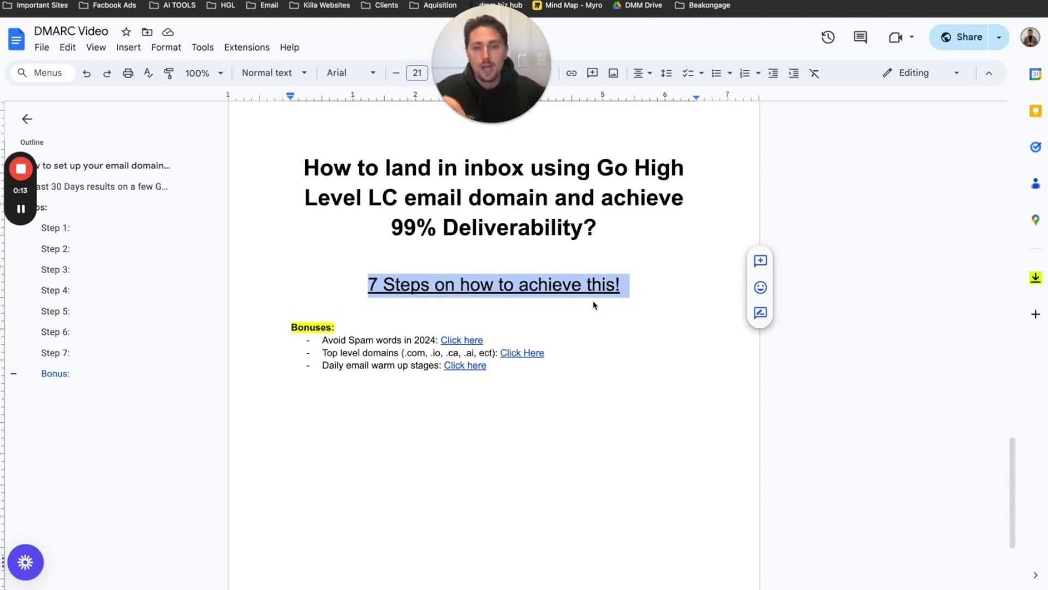
# - Review the document's Bonuses list and the '99% Deliverability' title
pyautogui.moveTo(456, 416); pyautogui.dragTo(305, 347)
pyautogui.click(473, 434)
pyautogui.click(368, 414)
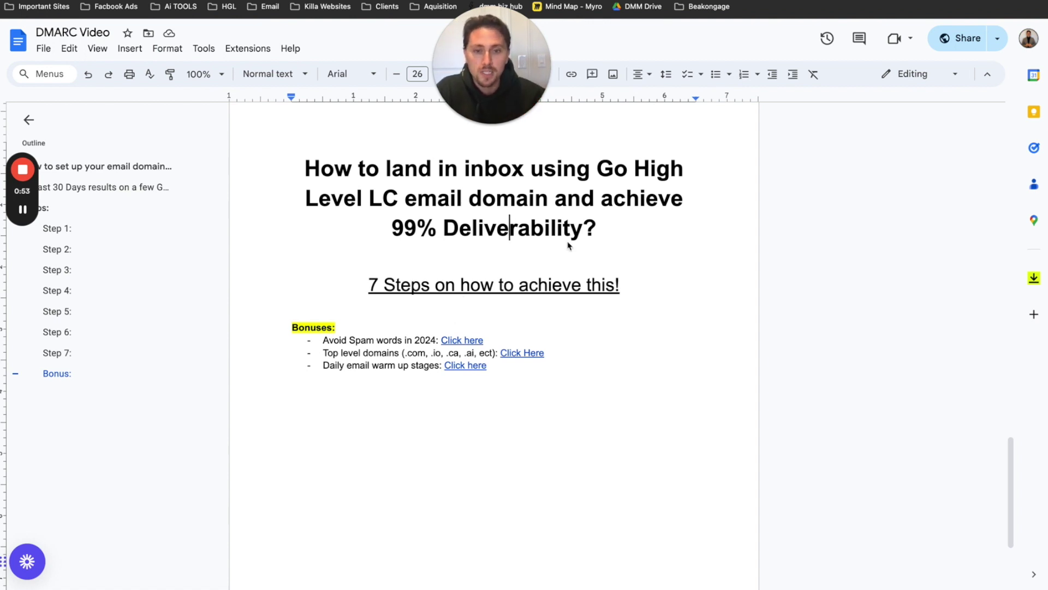
pyautogui.moveTo(583, 234); pyautogui.dragTo(382, 227)
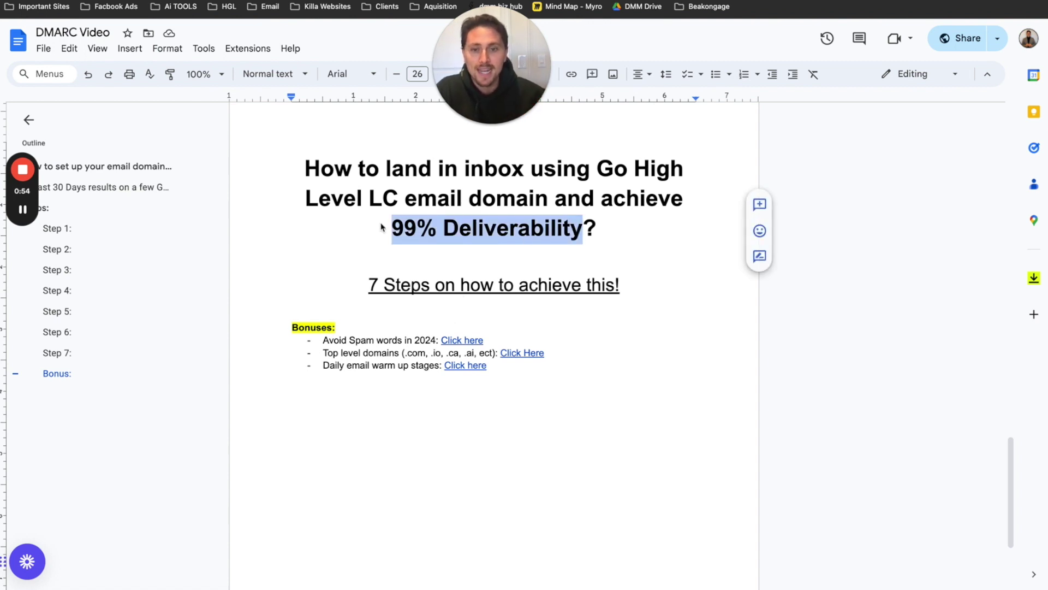
pyautogui.click(535, 202)
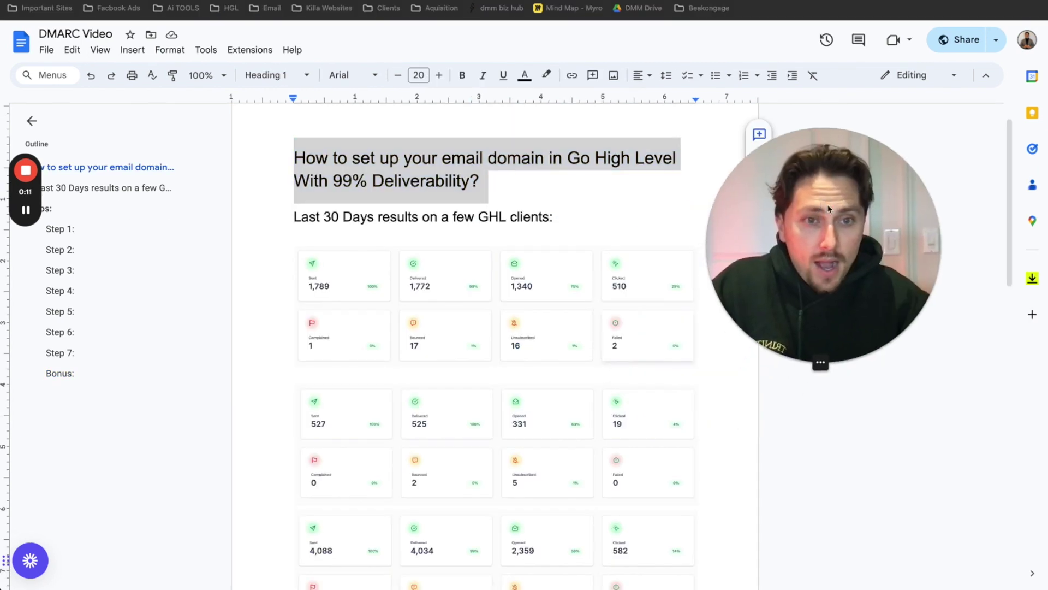
pyautogui.click(507, 197)
pyautogui.scroll(-1, 518, 232)
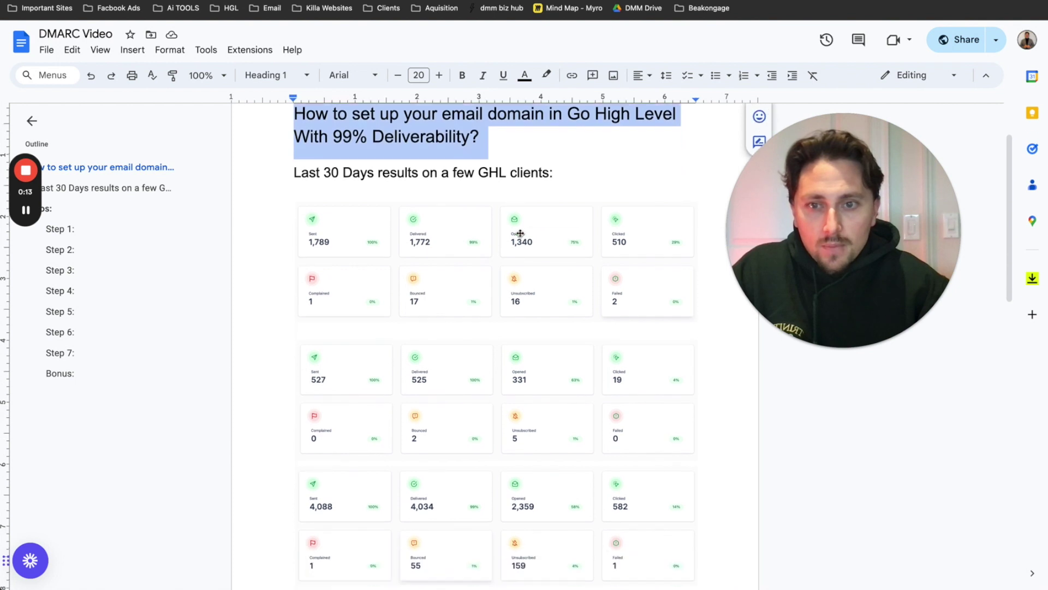
pyautogui.moveTo(557, 173); pyautogui.dragTo(295, 175)
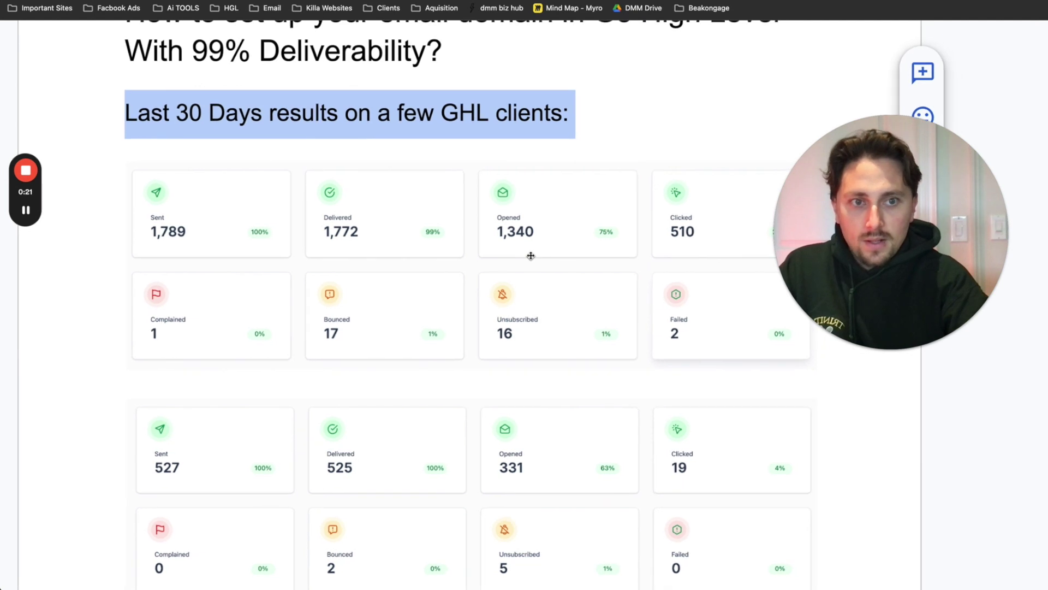
pyautogui.moveTo(904, 218); pyautogui.dragTo(931, 218)
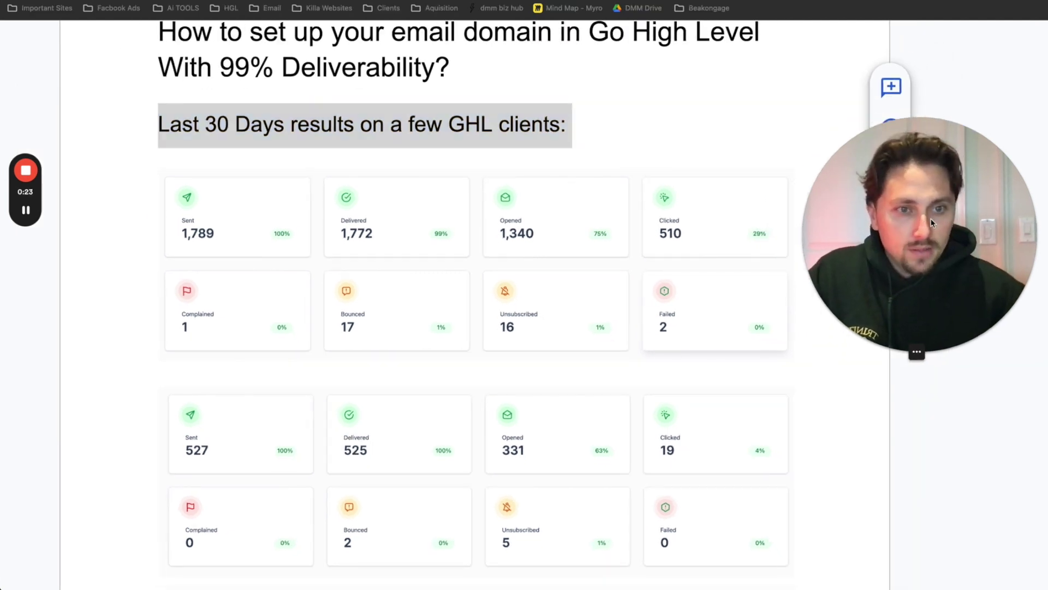
pyautogui.click(355, 310)
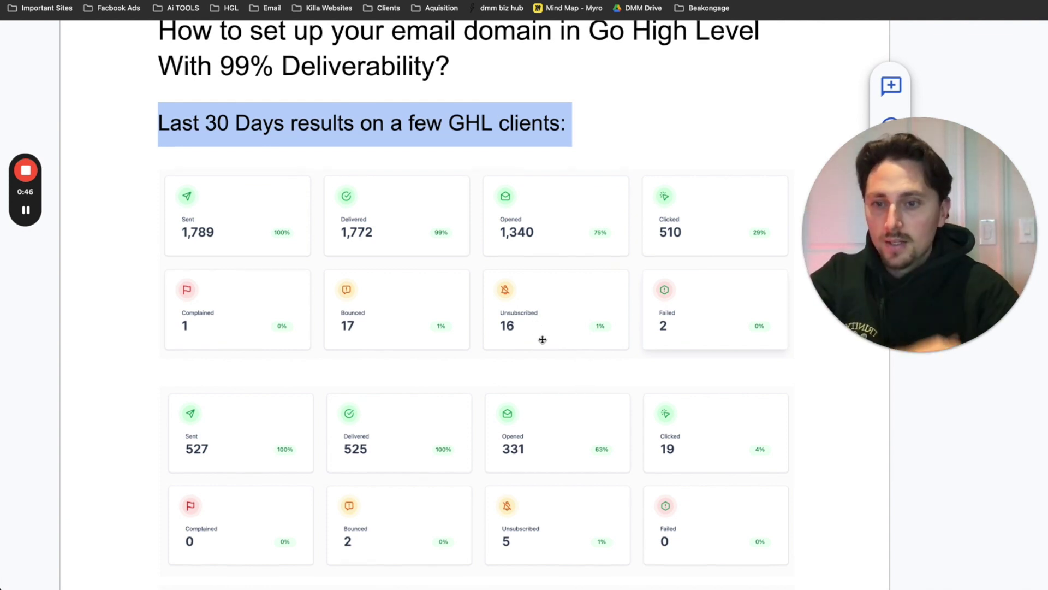
# - Scroll through the document to the Step 1 line
pyautogui.scroll(-3, 542, 339)
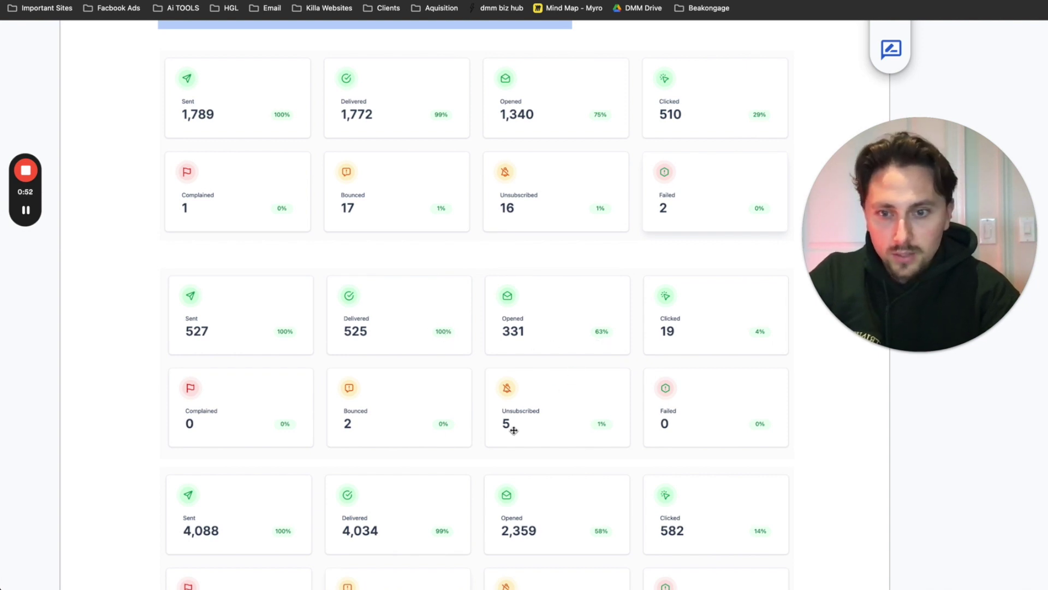
pyautogui.scroll(-5, 513, 430)
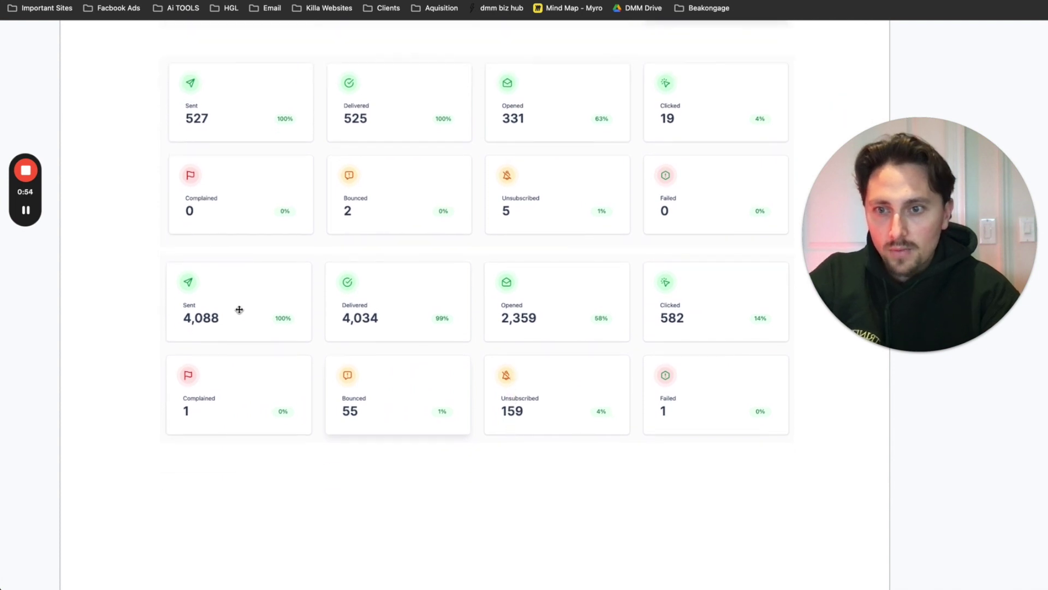
pyautogui.scroll(-1, 444, 327)
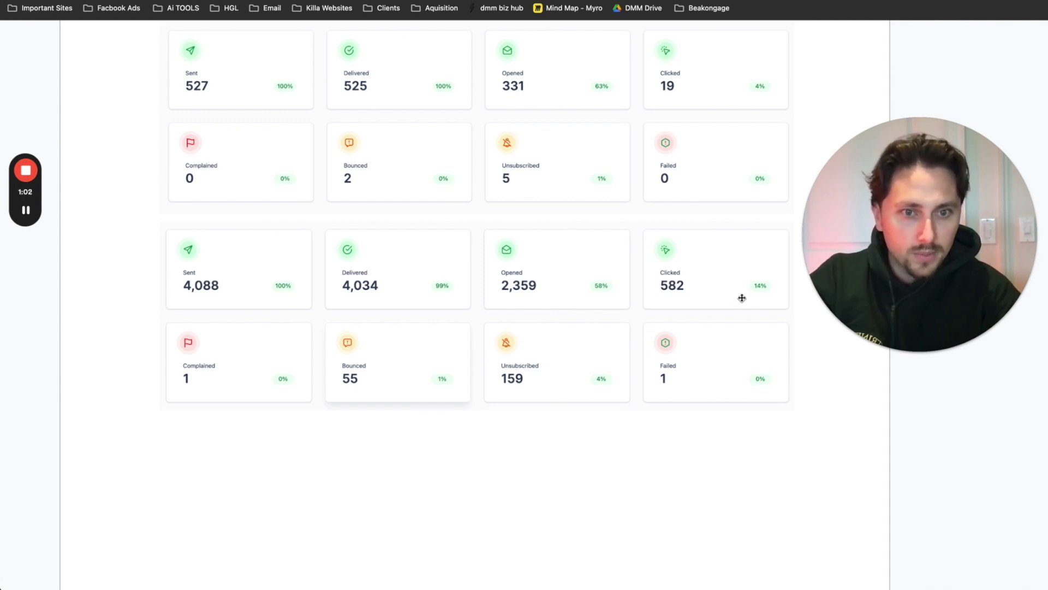
pyautogui.scroll(5, 742, 297)
pyautogui.scroll(-12, 742, 297)
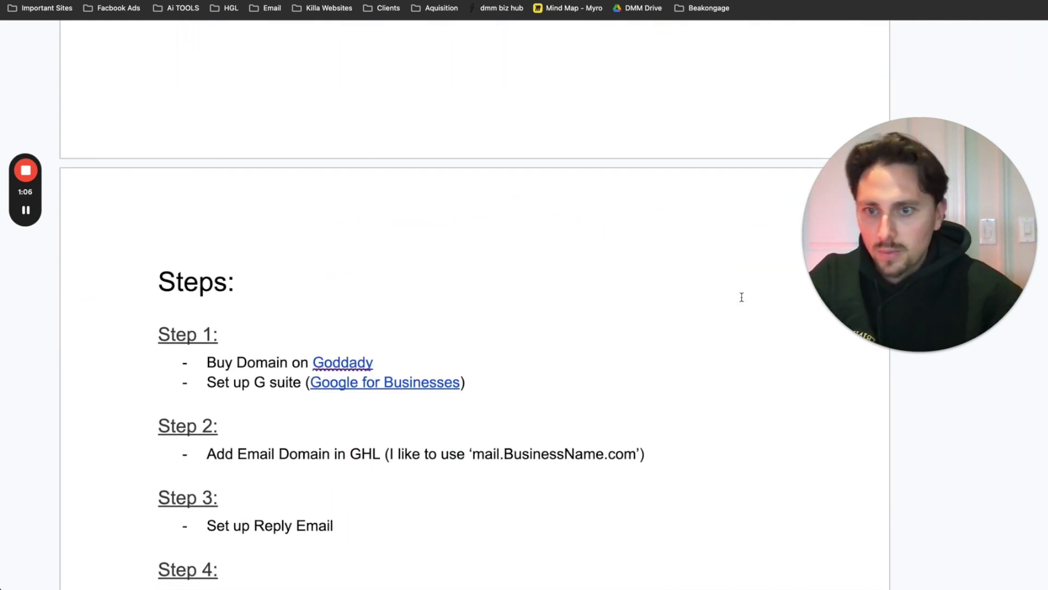
pyautogui.scroll(-3, 262, 235)
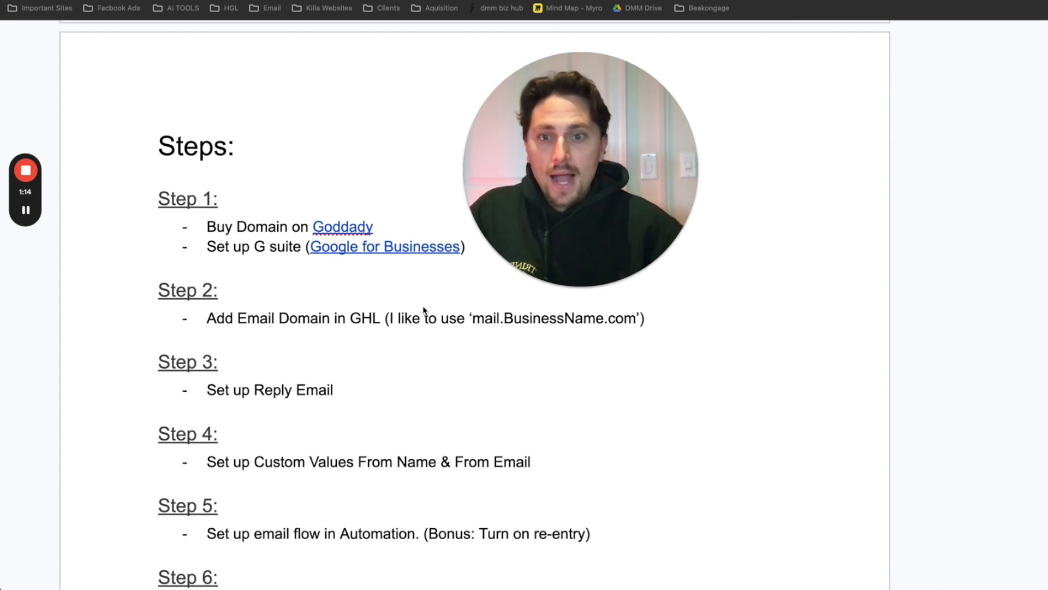
pyautogui.moveTo(535, 218); pyautogui.dragTo(620, 209)
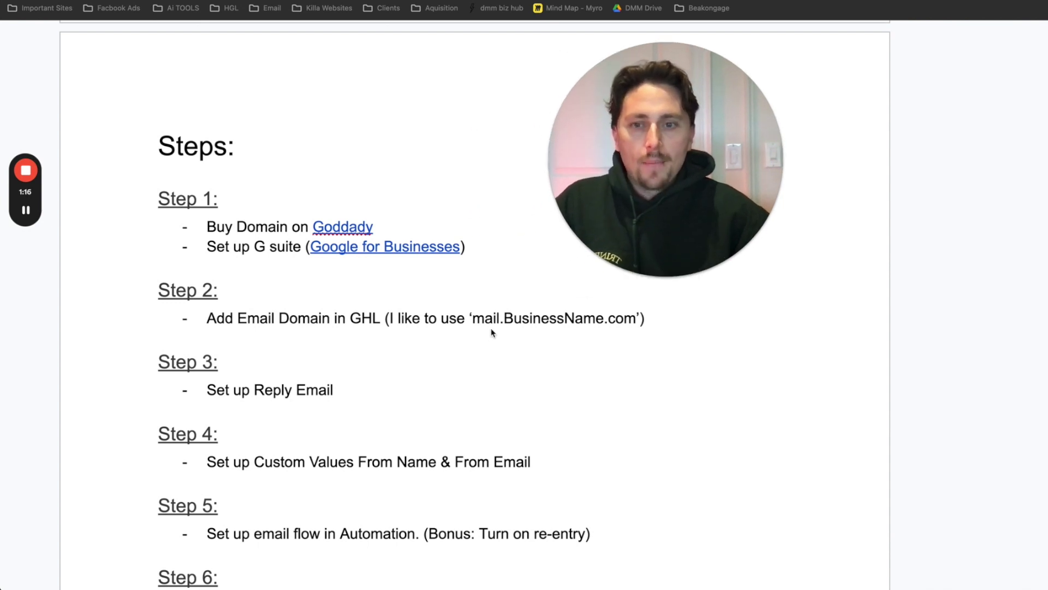
pyautogui.scroll(-15, 489, 336)
pyautogui.scroll(10, 464, 317)
pyautogui.scroll(-1, 468, 320)
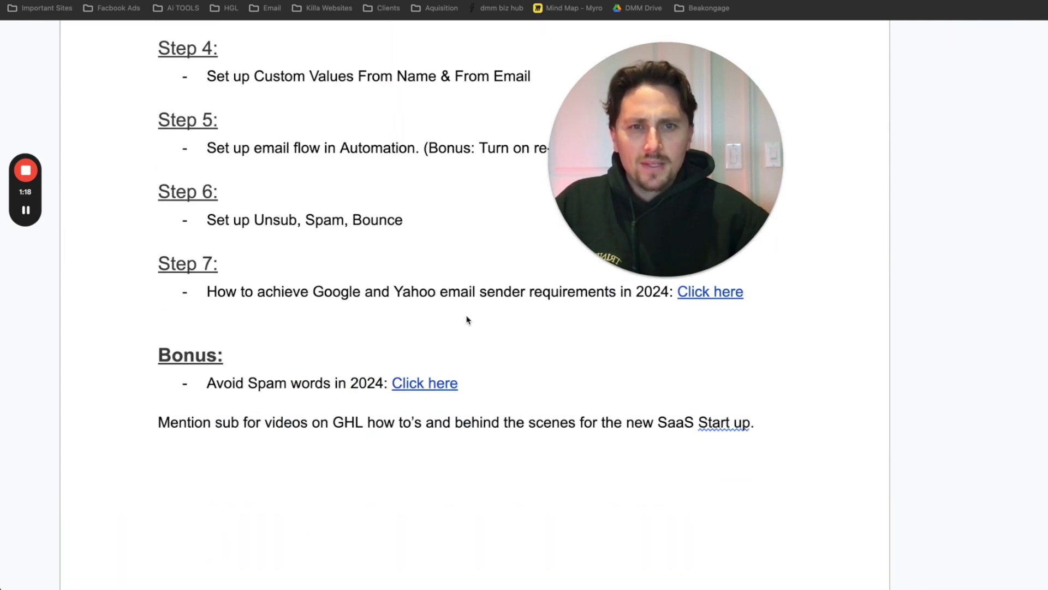
pyautogui.scroll(4, 467, 320)
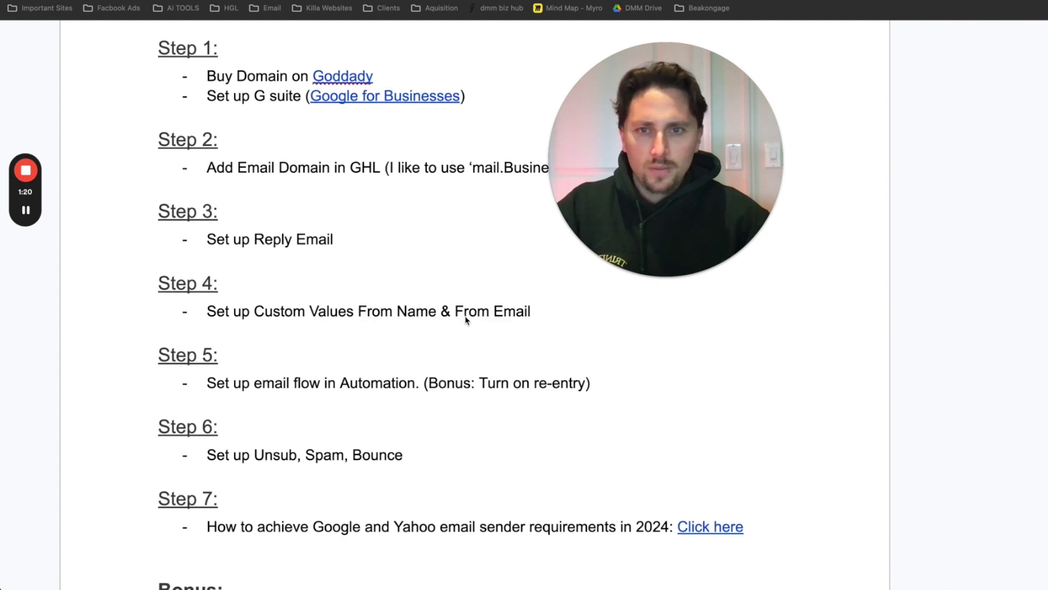
pyautogui.scroll(1, 363, 171)
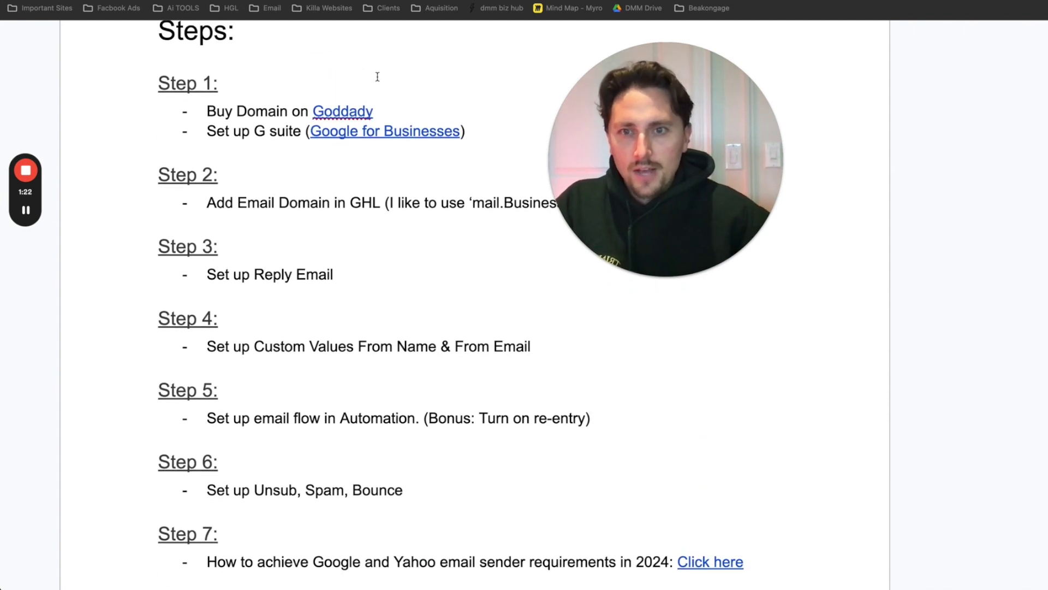
# - Correct 'Goddady' to 'Godaddy' and follow the link to GoDaddy's domain page
pyautogui.click(379, 112)
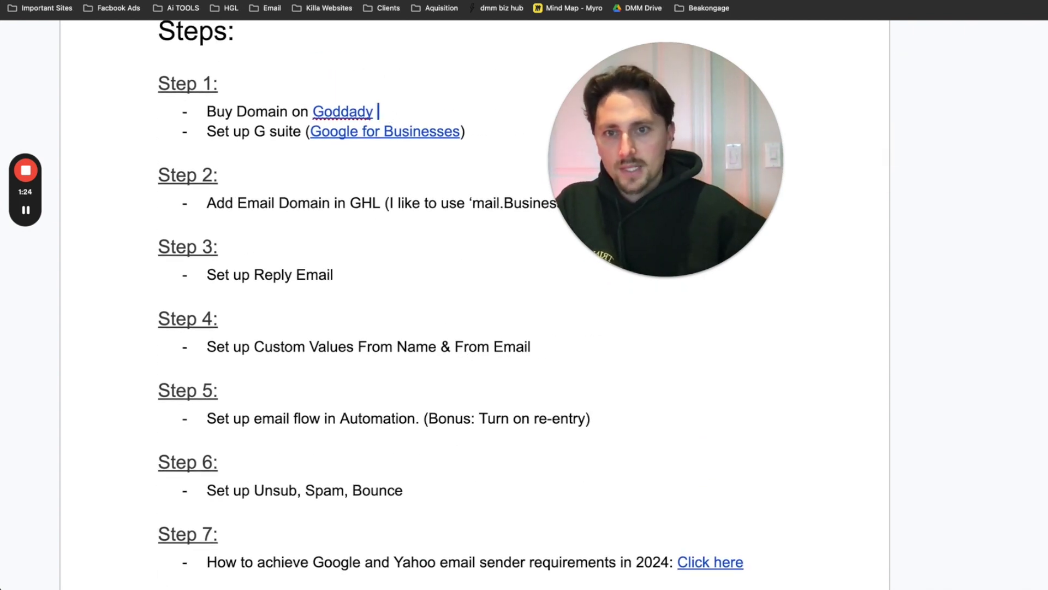
pyautogui.click(366, 112)
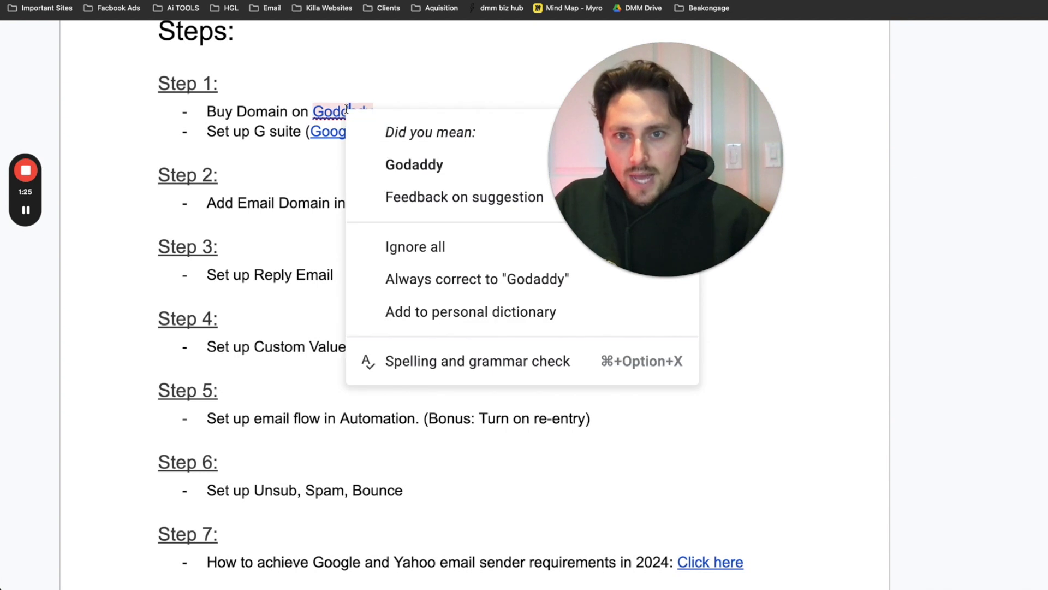
pyautogui.click(383, 170)
pyautogui.doubleClick(380, 258)
pyautogui.keyDown('super'); pyautogui.click(337, 113); pyautogui.keyUp('super')
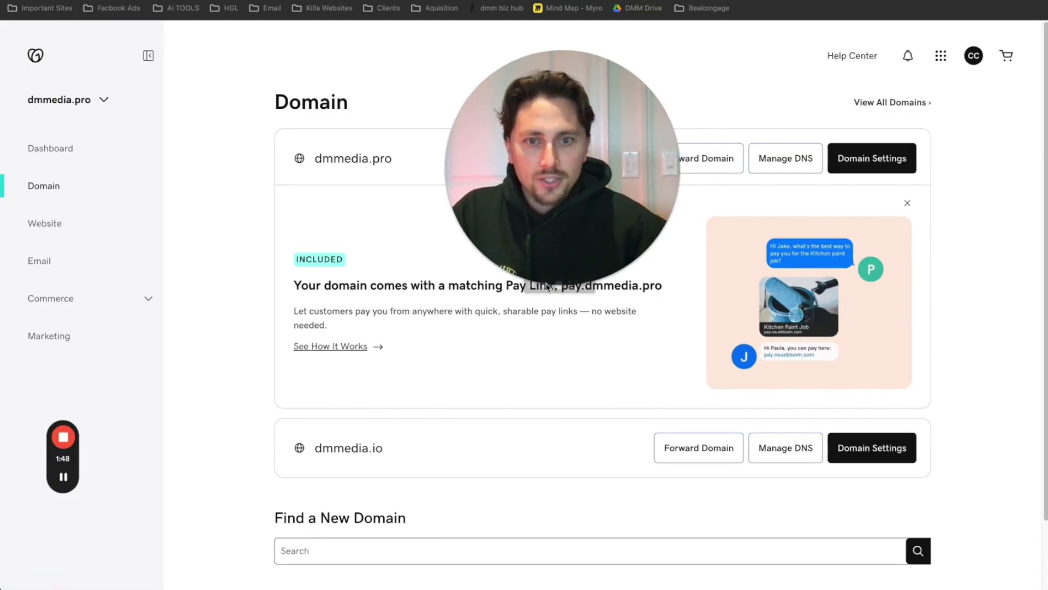
# - Inspect dmmedia.pro's DNS records in GoDaddy, then return to the document's Steps list
pyautogui.moveTo(547, 280); pyautogui.dragTo(220, 181)
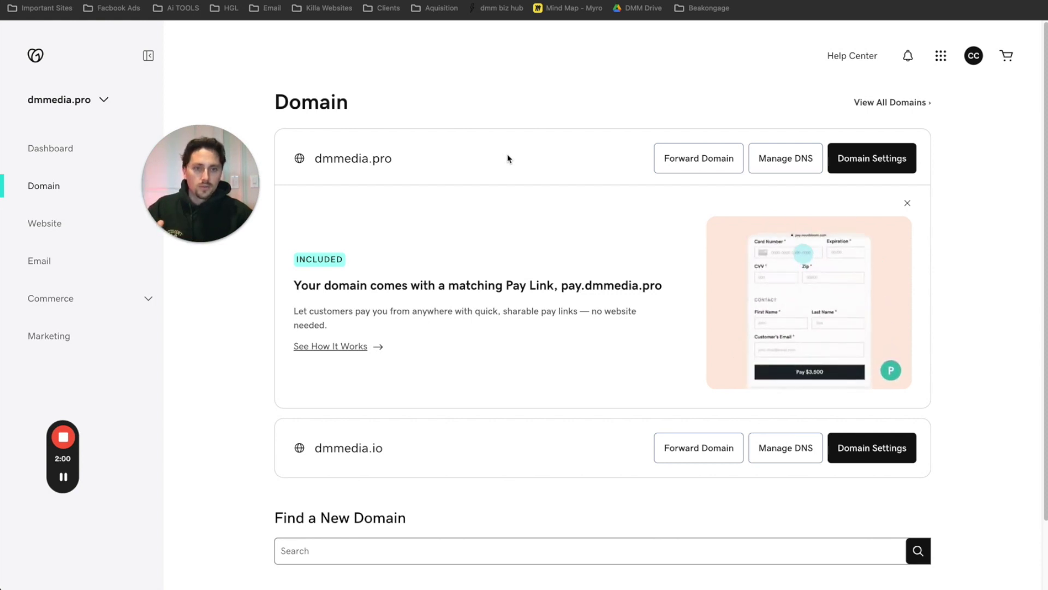
pyautogui.click(780, 171)
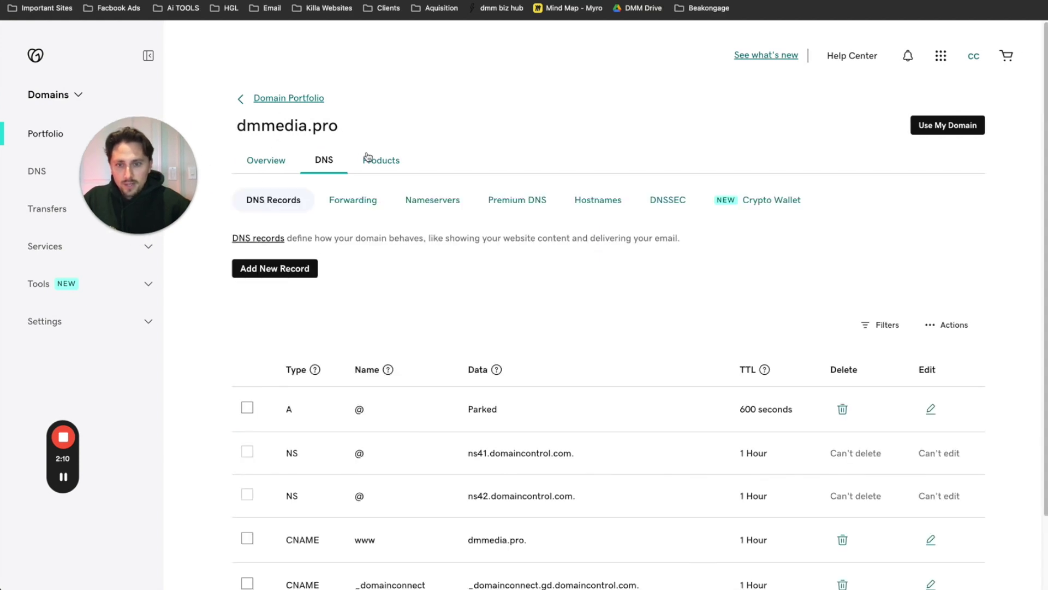
pyautogui.scroll(-3, 382, 167)
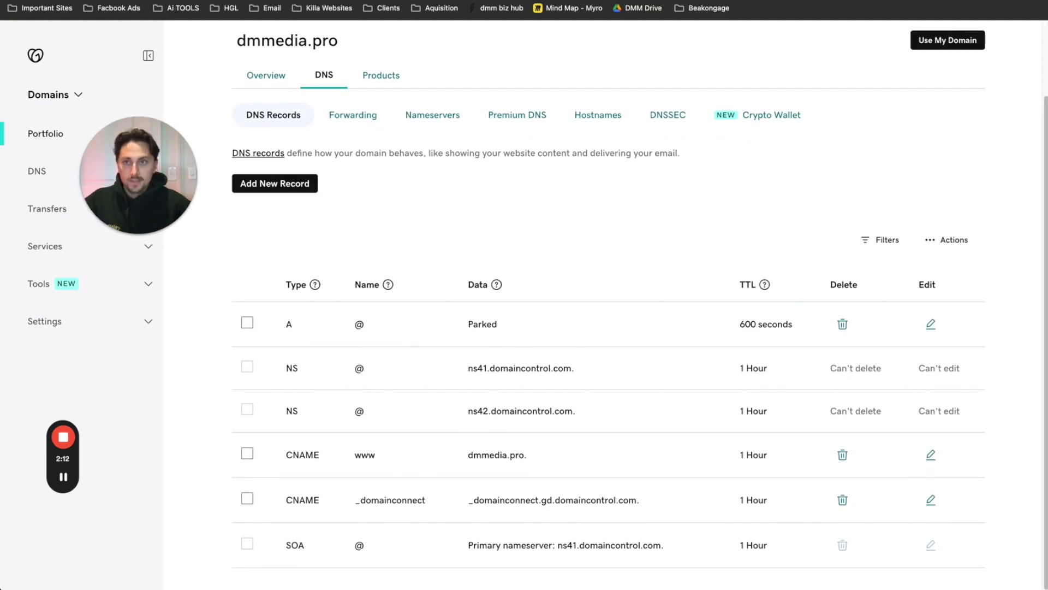
pyautogui.hotkey('ctrl', 'shift', 'Tab')
pyautogui.scroll(2, 364, 219)
pyautogui.scroll(1, 364, 219)
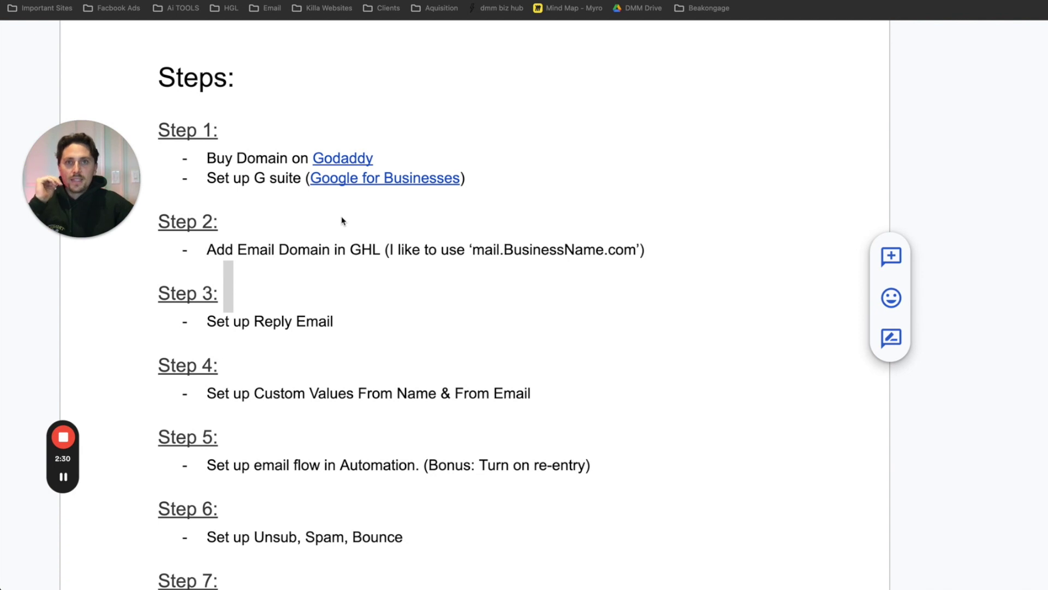
# - Remove the empty line under the G suite step and begin a domain note after Godaddy
pyautogui.click(518, 178)
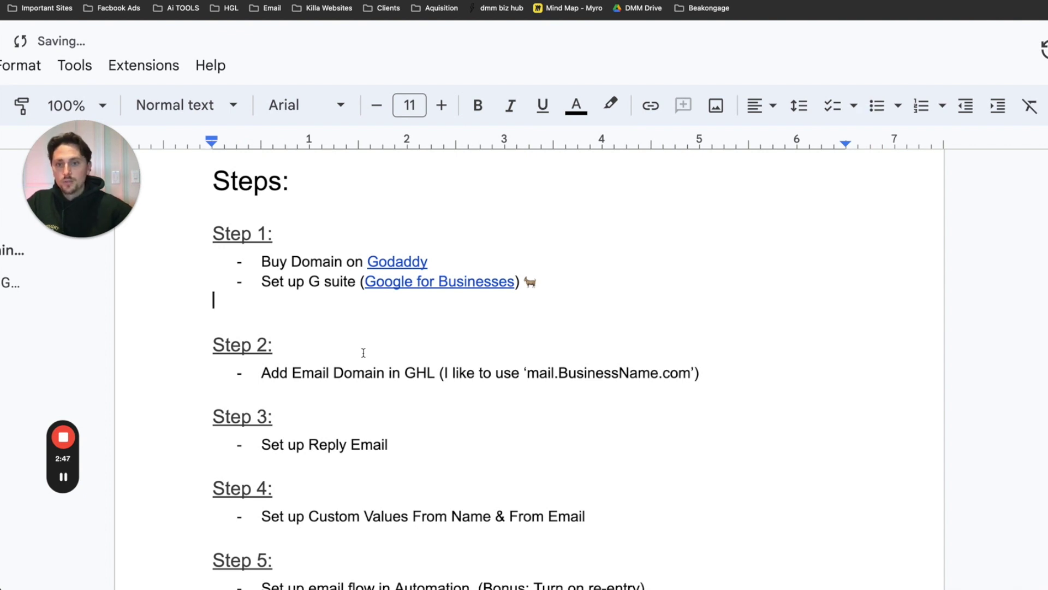
pyautogui.press('BackSpace')
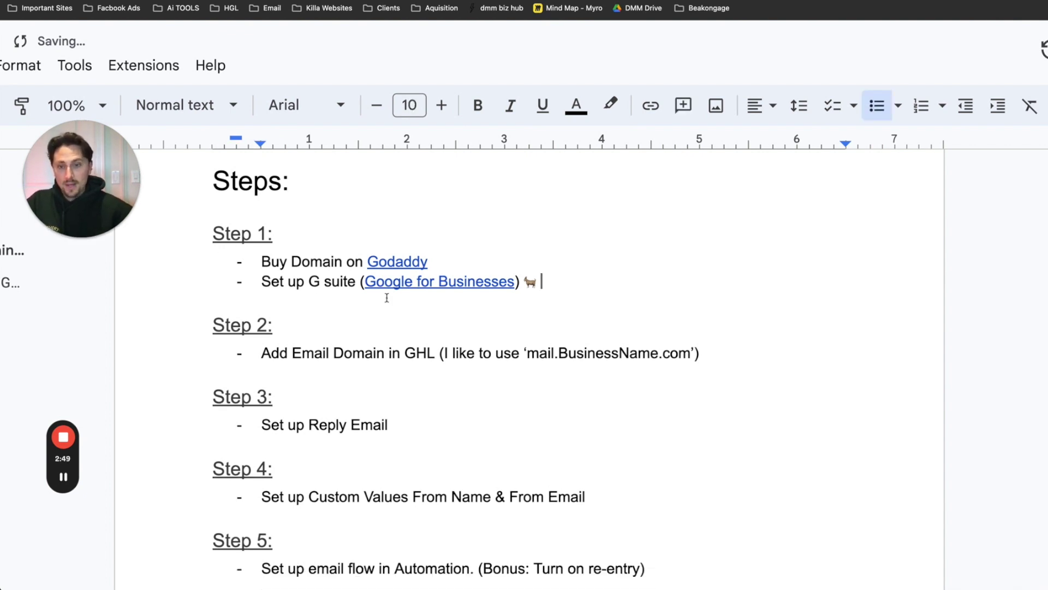
pyautogui.moveTo(356, 283); pyautogui.dragTo(309, 282)
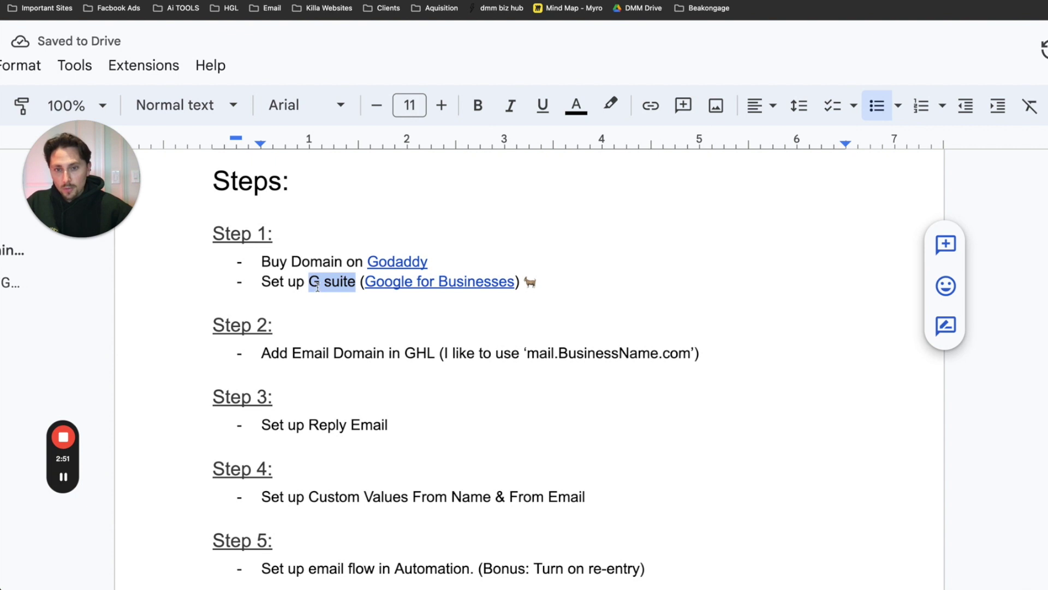
pyautogui.click(486, 261)
pyautogui.write('(D')
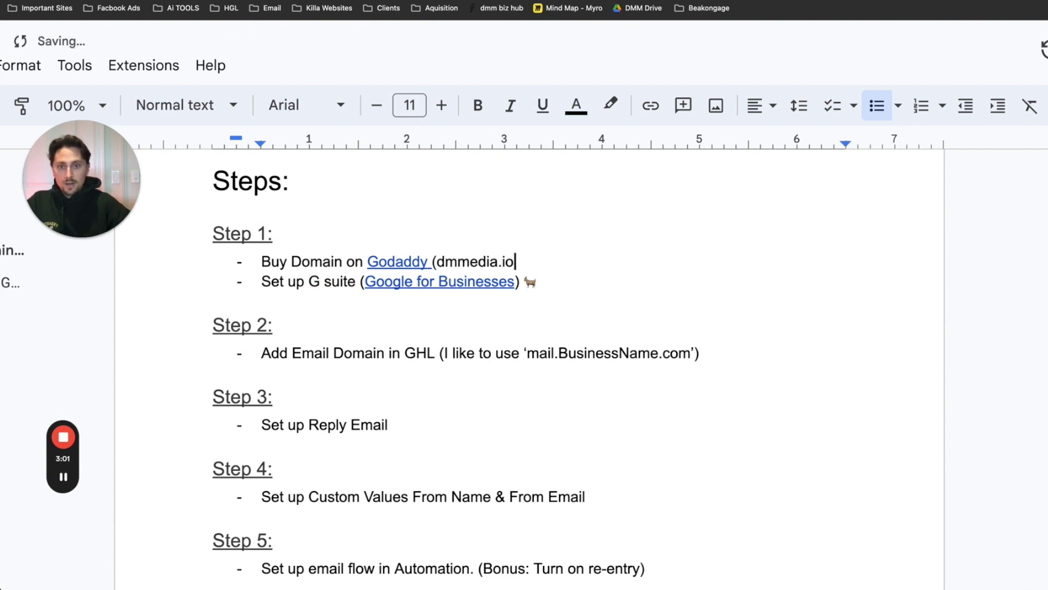
# - Change dmmedia.io to dmmedia.pro and complete the linked example admin e-mail on dmmedia.pro
pyautogui.click(542, 281)
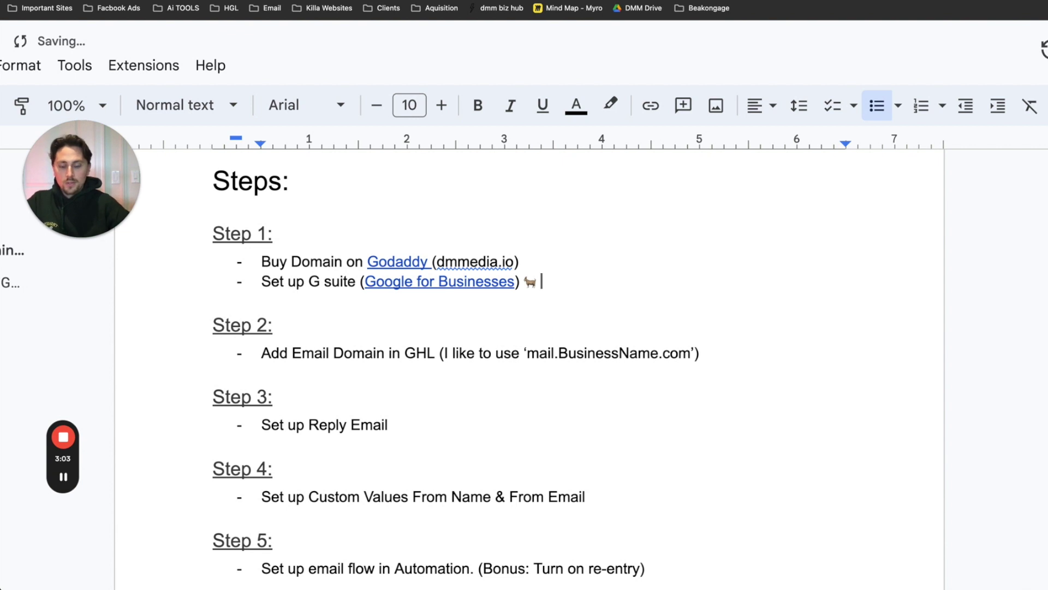
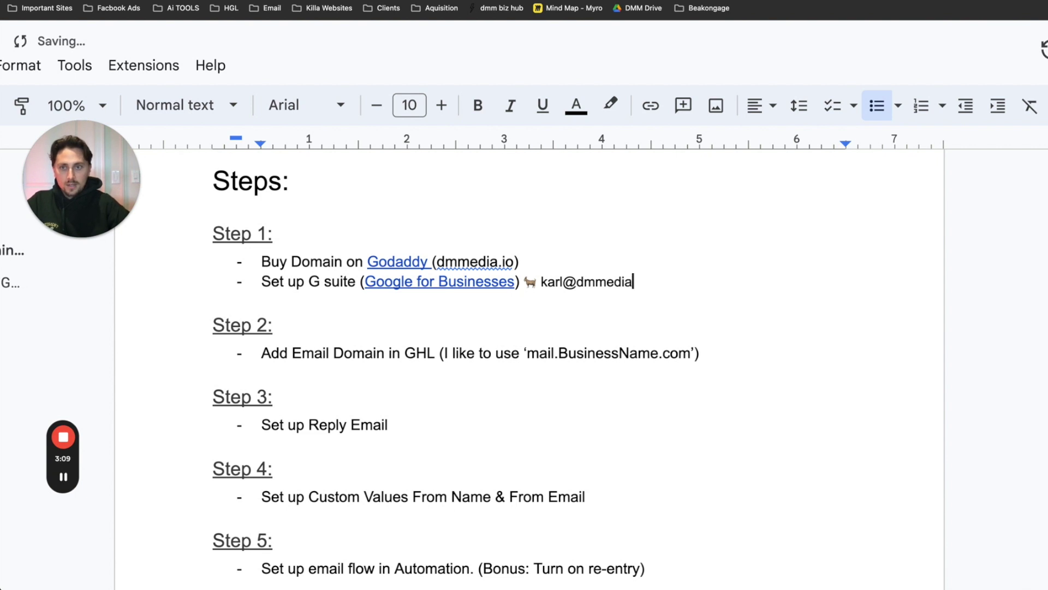
pyautogui.click(505, 261)
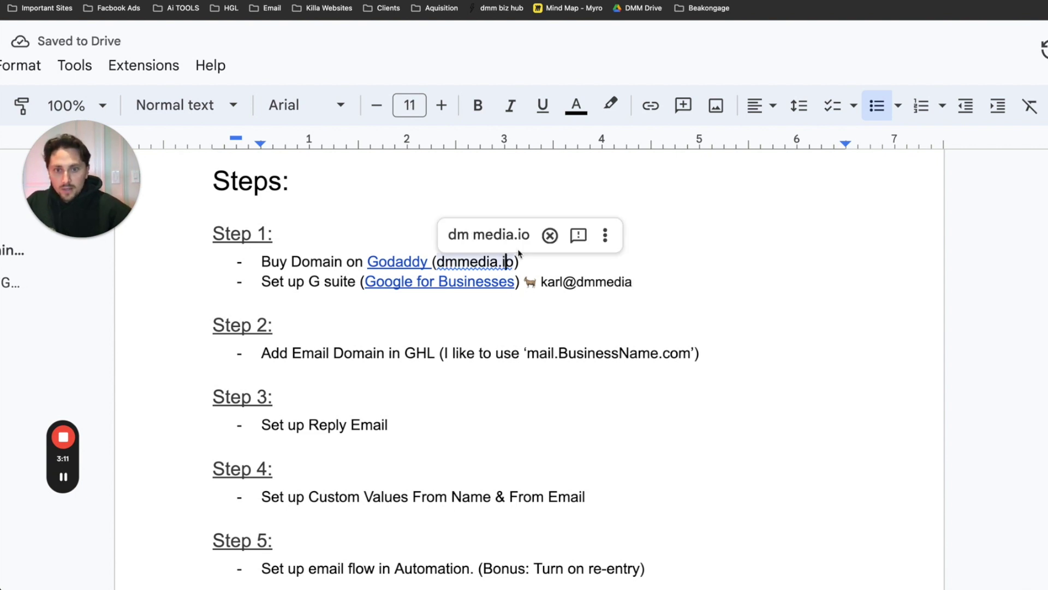
pyautogui.press('BackSpace')
pyautogui.press('BackSpace')
pyautogui.write('pr')
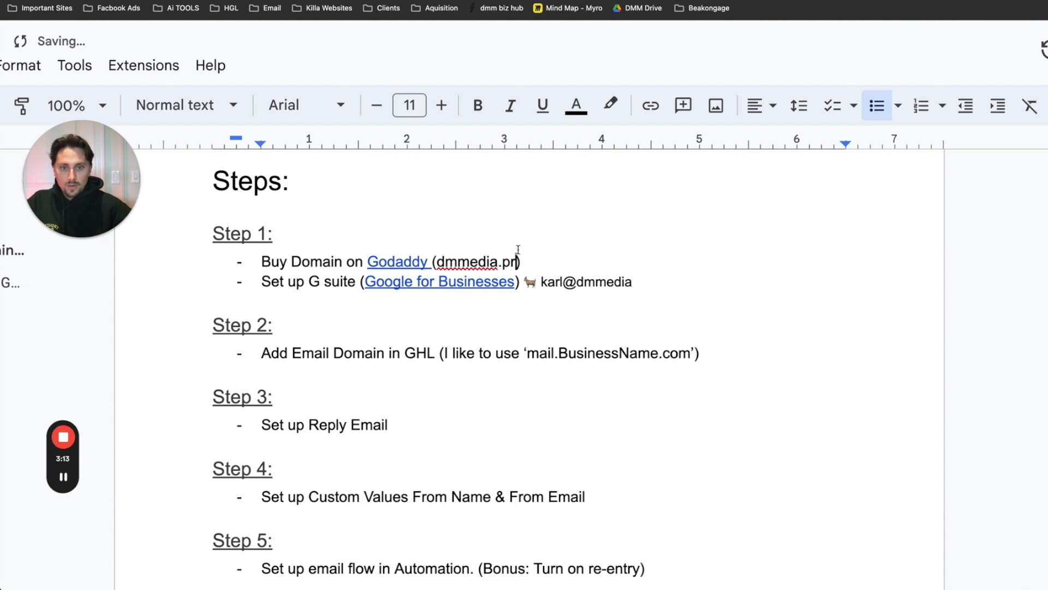
pyautogui.click(632, 282)
pyautogui.write('.pro')
pyautogui.moveTo(658, 255); pyautogui.dragTo(538, 261)
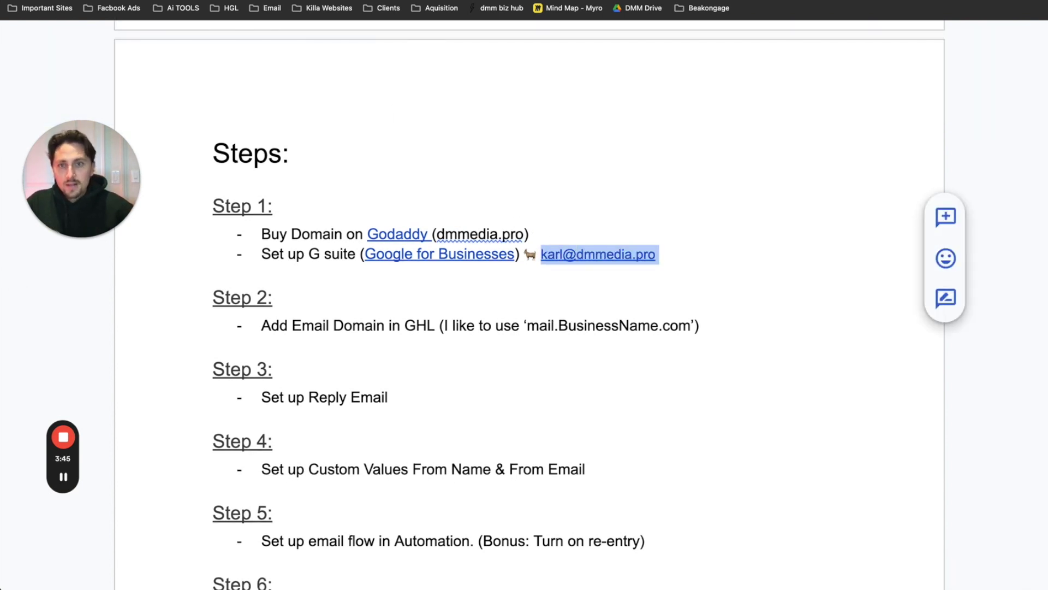
pyautogui.hotkey('ctrl', 'Up')
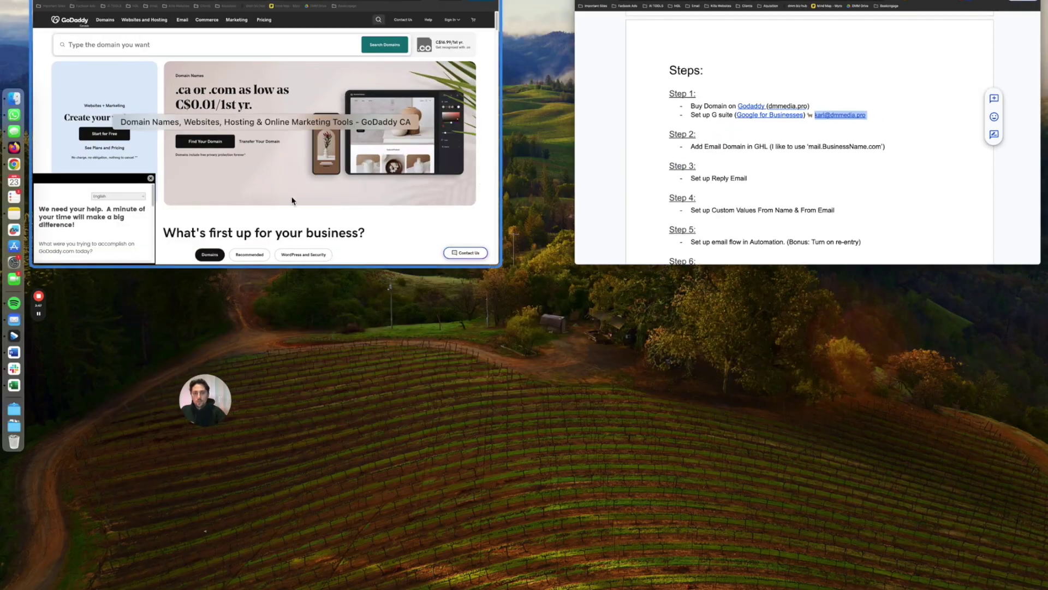
# - Enter 'Goat Media' as the business name on the Google Workspace sign-up
pyautogui.click(252, 174)
pyautogui.click(153, 75)
pyautogui.moveTo(415, 77); pyautogui.dragTo(413, 35)
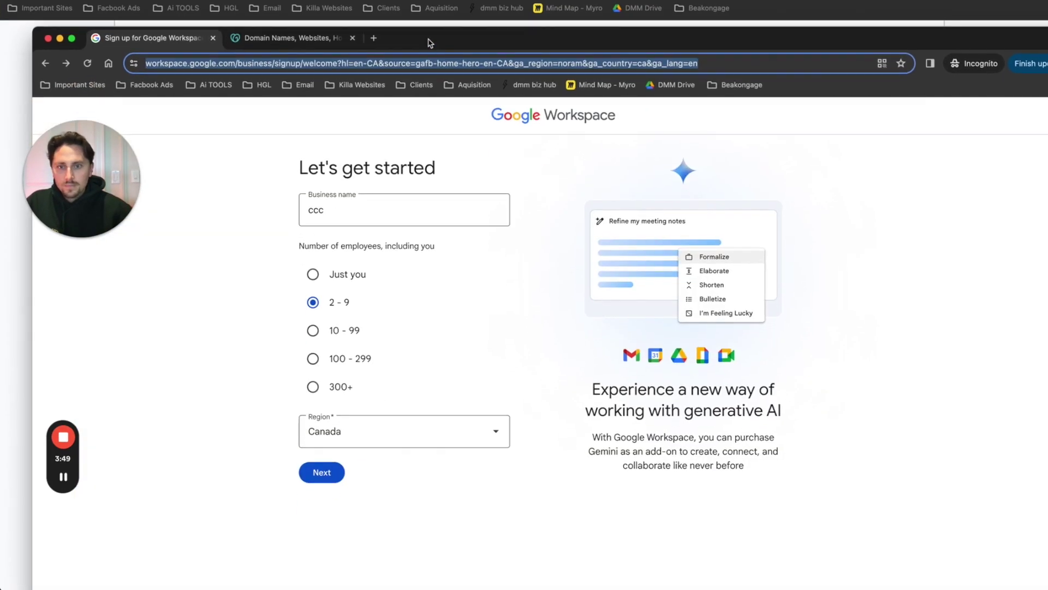
pyautogui.click(333, 210)
pyautogui.moveTo(333, 210); pyautogui.dragTo(299, 219)
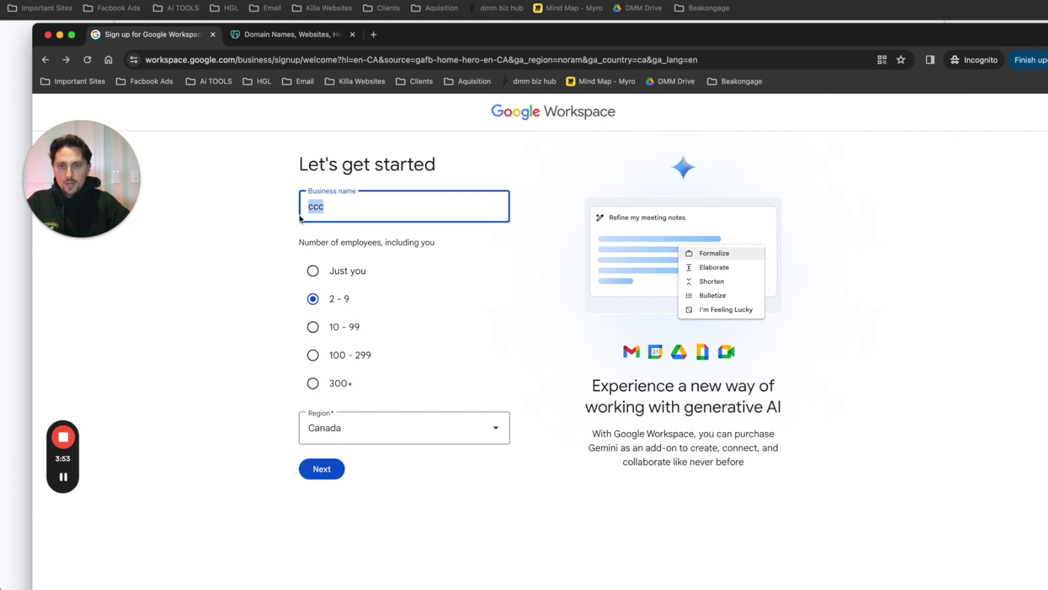
pyautogui.write('Goat Media')
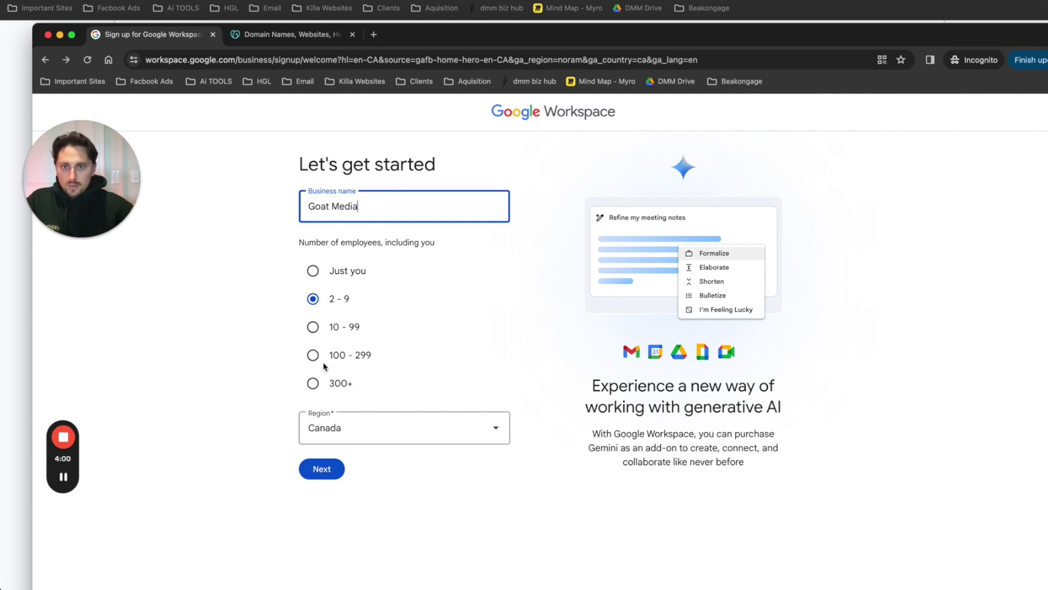
pyautogui.click(331, 471)
# - Accept the contact info and choose the existing domain dmmedia.pro
pyautogui.moveTo(510, 261); pyautogui.dragTo(382, 267)
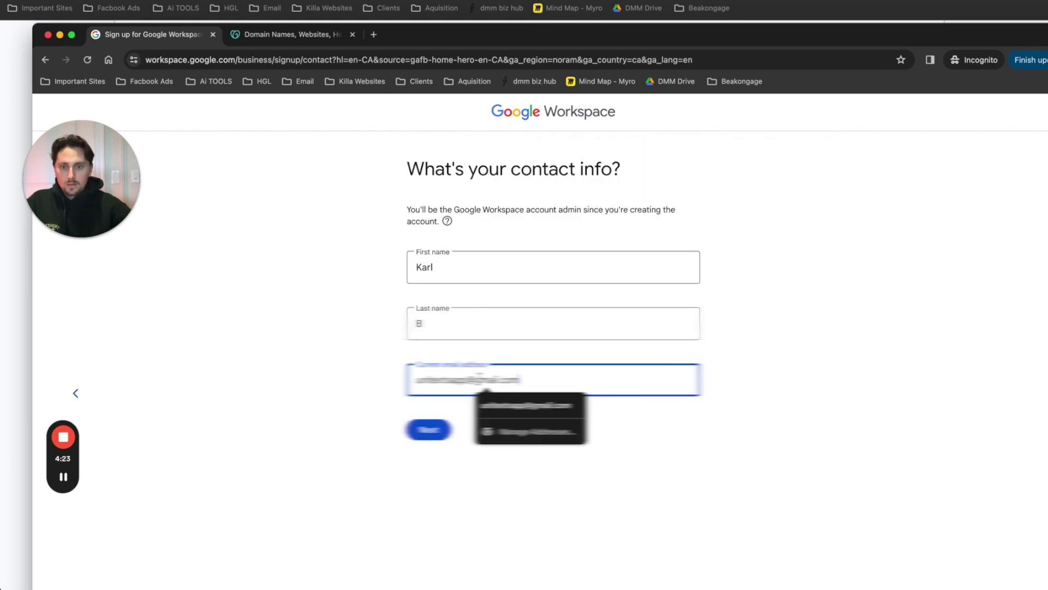
pyautogui.click(485, 404)
pyautogui.click(428, 430)
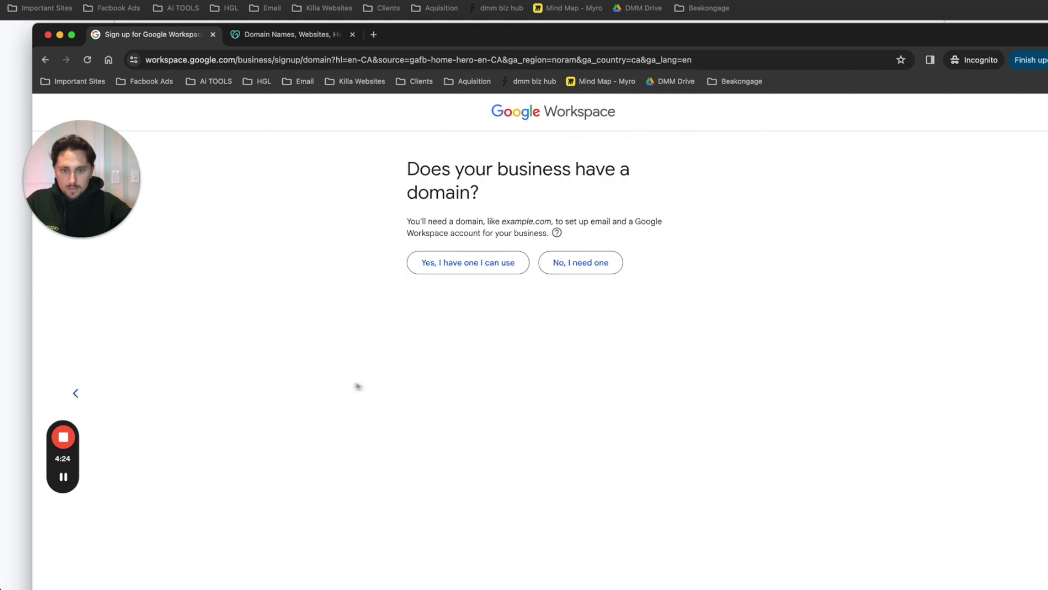
pyautogui.tripleClick(487, 192)
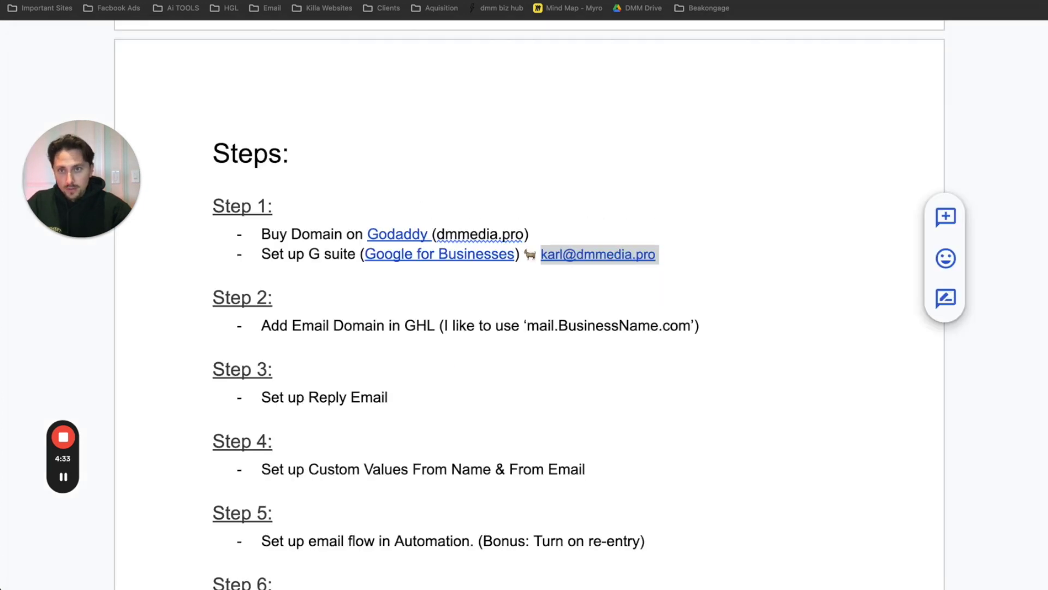
pyautogui.hotkey('ctrl', 'Tab')
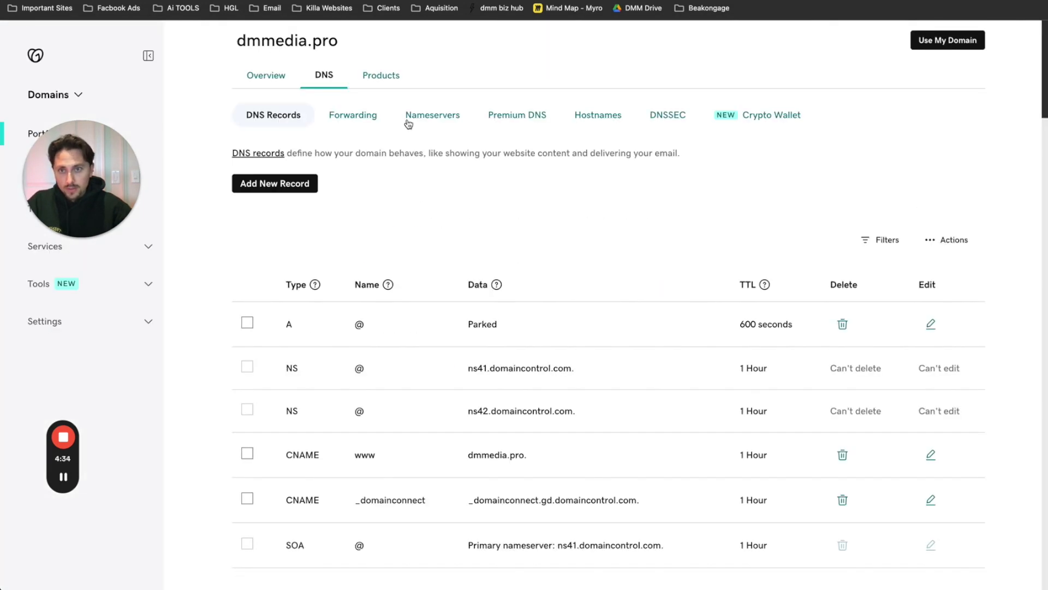
pyautogui.moveTo(356, 129); pyautogui.dragTo(240, 127)
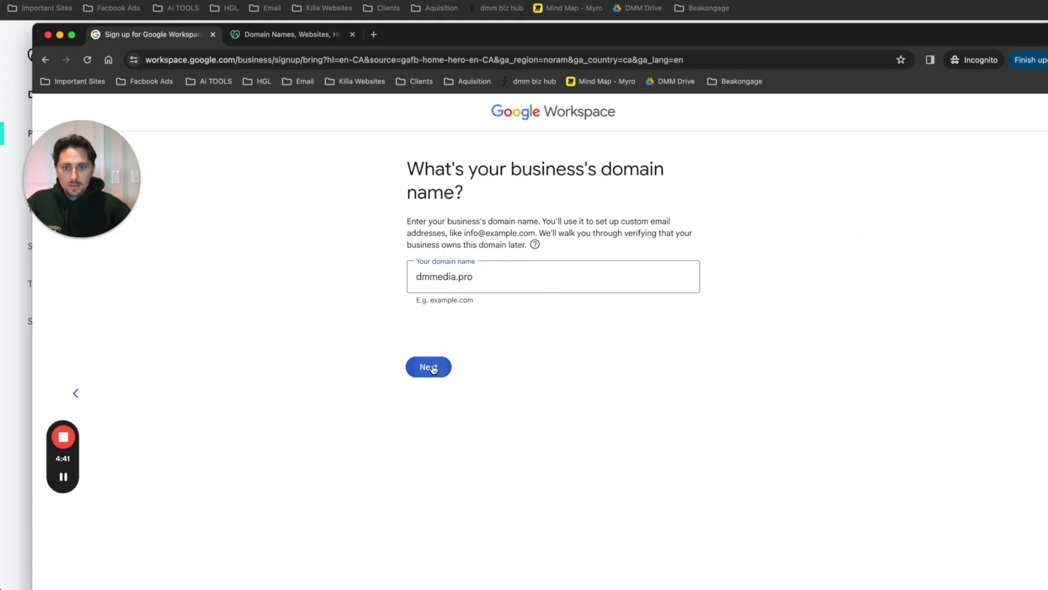
pyautogui.press('Return')
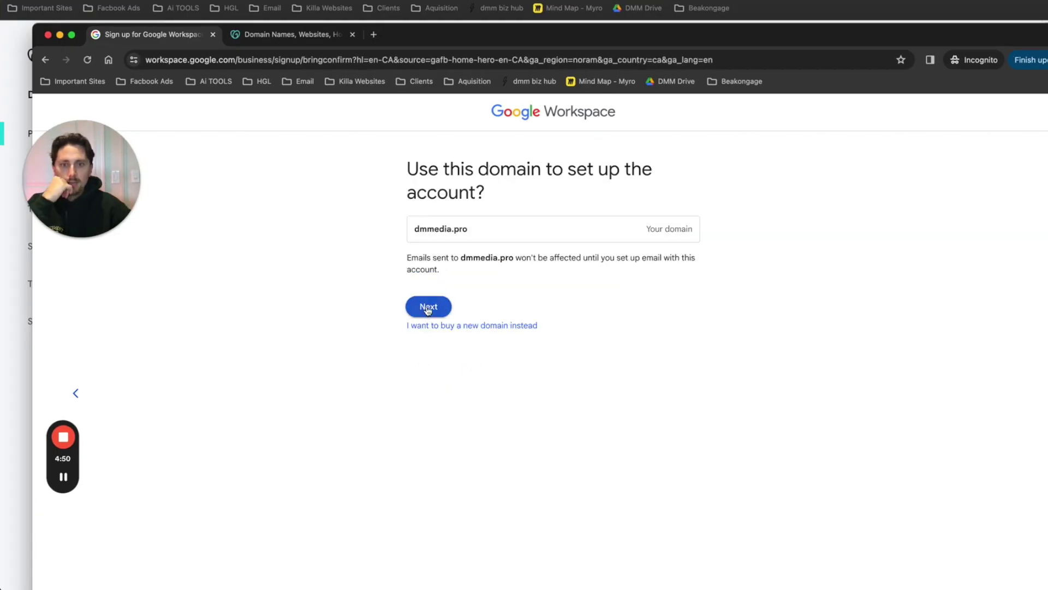
pyautogui.click(428, 308)
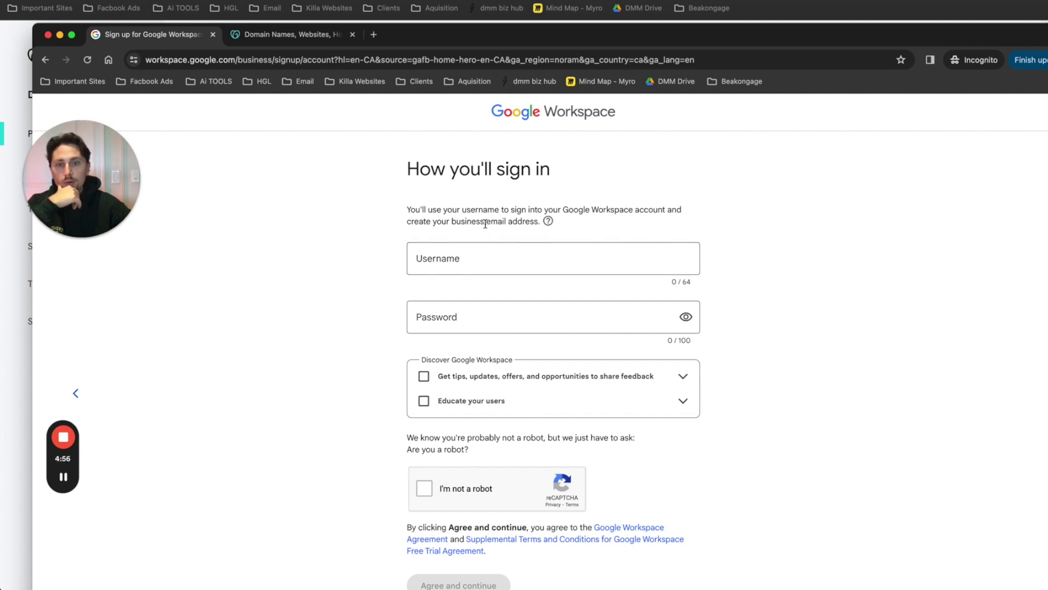
# - Set the account username and password, pass reCAPTCHA, and agree to create the account
pyautogui.click(445, 258)
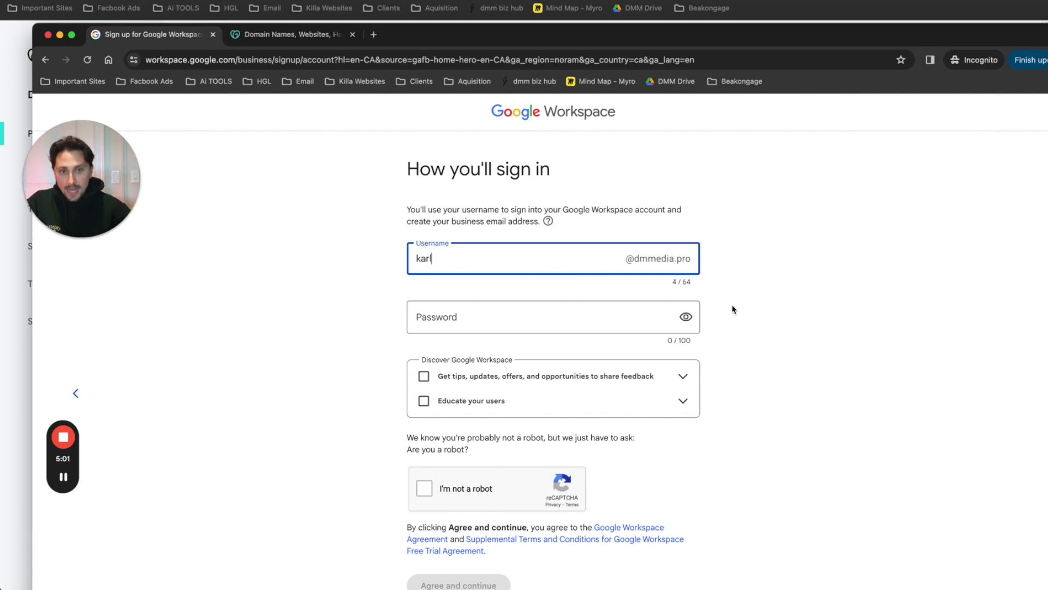
pyautogui.moveTo(634, 259); pyautogui.dragTo(691, 259)
pyautogui.click(544, 309)
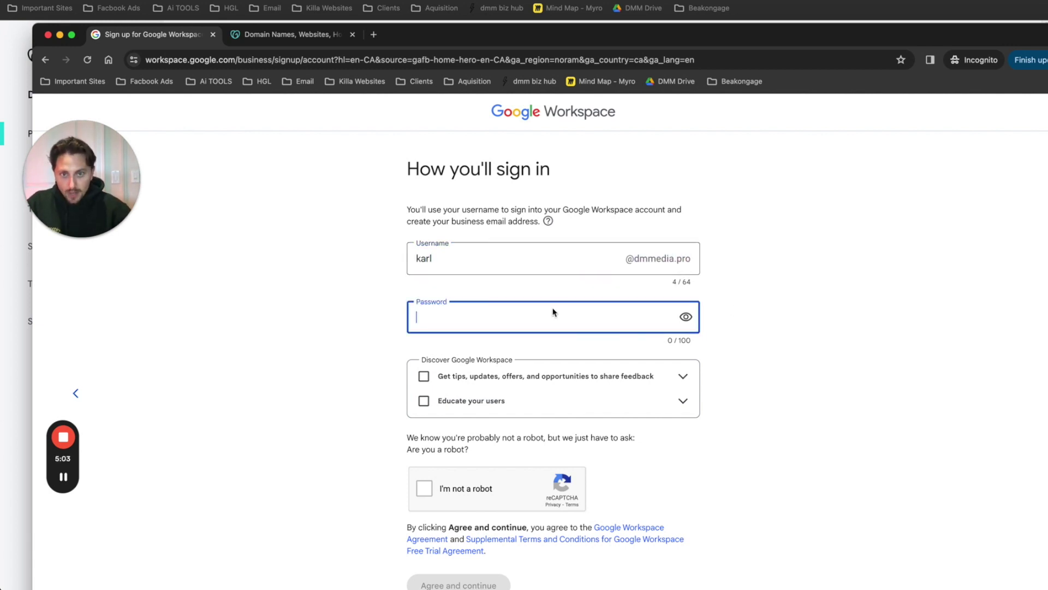
pyautogui.write('•••••••••')
pyautogui.click(424, 487)
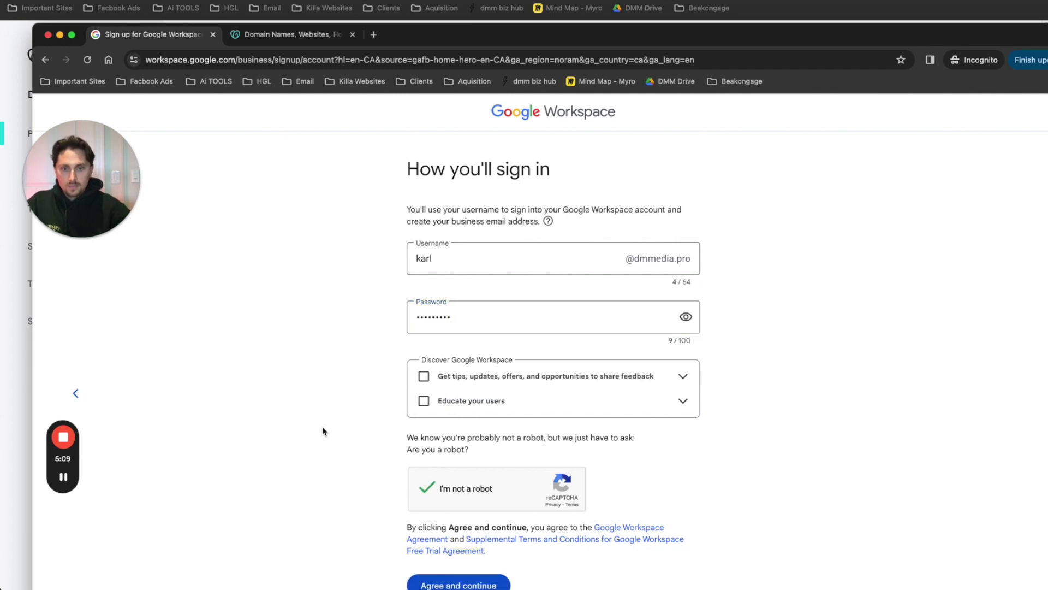
pyautogui.click(445, 585)
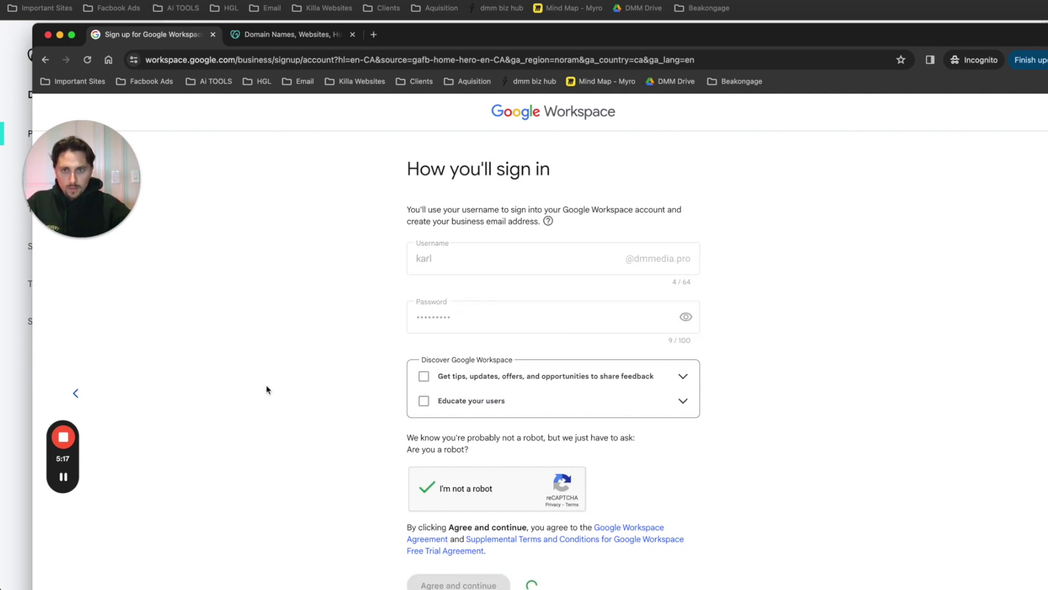
pyautogui.press('super+Tab')
# - Bring up the Steps document and select the Step 1 G suite line
pyautogui.press('super+Tab')
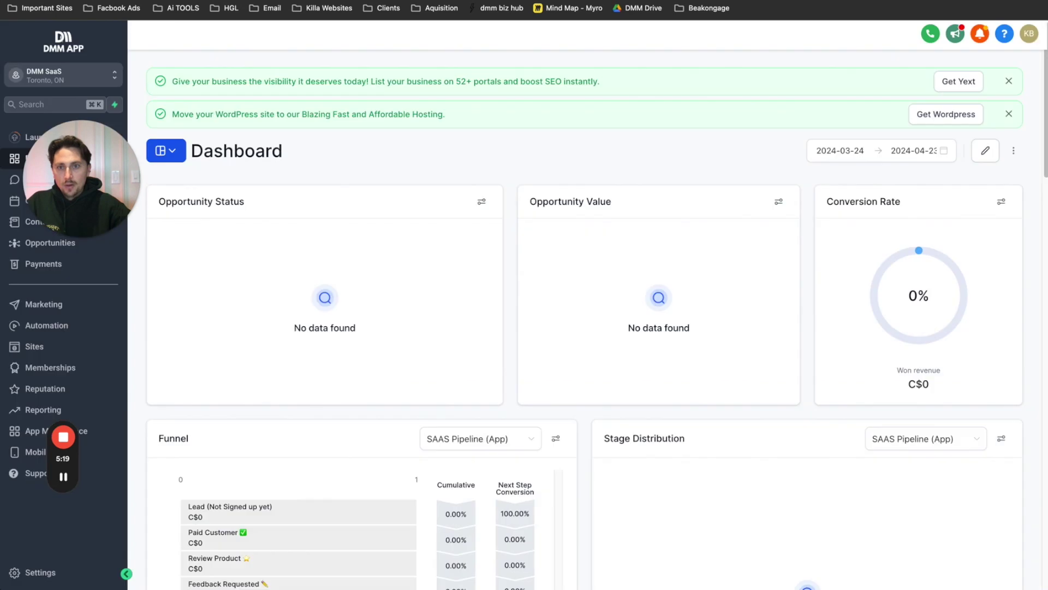
pyautogui.press('super+Tab')
pyautogui.click(279, 295)
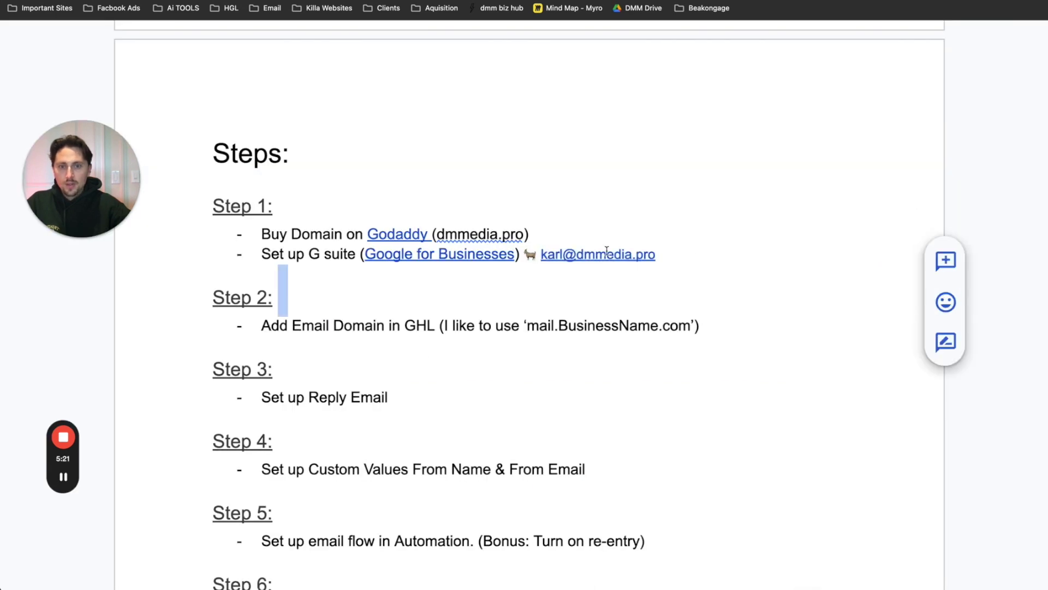
pyautogui.moveTo(659, 253); pyautogui.dragTo(259, 254)
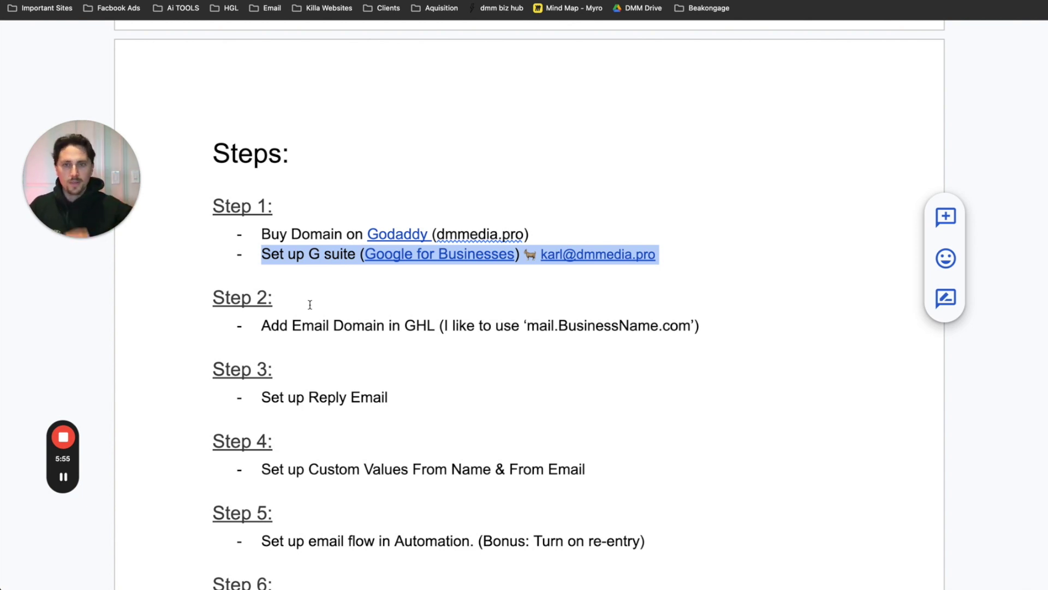
# - View the flexible monthly billing details in the Google Workspace checkout
pyautogui.hotkey('ctrl', 'Up')
pyautogui.click(236, 152)
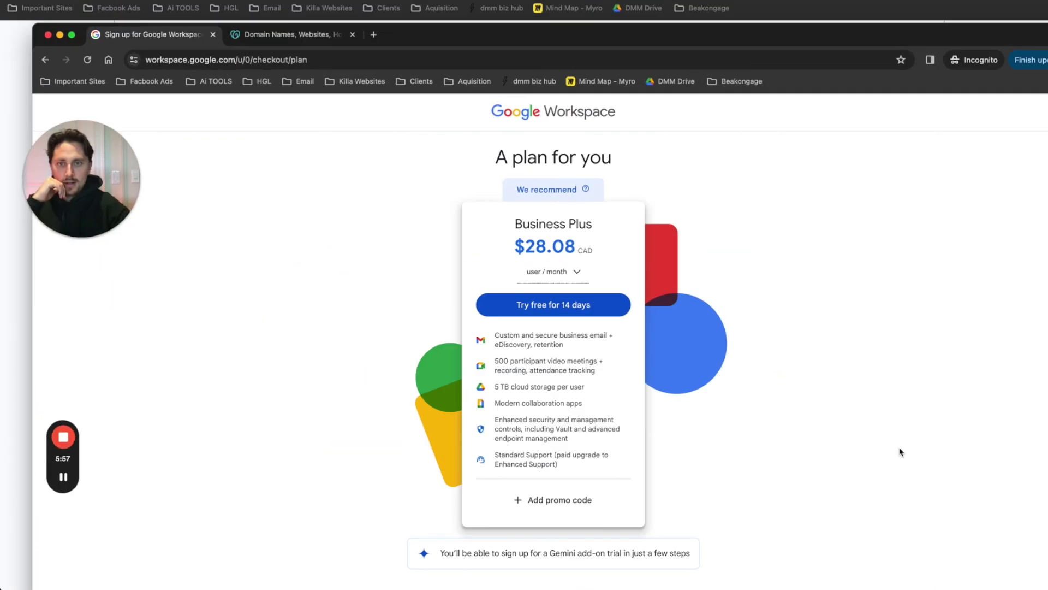
pyautogui.click(551, 271)
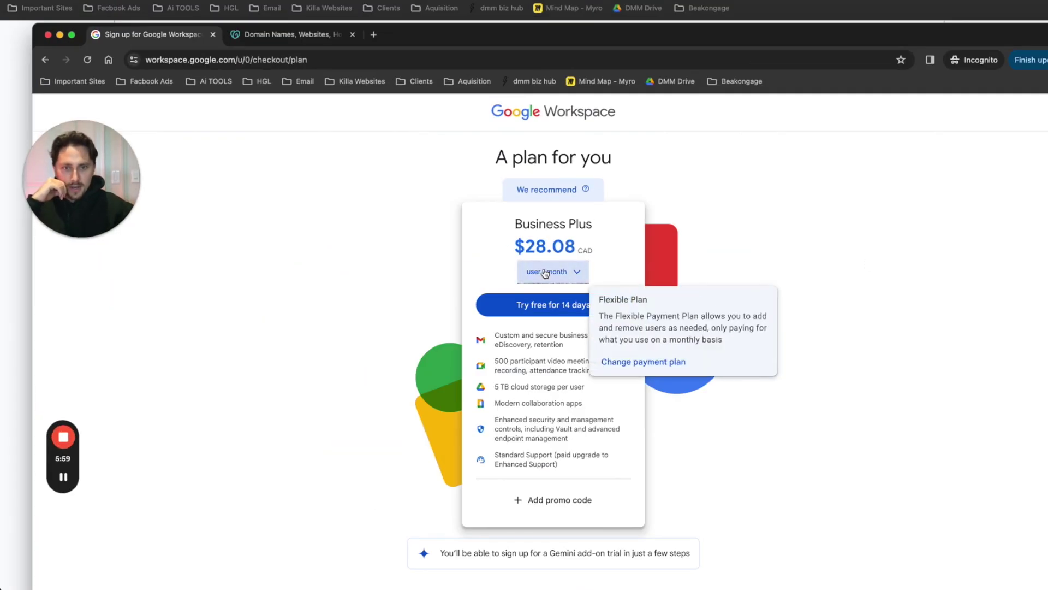
pyautogui.click(364, 279)
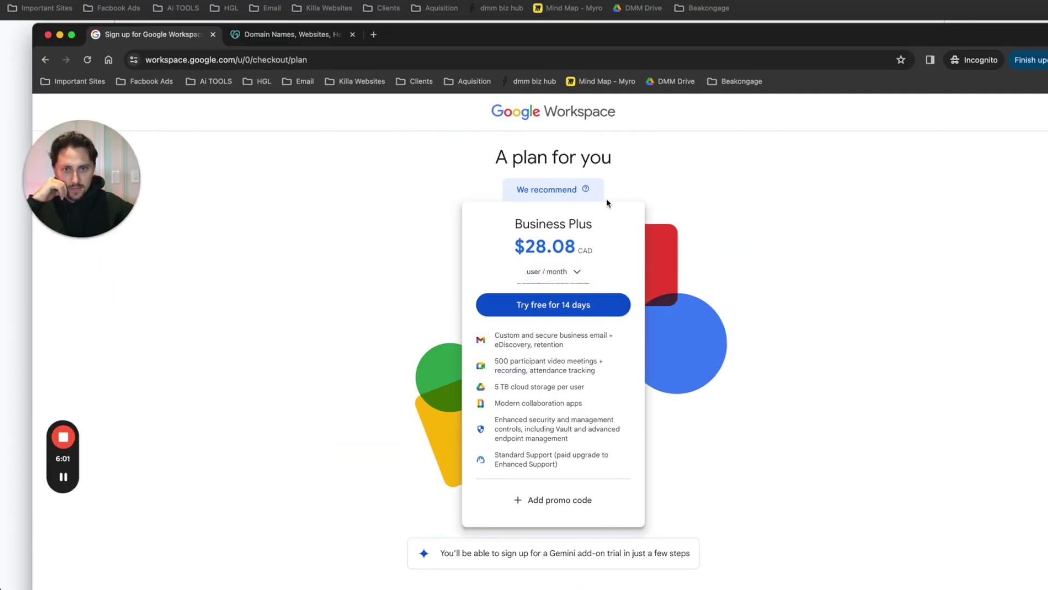
pyautogui.click(576, 273)
# - Compare the $23.40 annual plan, return to flexible at $28.08, and start the 14-day trial
pyautogui.click(677, 360)
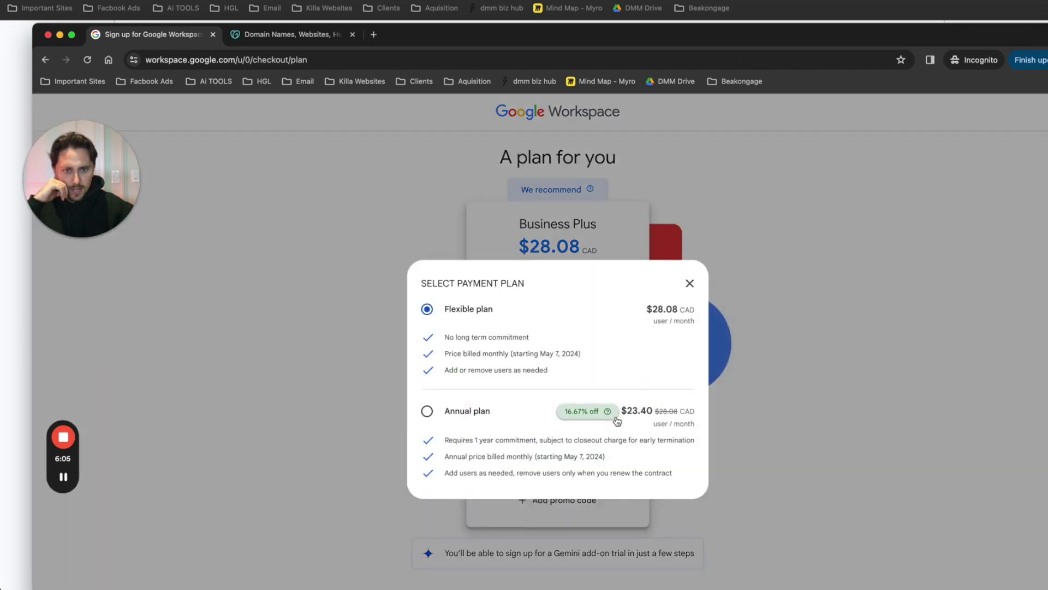
pyautogui.click(427, 411)
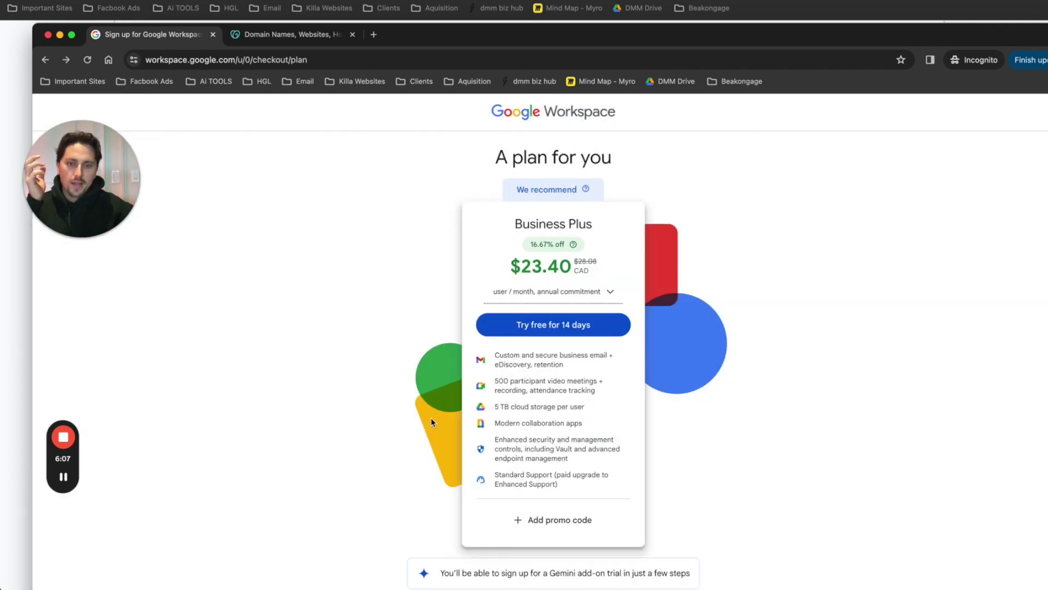
pyautogui.click(575, 294)
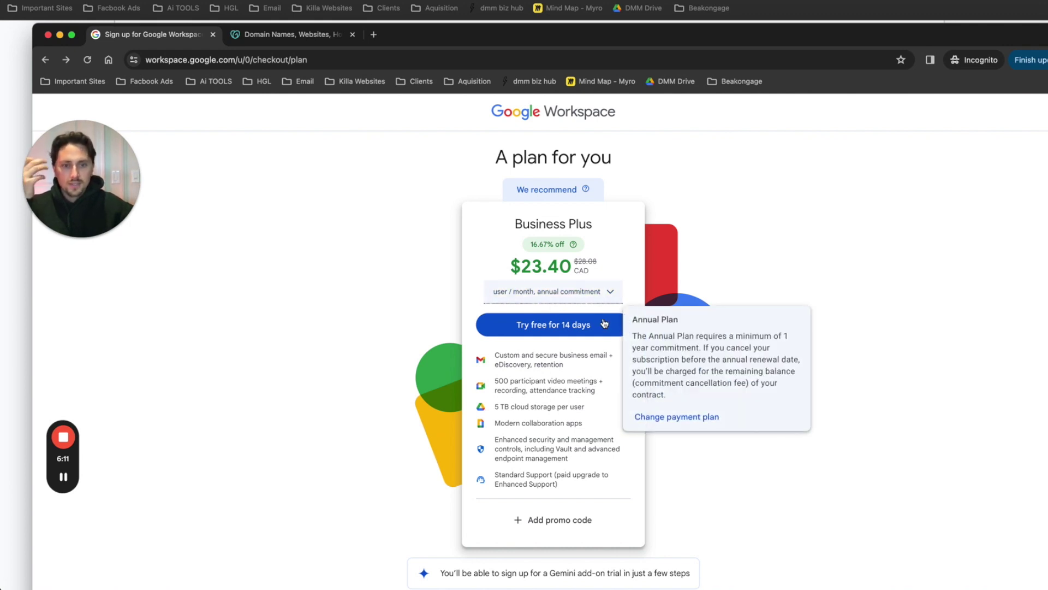
pyautogui.click(652, 416)
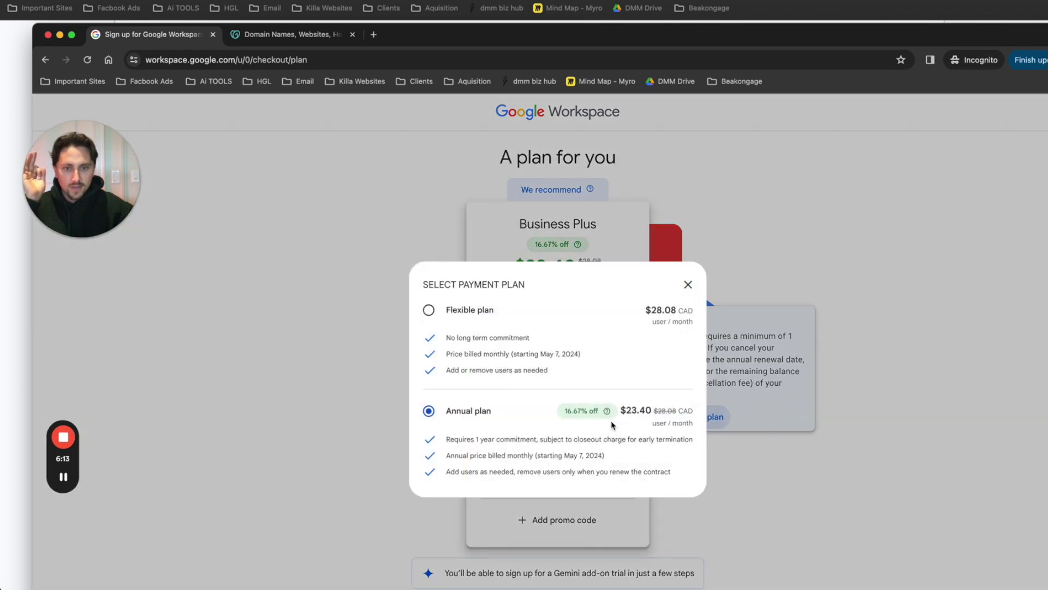
pyautogui.click(426, 308)
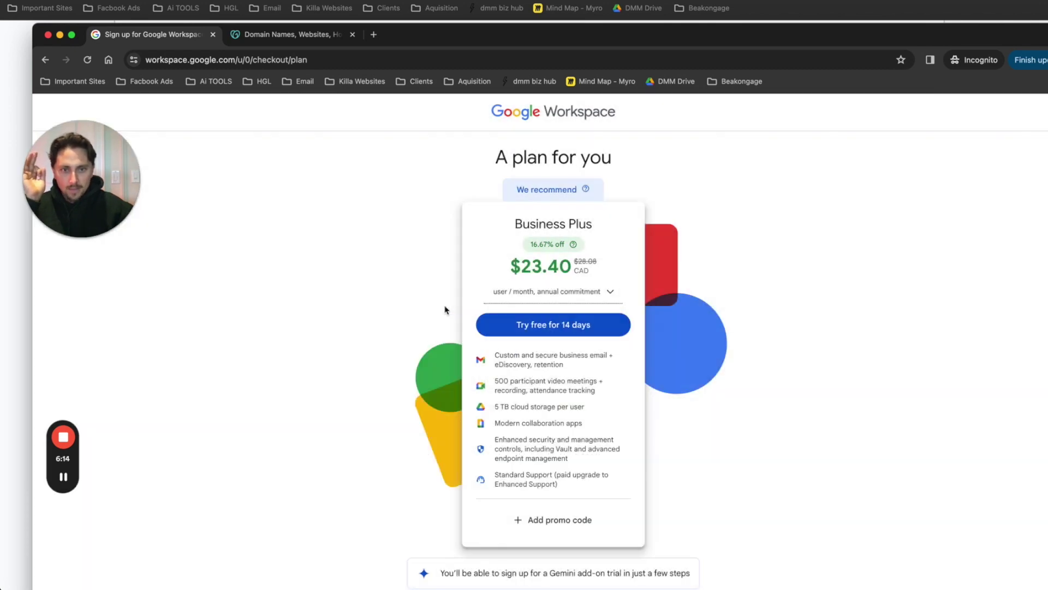
pyautogui.click(511, 311)
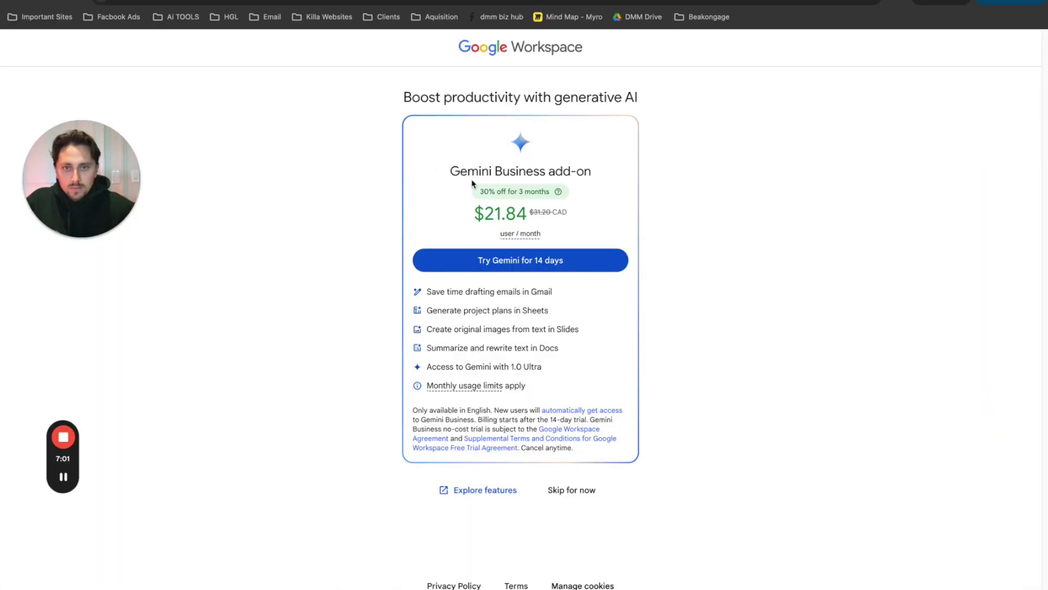
# - Skip the Gemini offer and begin Gmail activation for dmmedia.pro via GoDaddy sign-in
pyautogui.click(579, 493)
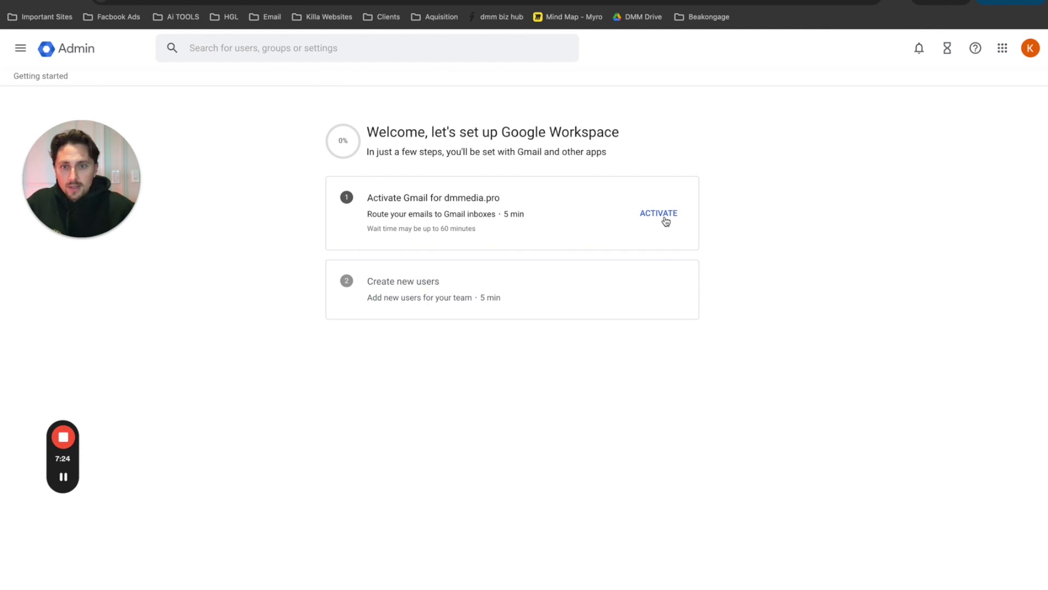
pyautogui.click(666, 219)
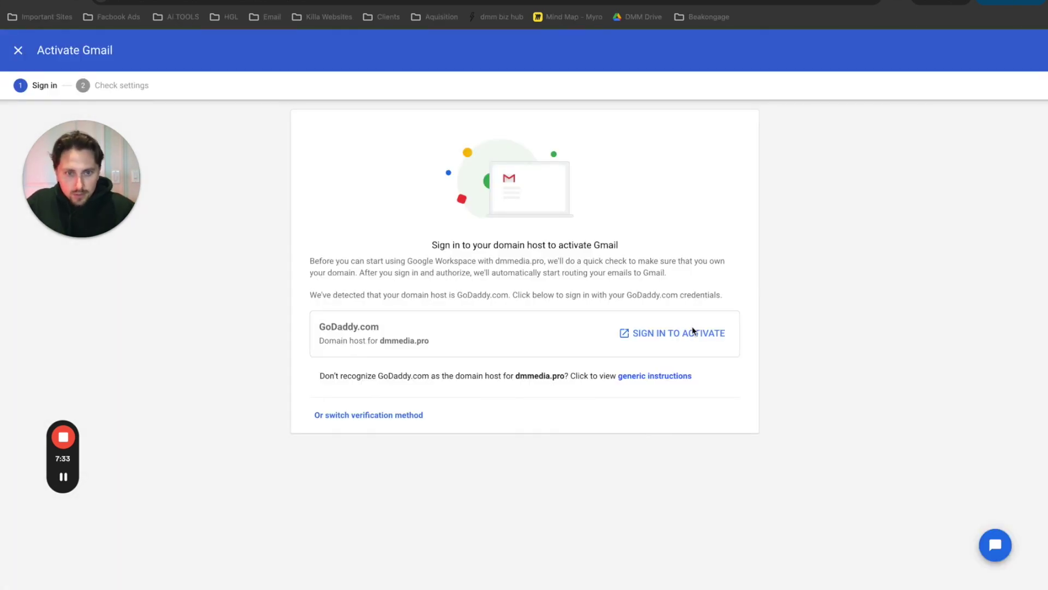
pyautogui.moveTo(434, 342); pyautogui.dragTo(380, 342)
pyautogui.click(622, 338)
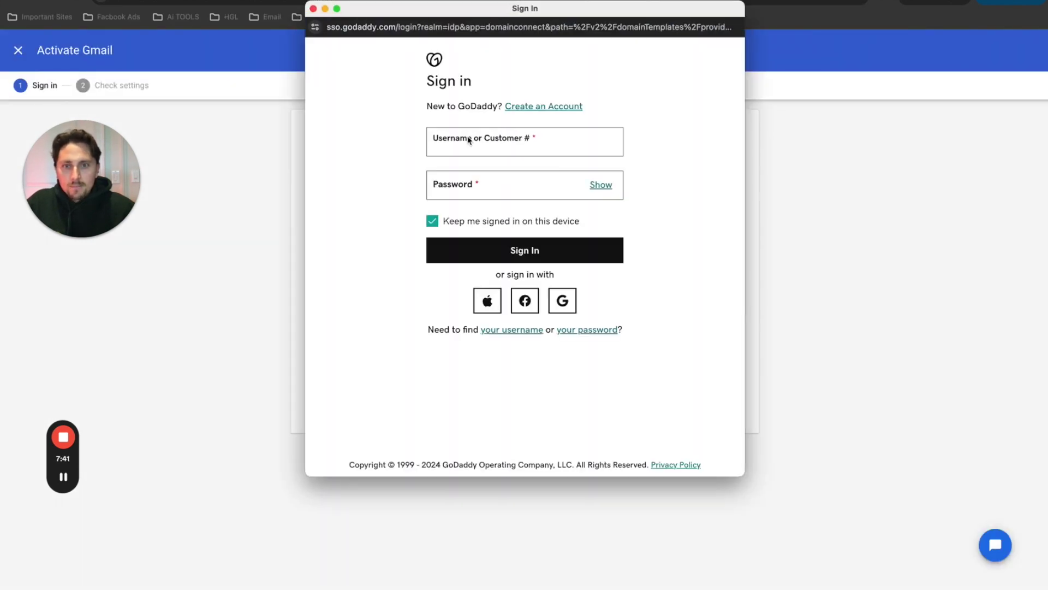
# - Sign in with the saved GoDaddy login and approve connecting the domain to Google
pyautogui.click(471, 143)
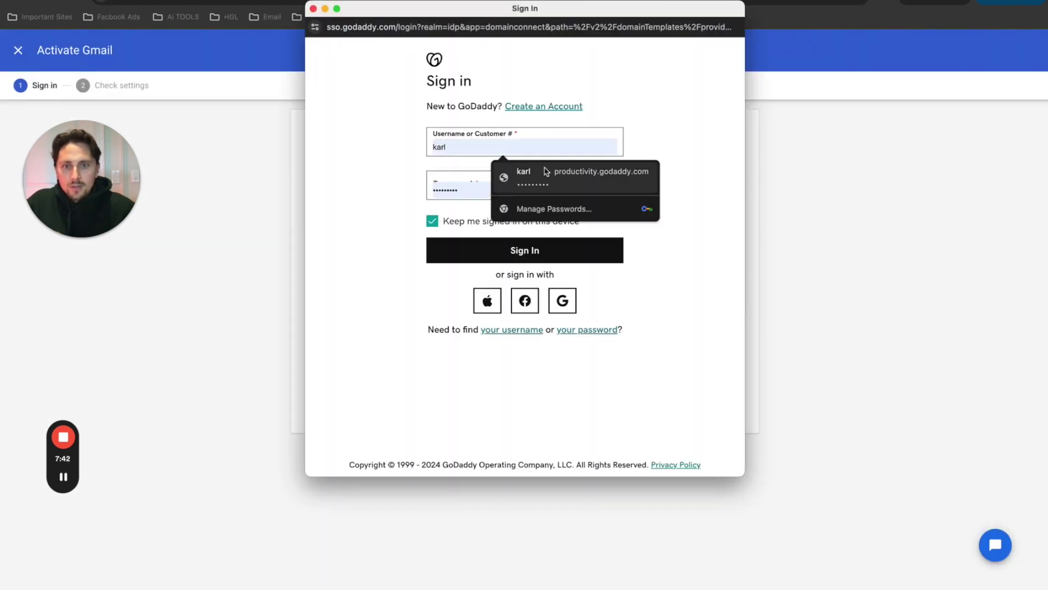
pyautogui.click(505, 170)
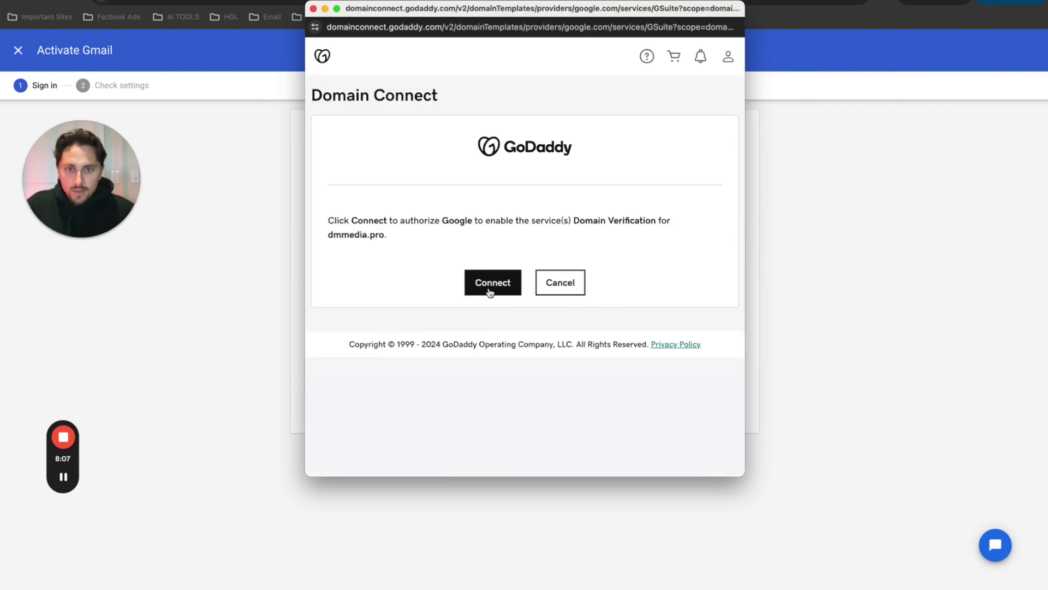
pyautogui.click(489, 291)
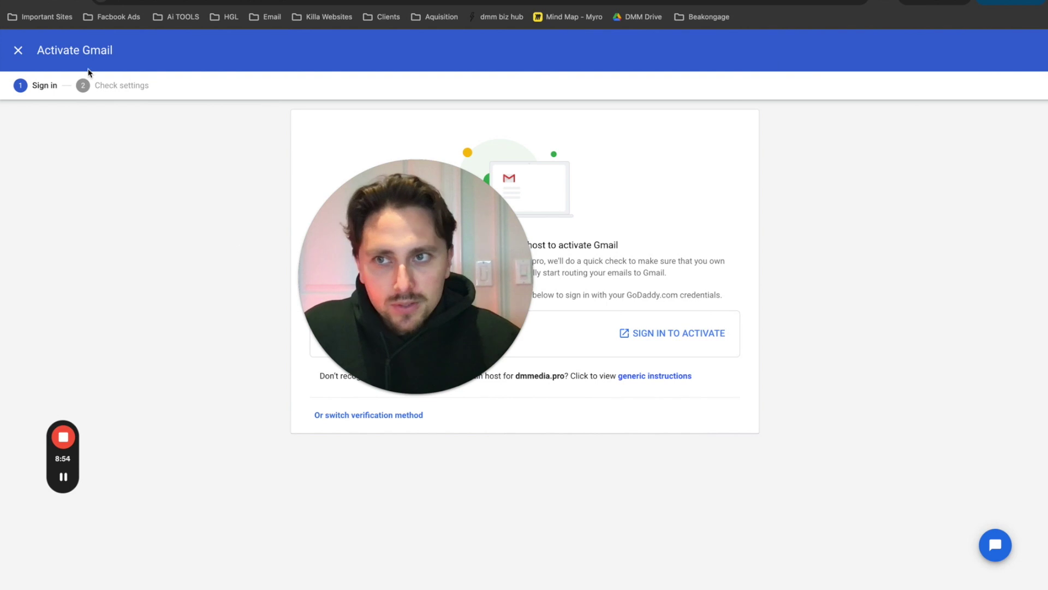
pyautogui.click(56, 2)
pyautogui.moveTo(455, 302); pyautogui.dragTo(325, 294)
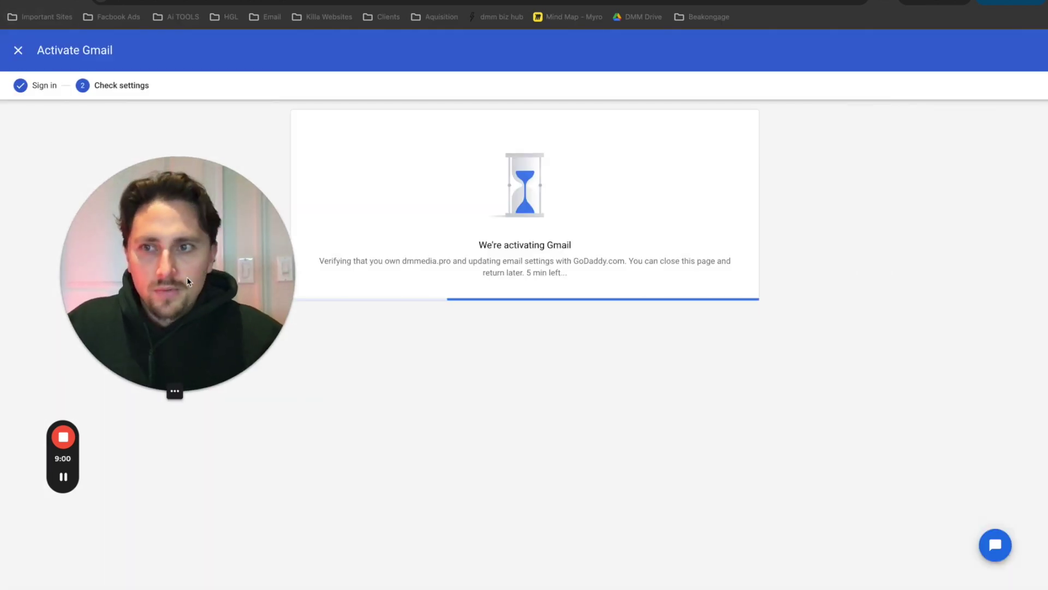
pyautogui.moveTo(187, 277); pyautogui.dragTo(154, 247)
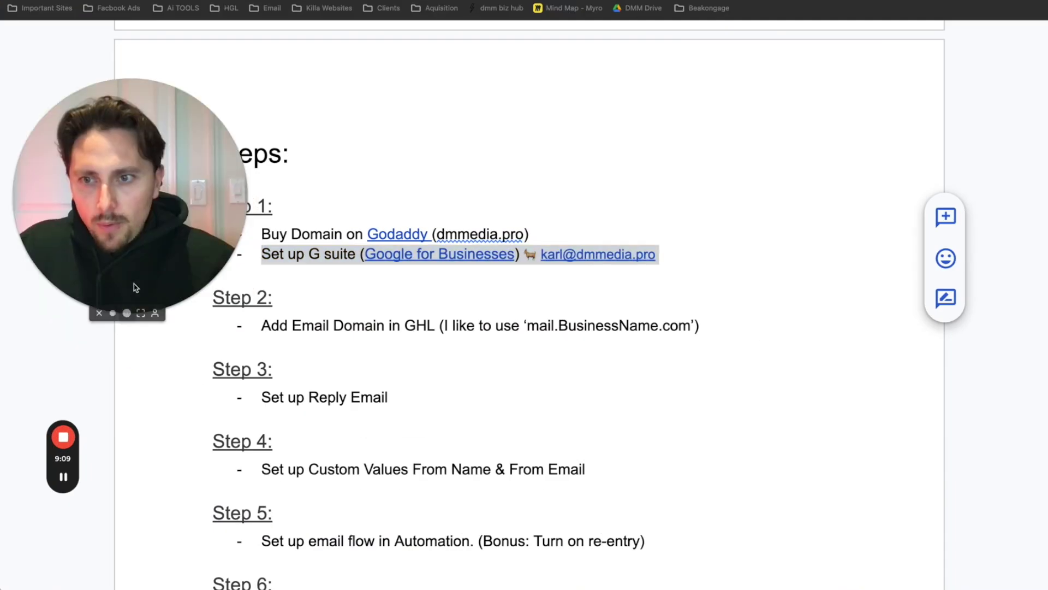
# - Examine the Step 2 'Add Email Domain in GHL' line and its BusinessName example
pyautogui.moveTo(136, 286); pyautogui.dragTo(854, 141)
pyautogui.moveTo(262, 325); pyautogui.dragTo(432, 332)
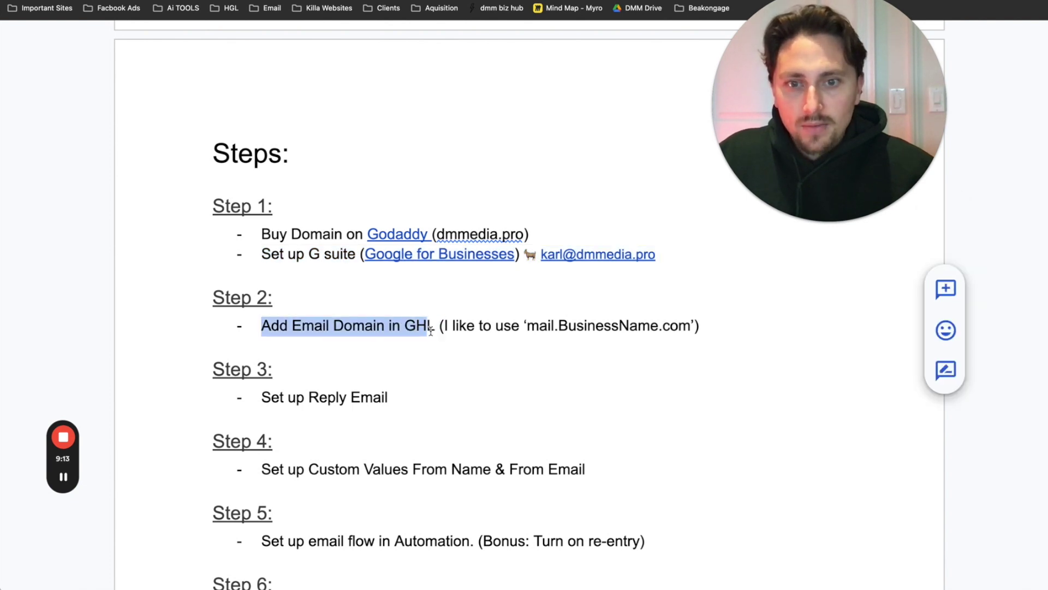
pyautogui.click(493, 327)
pyautogui.moveTo(526, 327); pyautogui.dragTo(669, 328)
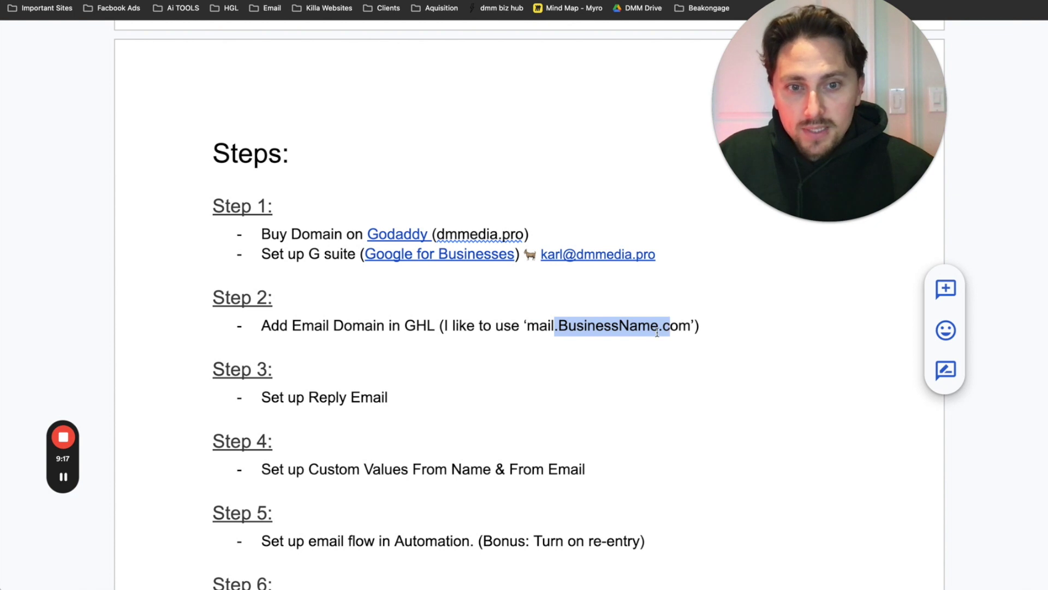
pyautogui.click(660, 327)
pyautogui.moveTo(558, 326); pyautogui.dragTo(699, 327)
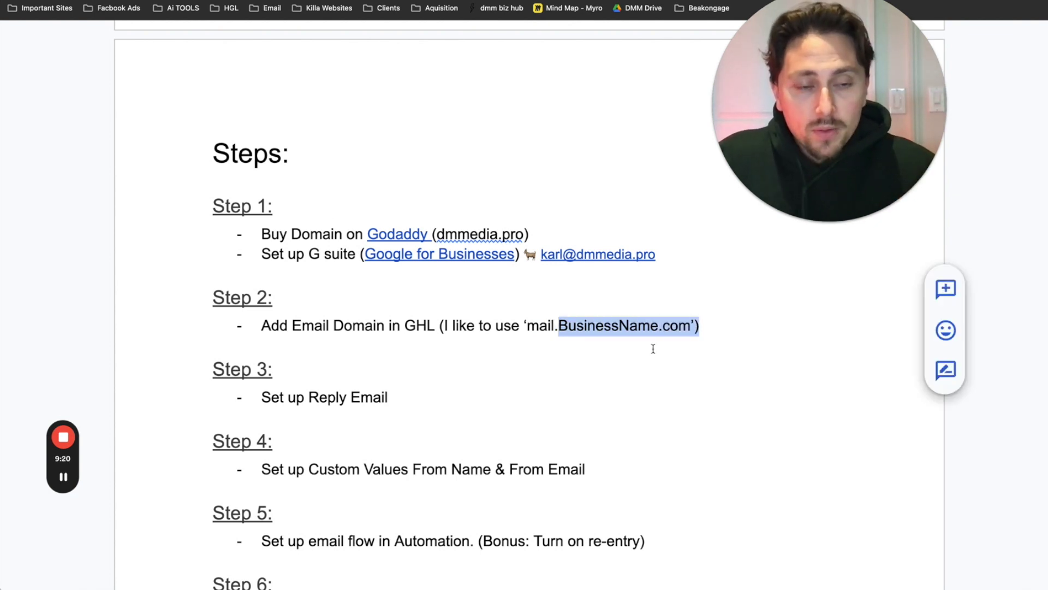
pyautogui.click(574, 364)
pyautogui.moveTo(558, 327); pyautogui.dragTo(656, 333)
# - Replace BusinessName.com with dmmedia.pro in the Step 2 example domain
pyautogui.click(558, 326)
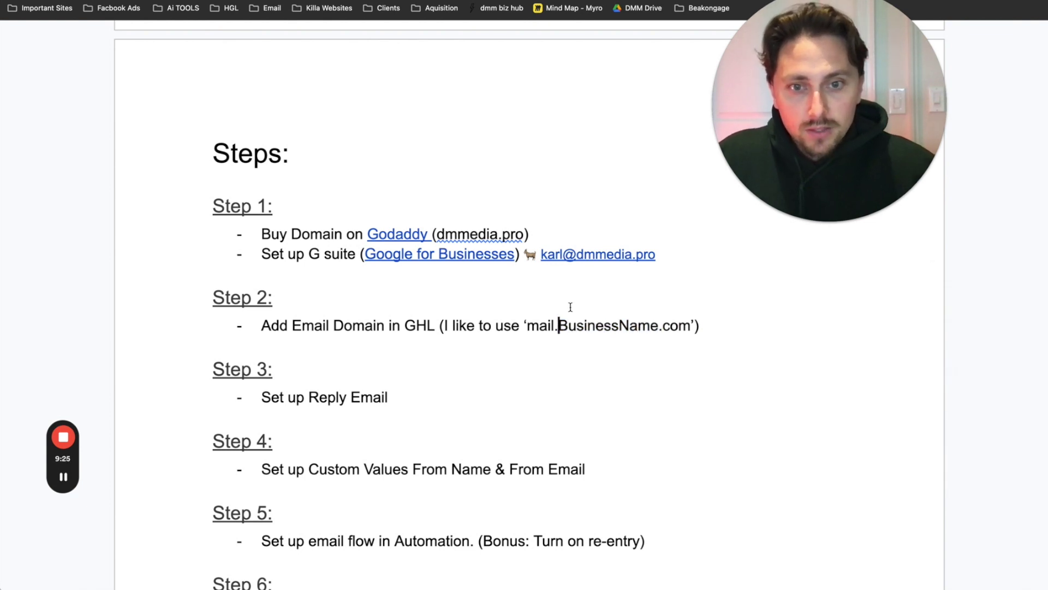
pyautogui.write('dmmedia')
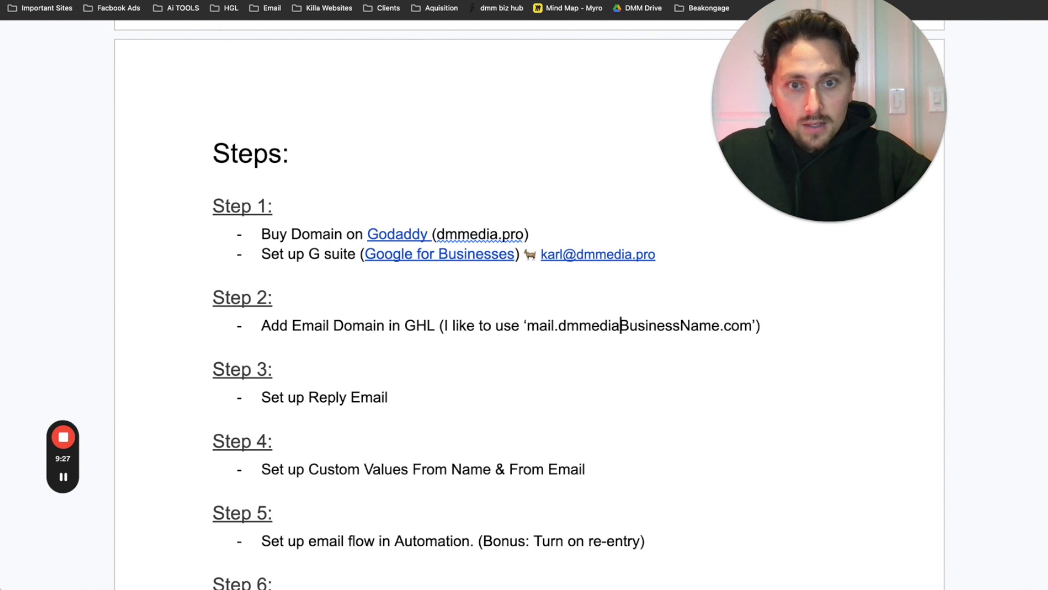
pyautogui.press('Delete')
pyautogui.press('Delete')
pyautogui.press('Delete')
pyautogui.press('Delete')
pyautogui.press('Delete')
pyautogui.press('Delete')
pyautogui.press('Delete')
pyautogui.press('Delete')
pyautogui.press('Delete')
pyautogui.press('Delete')
pyautogui.press('Delete')
pyautogui.press('Delete')
pyautogui.press('Delete')
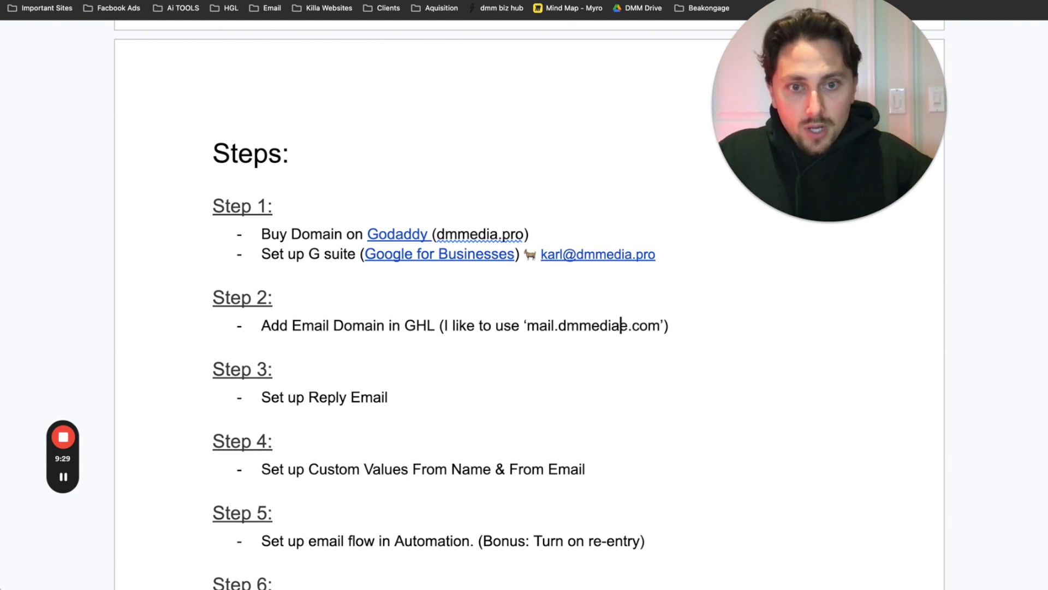
pyautogui.write('.pro')
pyautogui.press('Delete')
pyautogui.press('Delete')
pyautogui.press('Delete')
pyautogui.press('Delete')
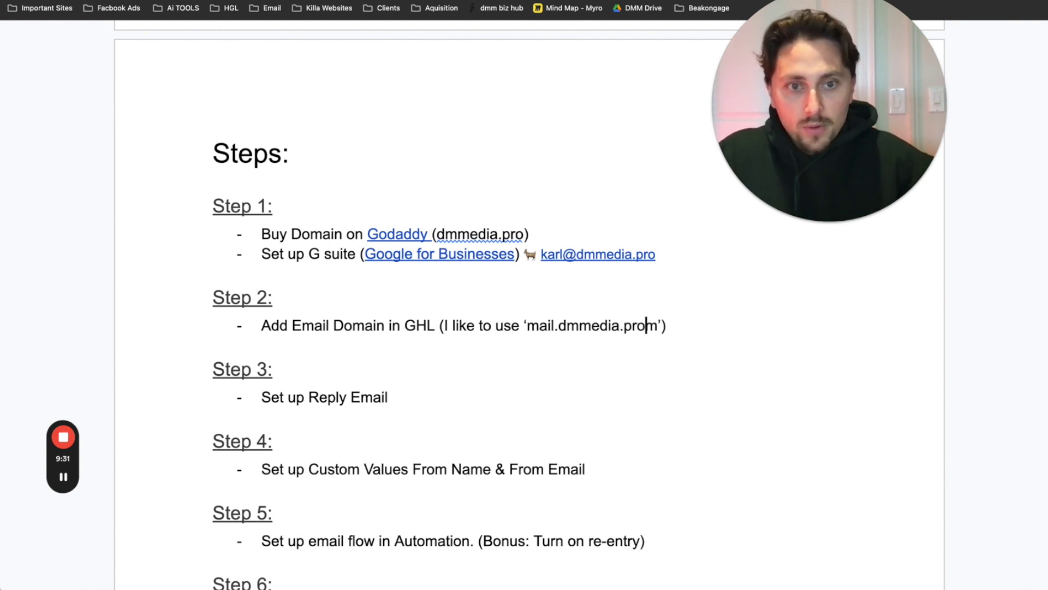
pyautogui.write('’')
pyautogui.moveTo(559, 326); pyautogui.dragTo(527, 327)
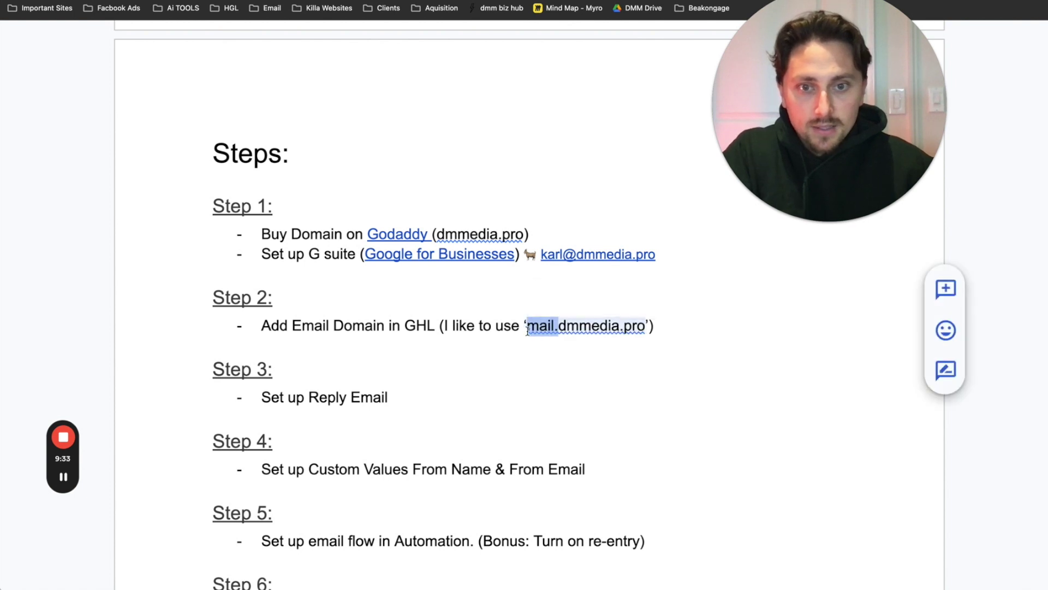
pyautogui.press('BackSpace')
pyautogui.doubleClick(547, 340)
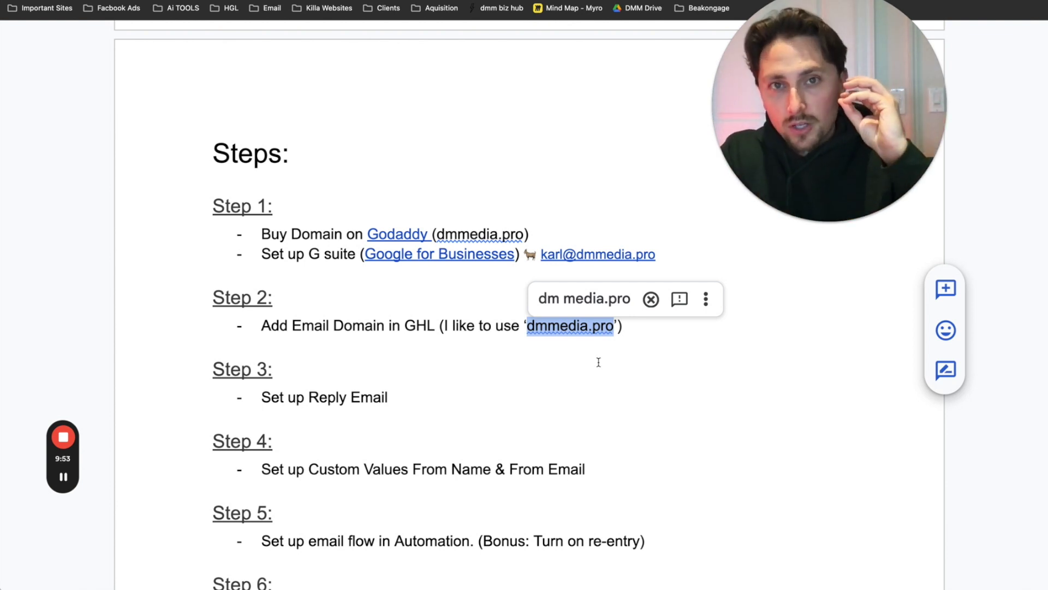
# - Try a noreply. prefix, then settle on 'mail.dmmedia.pro' as the example
pyautogui.click(528, 326)
pyautogui.write('mail.')
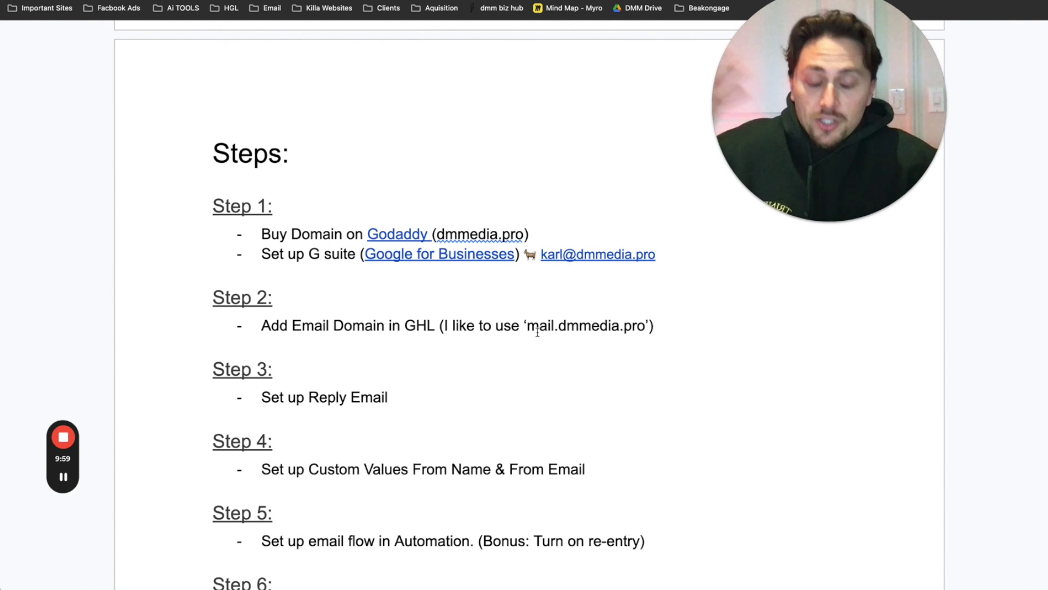
pyautogui.press('BackSpace')
pyautogui.press('BackSpace')
pyautogui.press('BackSpace')
pyautogui.press('BackSpace')
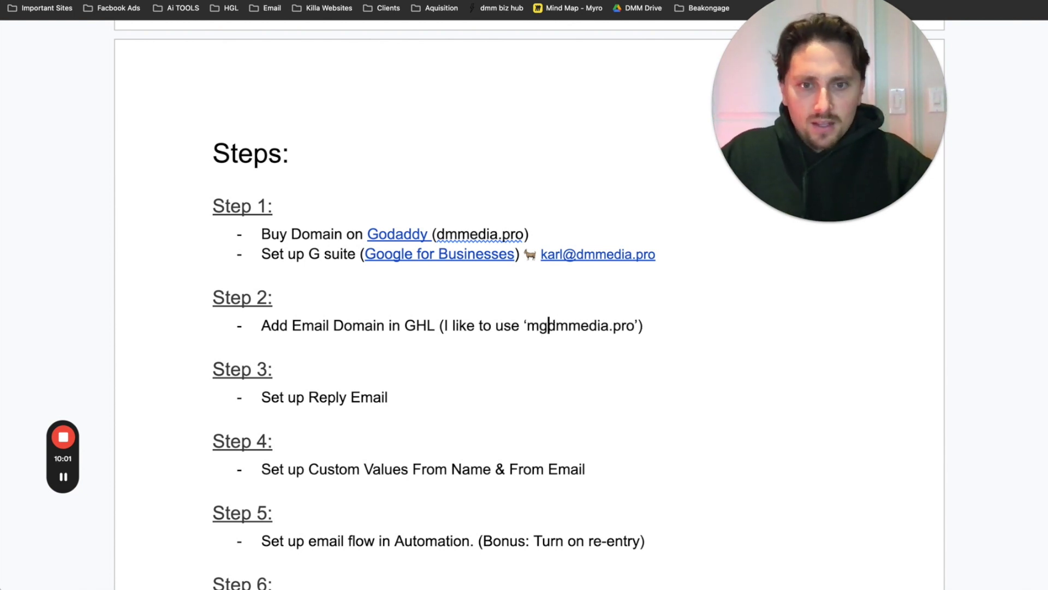
pyautogui.write('ai')
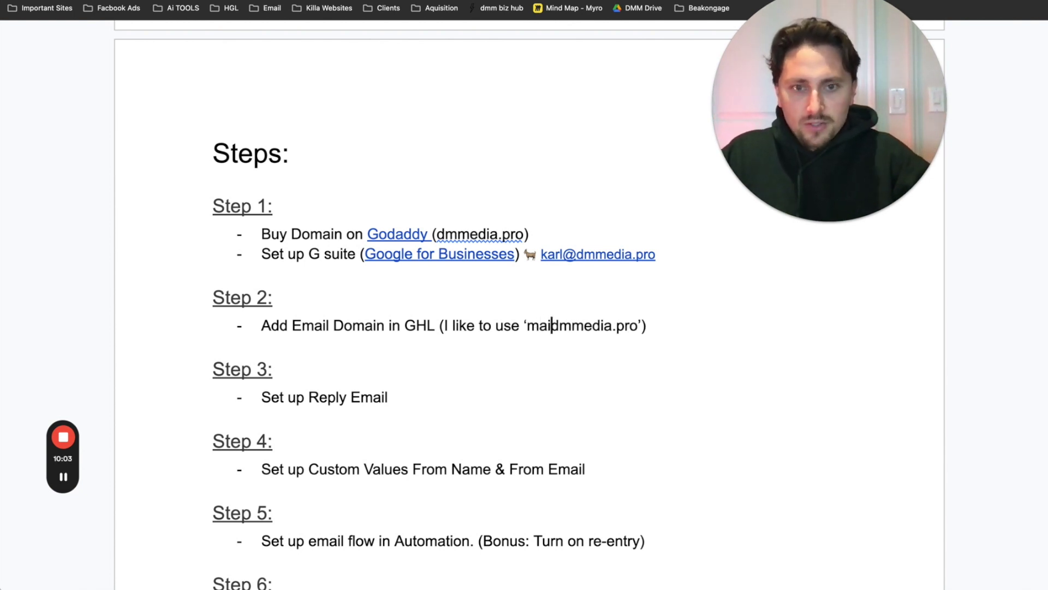
pyautogui.press('BackSpace')
pyautogui.press('BackSpace')
pyautogui.write('nor')
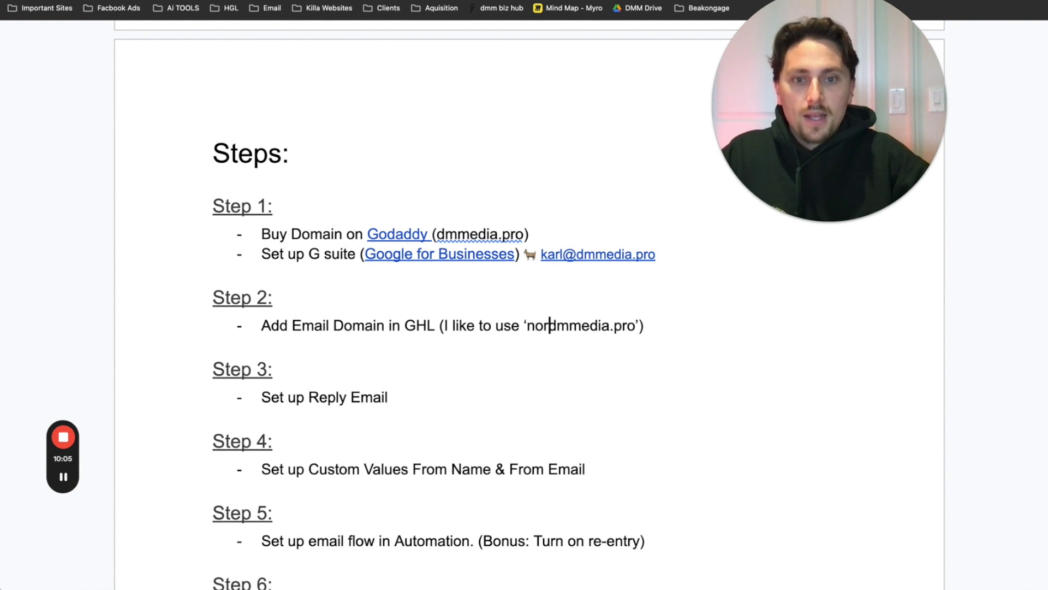
pyautogui.press('BackSpace')
pyautogui.write('e')
pyautogui.press('BackSpace')
pyautogui.write('reply.')
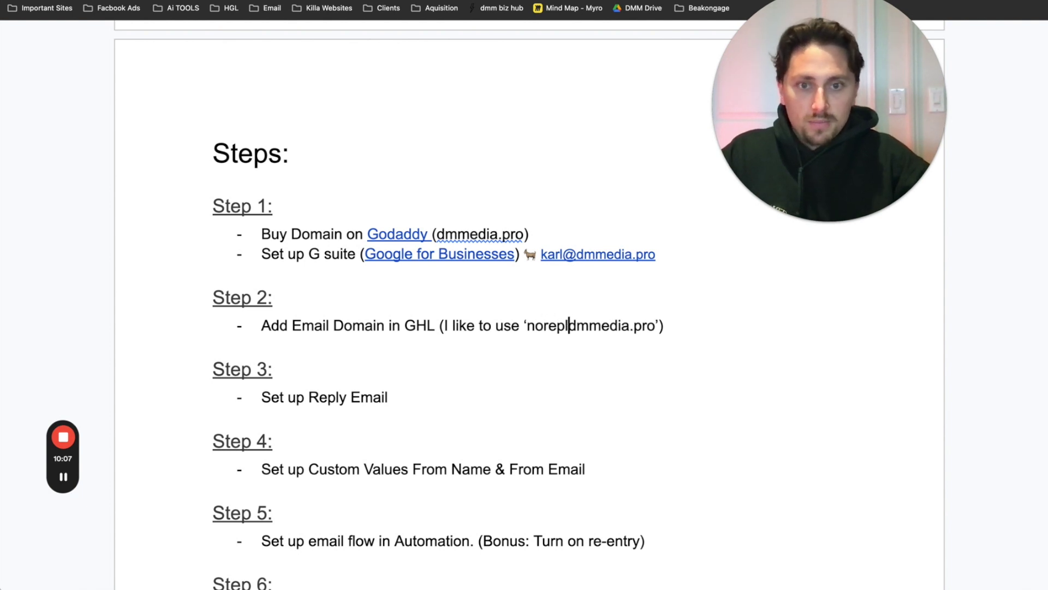
pyautogui.press('BackSpace')
pyautogui.press('BackSpace')
pyautogui.press('BackSpace')
pyautogui.press('BackSpace')
pyautogui.press('BackSpace')
pyautogui.press('BackSpace')
pyautogui.press('BackSpace')
pyautogui.press('BackSpace')
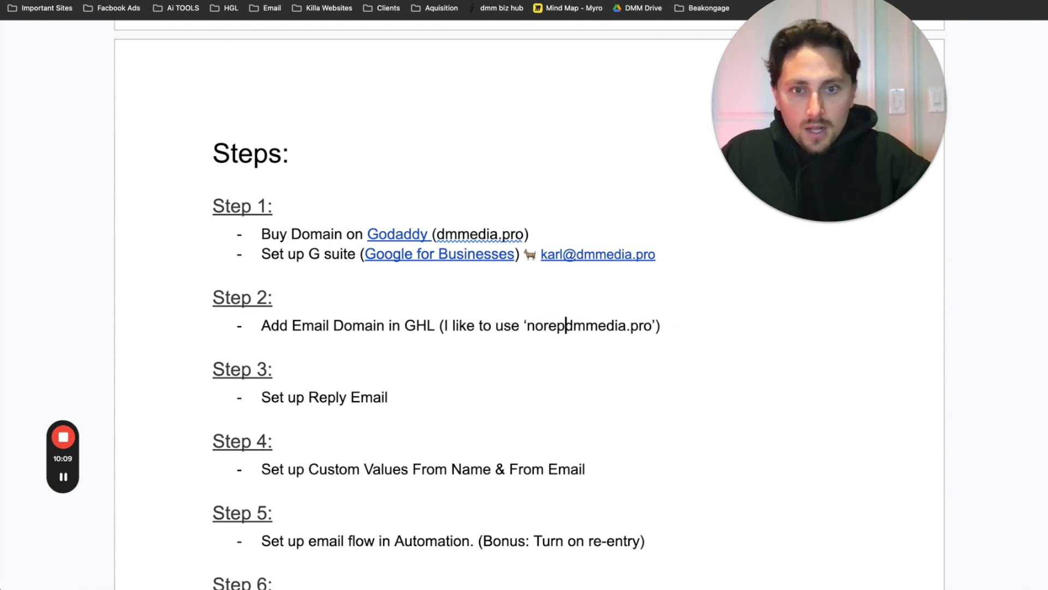
pyautogui.write('mail.')
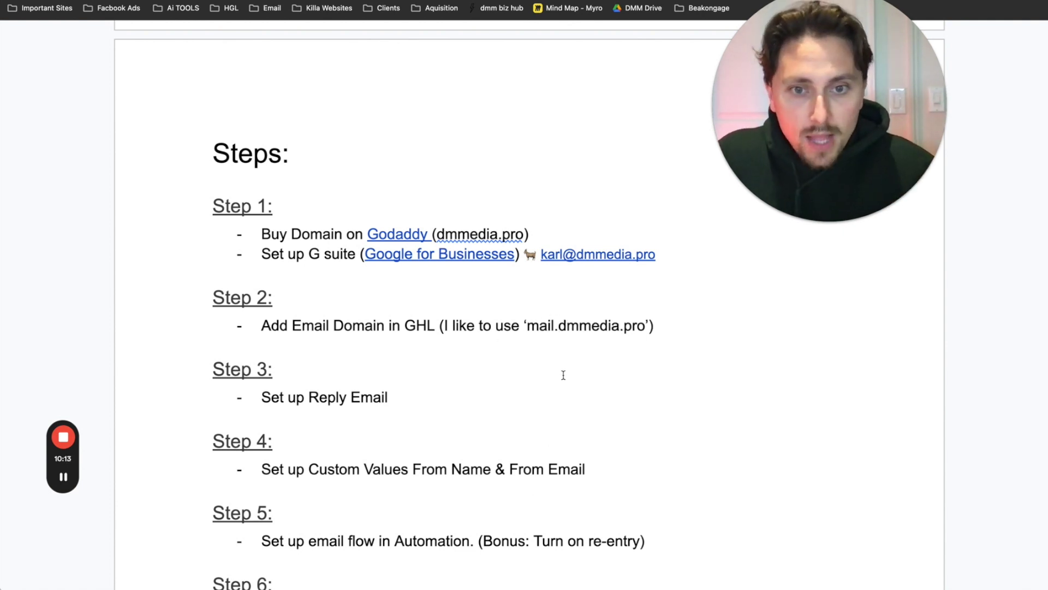
# - Check the mail.dmmedia.pro example, then bring up the DMM App dashboard
pyautogui.moveTo(527, 326); pyautogui.dragTo(646, 328)
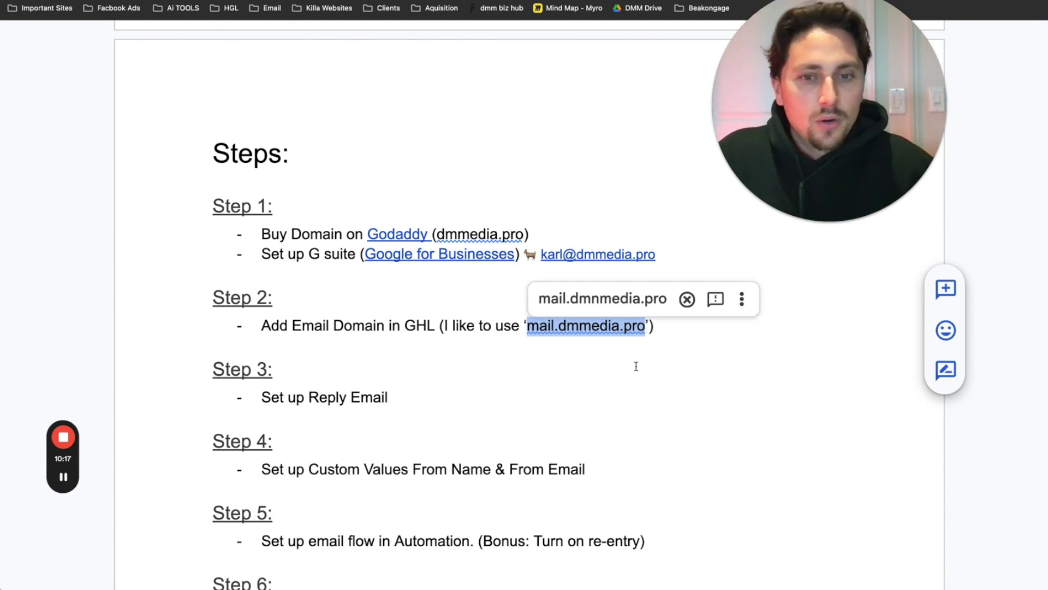
pyautogui.click(571, 358)
pyautogui.moveTo(562, 325); pyautogui.dragTo(637, 344)
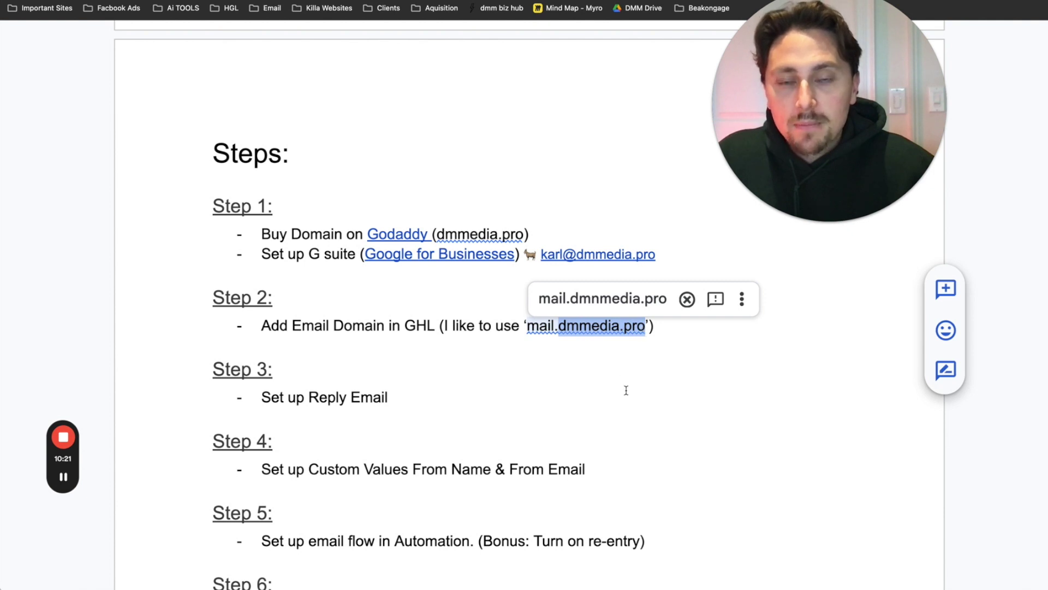
pyautogui.click(317, 1)
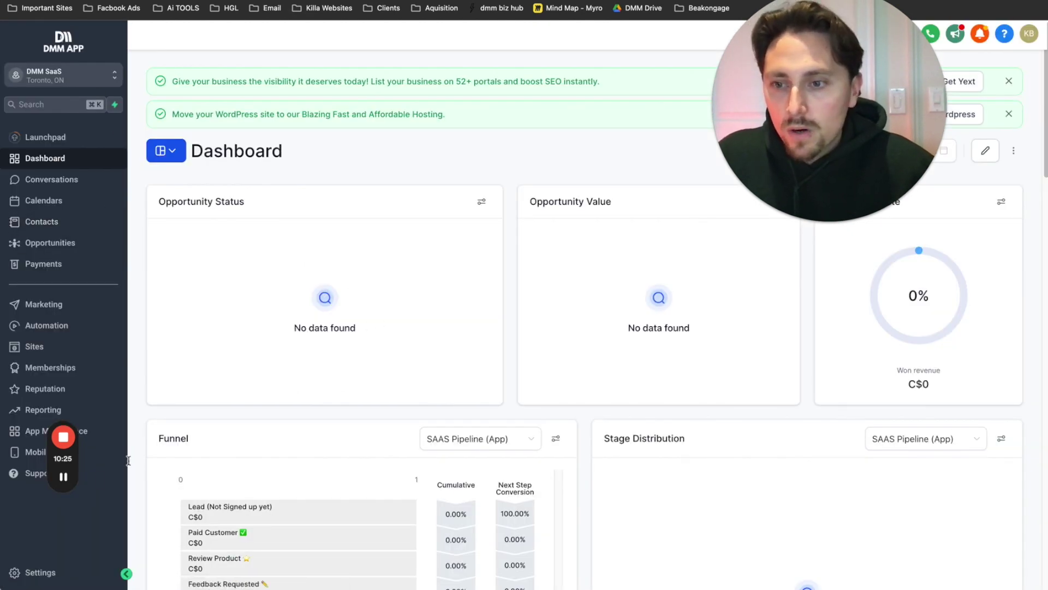
# - Go to the GoHighLevel account settings' Email Services page
pyautogui.moveTo(64, 397); pyautogui.dragTo(241, 386)
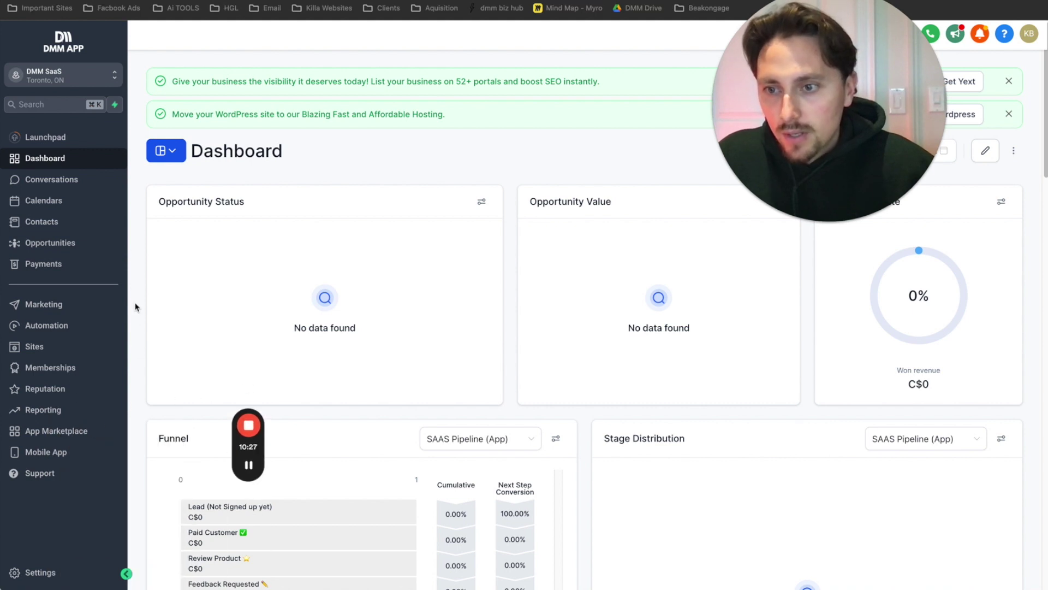
pyautogui.click(76, 556)
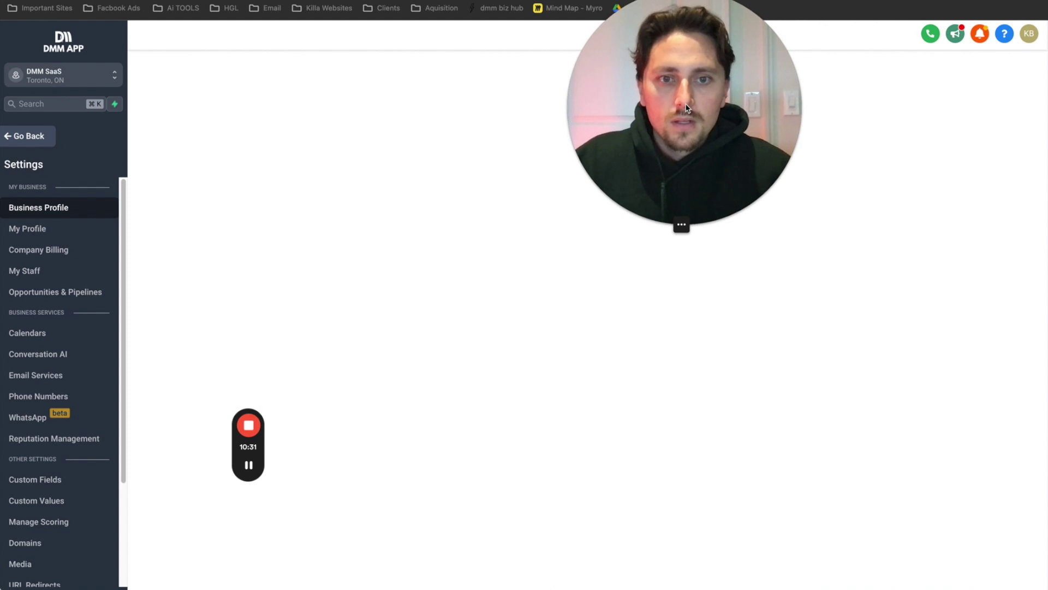
pyautogui.moveTo(679, 227); pyautogui.dragTo(288, 268)
pyautogui.scroll(-3, 60, 463)
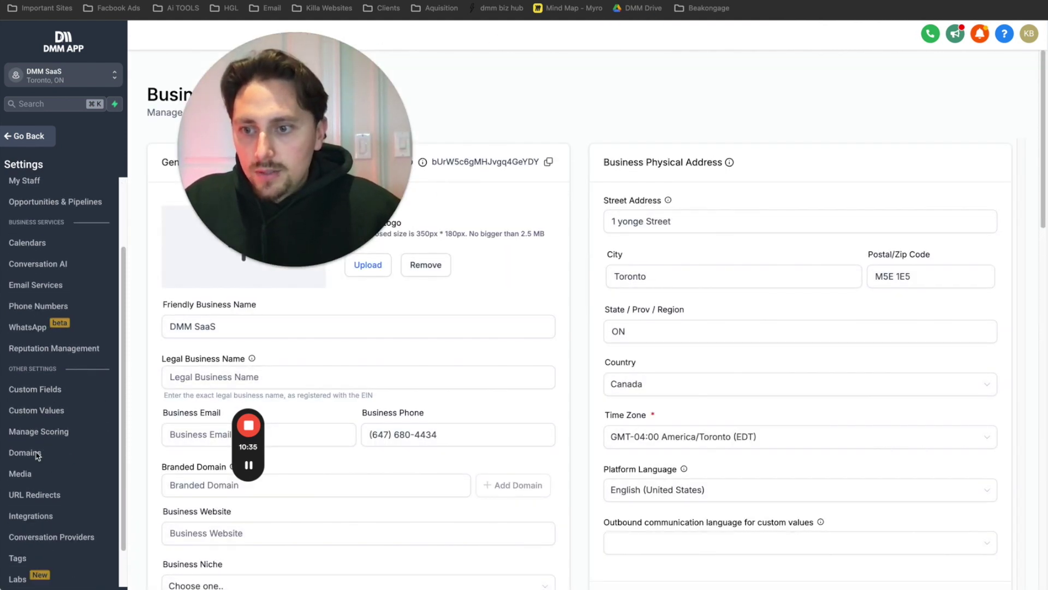
pyautogui.scroll(-2, 54, 382)
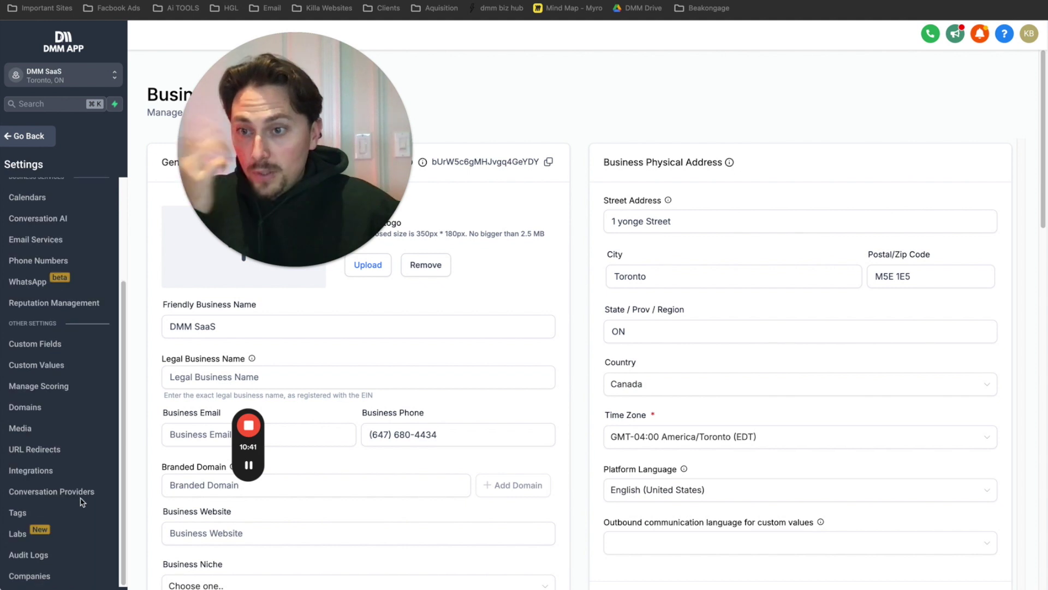
pyautogui.click(36, 239)
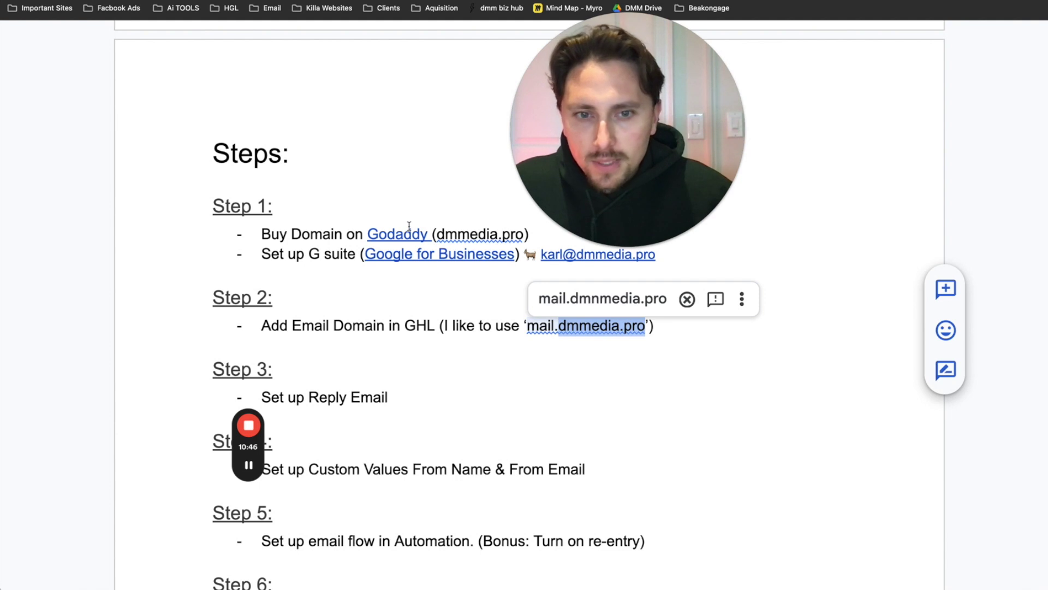
# - Note '(See email services)' in the steps document and start creating a dedicated sending domain
pyautogui.click(381, 327)
pyautogui.write('(See email services) (I like to use ‘mail.dmmedia.pro’')
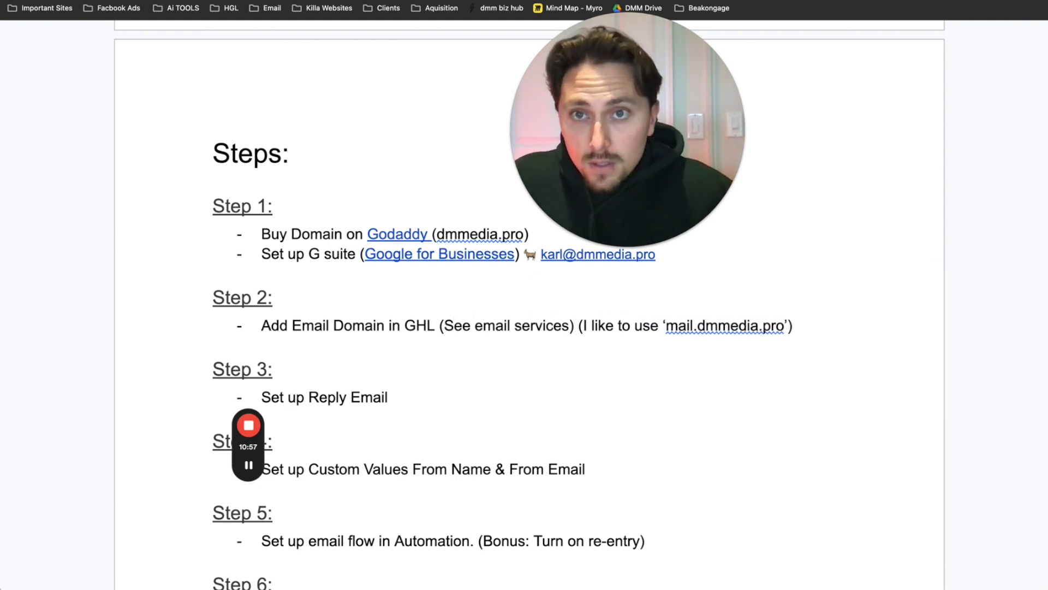
pyautogui.hotkey('ctrl', 'Tab')
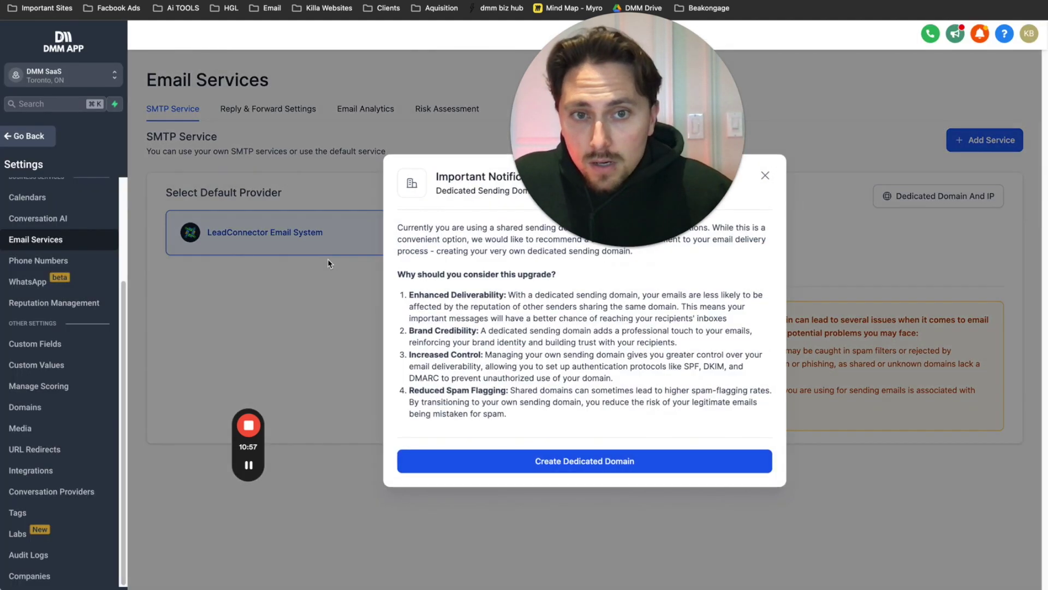
pyautogui.moveTo(644, 202); pyautogui.dragTo(726, 182)
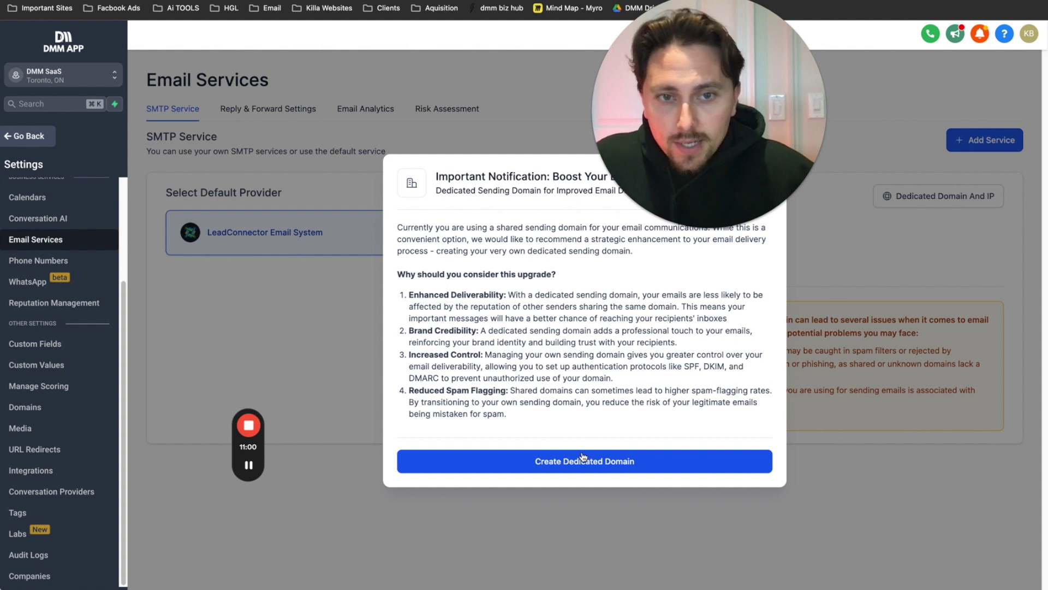
pyautogui.click(542, 464)
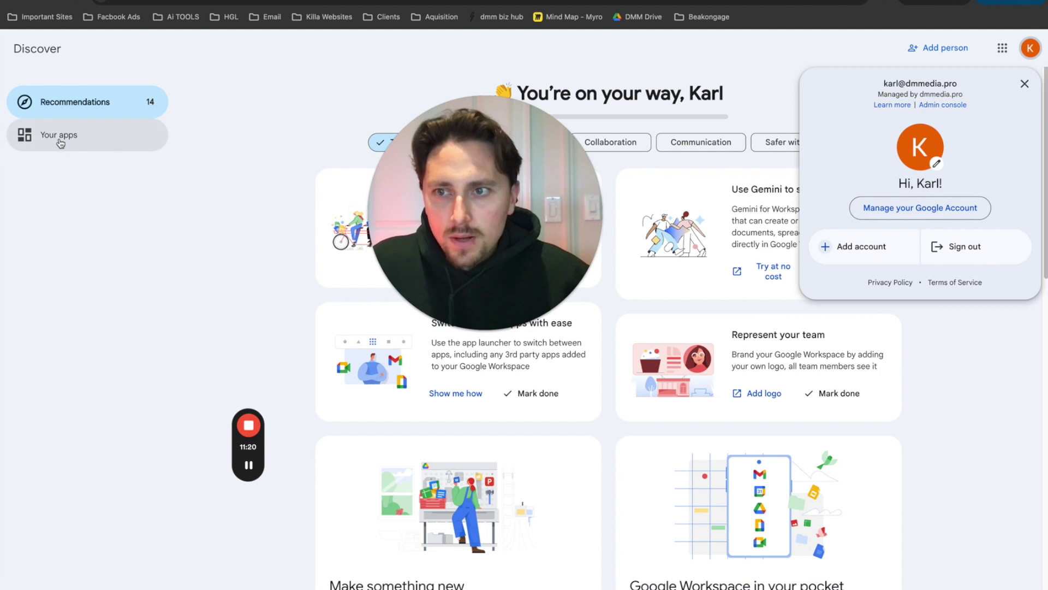
# - Open Gmail for the new Workspace account with smart features and personalization turned on
pyautogui.click(59, 135)
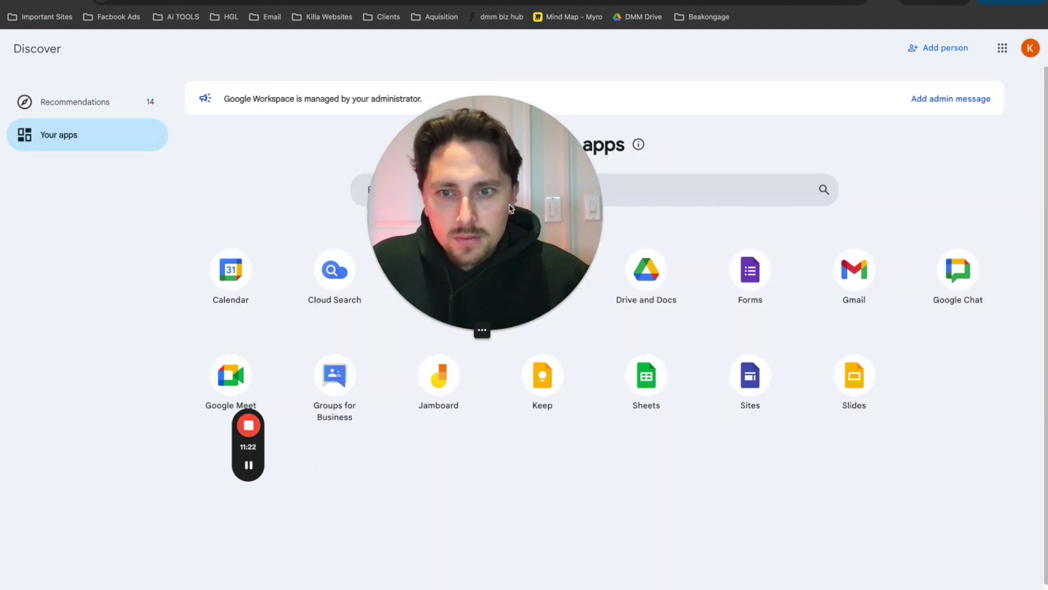
pyautogui.click(856, 275)
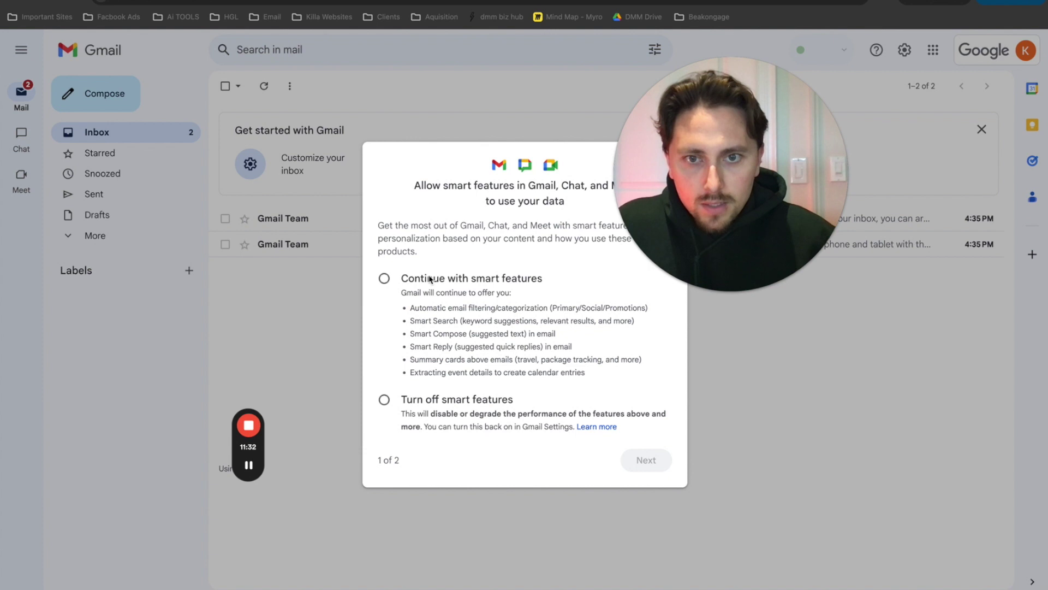
pyautogui.click(430, 280)
pyautogui.click(646, 460)
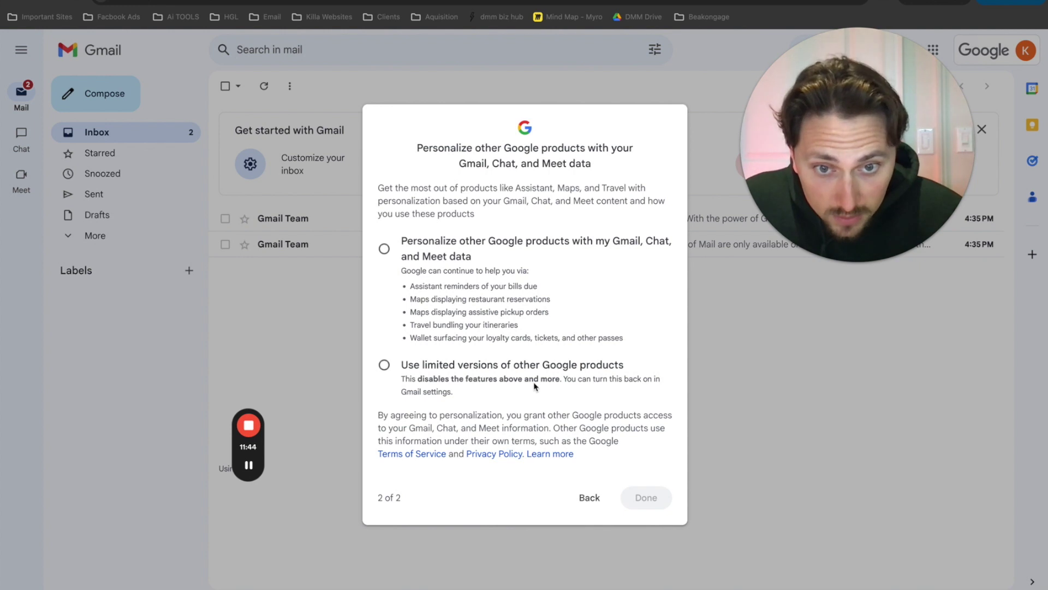
pyautogui.click(386, 251)
pyautogui.click(644, 497)
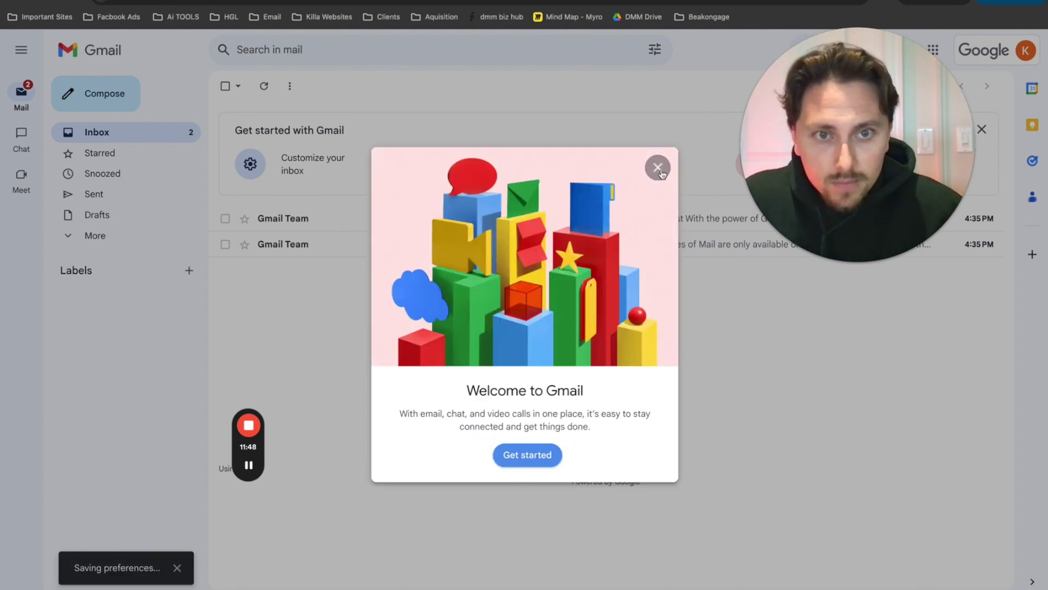
# - Dismiss the Welcome message, reload Gmail, check the account's address, and move to another tab
pyautogui.click(660, 171)
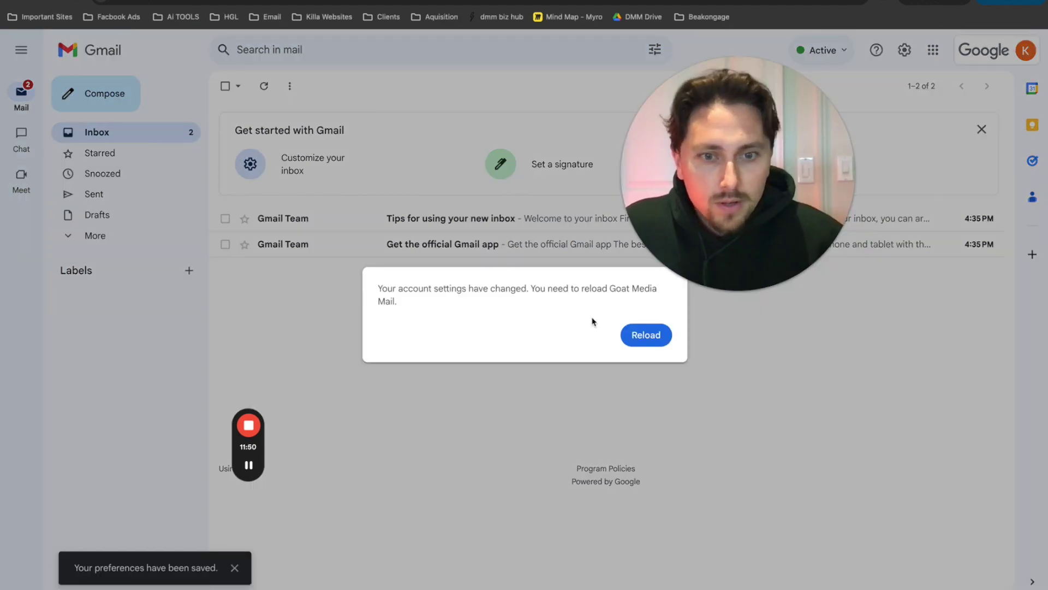
pyautogui.click(648, 338)
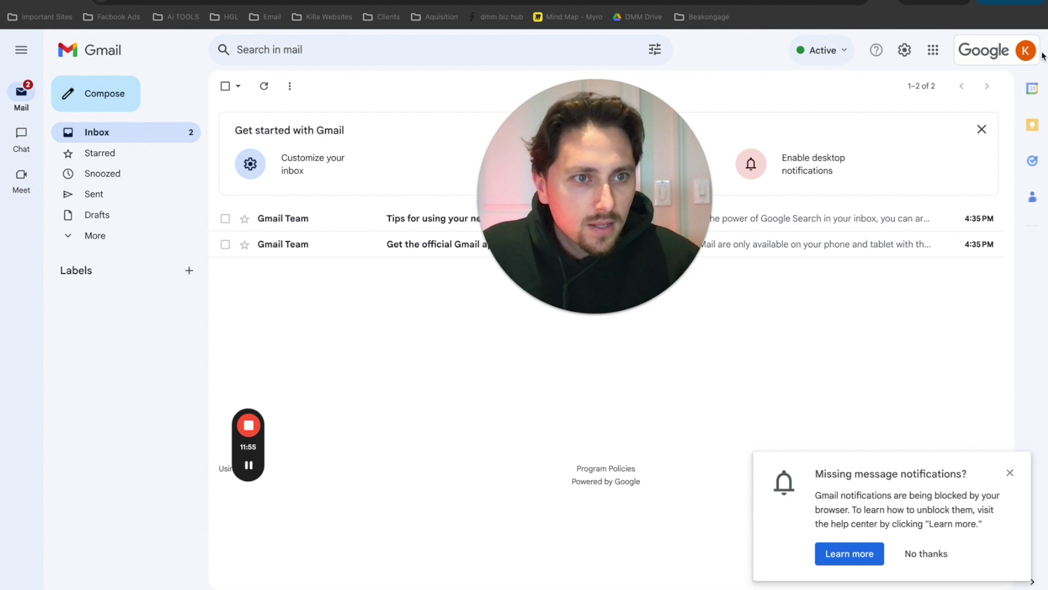
pyautogui.click(1025, 52)
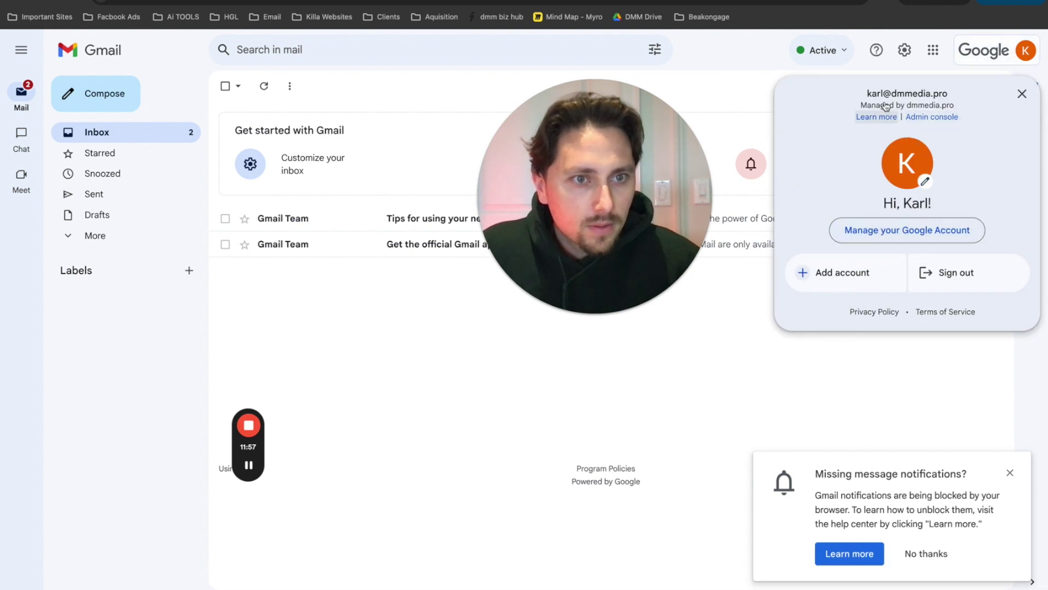
pyautogui.moveTo(905, 91); pyautogui.dragTo(953, 95)
pyautogui.click(323, 1)
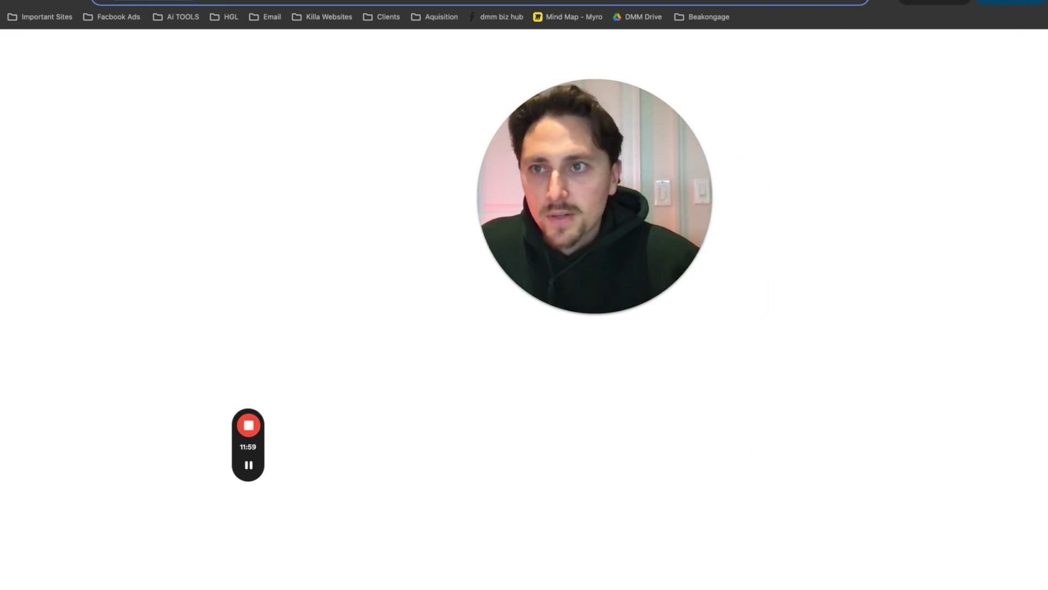
# - Bring GoHighLevel forward and enter mail.dmmedia.pro as the new domain
pyautogui.hotkey('ctrl', 'Up')
pyautogui.click(512, 287)
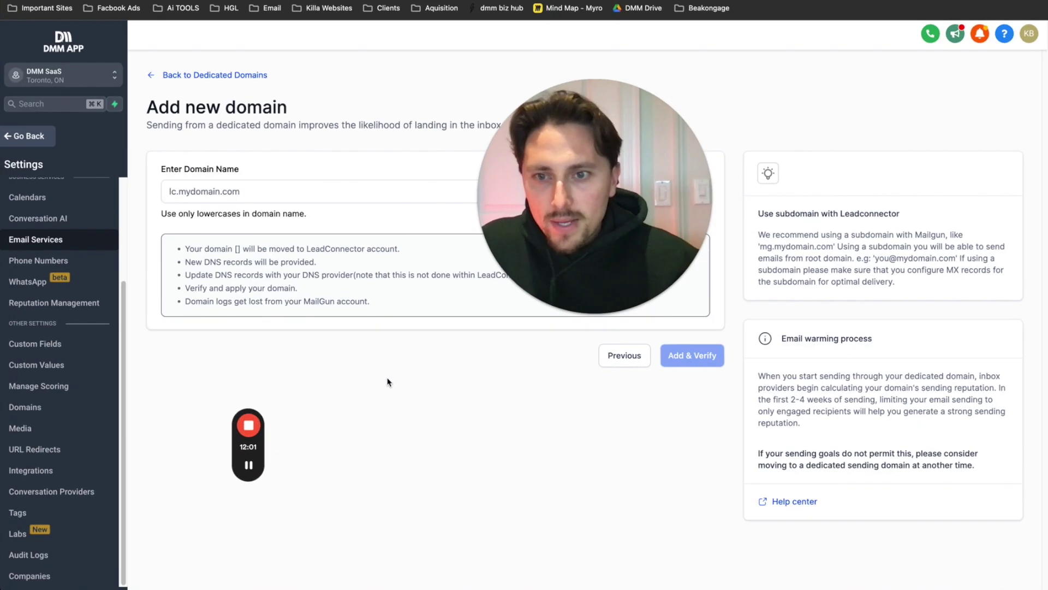
pyautogui.moveTo(512, 287); pyautogui.dragTo(397, 546)
pyautogui.click(203, 191)
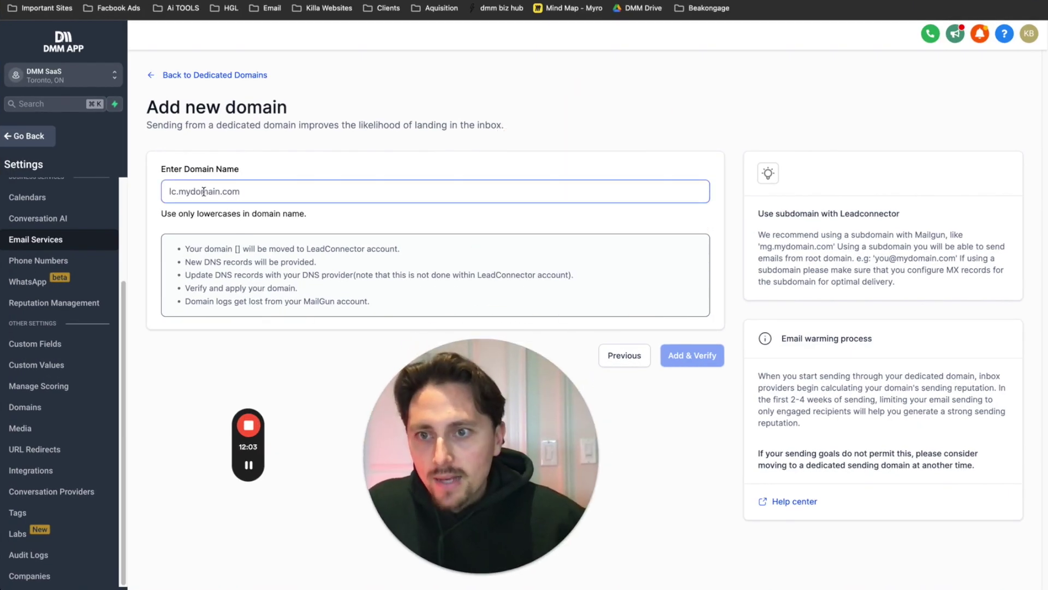
pyautogui.write('mail')
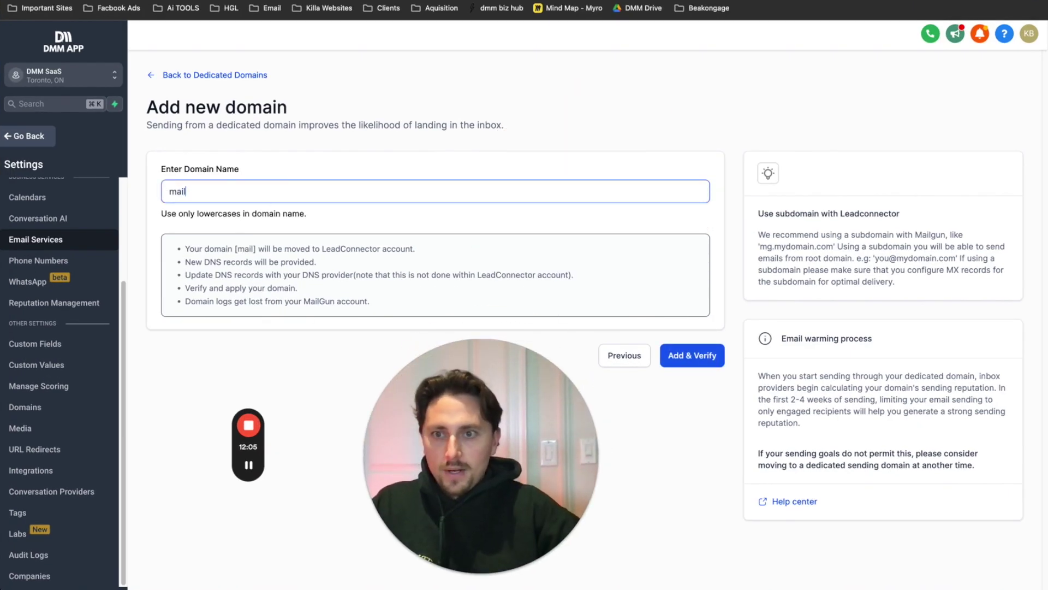
pyautogui.write('.dmmedia.pro')
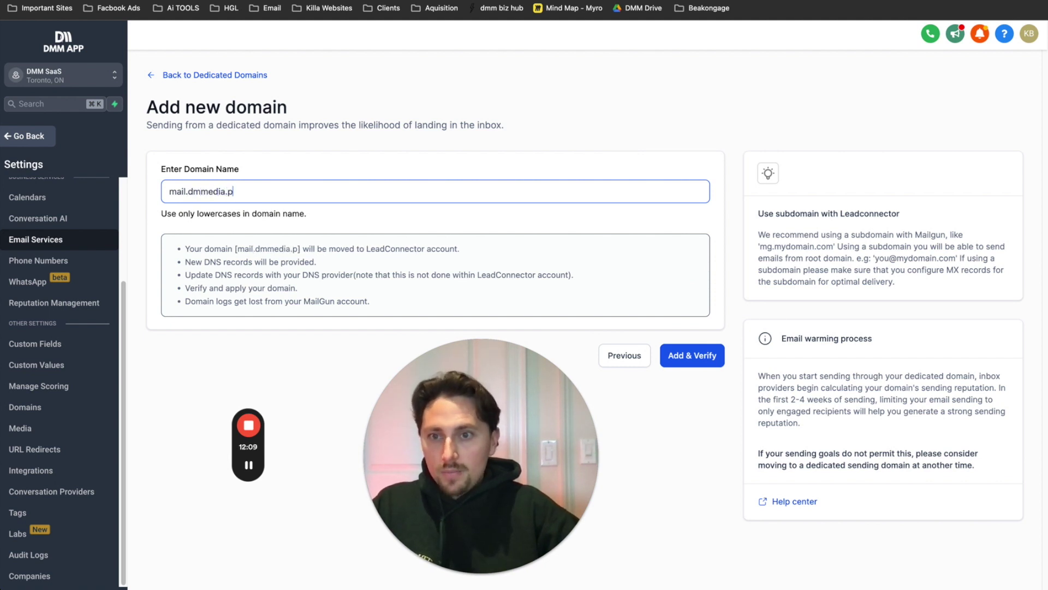
# - Add and verify mail.dmmedia.pro, then go back to its connect-domain step
pyautogui.moveTo(188, 192); pyautogui.dragTo(169, 193)
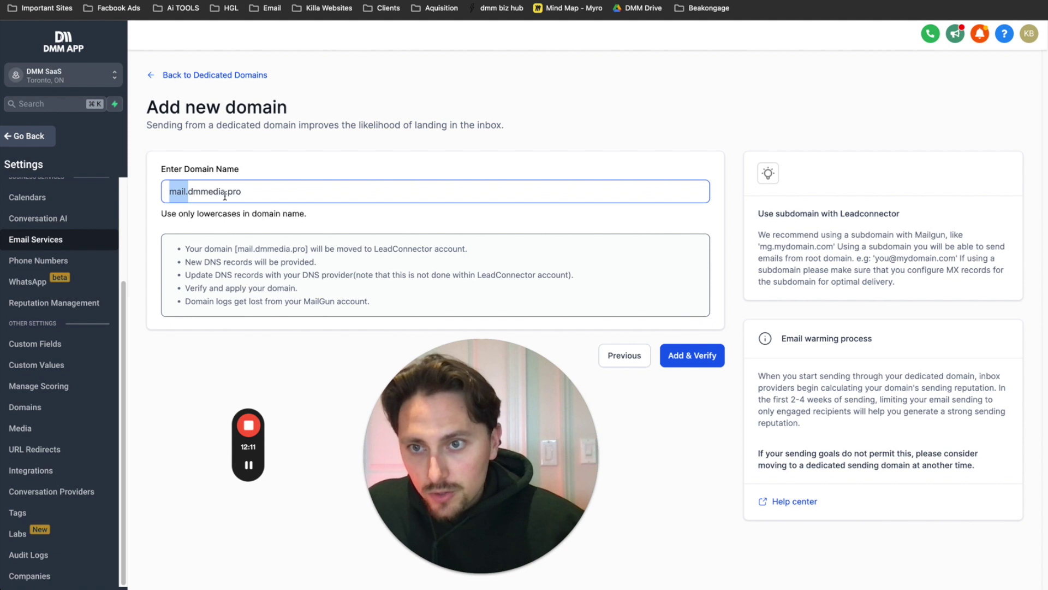
pyautogui.moveTo(243, 192); pyautogui.dragTo(209, 194)
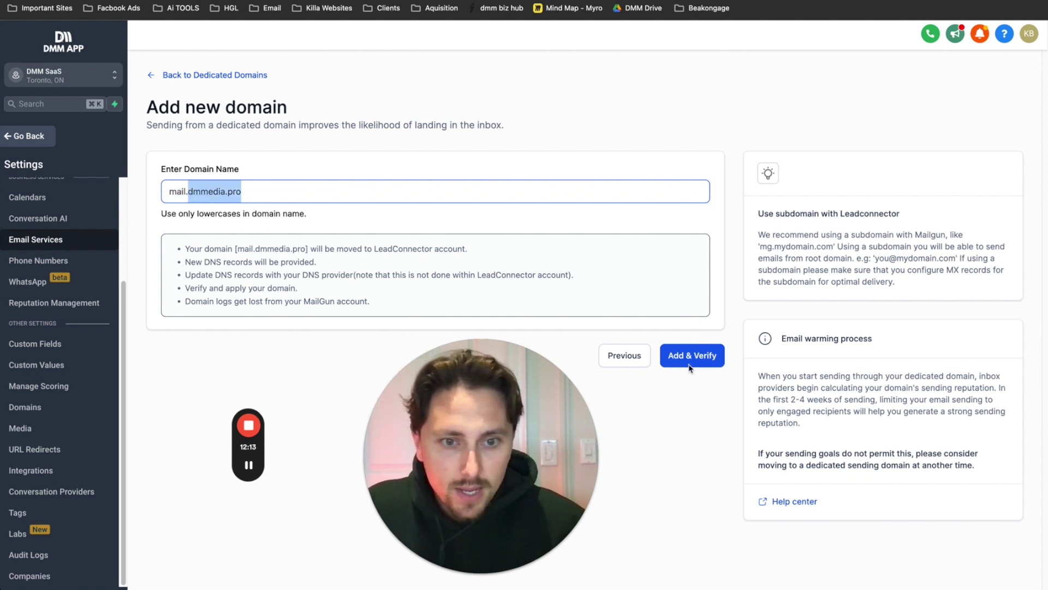
pyautogui.click(689, 356)
pyautogui.moveTo(479, 563)
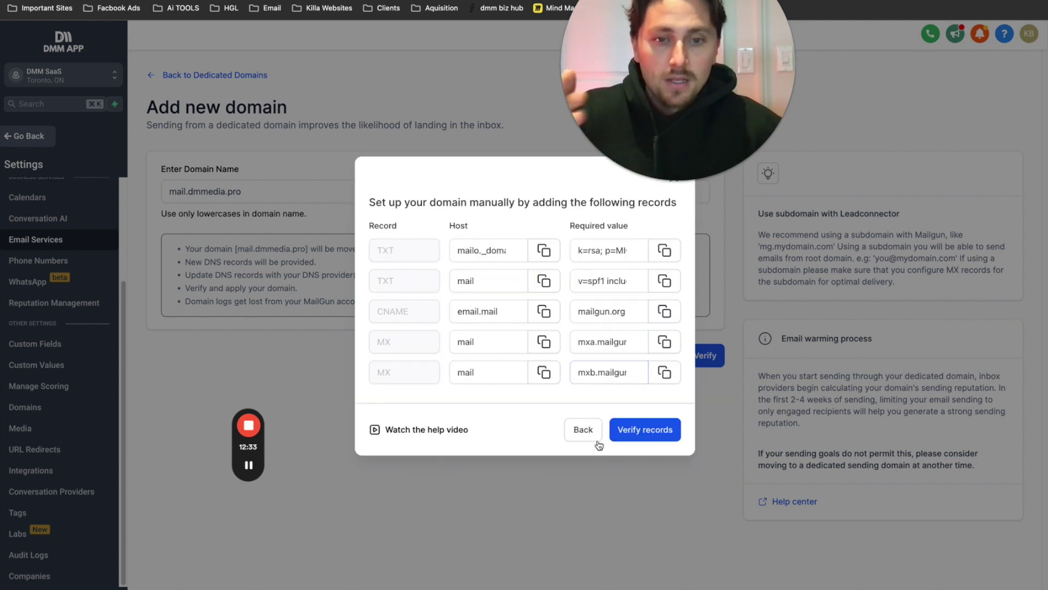
pyautogui.click(584, 428)
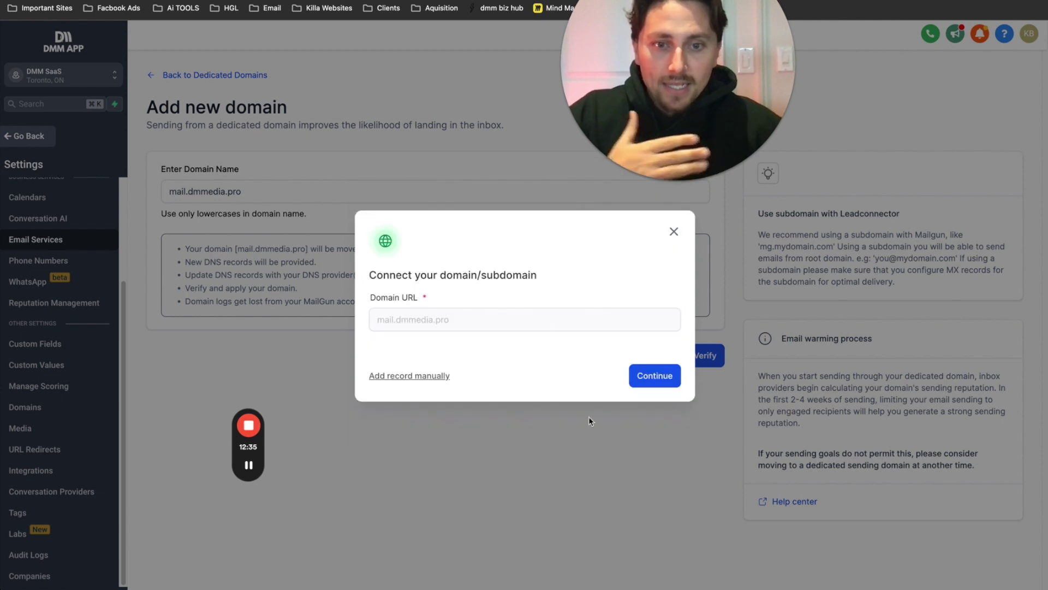
# - Authorize mail.dmmedia.pro through GoDaddy Domain Connect to add its TXT, CNAME and MX records
pyautogui.click(661, 370)
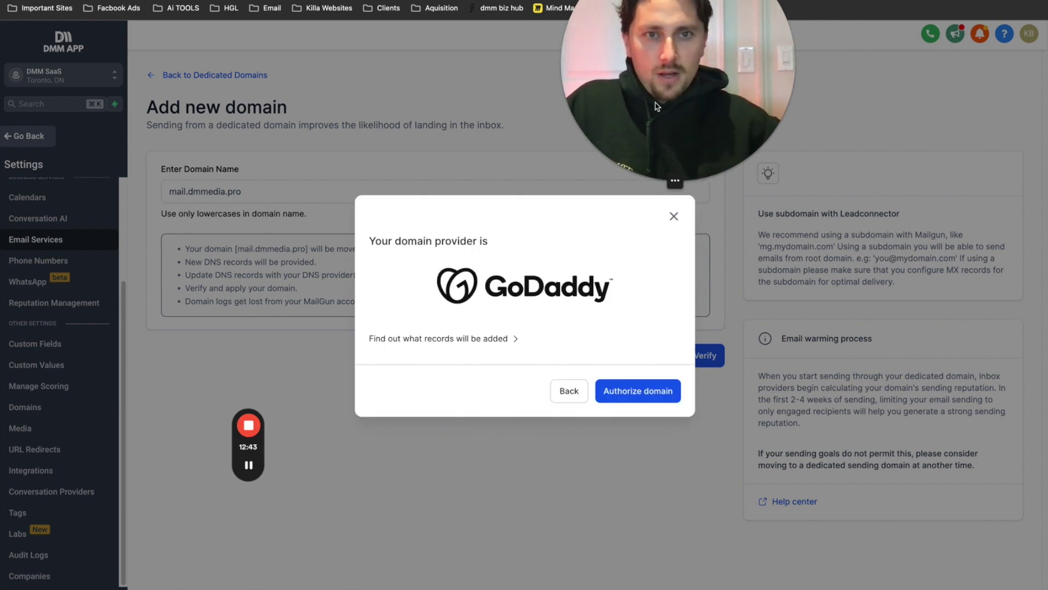
pyautogui.click(638, 390)
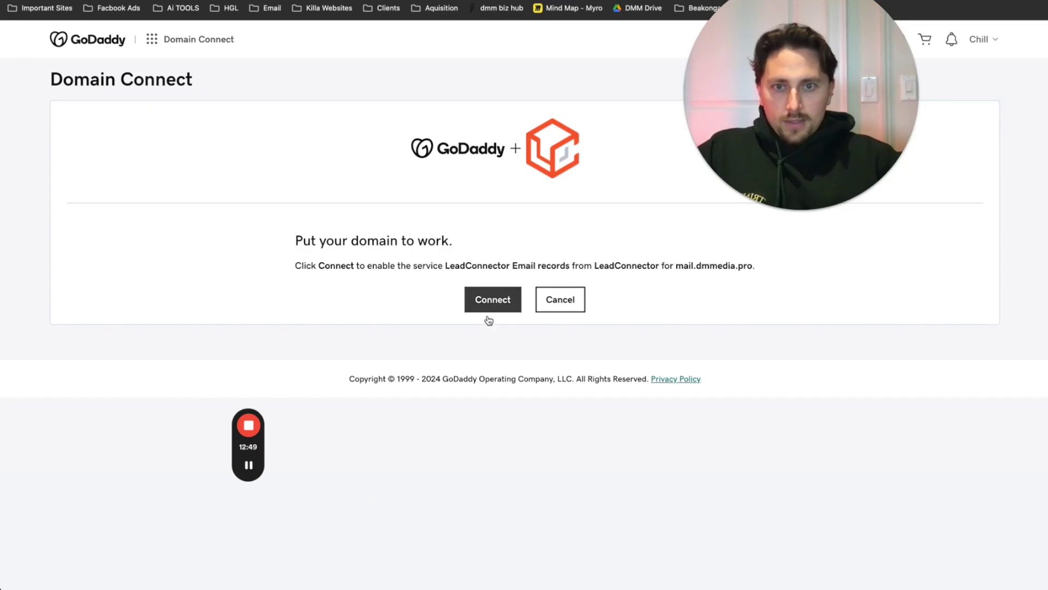
pyautogui.click(493, 300)
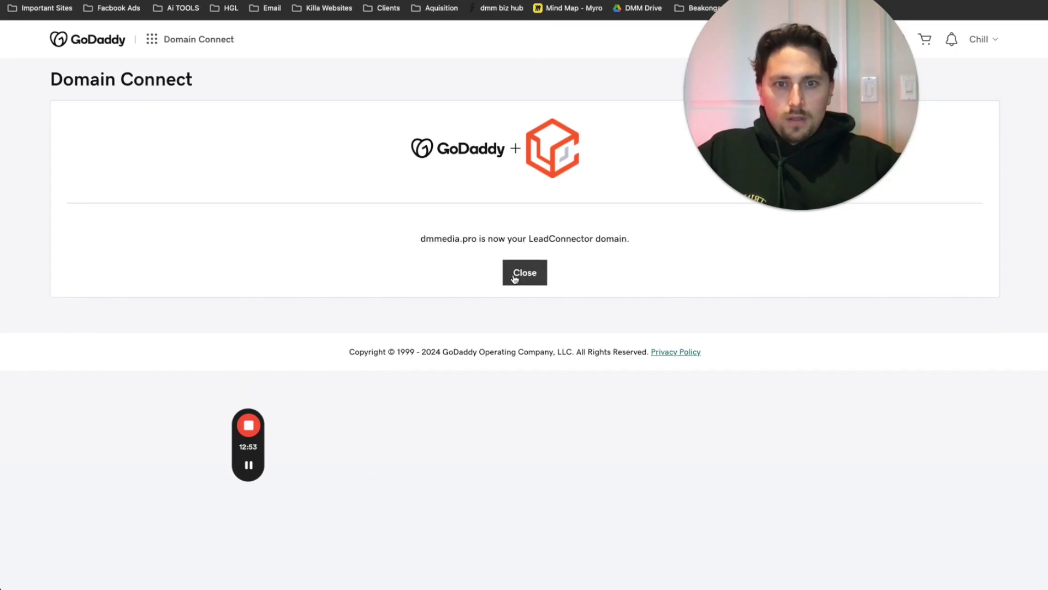
pyautogui.click(514, 277)
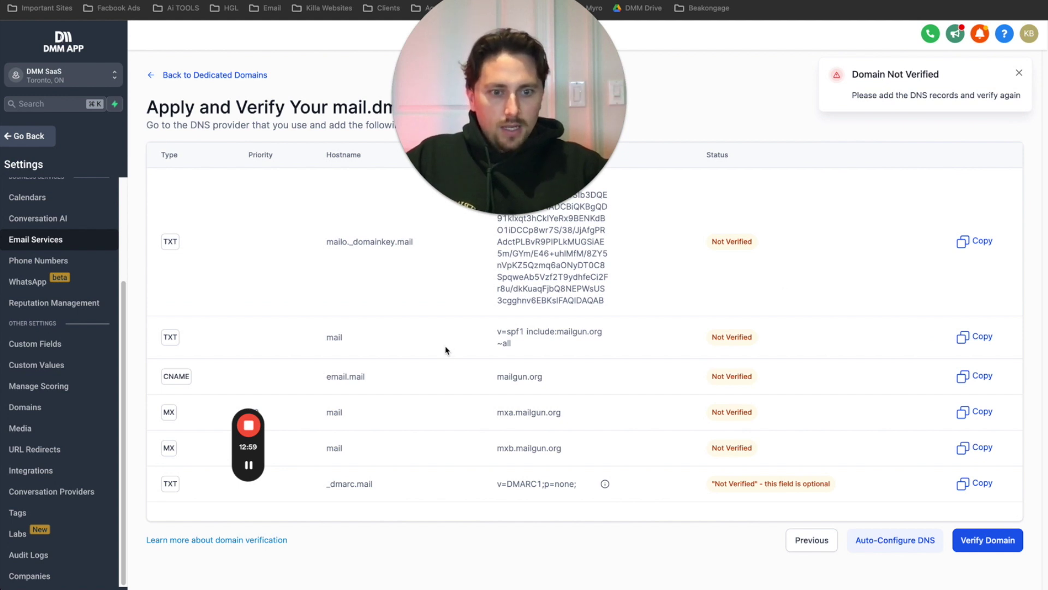
# - Reload and re-verify mail.dmmedia.pro's DNS records, select the DMARC record, and return to the steps document
pyautogui.press('super+r')
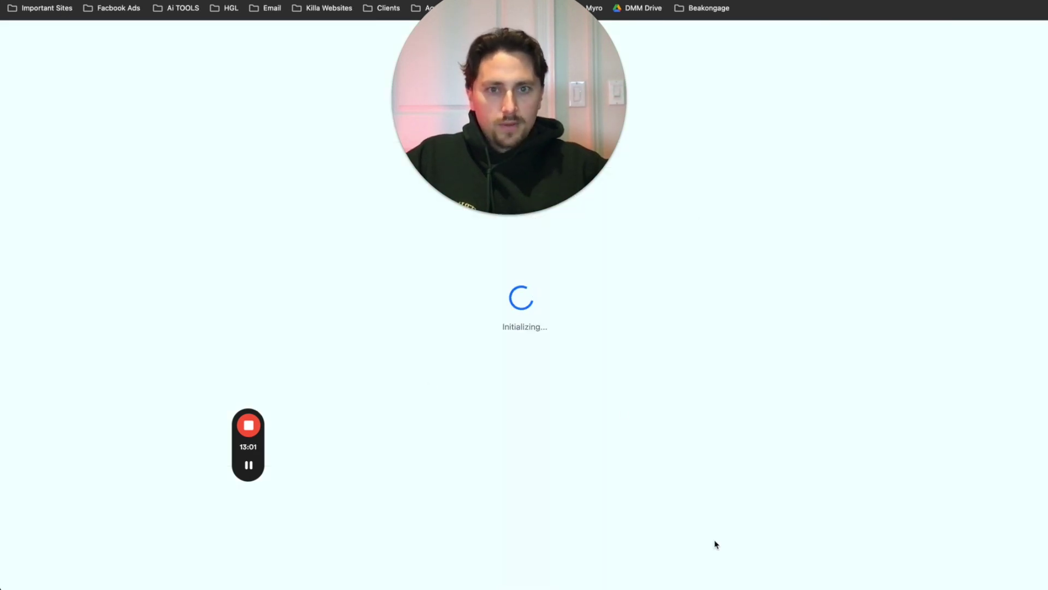
pyautogui.moveTo(512, 180); pyautogui.dragTo(473, 167)
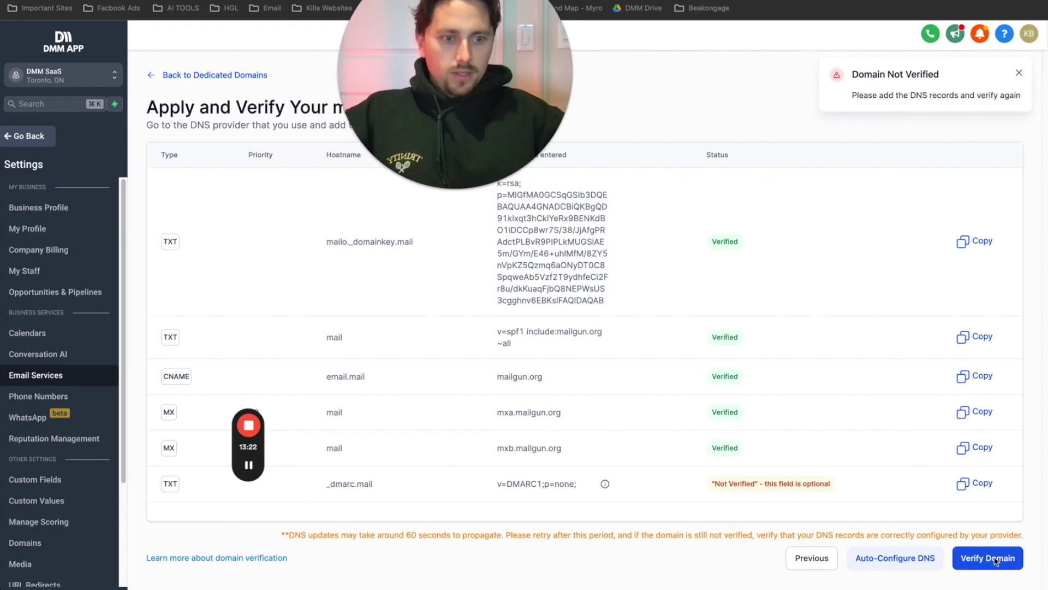
pyautogui.click(994, 560)
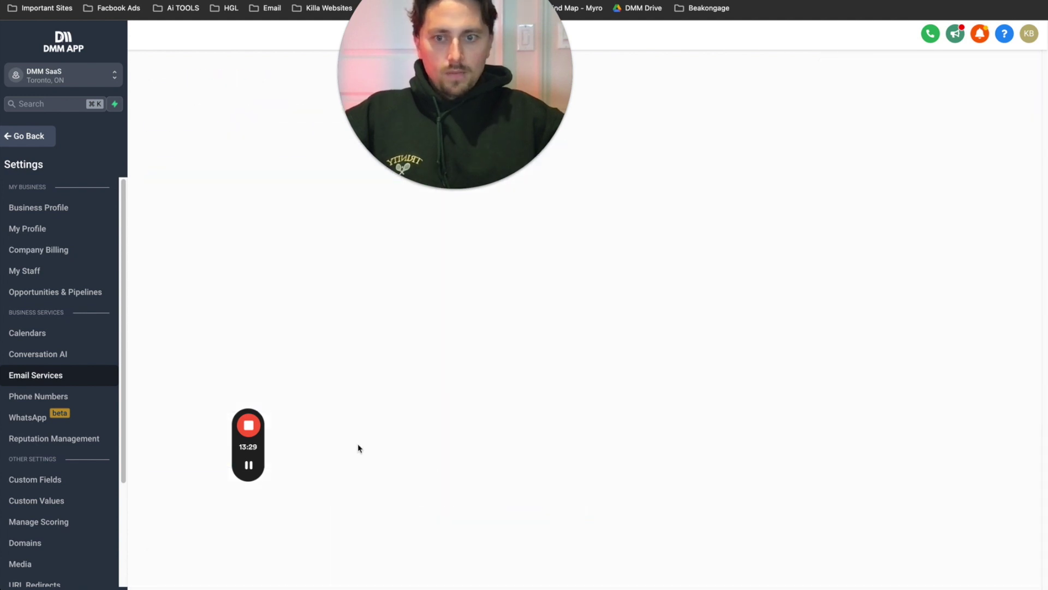
pyautogui.moveTo(261, 456)
pyautogui.moveTo(265, 447); pyautogui.dragTo(304, 330)
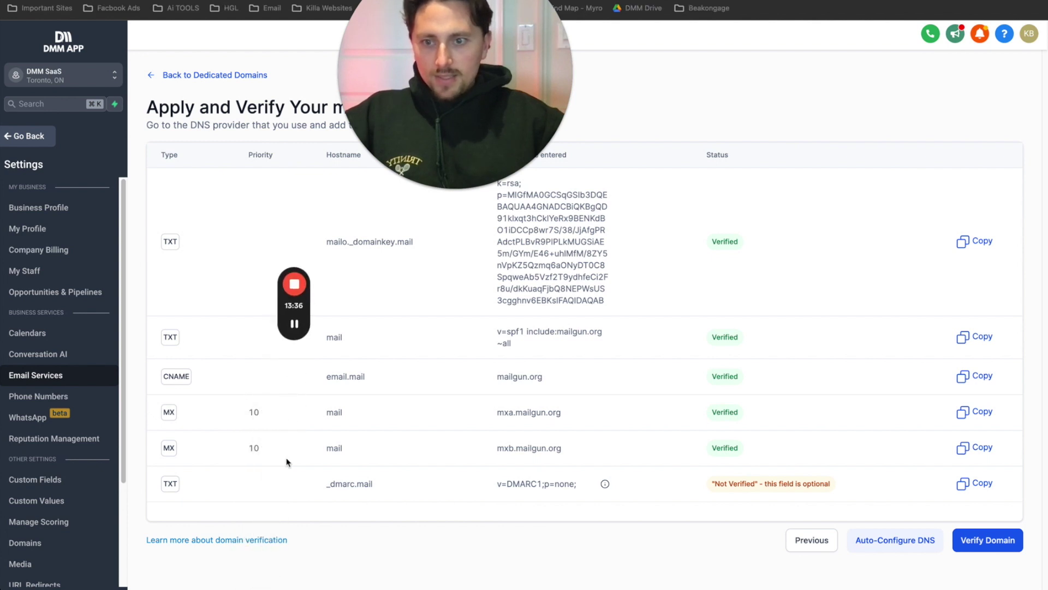
pyautogui.moveTo(578, 484); pyautogui.dragTo(300, 496)
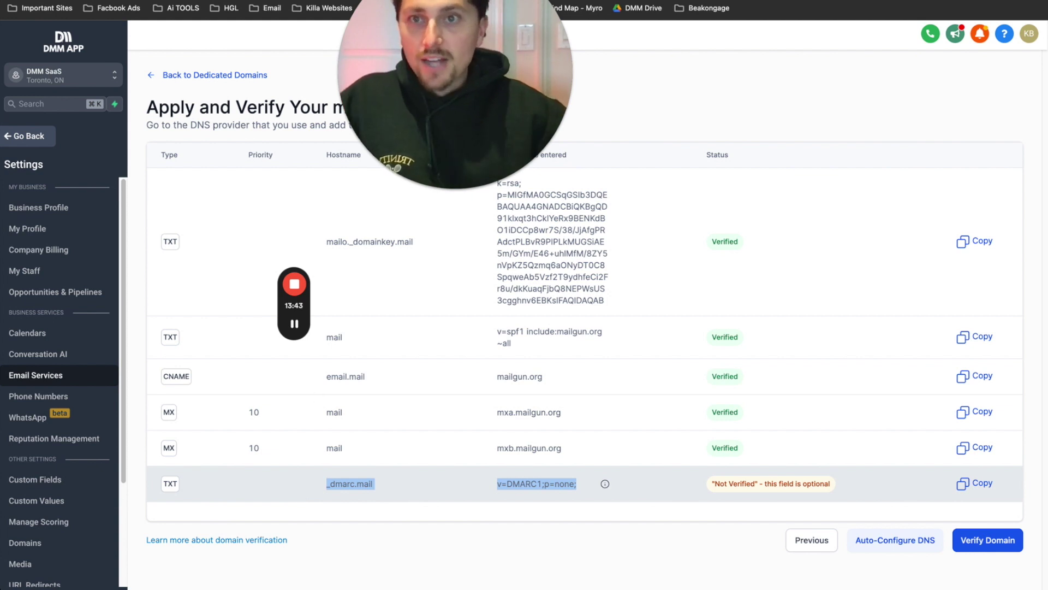
pyautogui.hotkey('ctrl', 'Tab')
pyautogui.scroll(-5, 367, 359)
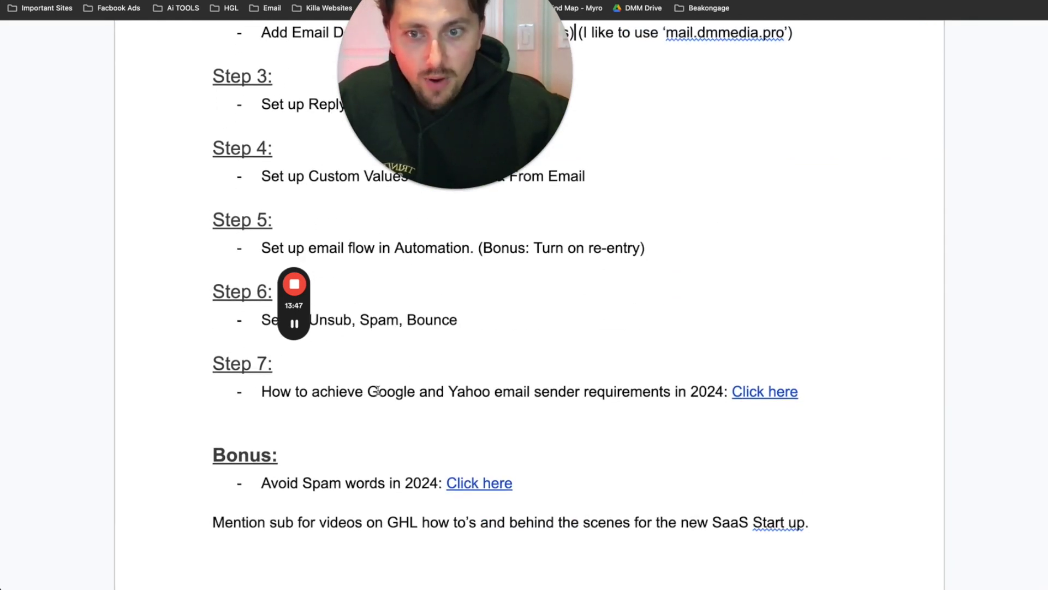
# - Re-run verification for mail.dmmedia.pro and return to the dedicated domains overview
pyautogui.moveTo(348, 392); pyautogui.dragTo(355, 392)
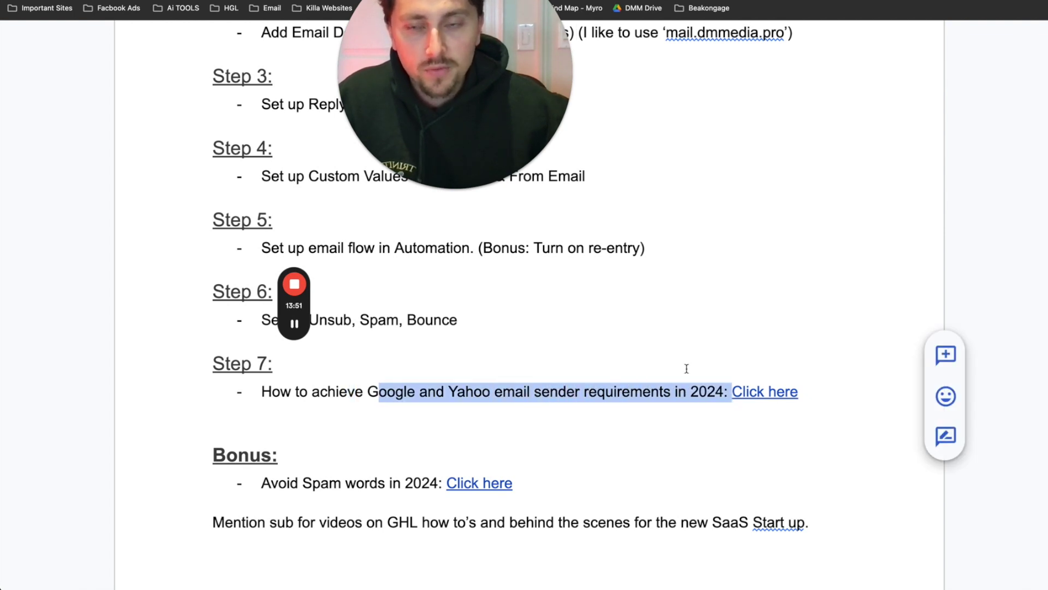
pyautogui.click(323, 0)
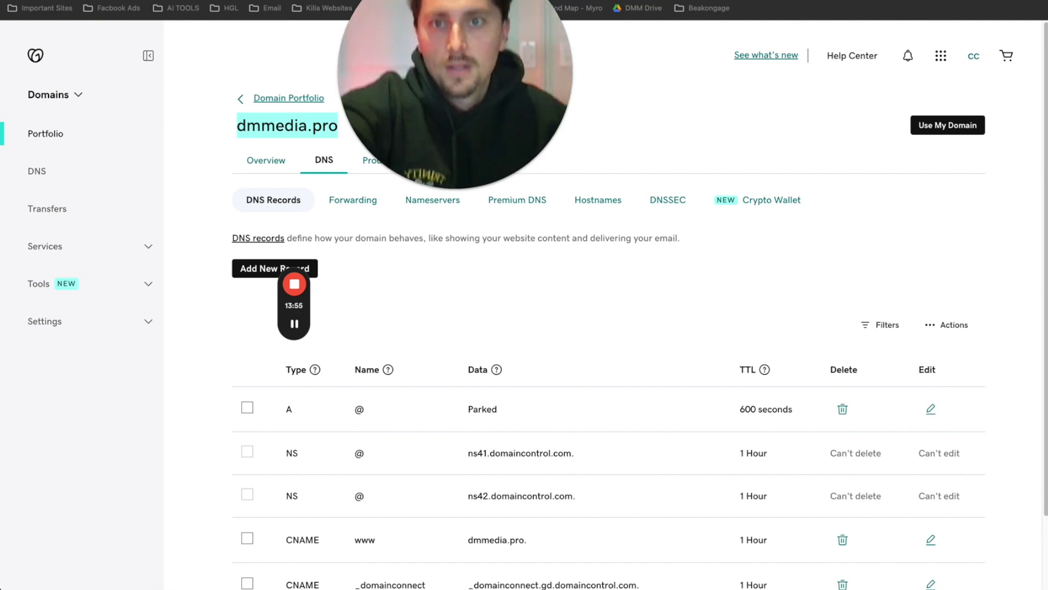
pyautogui.moveTo(408, 105); pyautogui.dragTo(501, 105)
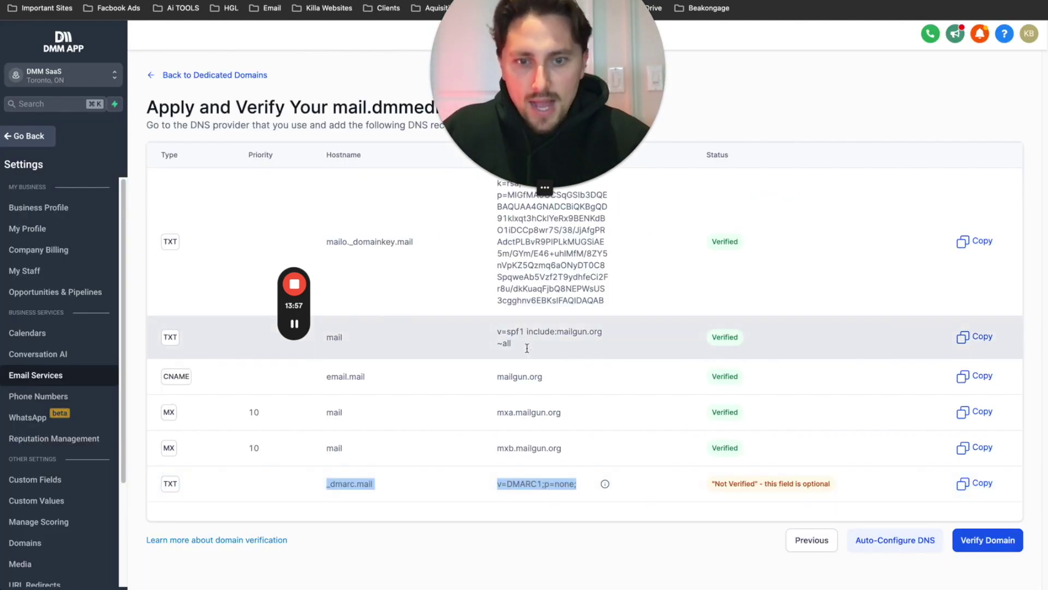
pyautogui.click(980, 542)
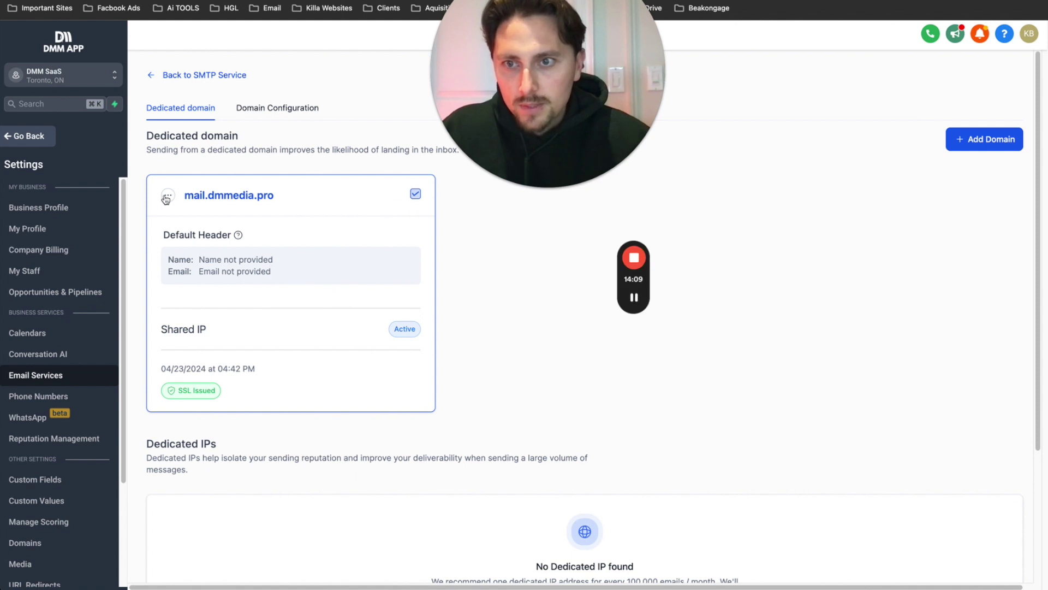
pyautogui.click(167, 196)
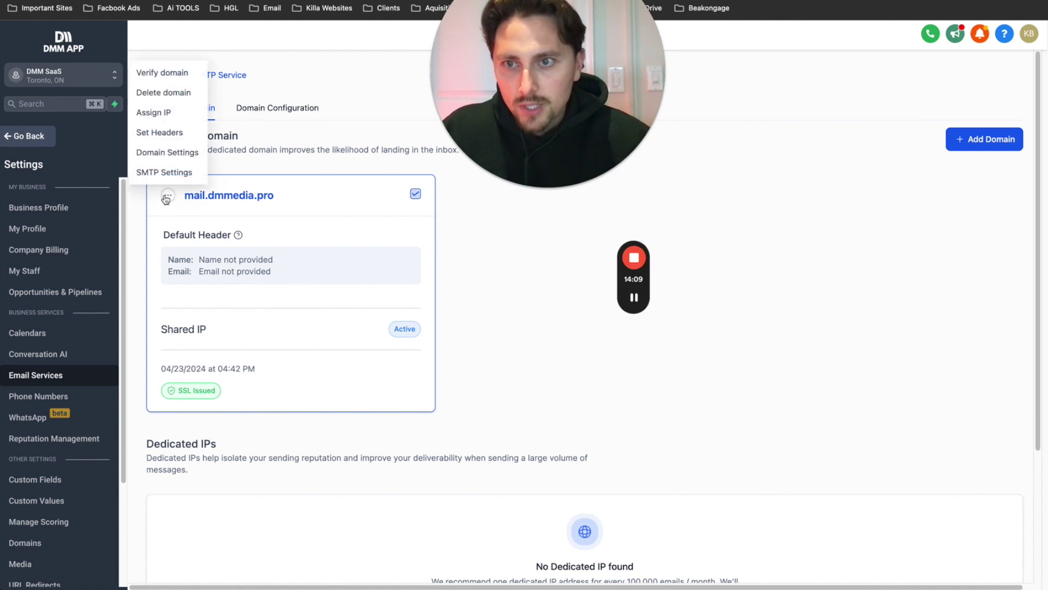
pyautogui.click(176, 80)
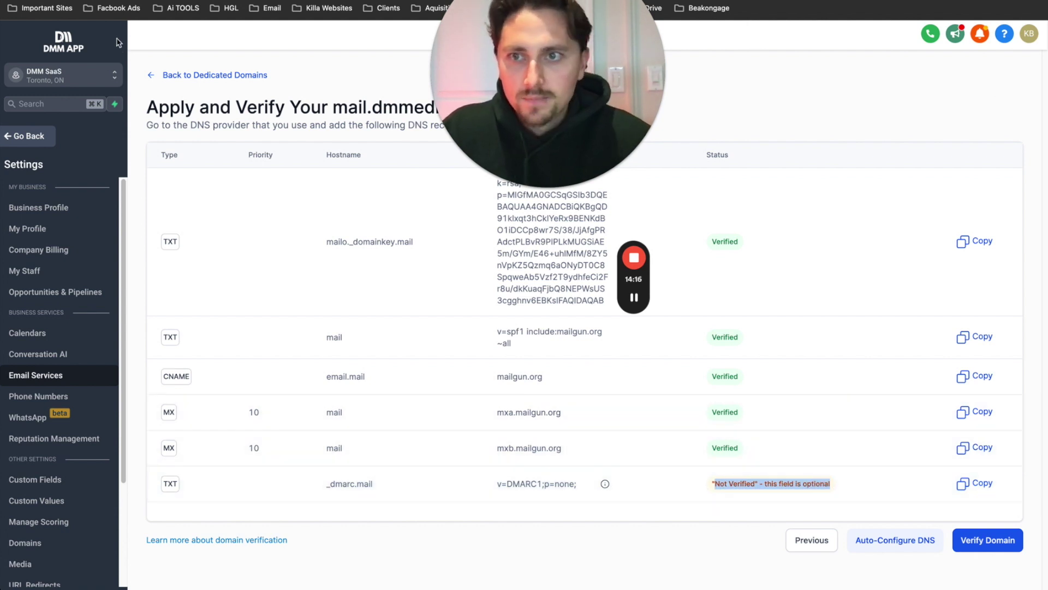
pyautogui.click(176, 77)
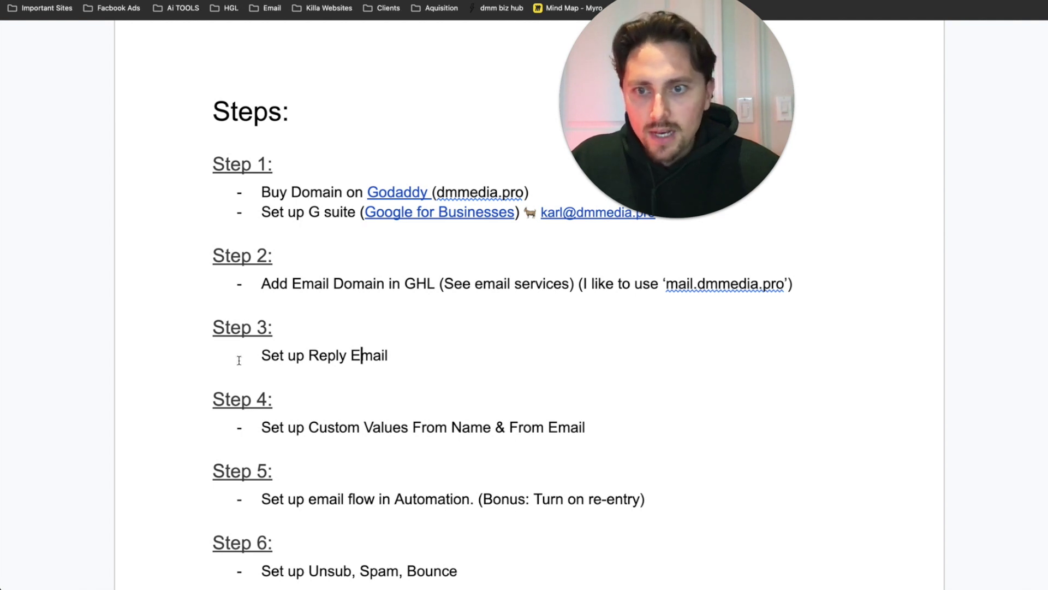
# - Open Reply & Forward Settings from the SMTP service page
pyautogui.moveTo(381, 356); pyautogui.dragTo(288, 356)
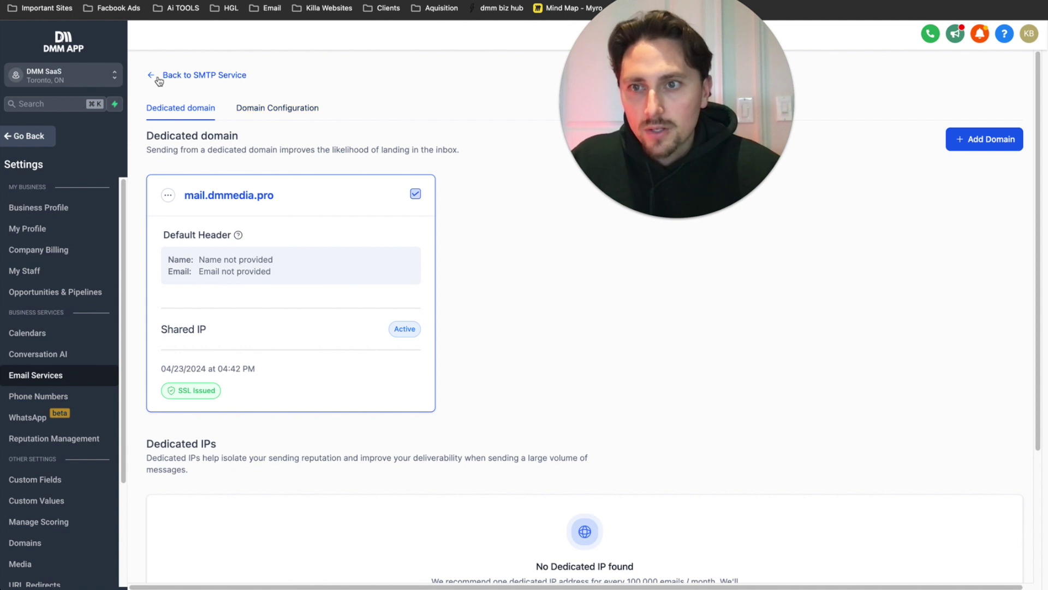
pyautogui.click(159, 80)
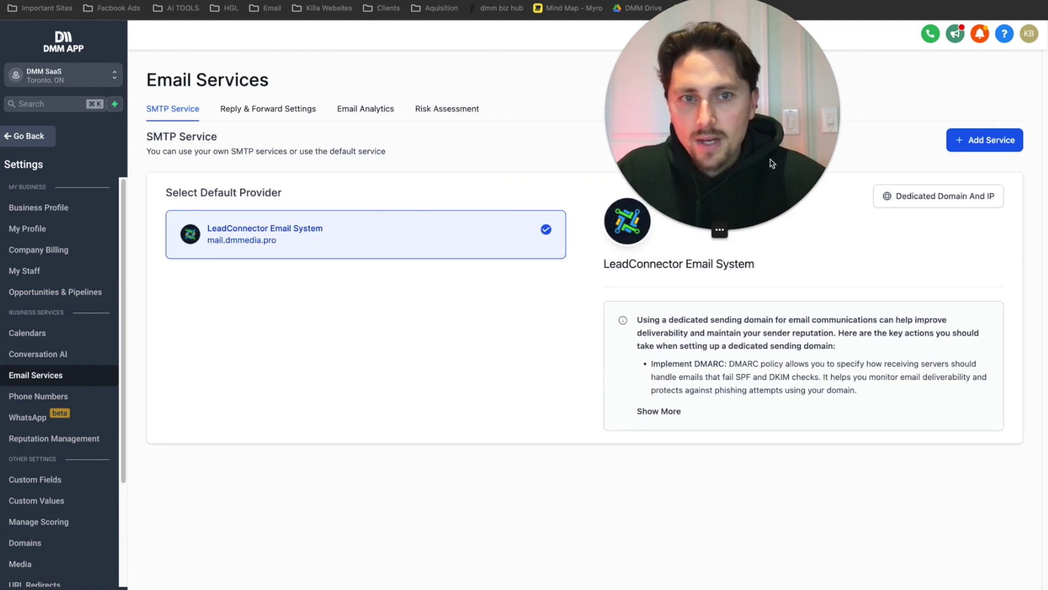
pyautogui.click(278, 114)
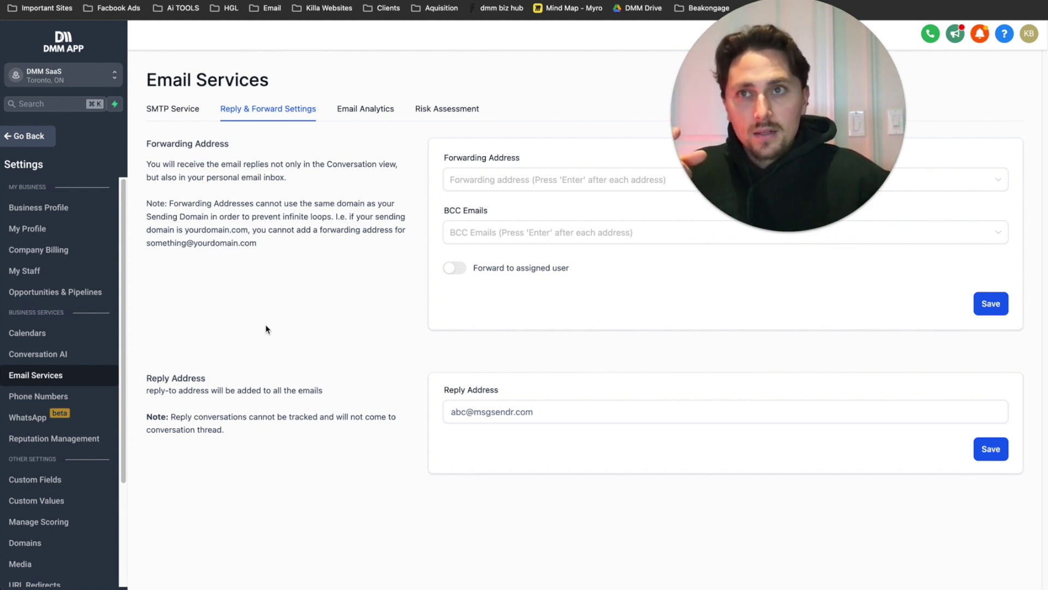
pyautogui.click(464, 412)
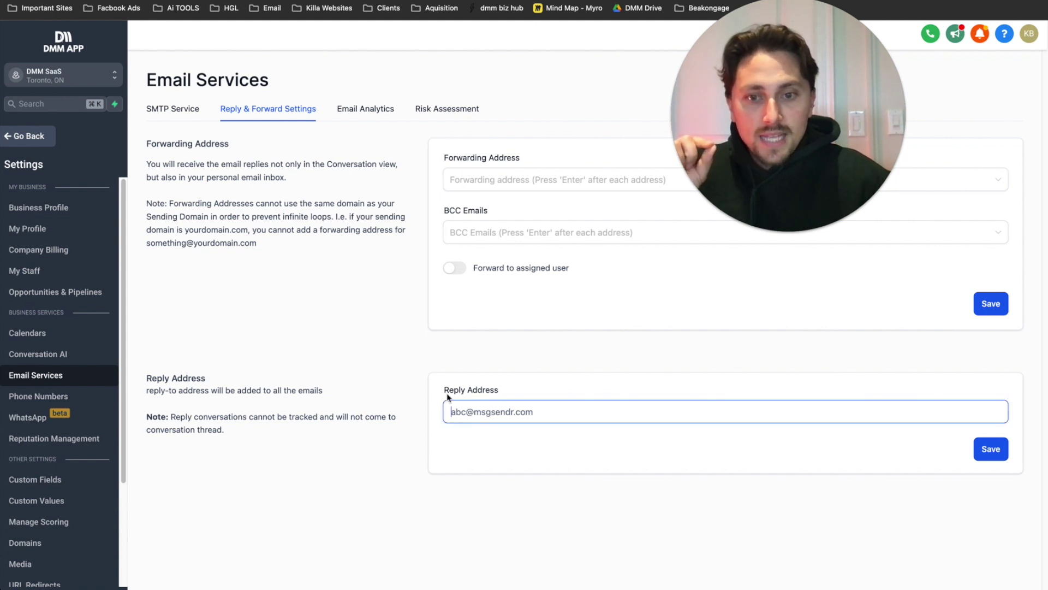
pyautogui.moveTo(500, 394); pyautogui.dragTo(437, 430)
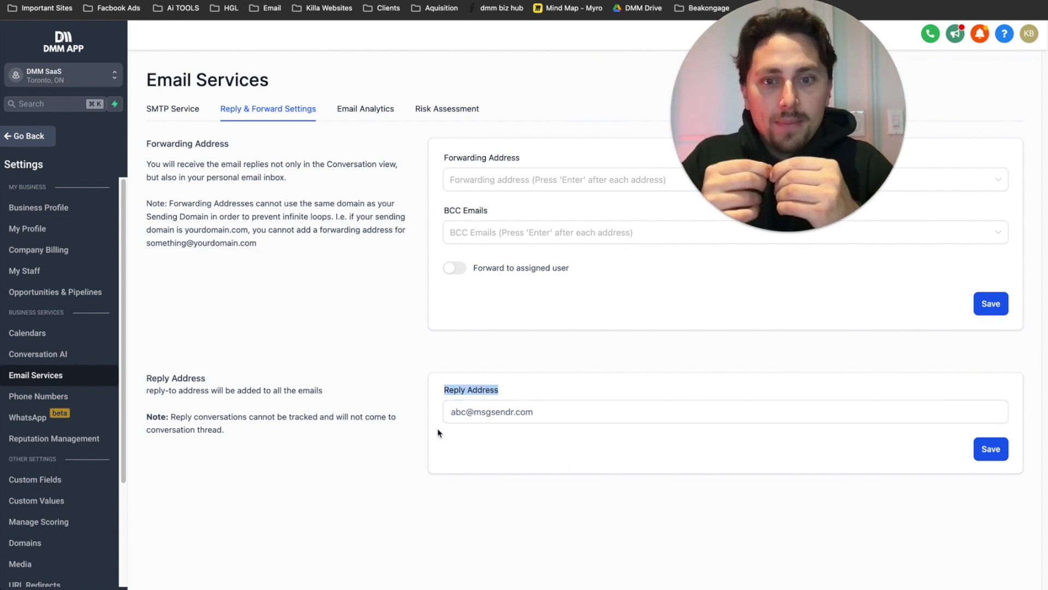
pyautogui.click(451, 418)
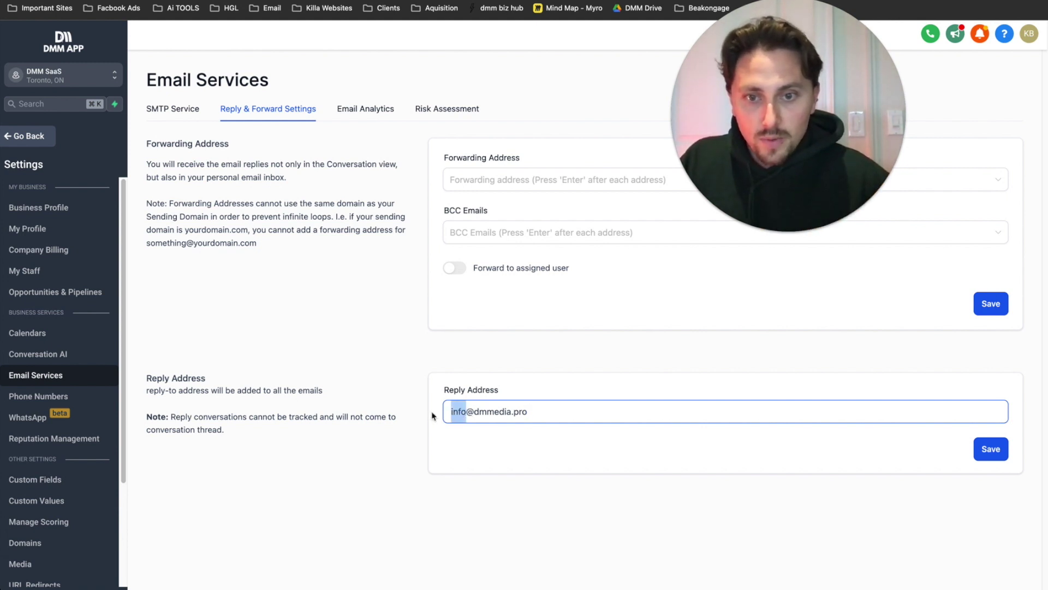
pyautogui.press('super+a')
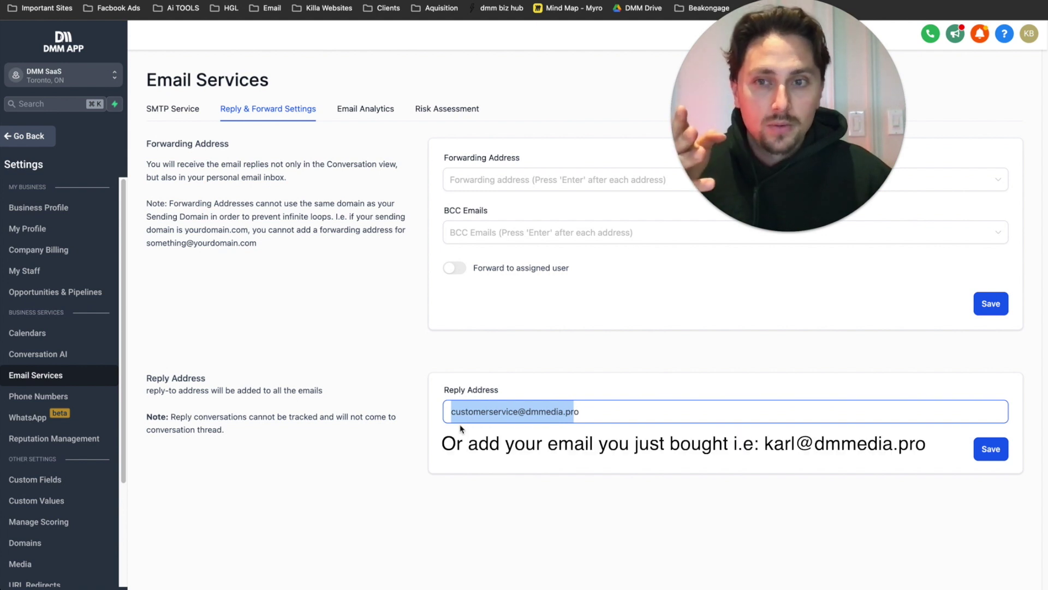
pyautogui.click(512, 413)
pyautogui.doubleClick(511, 413)
pyautogui.press('super+a')
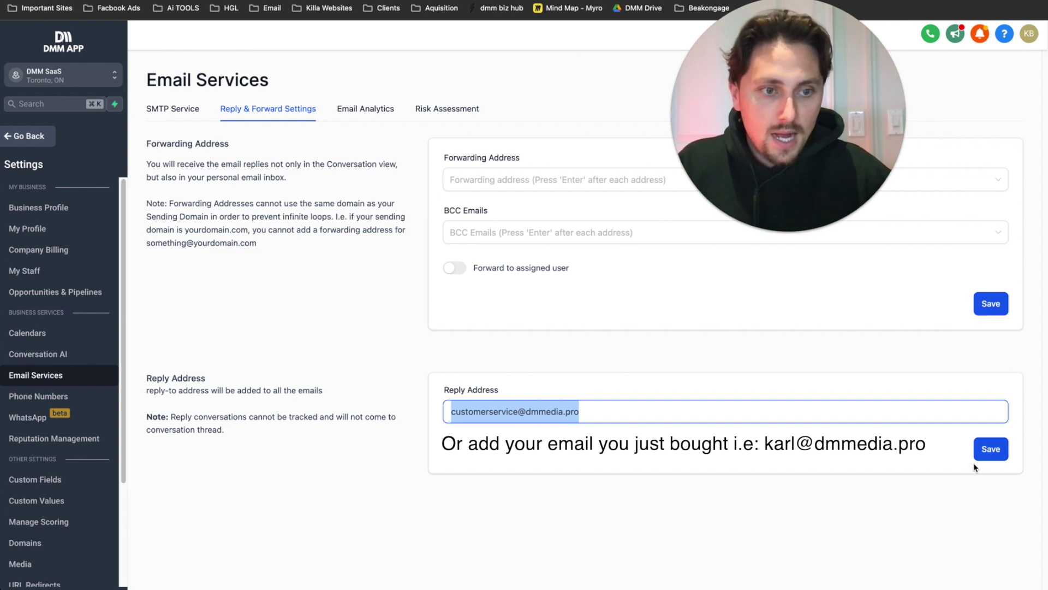
pyautogui.click(981, 458)
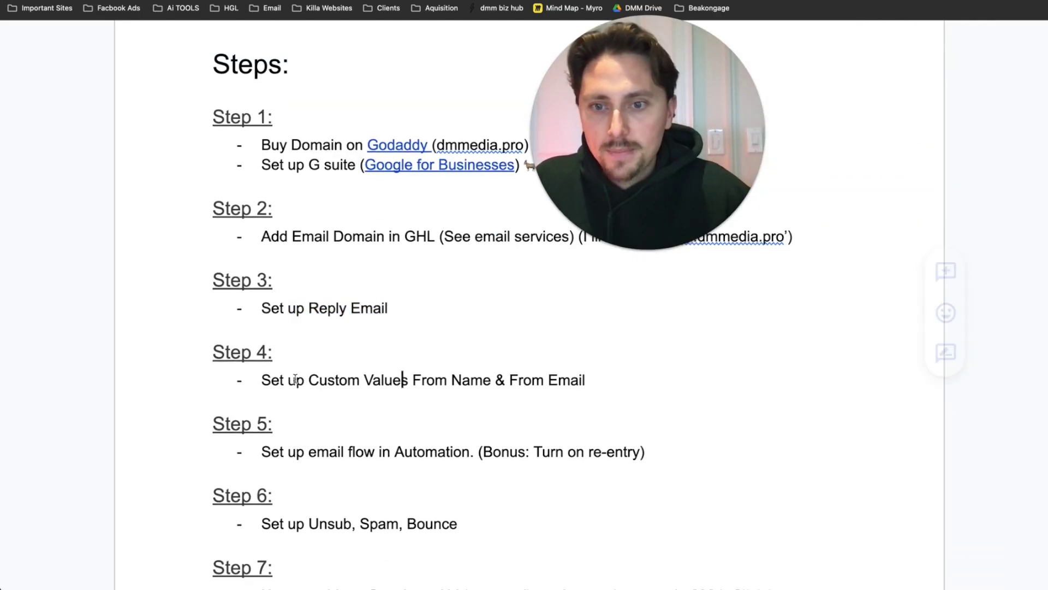
pyautogui.moveTo(304, 379); pyautogui.dragTo(495, 380)
# - Open Custom Values and locate the From Email and From Name entries
pyautogui.moveTo(584, 379); pyautogui.dragTo(519, 380)
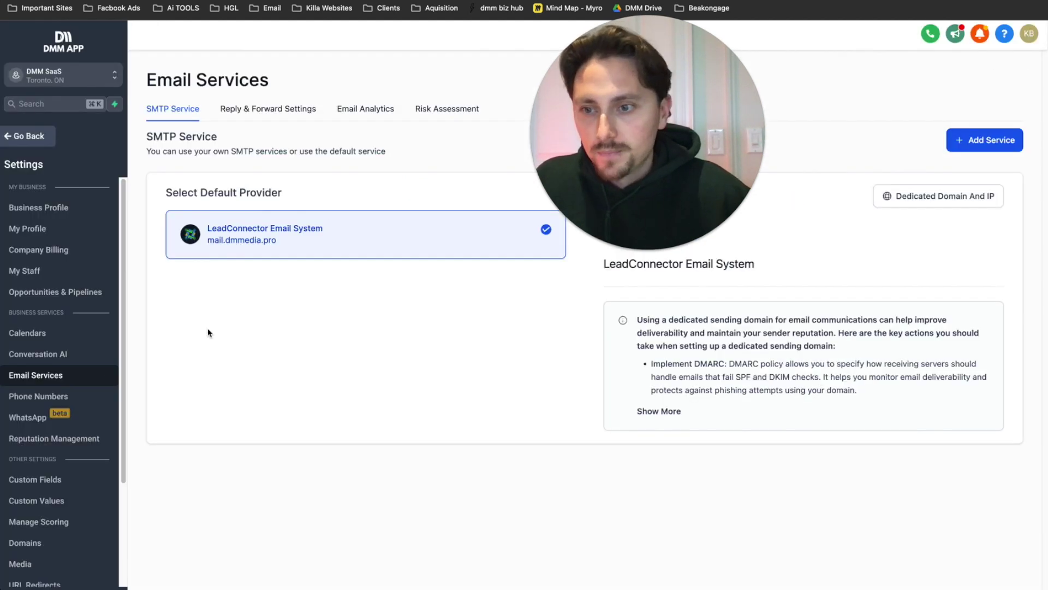
pyautogui.scroll(-4, 47, 401)
pyautogui.click(117, 364)
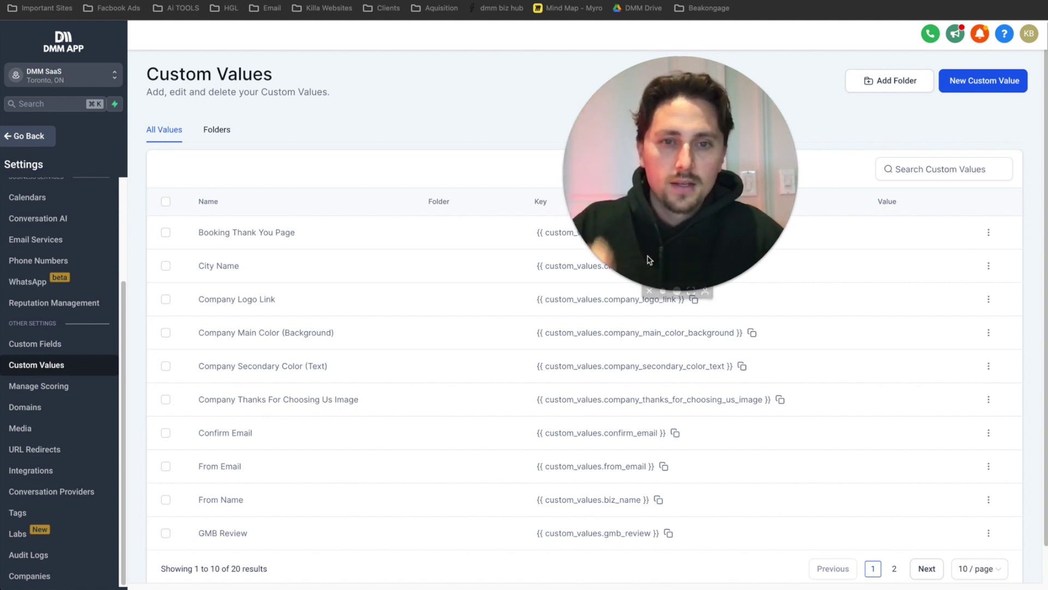
pyautogui.moveTo(661, 215); pyautogui.dragTo(724, 181)
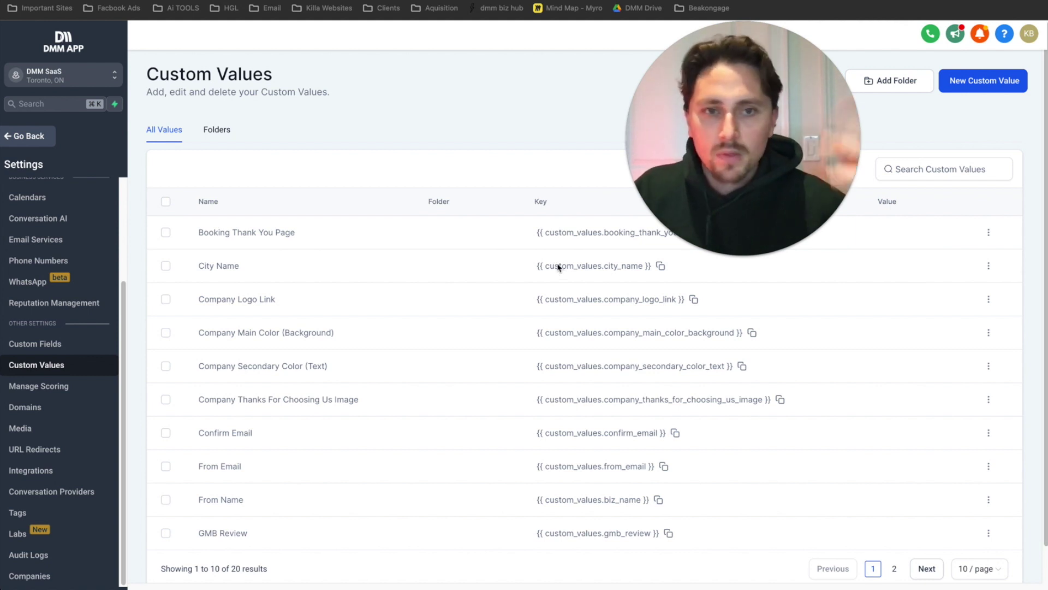
pyautogui.scroll(-1, 429, 375)
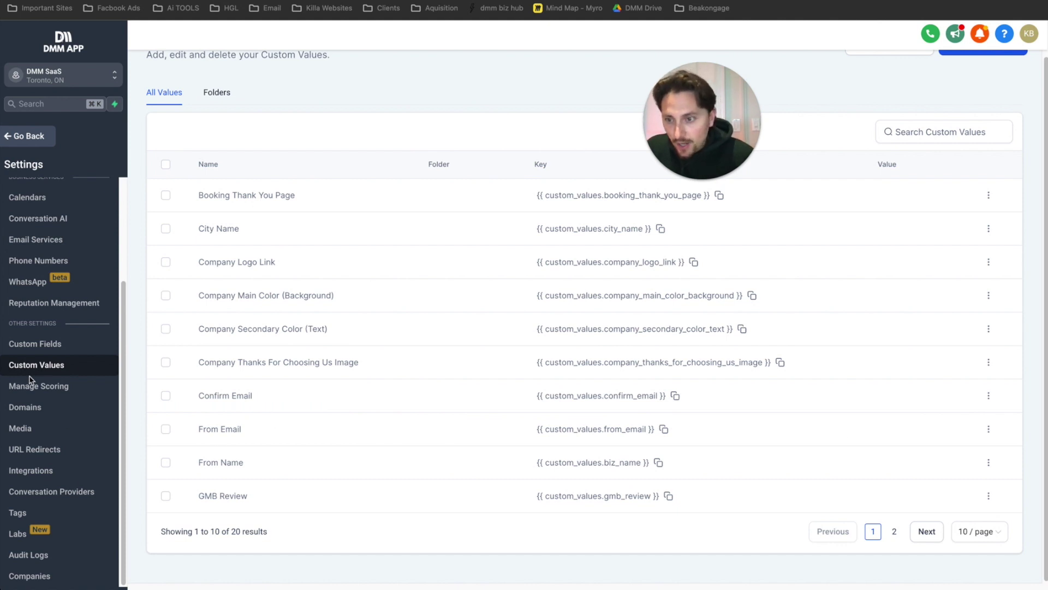
pyautogui.moveTo(241, 429); pyautogui.dragTo(195, 433)
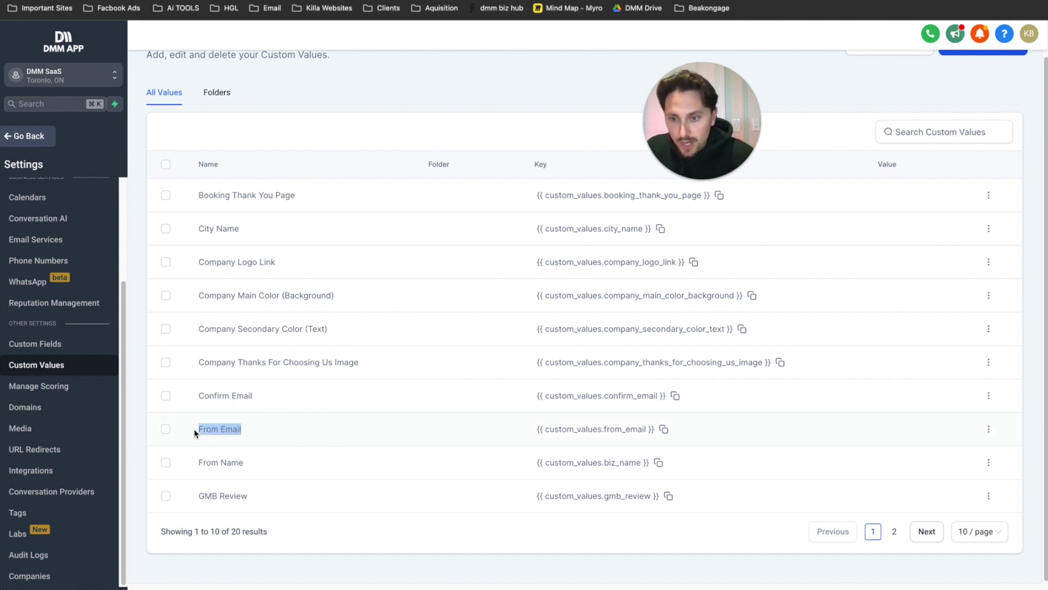
pyautogui.moveTo(247, 463); pyautogui.dragTo(176, 471)
pyautogui.click(908, 101)
pyautogui.scroll(1, 939, 104)
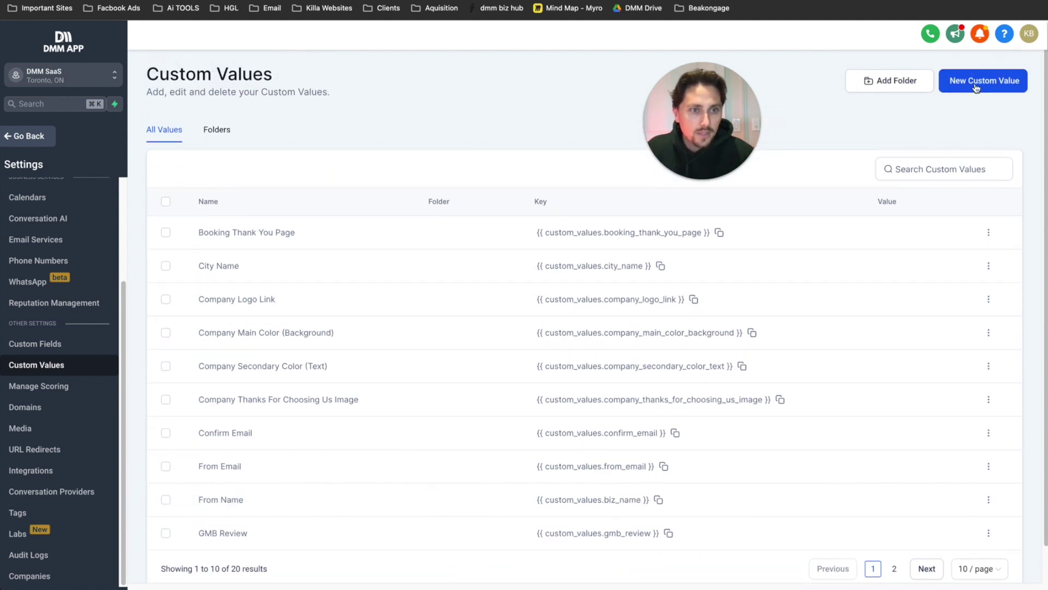
# - Cancel a duplicate new value and update the existing From Email with the sender's dmmedia.pro address
pyautogui.click(971, 90)
pyautogui.click(516, 275)
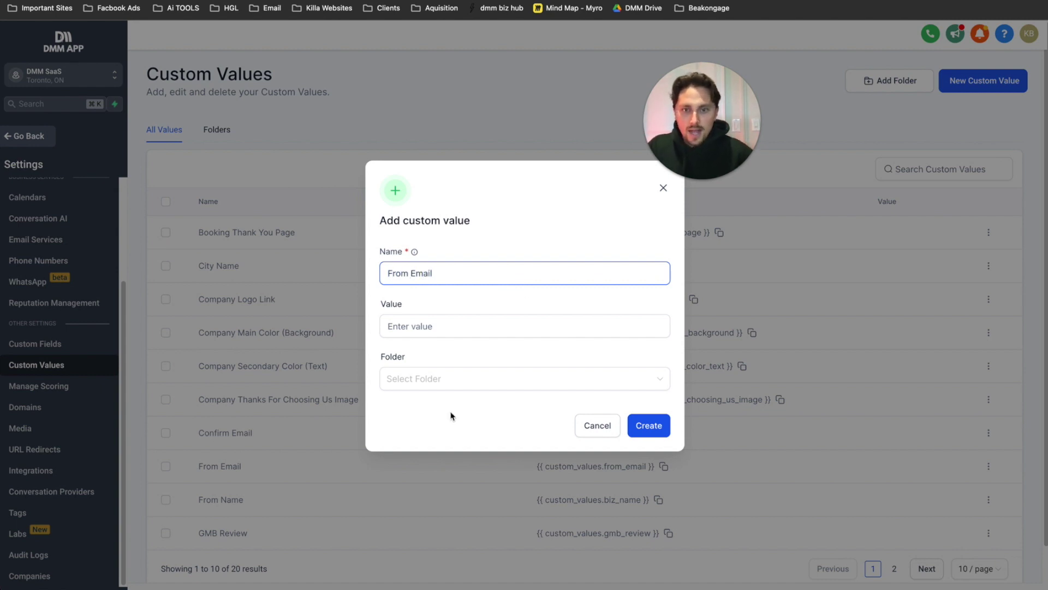
pyautogui.click(435, 327)
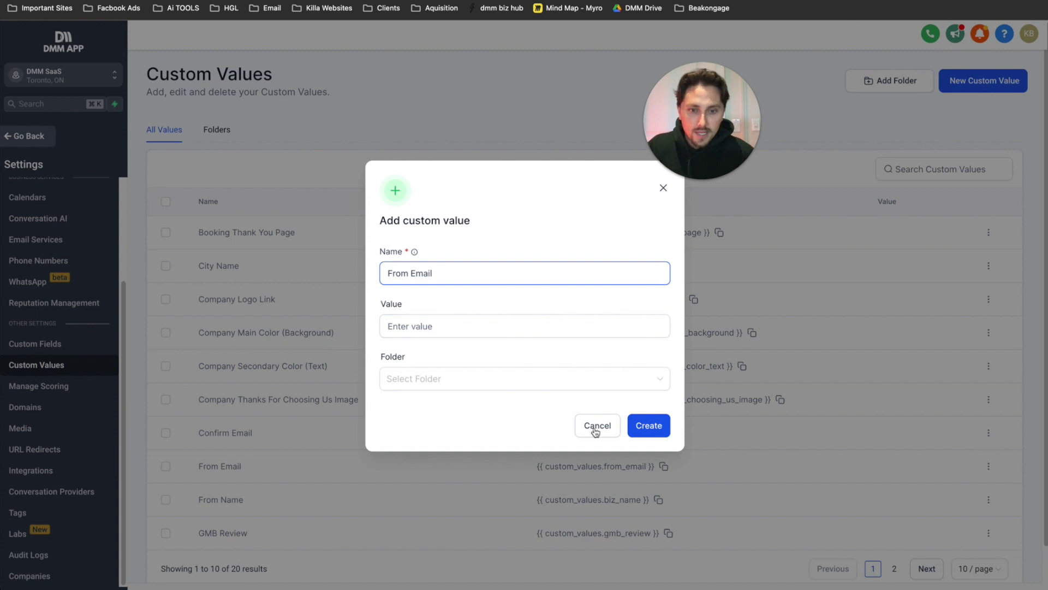
pyautogui.click(598, 425)
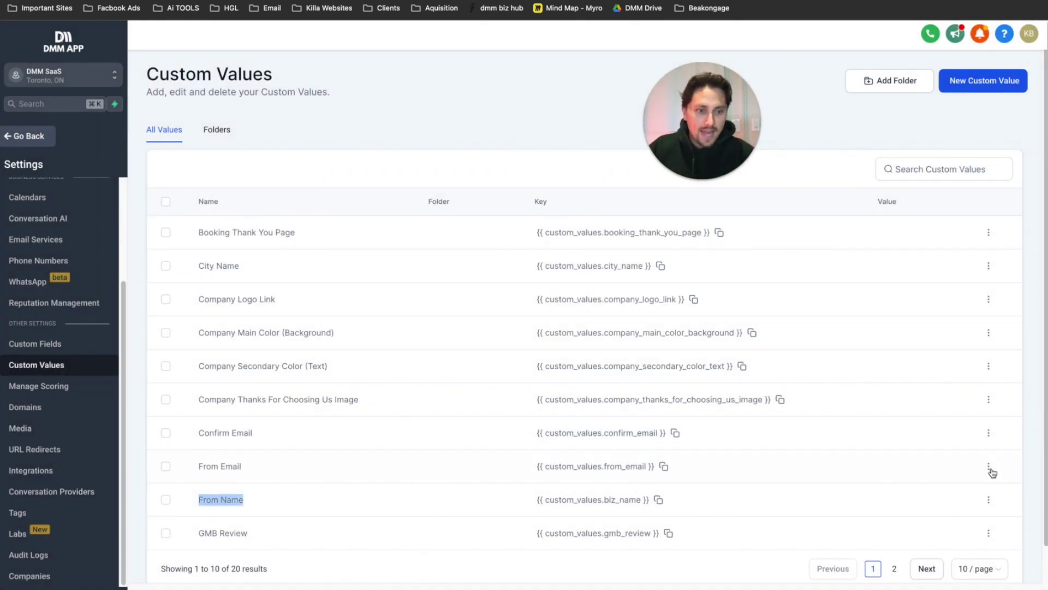
pyautogui.tripleClick(238, 470)
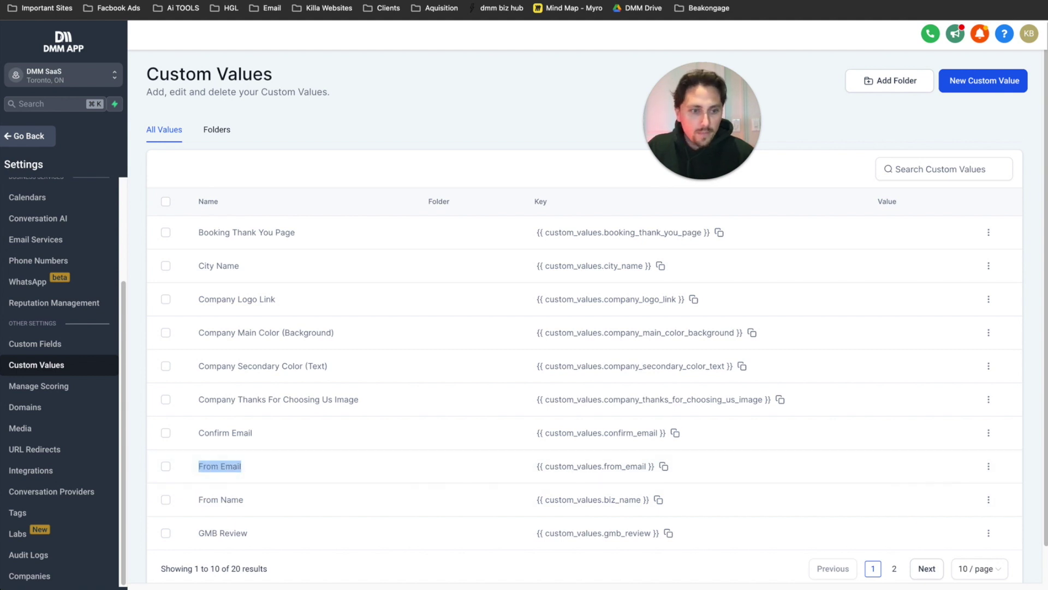
pyautogui.click(988, 465)
pyautogui.click(993, 500)
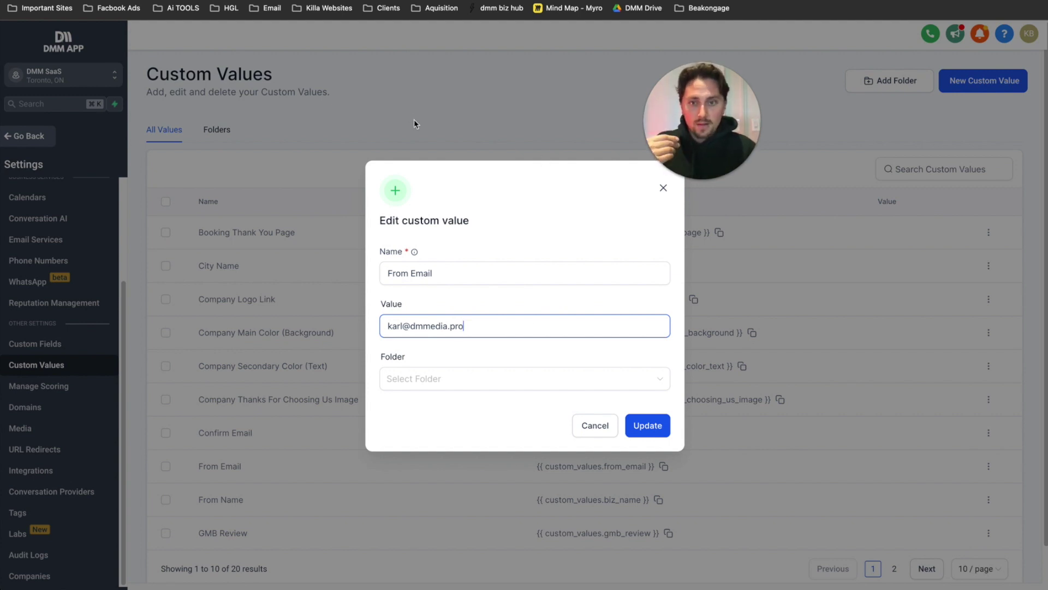
pyautogui.press('super+a')
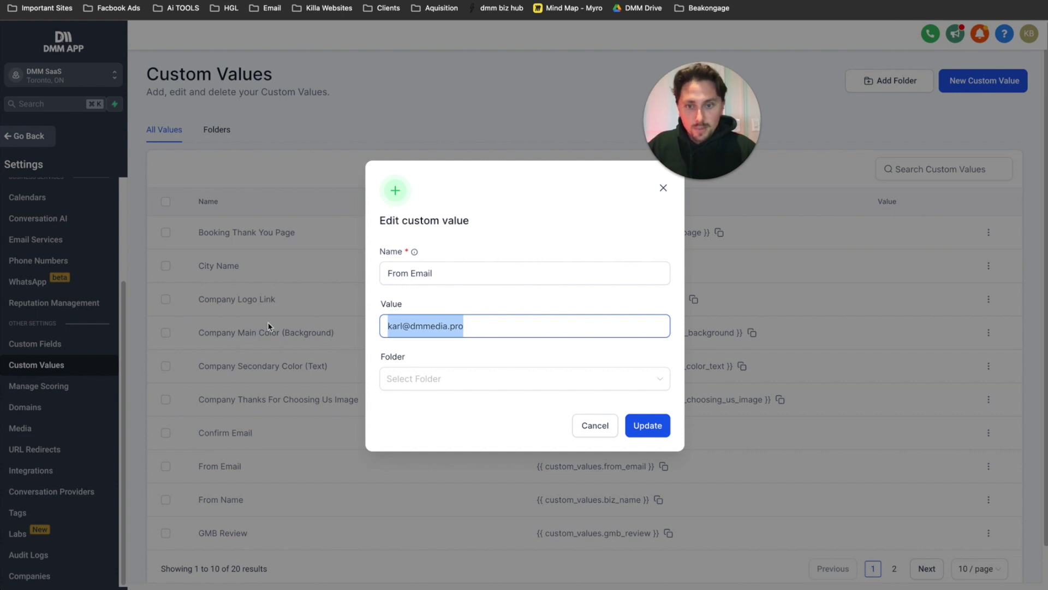
pyautogui.click(638, 427)
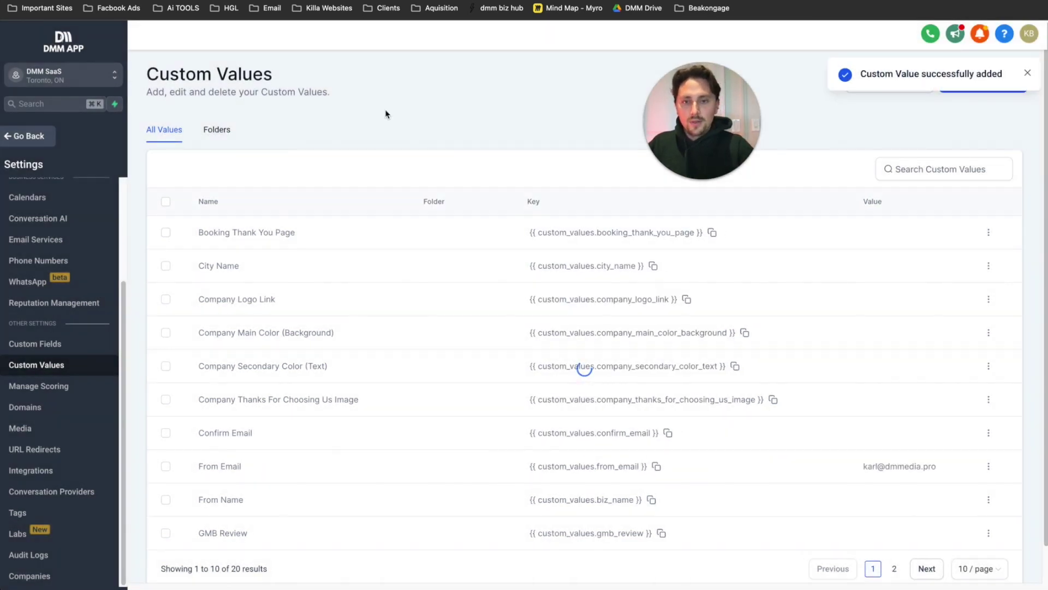
# - Glance at the GoDaddy window, then return to the Custom Values list
pyautogui.hotkey('ctrl', 'Up')
pyautogui.click(295, 140)
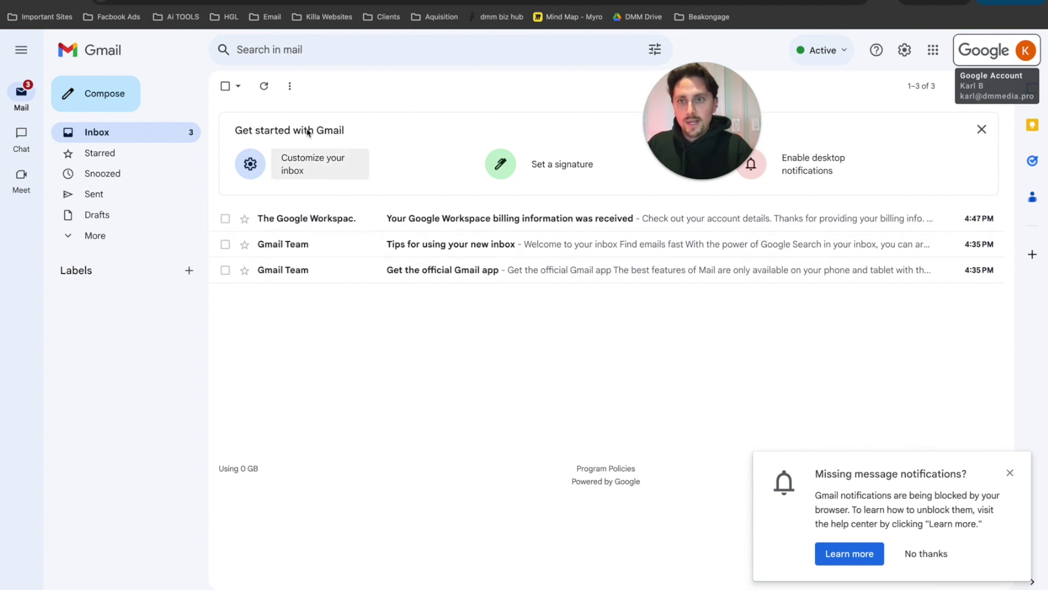
pyautogui.hotkey('ctrl', 'Up')
pyautogui.click(406, 469)
pyautogui.scroll(-1, 406, 470)
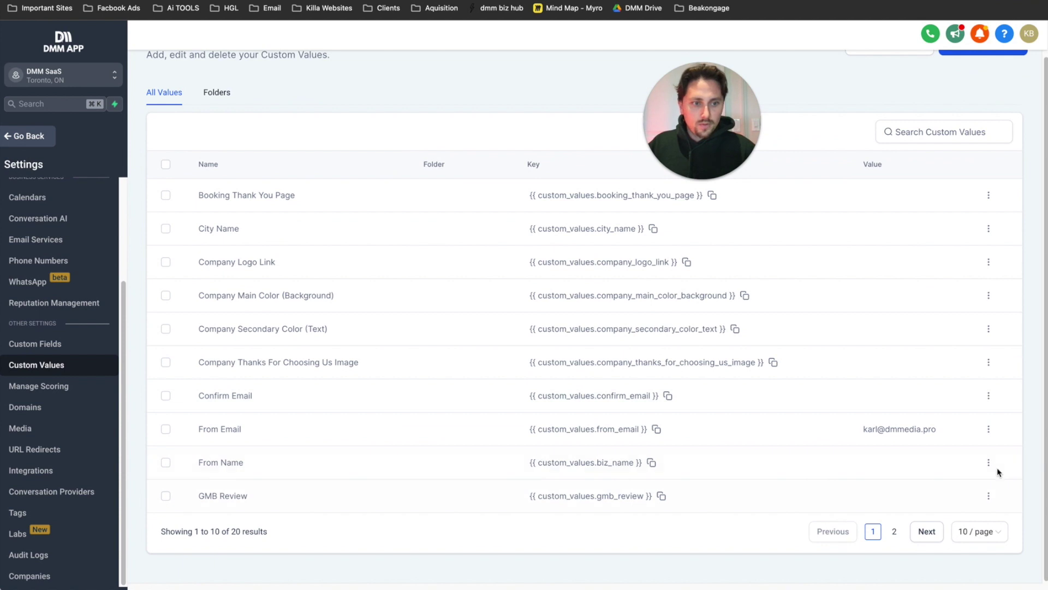
# - Reopen the From Name value, save it, and compare it with From Email
pyautogui.click(989, 463)
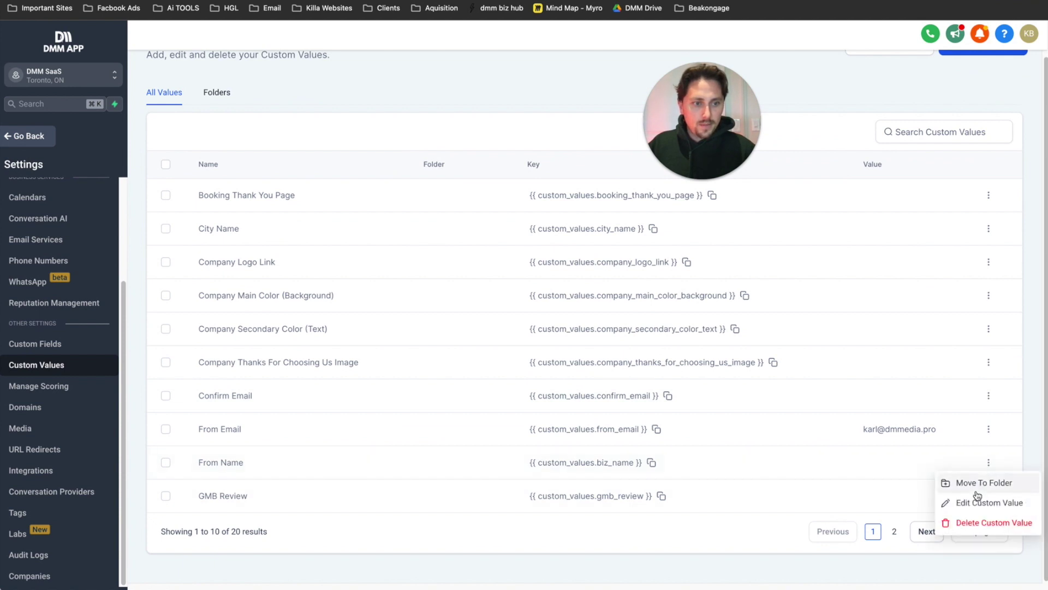
pyautogui.click(956, 500)
pyautogui.click(406, 327)
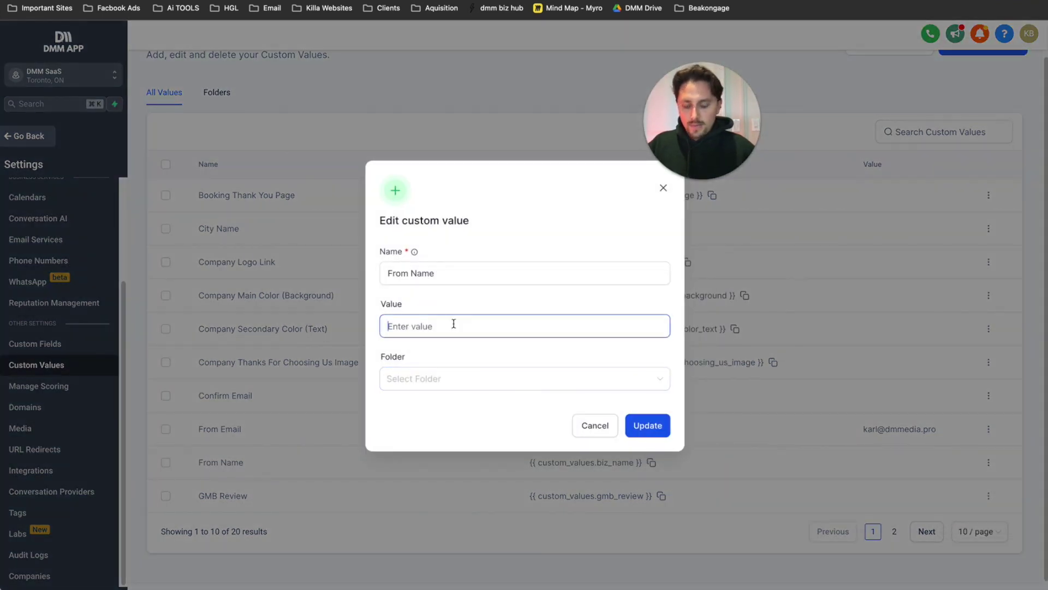
pyautogui.click(655, 427)
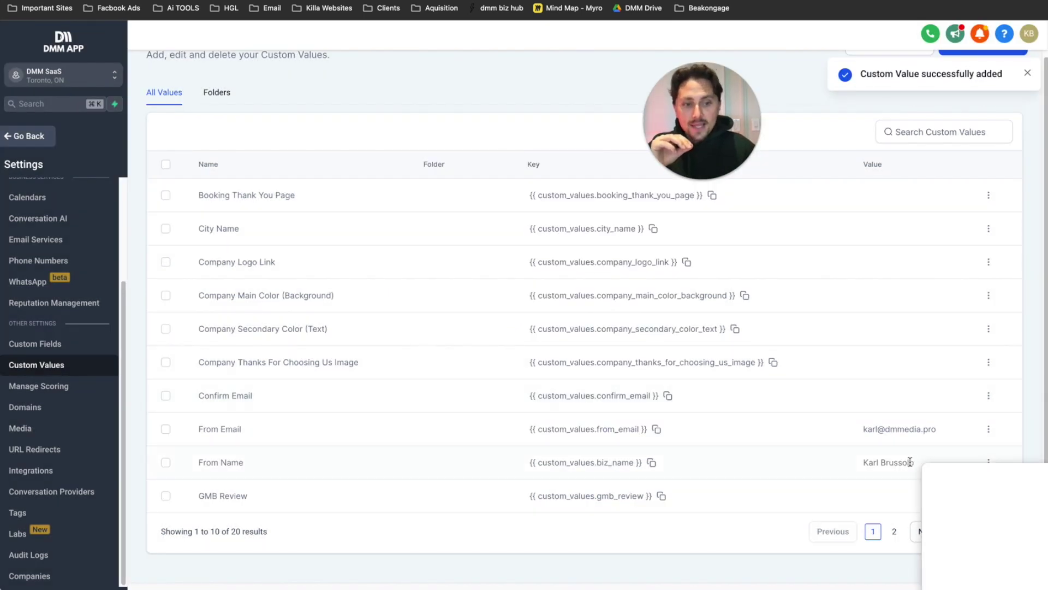
pyautogui.moveTo(939, 469); pyautogui.dragTo(857, 467)
pyautogui.moveTo(861, 431); pyautogui.dragTo(947, 431)
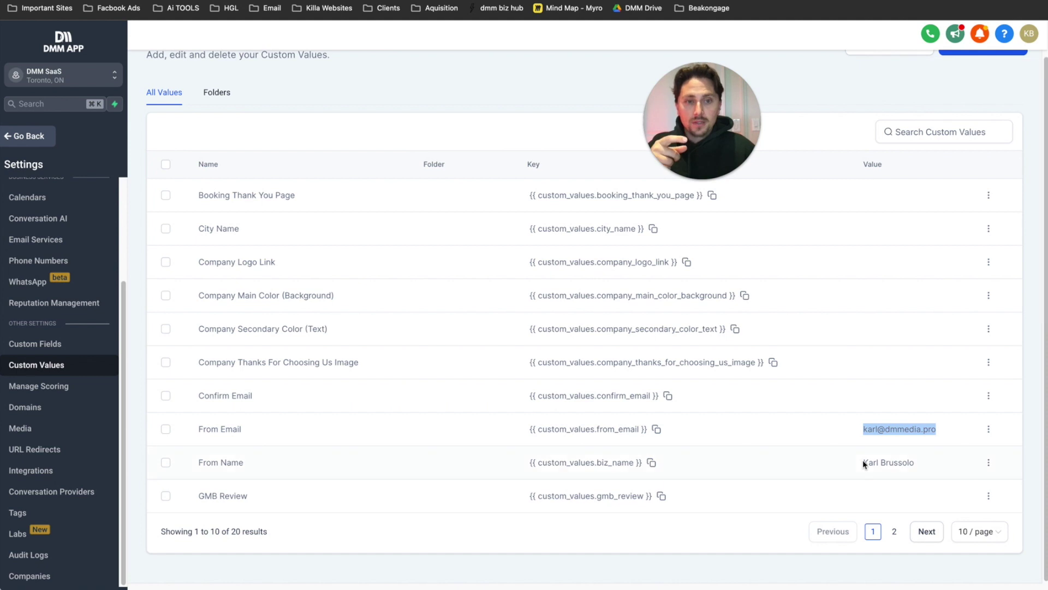
pyautogui.click(868, 477)
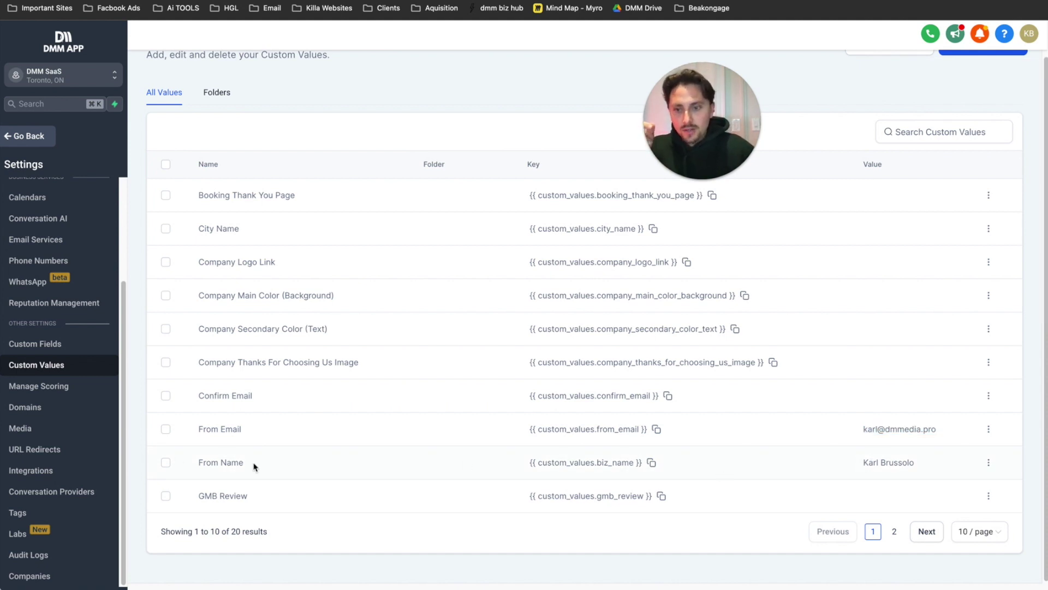
# - Review the stored From Email and From Name values, closing both edits without changes
pyautogui.moveTo(244, 462); pyautogui.dragTo(183, 468)
pyautogui.moveTo(244, 435); pyautogui.dragTo(199, 428)
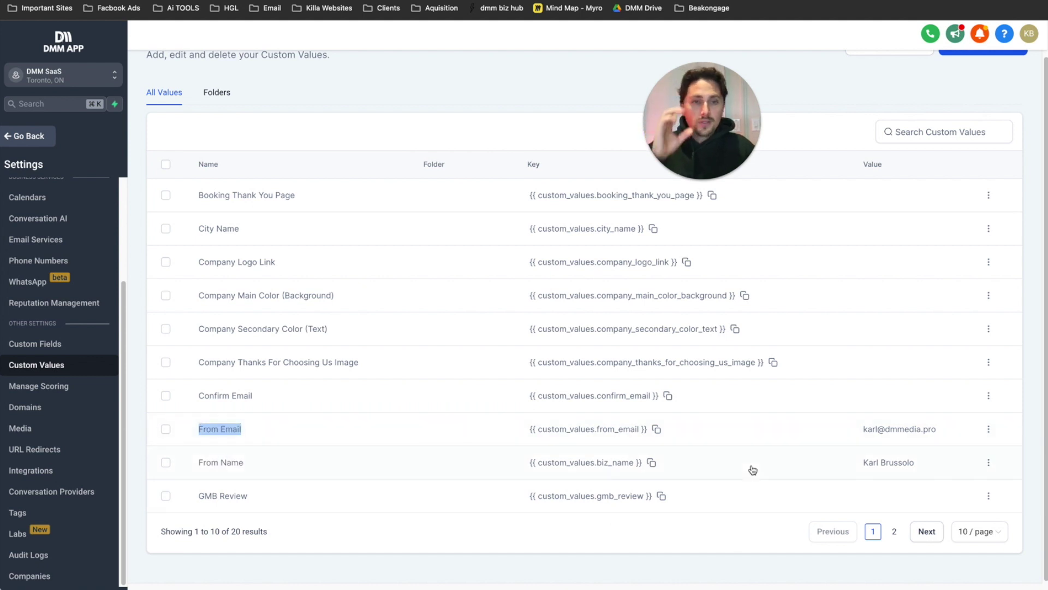
pyautogui.click(988, 429)
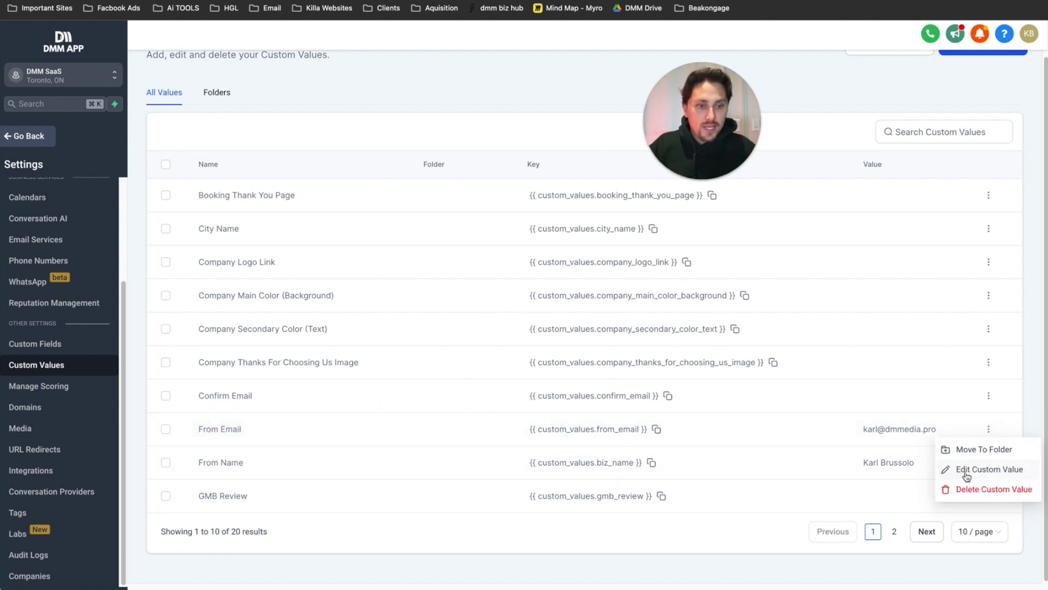
pyautogui.click(963, 469)
pyautogui.moveTo(465, 326); pyautogui.dragTo(305, 326)
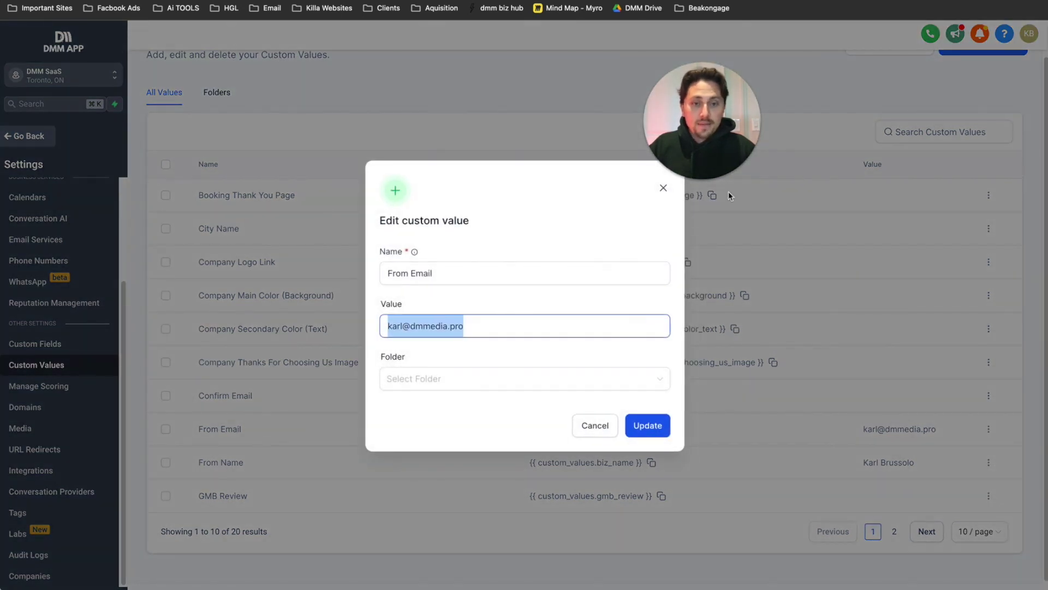
pyautogui.click(663, 188)
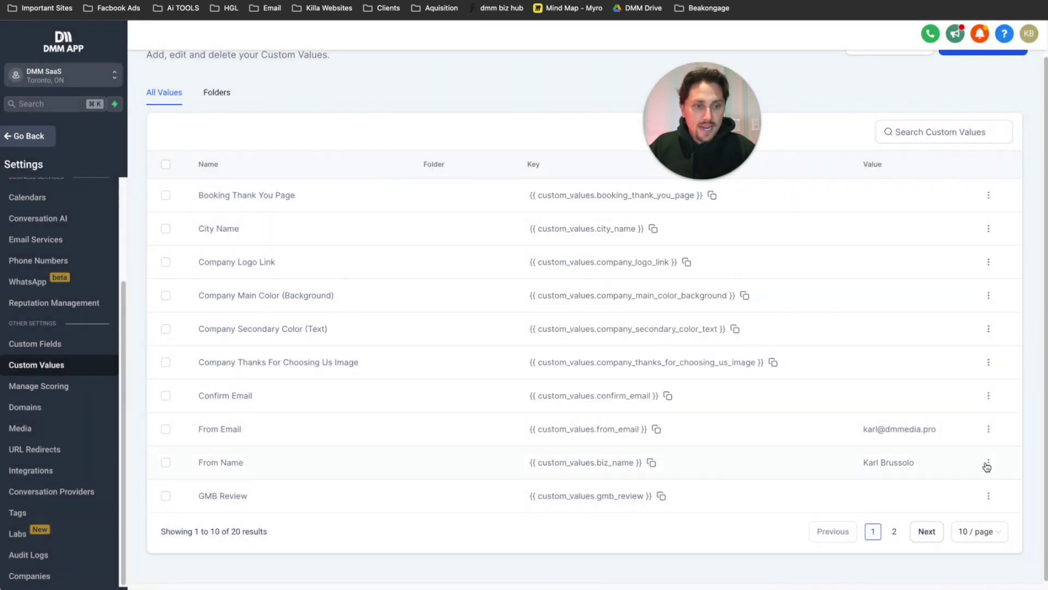
pyautogui.click(987, 463)
pyautogui.click(961, 502)
pyautogui.moveTo(424, 326); pyautogui.dragTo(643, 317)
pyautogui.click(607, 427)
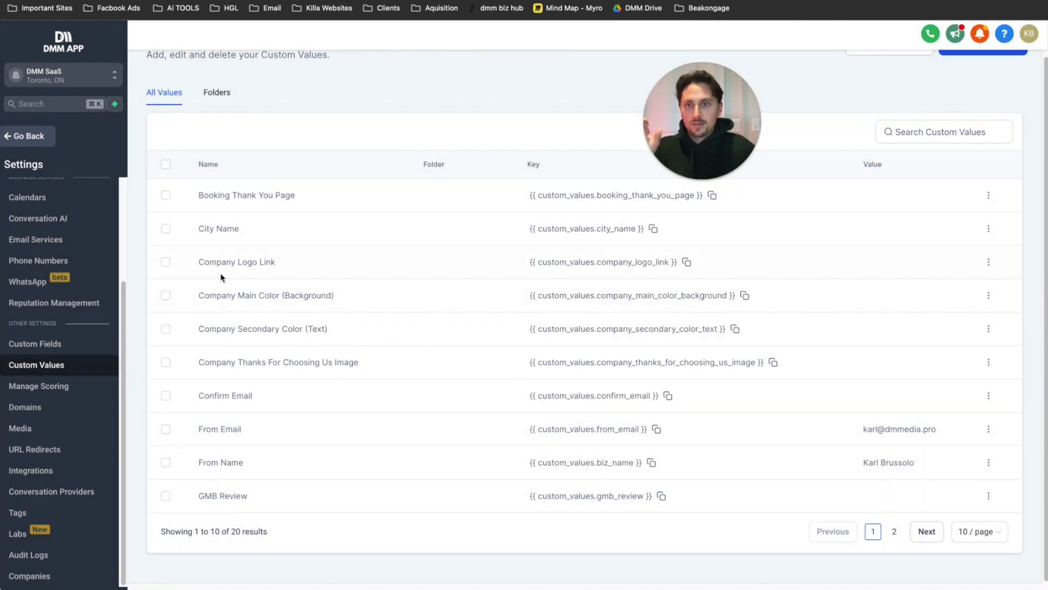
# - Return to the setup steps document and highlight the Step 5 email flow instruction
pyautogui.hotkey('ctrl', 'Tab')
pyautogui.scroll(-2, 348, 263)
pyautogui.click(280, 410)
pyautogui.moveTo(276, 381); pyautogui.dragTo(468, 381)
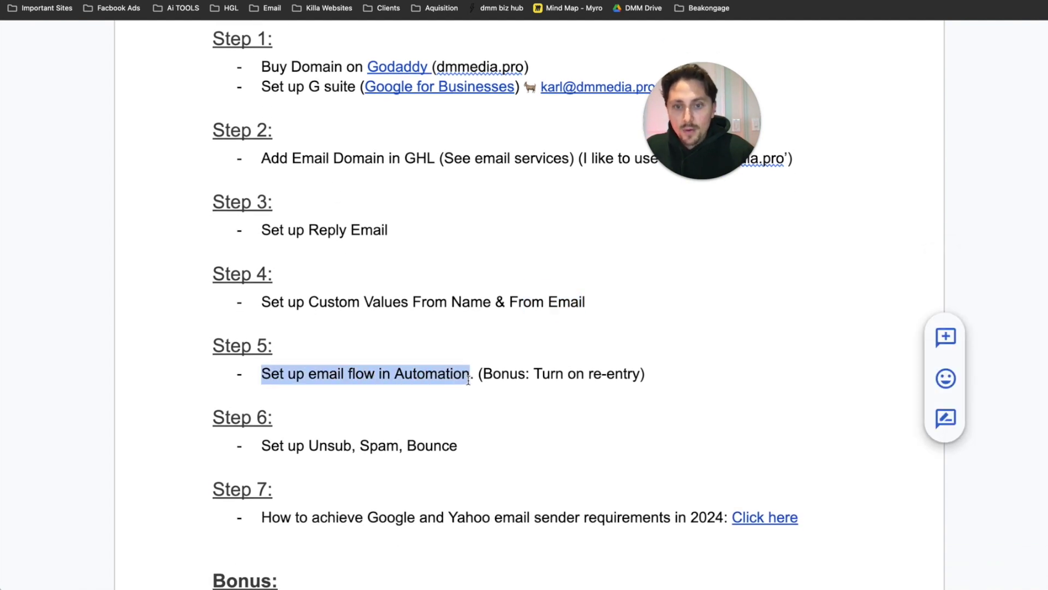
# - Open the 1. Welcome Email Automations workflow from the 2. Email Automations folder
pyautogui.moveTo(280, 412); pyautogui.dragTo(624, 373)
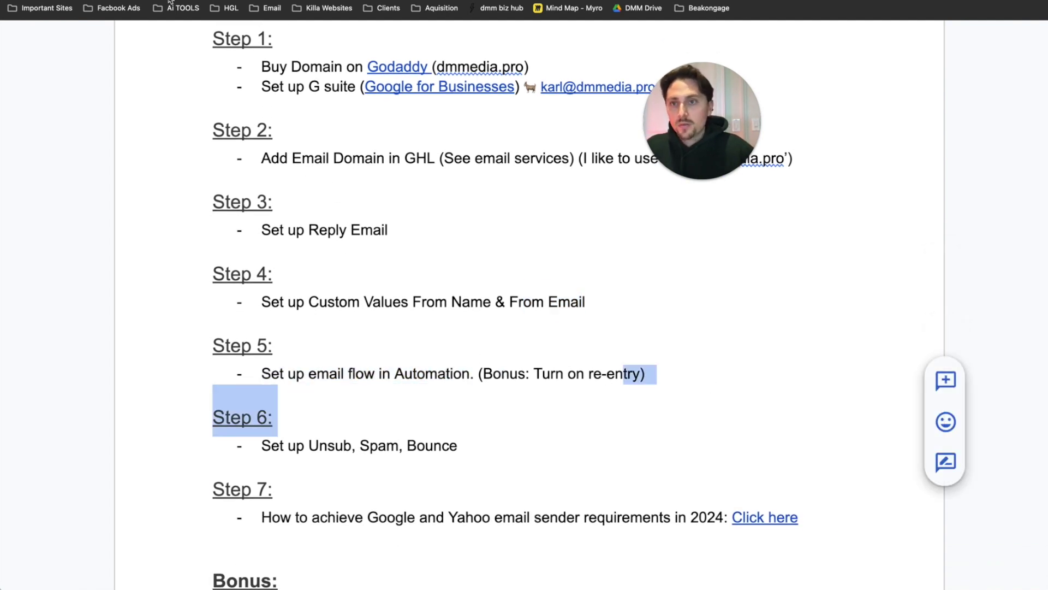
pyautogui.hotkey('ctrl', 'shift', 'Tab')
pyautogui.click(28, 136)
pyautogui.click(55, 326)
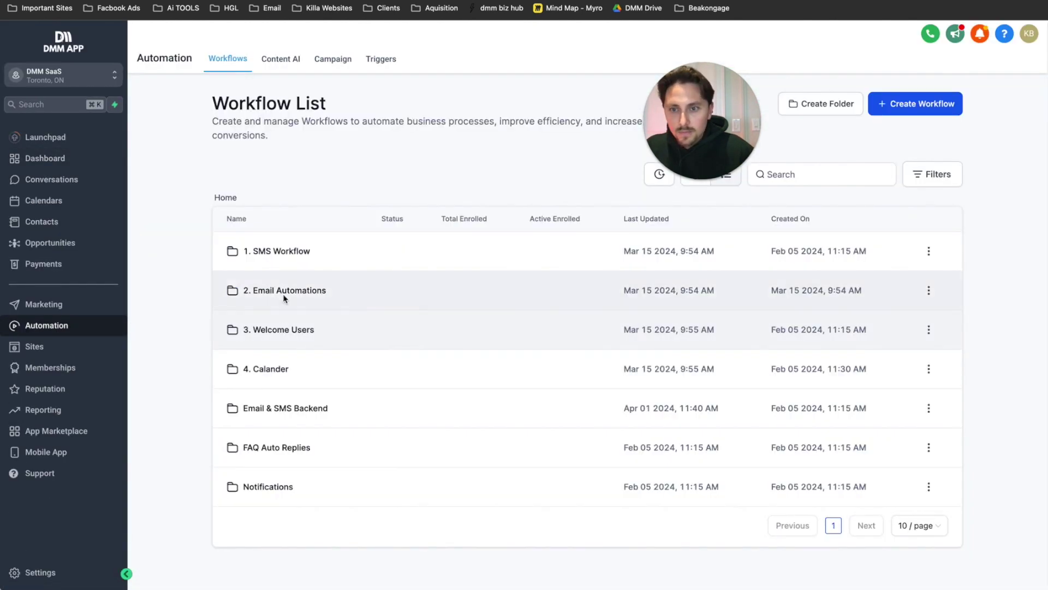
pyautogui.click(285, 294)
pyautogui.click(286, 251)
pyautogui.moveTo(664, 128); pyautogui.dragTo(237, 165)
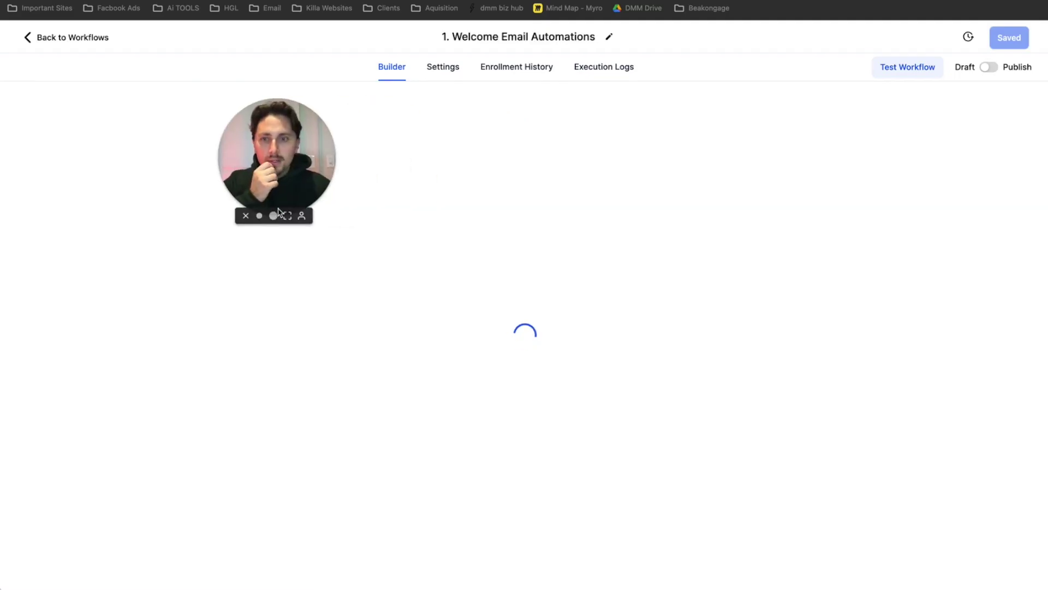
pyautogui.click(276, 217)
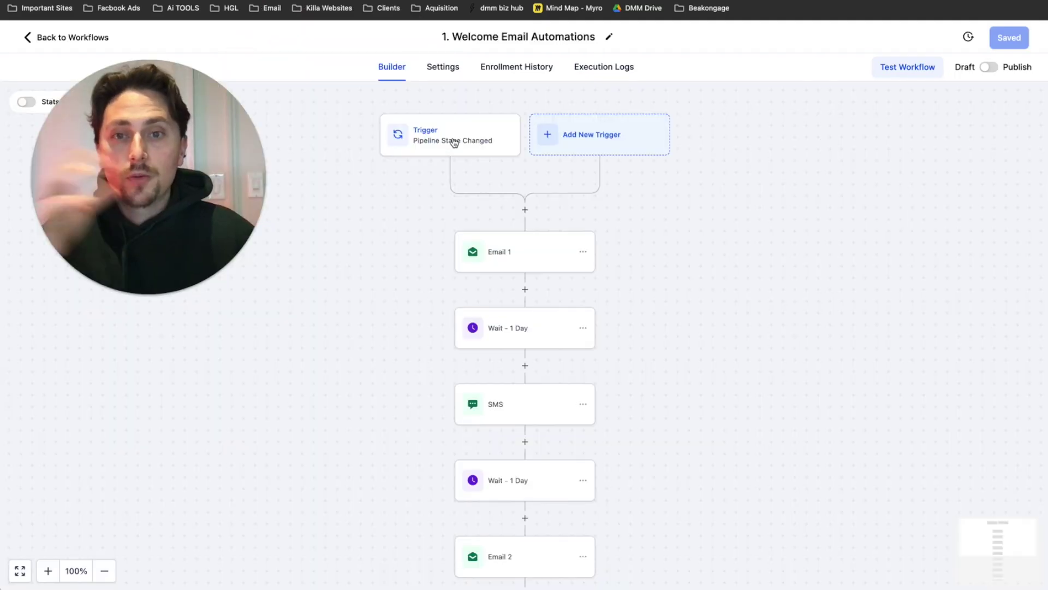
# - Inspect the Pipeline Stage Changed trigger and scroll through the workflow's emails, waits and SMS
pyautogui.click(451, 141)
pyautogui.click(1027, 105)
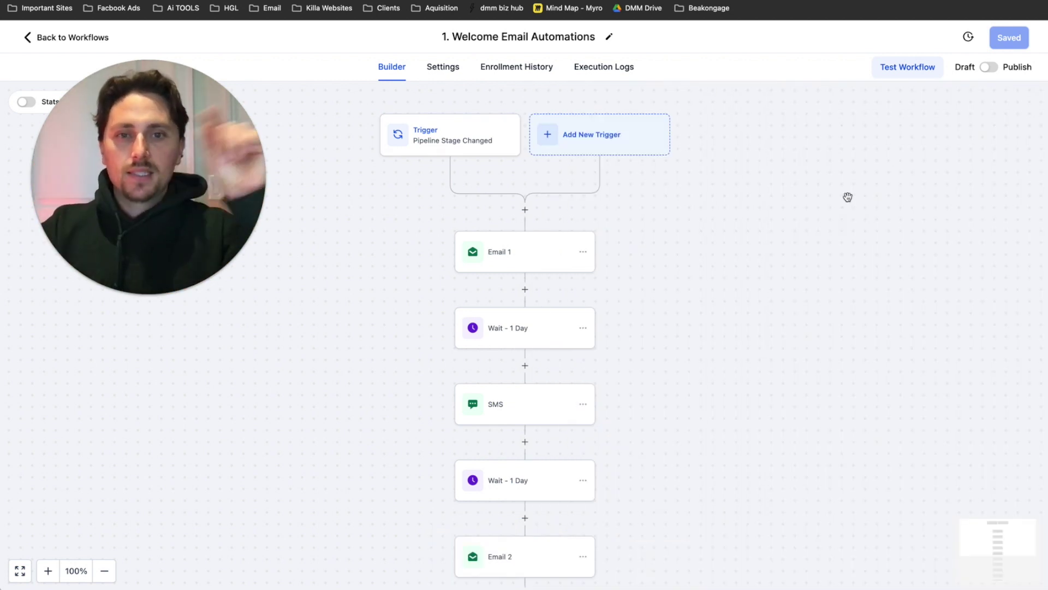
pyautogui.moveTo(243, 214); pyautogui.dragTo(310, 120)
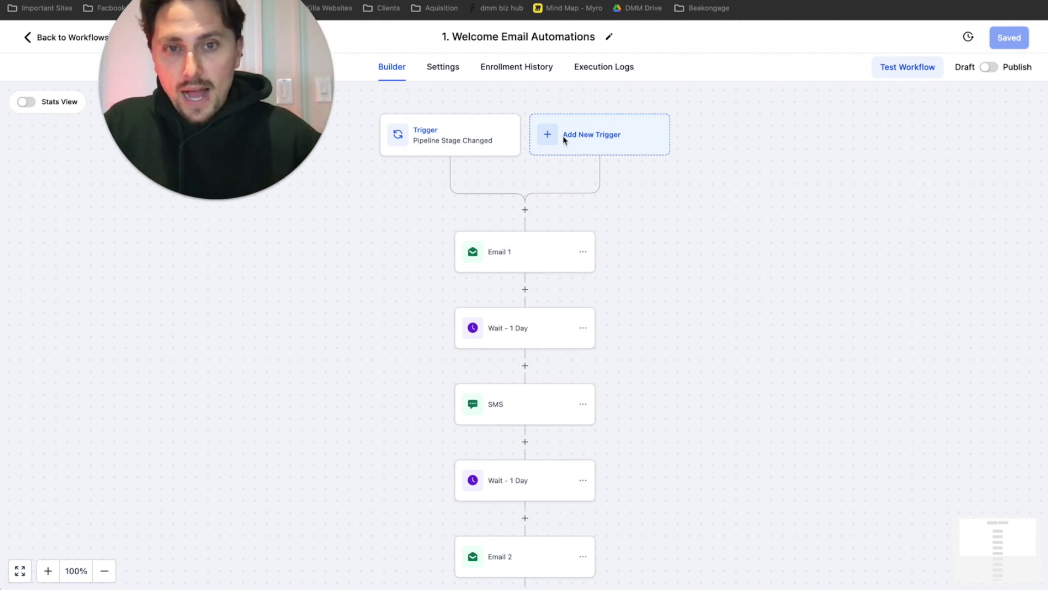
pyautogui.scroll(-5, 627, 298)
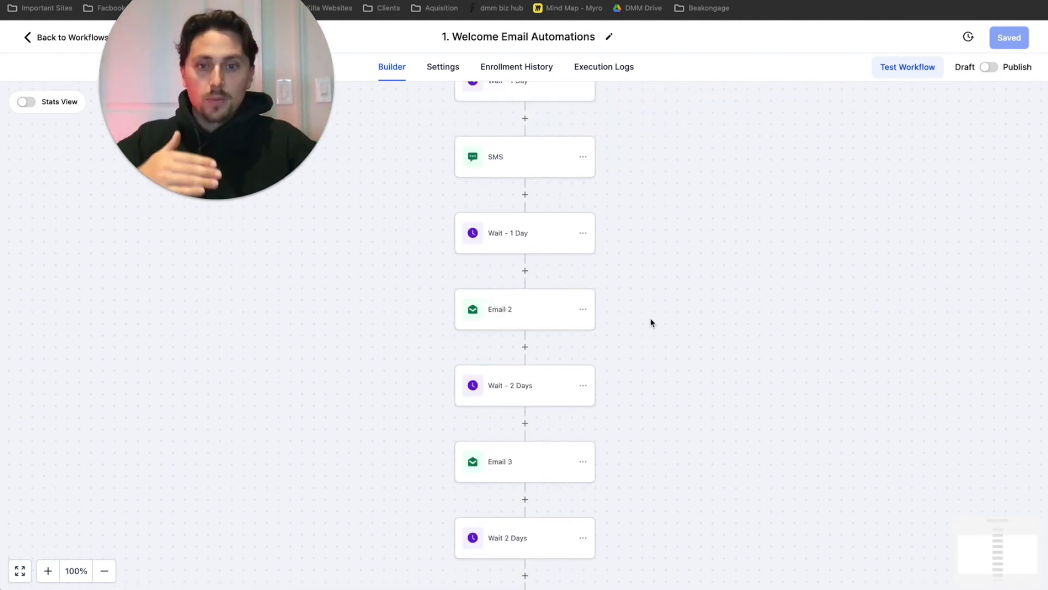
pyautogui.scroll(-4, 654, 322)
pyautogui.scroll(17, 547, 321)
pyautogui.scroll(-6, 544, 317)
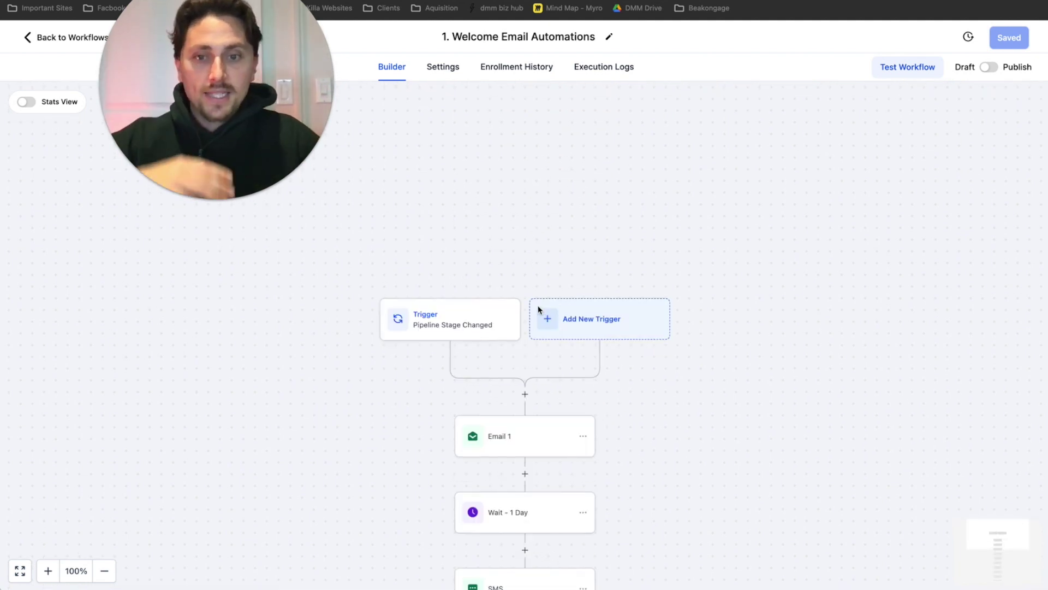
pyautogui.scroll(-2, 472, 315)
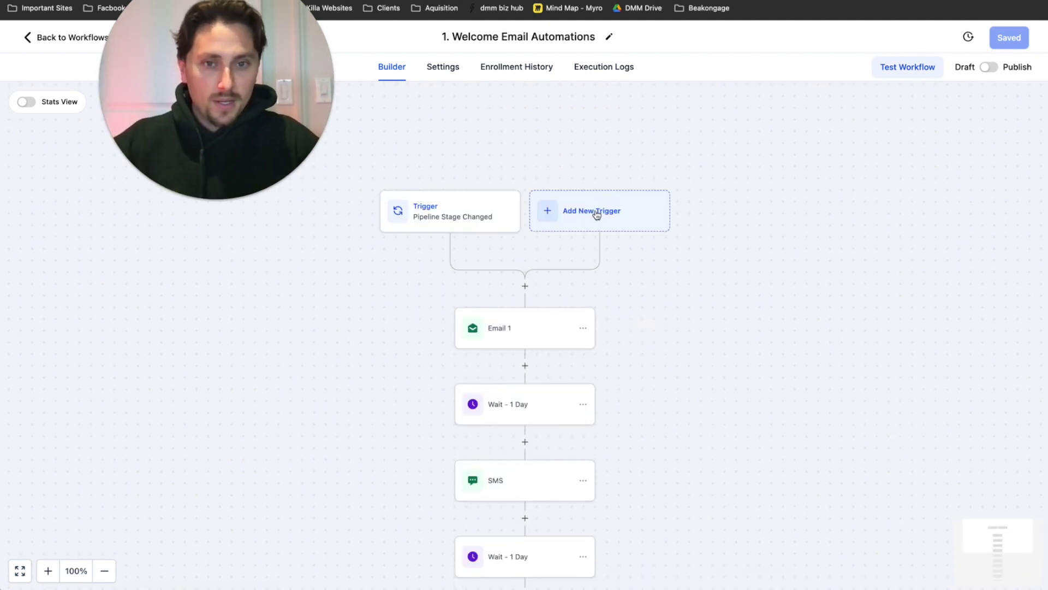
pyautogui.click(592, 212)
pyautogui.click(641, 208)
# - Browse the list of available triggers and close it without adding one
pyautogui.click(633, 212)
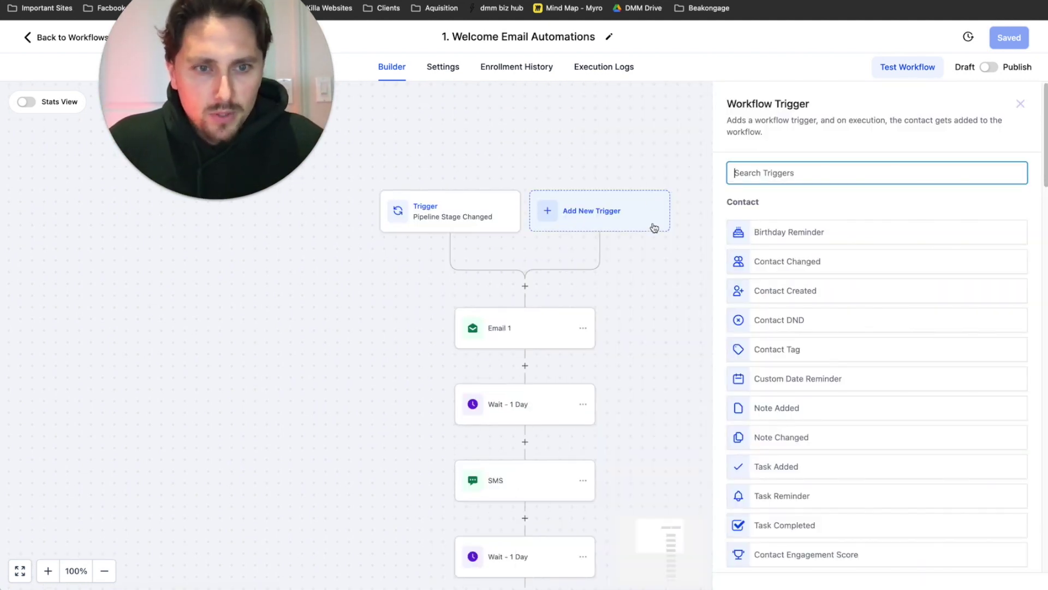
pyautogui.scroll(-8, 871, 314)
pyautogui.scroll(1, 852, 316)
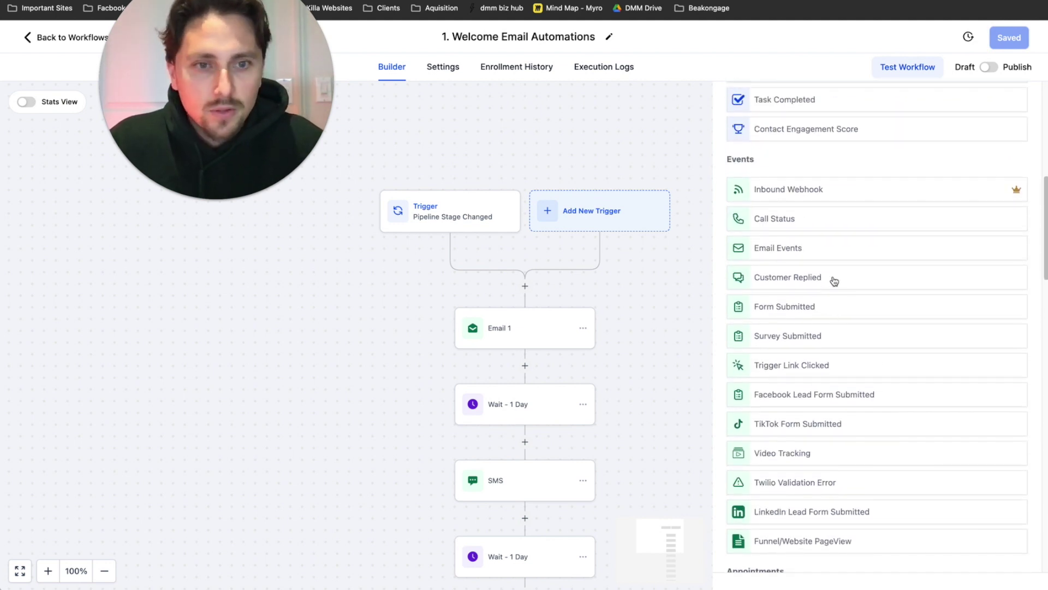
pyautogui.scroll(-2, 822, 267)
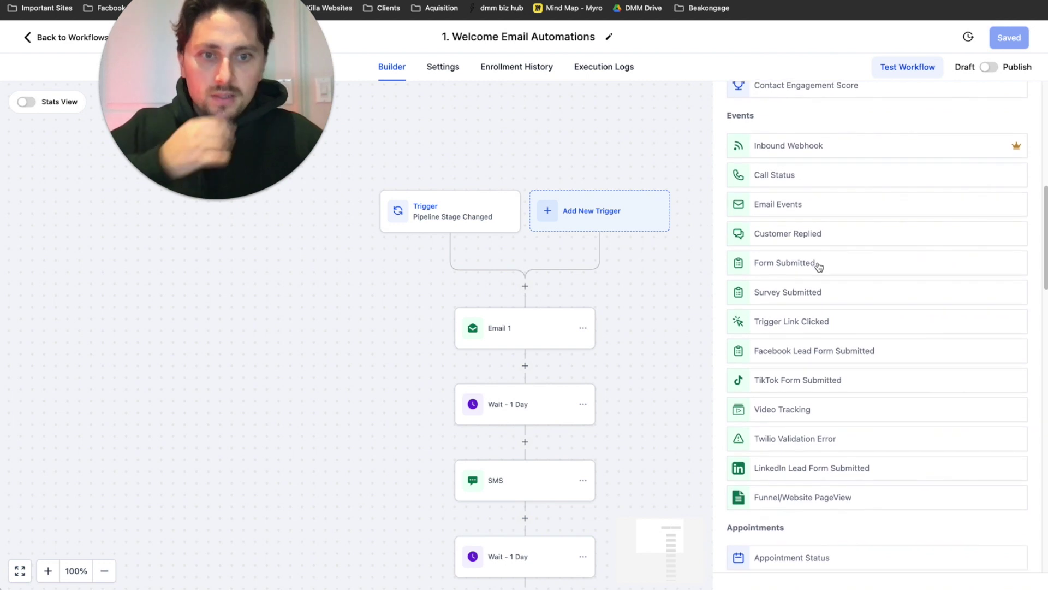
pyautogui.scroll(-3, 928, 179)
pyautogui.click(548, 231)
pyautogui.scroll(-2, 514, 297)
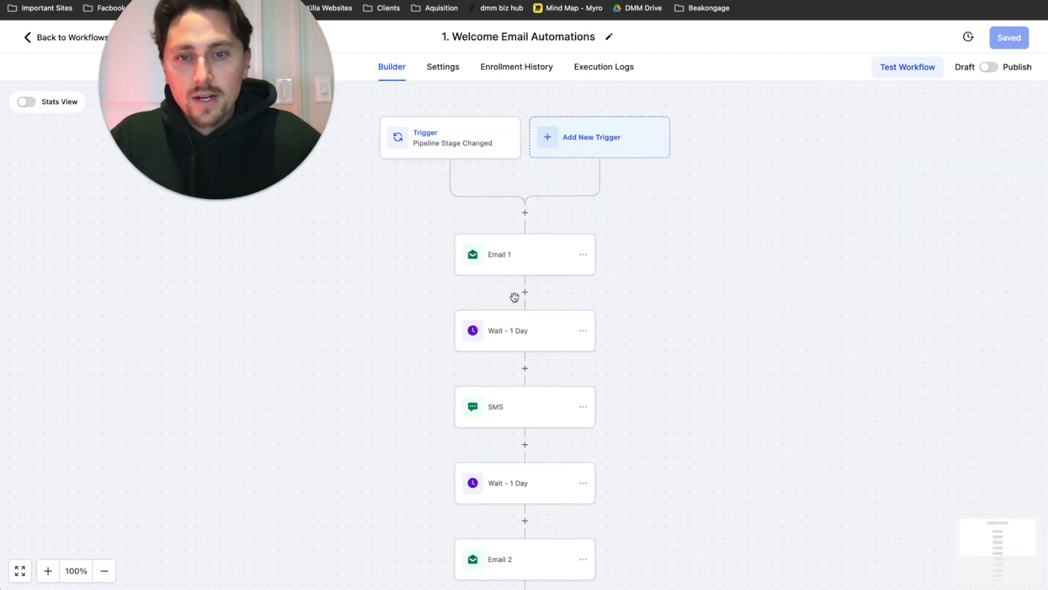
# - Set Email 1's From Name to the {{custom_values.biz_name}} custom value
pyautogui.click(506, 264)
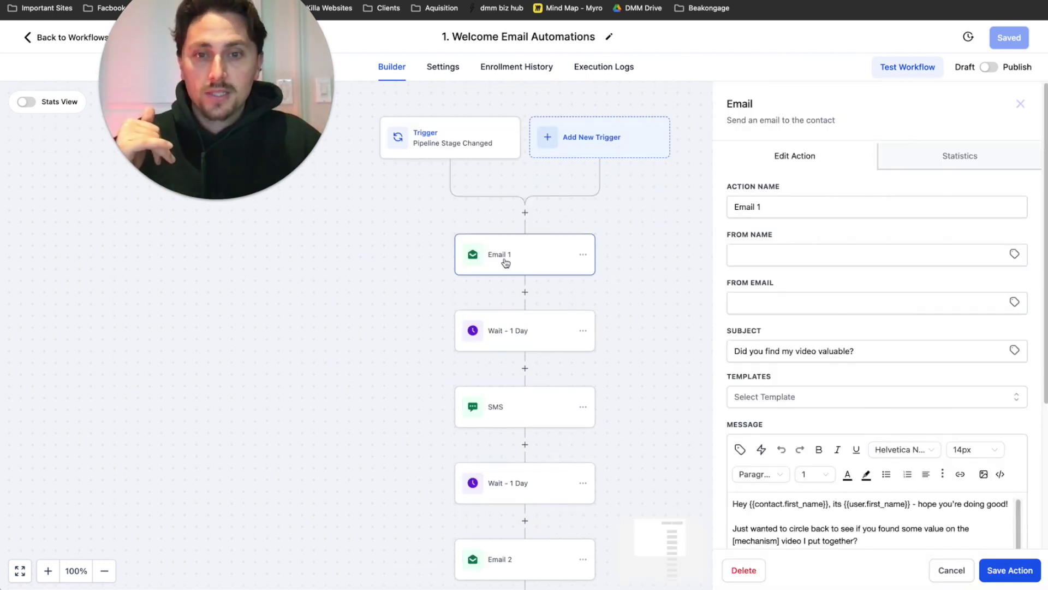
pyautogui.click(762, 211)
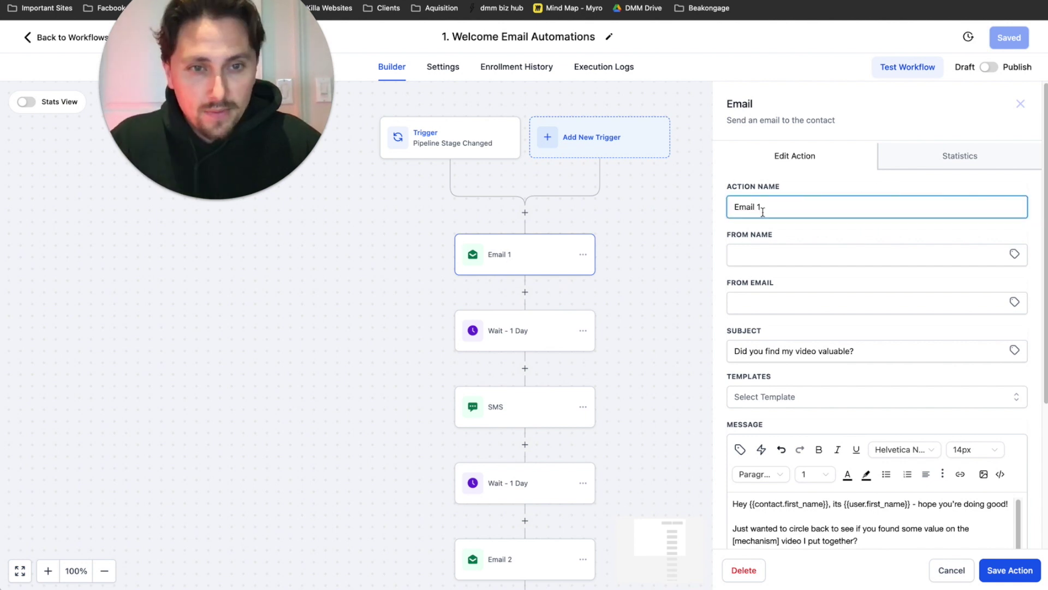
pyautogui.click(760, 255)
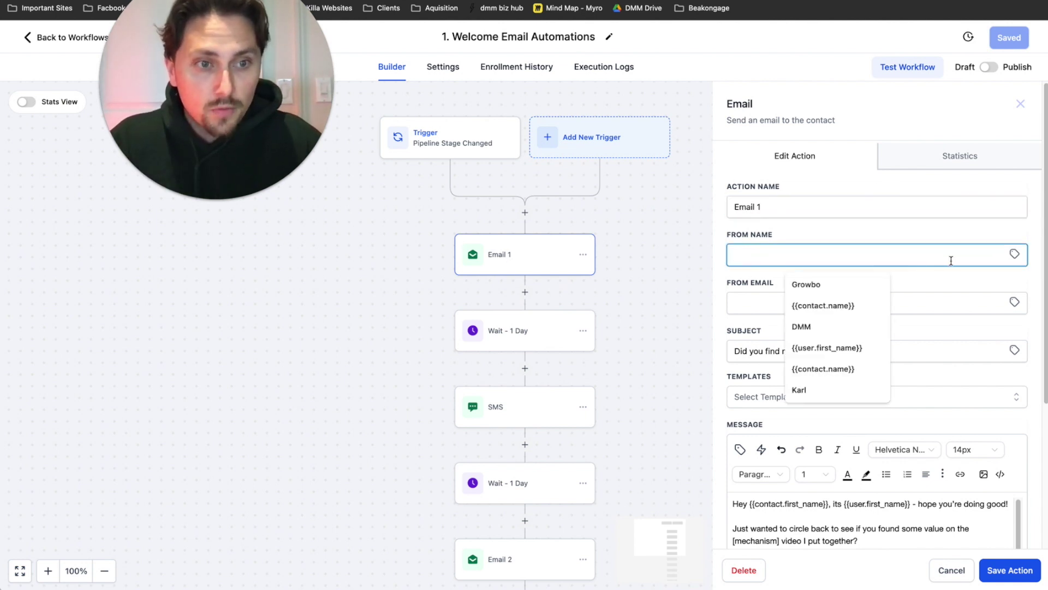
pyautogui.click(1014, 254)
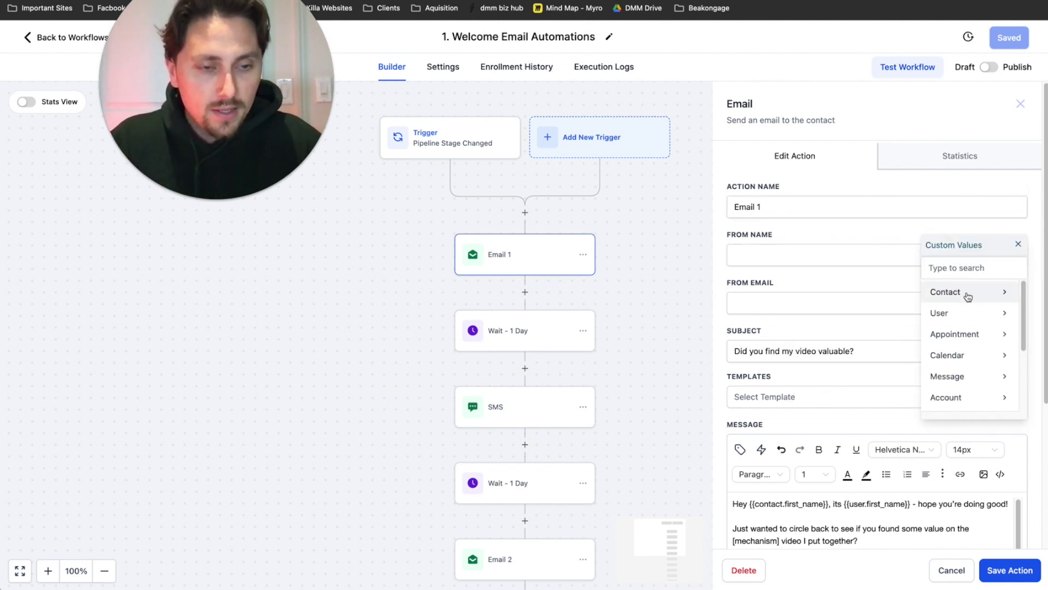
pyautogui.scroll(-5, 966, 334)
pyautogui.click(961, 191)
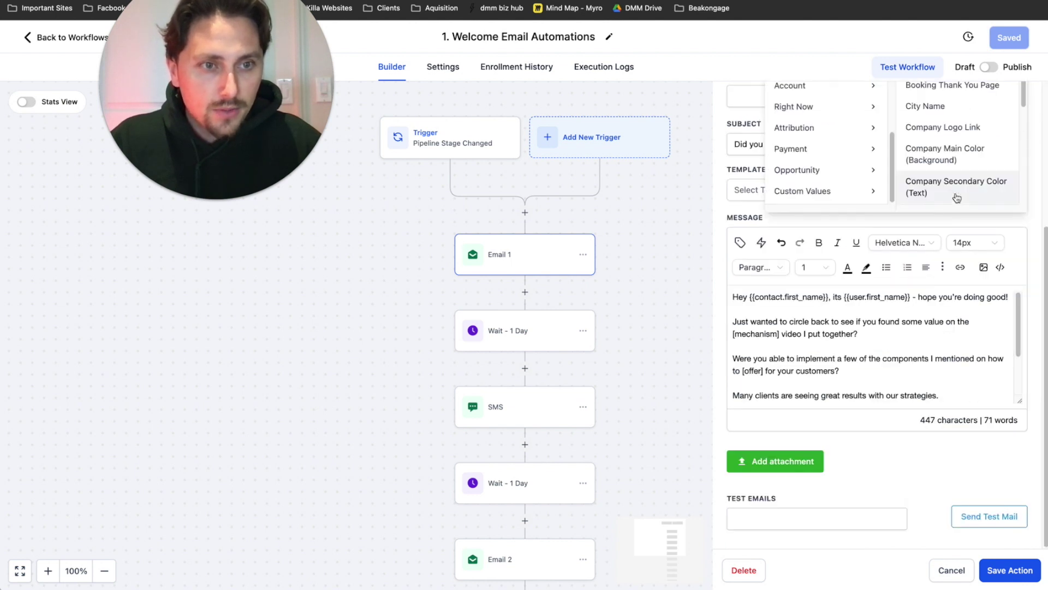
pyautogui.scroll(10, 958, 218)
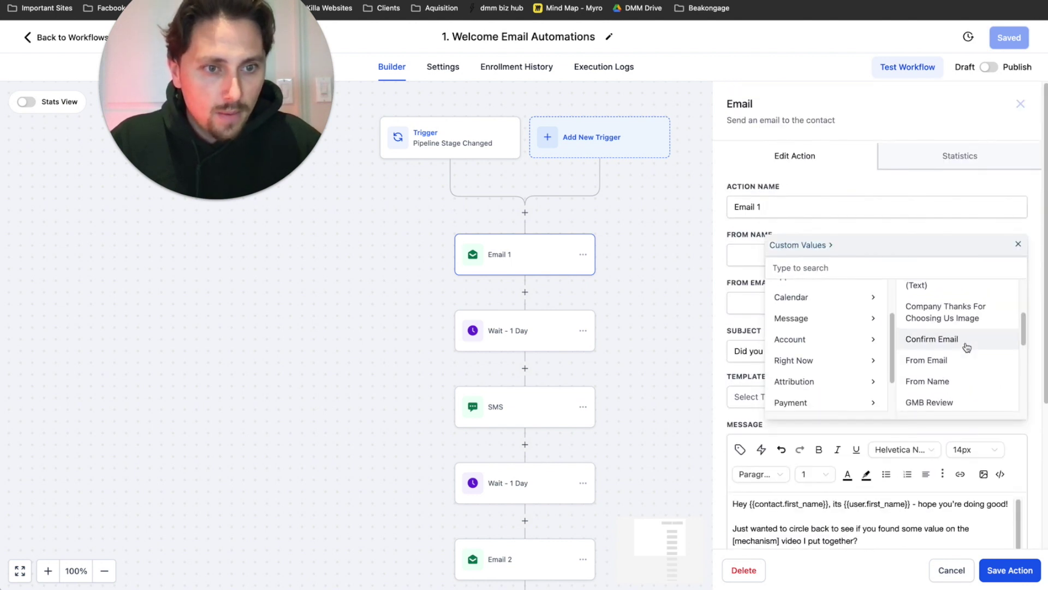
pyautogui.scroll(-1, 966, 346)
pyautogui.click(944, 365)
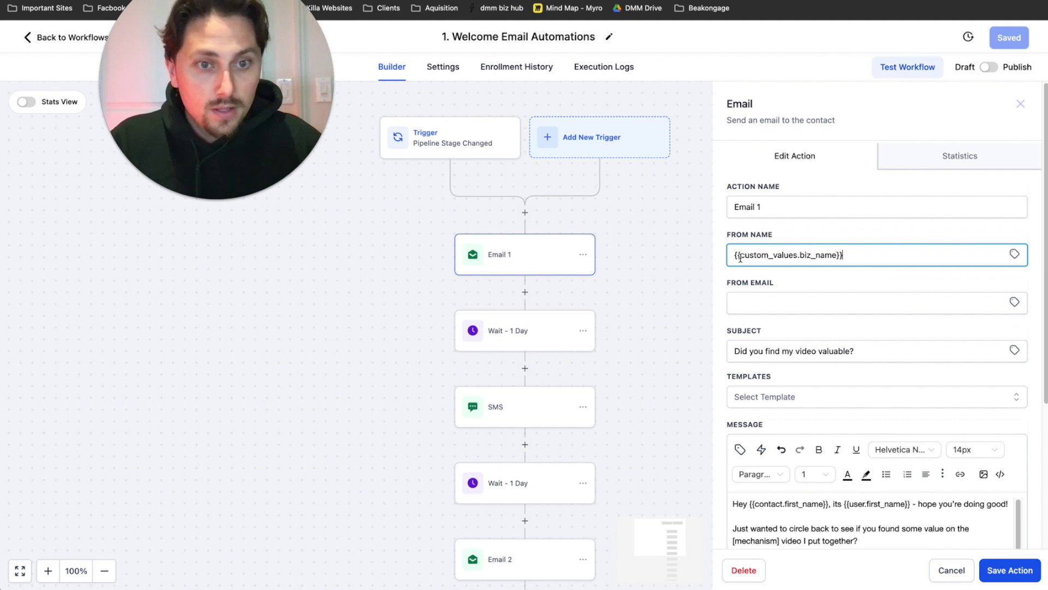
pyautogui.moveTo(865, 255); pyautogui.dragTo(723, 242)
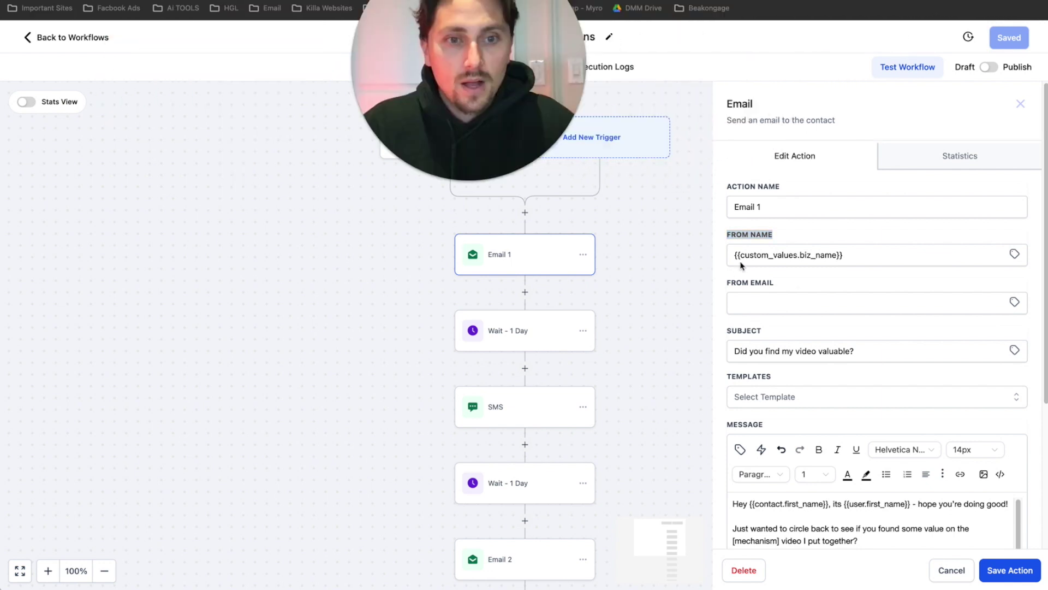
# - Set Email 1's From Email to the {{custom_values.from_email}} custom value
pyautogui.click(1014, 302)
pyautogui.scroll(-5, 967, 415)
pyautogui.click(967, 446)
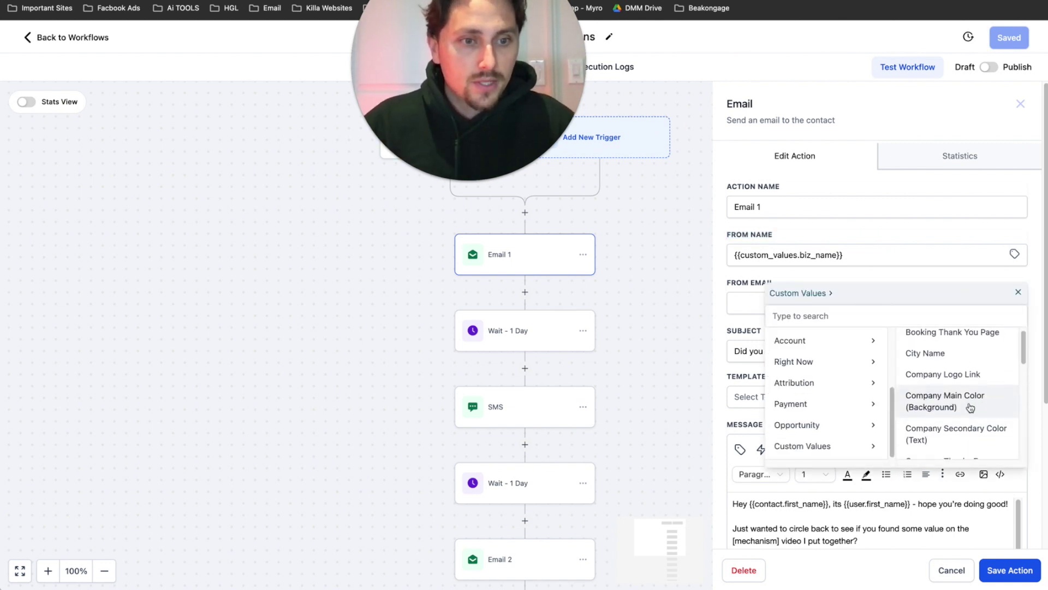
pyautogui.scroll(-5, 970, 407)
pyautogui.scroll(-2, 966, 407)
pyautogui.scroll(4, 959, 396)
pyautogui.click(927, 297)
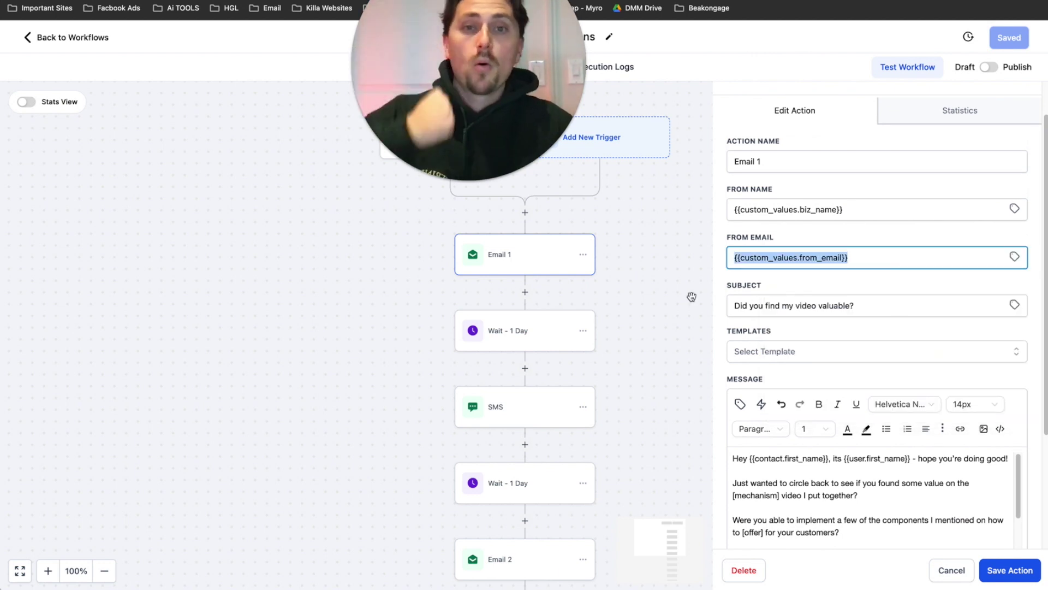
# - Review Email 1's subject 'Did you find my video valuable?' and scroll through its message body
pyautogui.moveTo(771, 310); pyautogui.dragTo(792, 310)
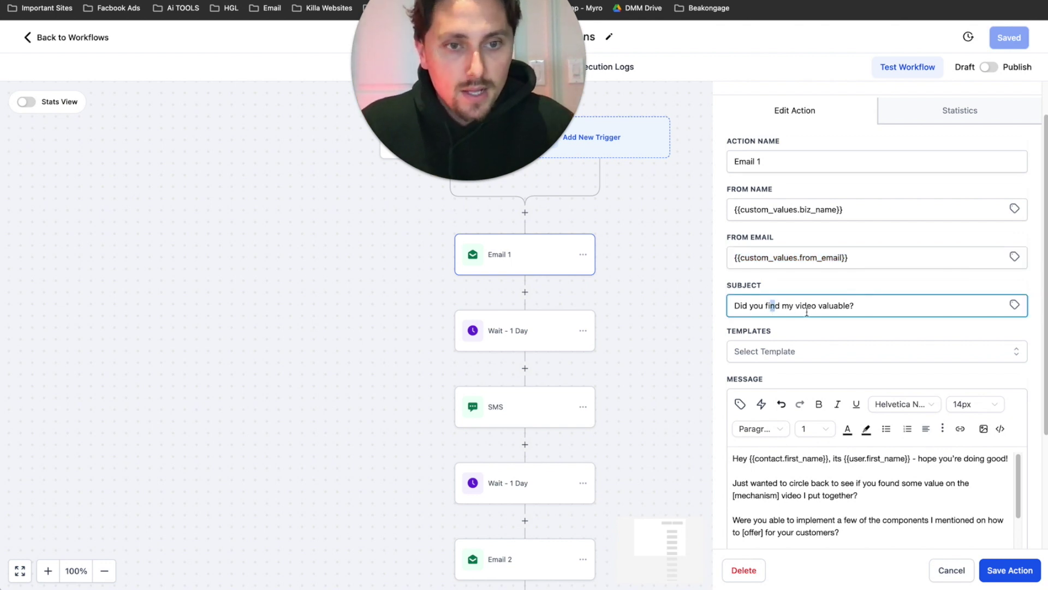
pyautogui.scroll(-3, 792, 352)
pyautogui.click(799, 388)
pyautogui.scroll(-2, 801, 388)
pyautogui.scroll(-3, 857, 411)
pyautogui.scroll(5, 841, 403)
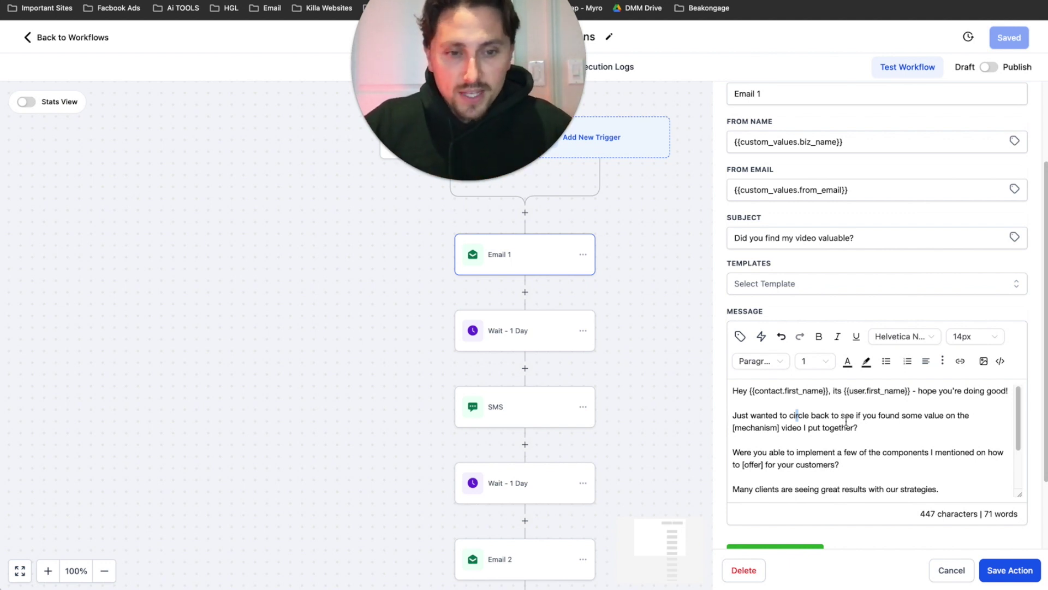
# - Highlight the middle paragraphs, then start a new empty line below the founder signature
pyautogui.keyDown('shift'); pyautogui.click(807, 413); pyautogui.keyUp('shift')
pyautogui.scroll(-2, 813, 448)
pyautogui.scroll(-1, 818, 456)
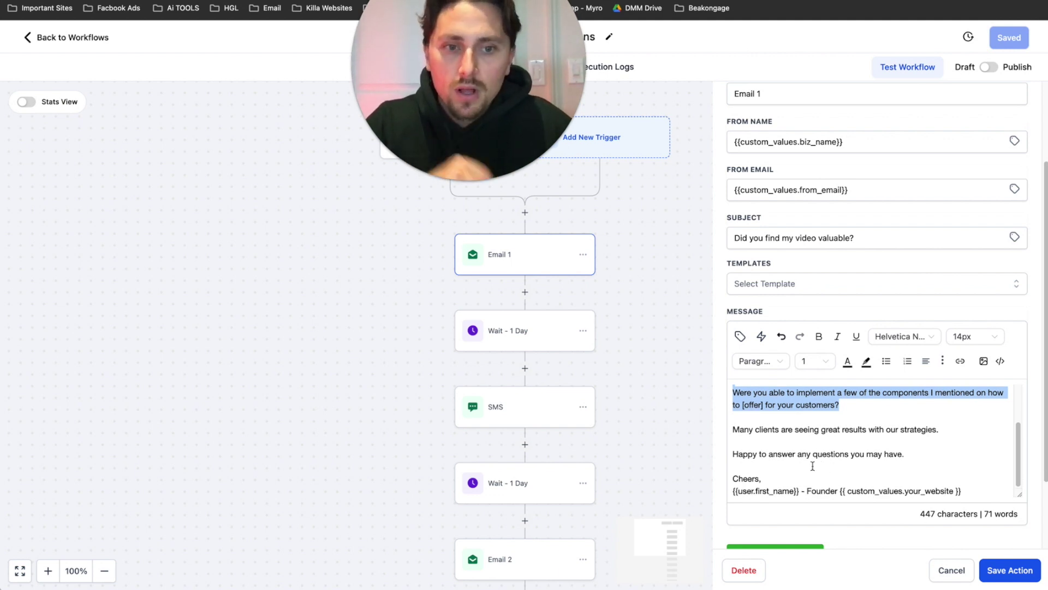
pyautogui.scroll(-1, 819, 459)
pyautogui.scroll(3, 856, 408)
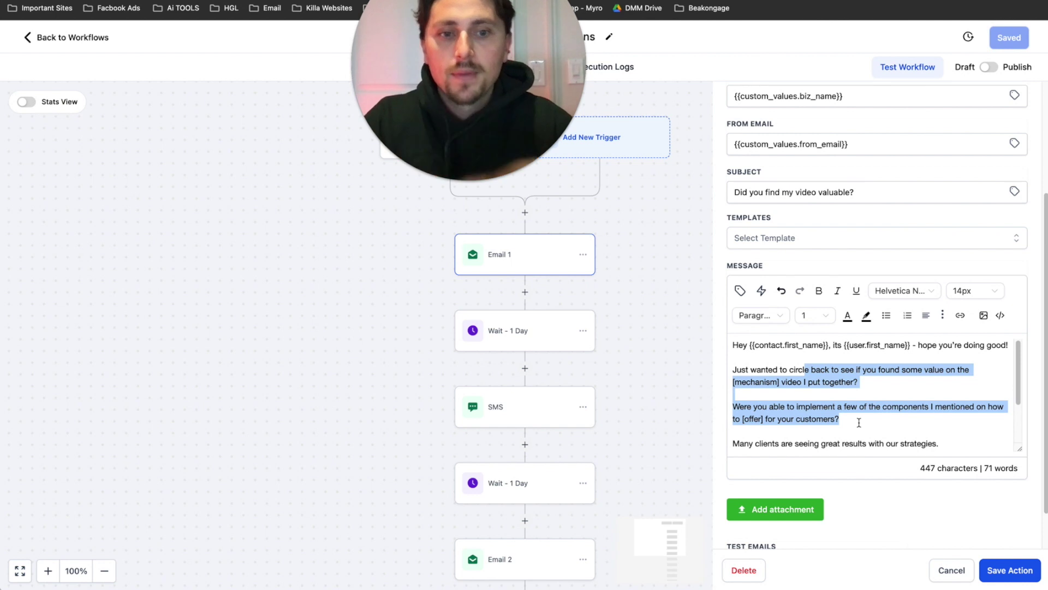
pyautogui.scroll(-2, 857, 418)
pyautogui.click(965, 446)
pyautogui.press('Return')
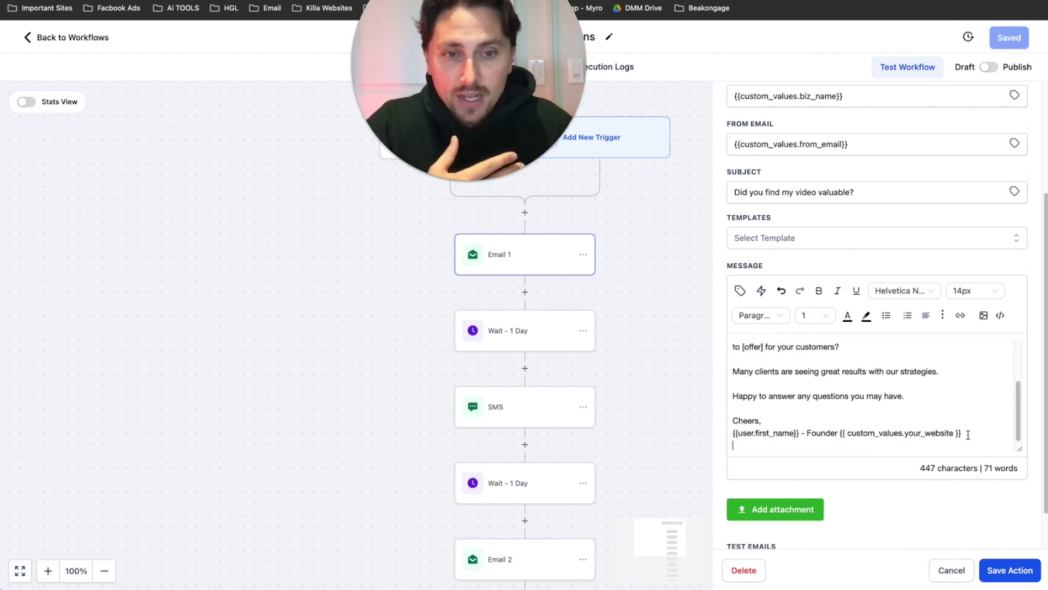
# - Apply the 'Welcome Email - [Insert Title]' template to Email 1
pyautogui.click(804, 239)
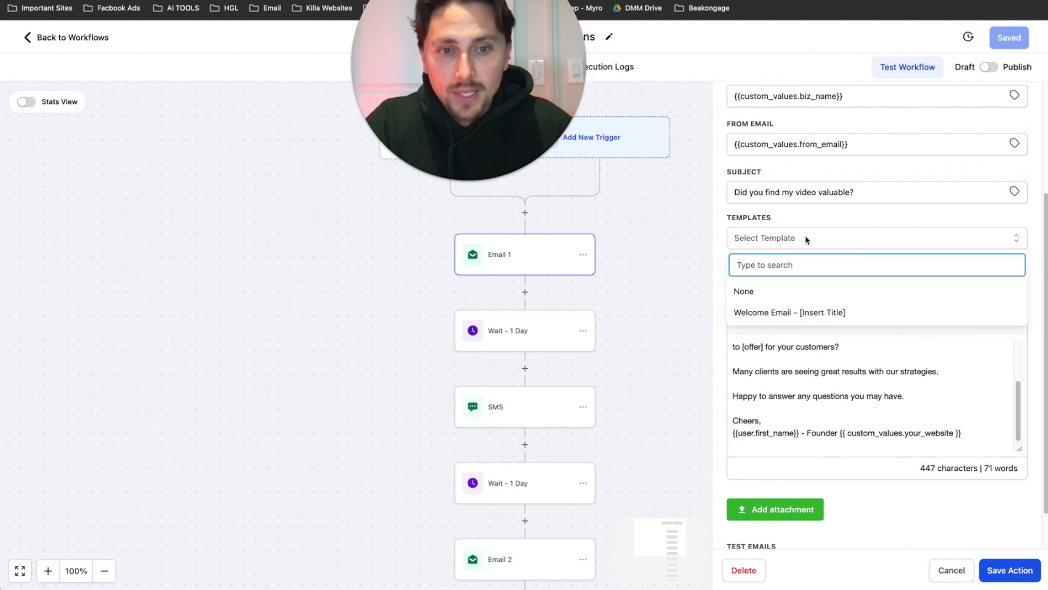
pyautogui.click(762, 312)
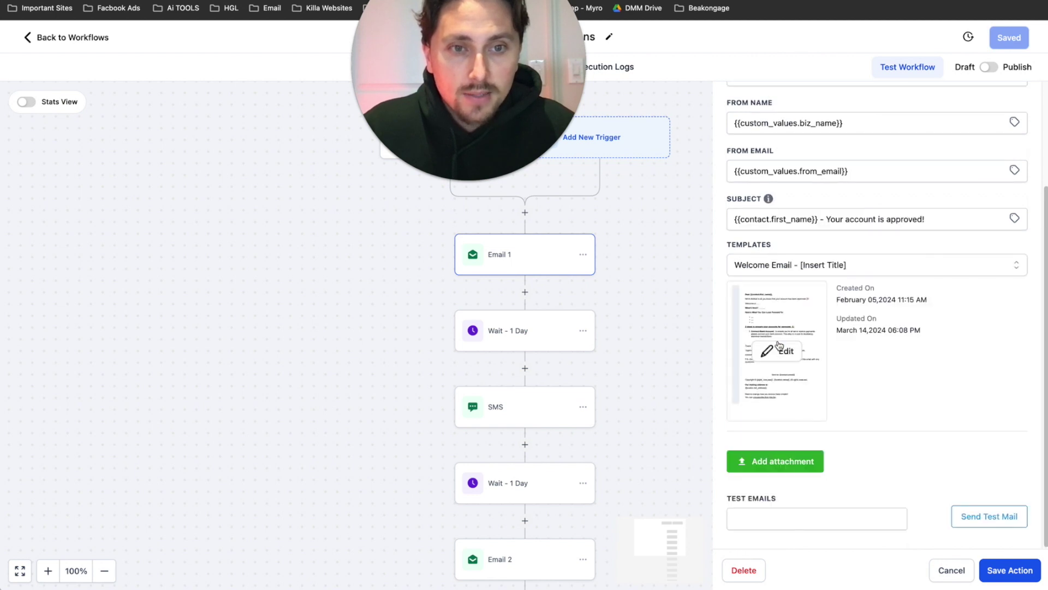
pyautogui.scroll(4, 858, 355)
pyautogui.scroll(-2, 830, 461)
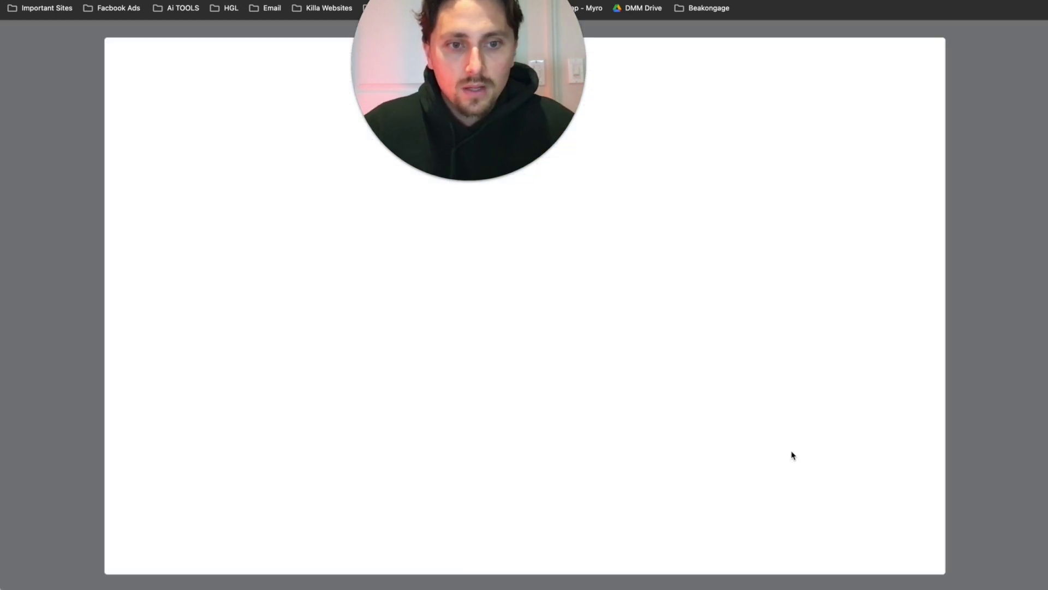
# - Open the Welcome Email template in the full editor and inspect its Thank you text and footer blocks
pyautogui.click(791, 444)
pyautogui.moveTo(384, 23); pyautogui.dragTo(816, 29)
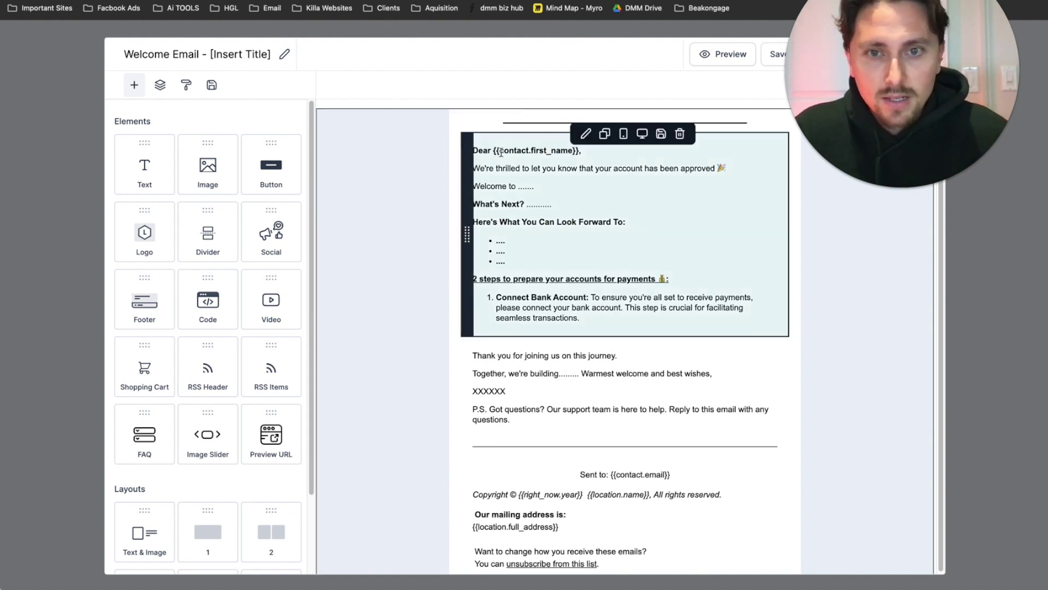
pyautogui.scroll(-1, 584, 262)
pyautogui.click(628, 377)
pyautogui.click(671, 461)
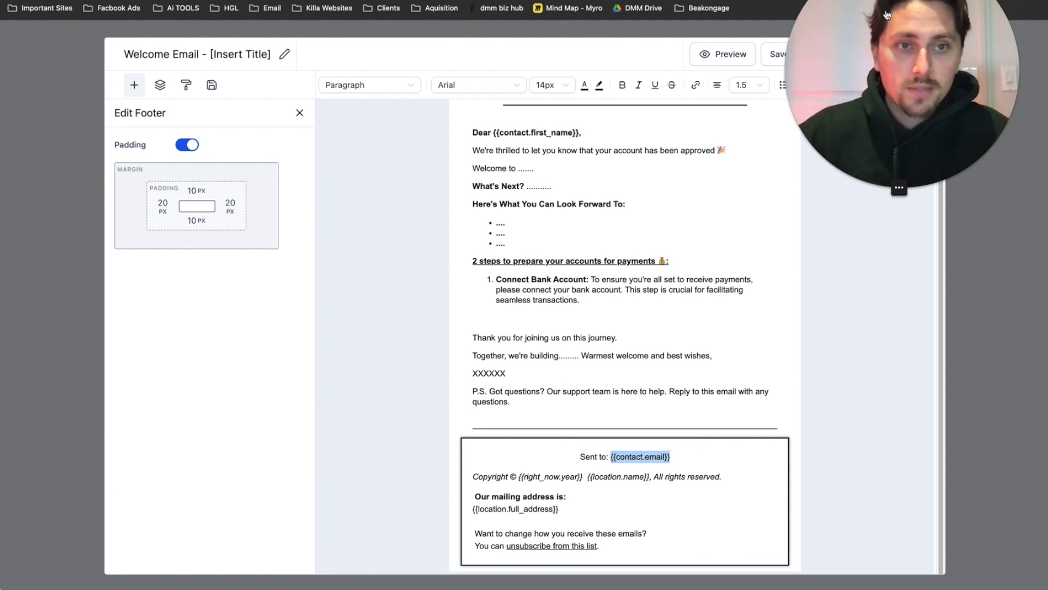
pyautogui.moveTo(887, 15); pyautogui.dragTo(817, 15)
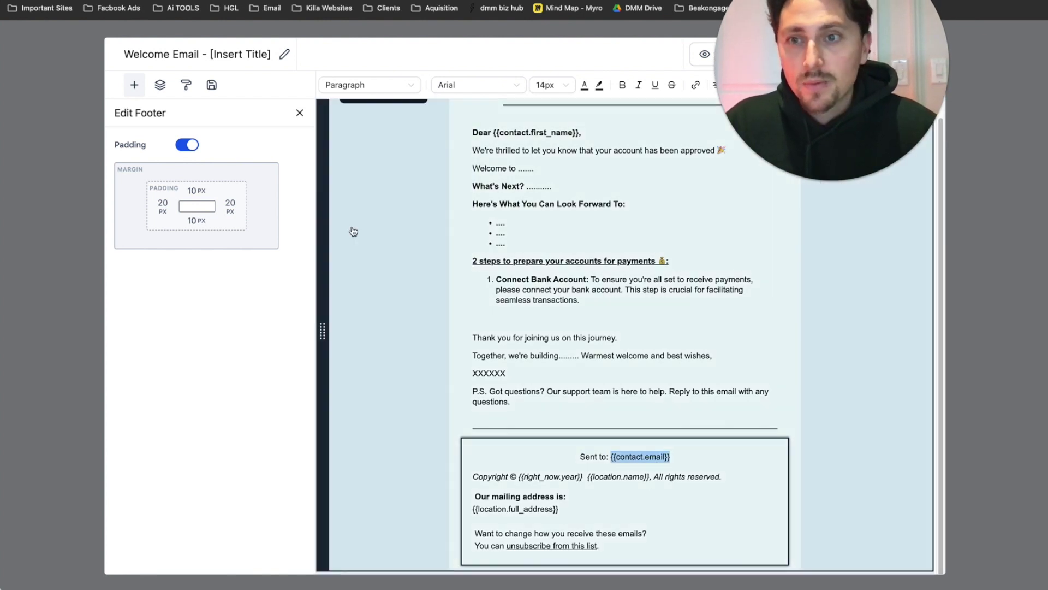
pyautogui.scroll(1, 546, 218)
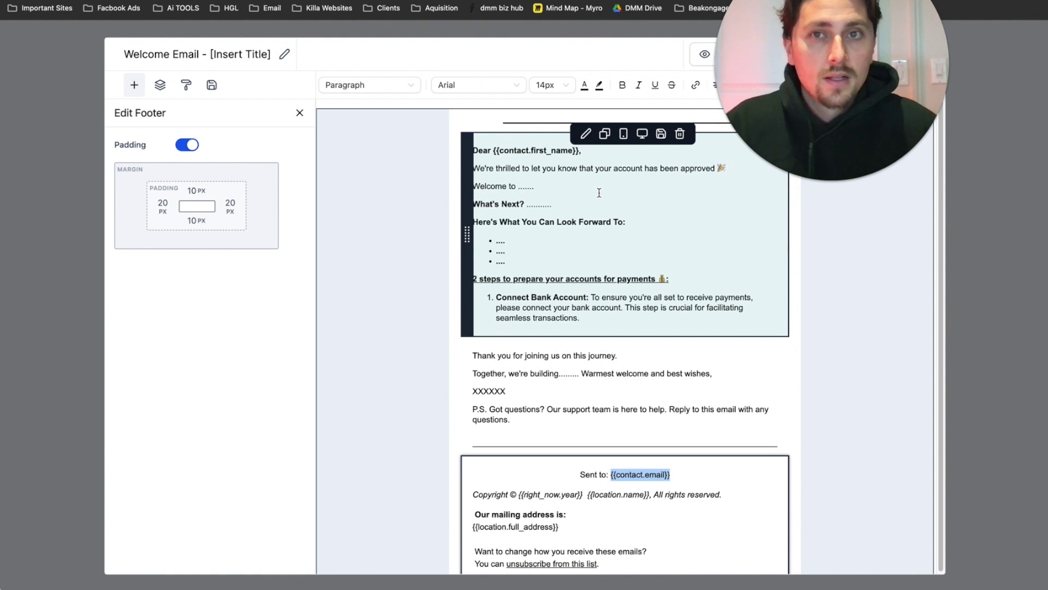
# - Highlight the greeting's first-name merge field and the footer's unsubscribe line, then close the editor
pyautogui.click(499, 151)
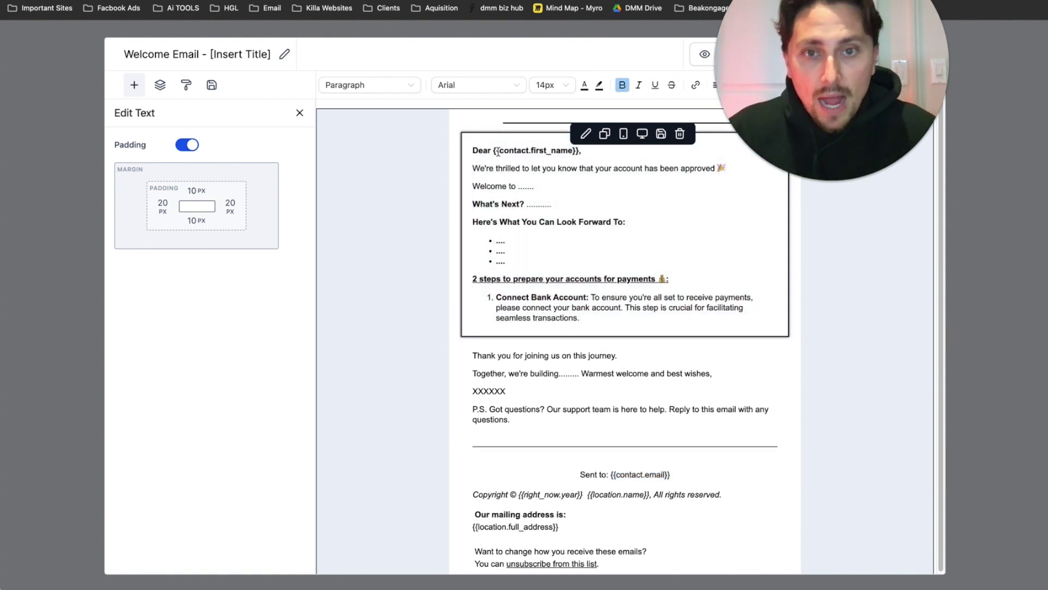
pyautogui.moveTo(499, 151); pyautogui.dragTo(575, 157)
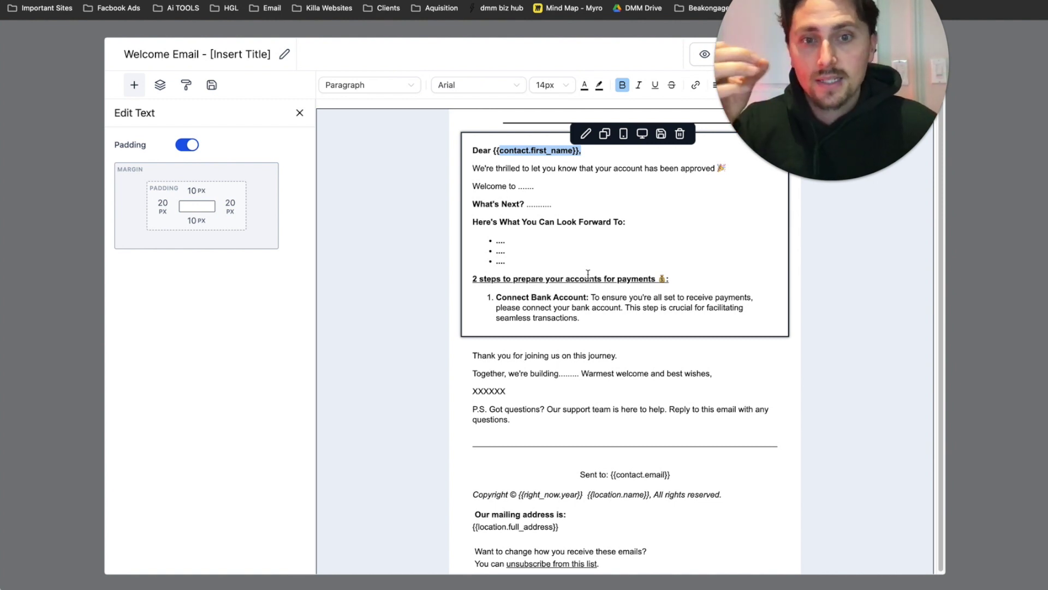
pyautogui.scroll(-1, 588, 274)
pyautogui.moveTo(722, 476); pyautogui.dragTo(466, 486)
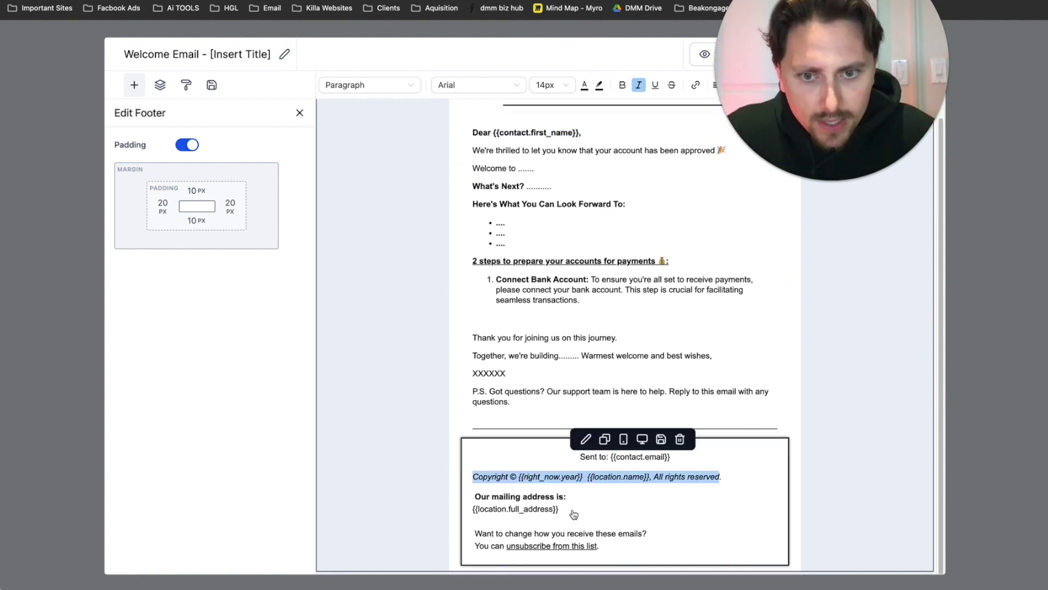
pyautogui.moveTo(543, 517); pyautogui.dragTo(478, 502)
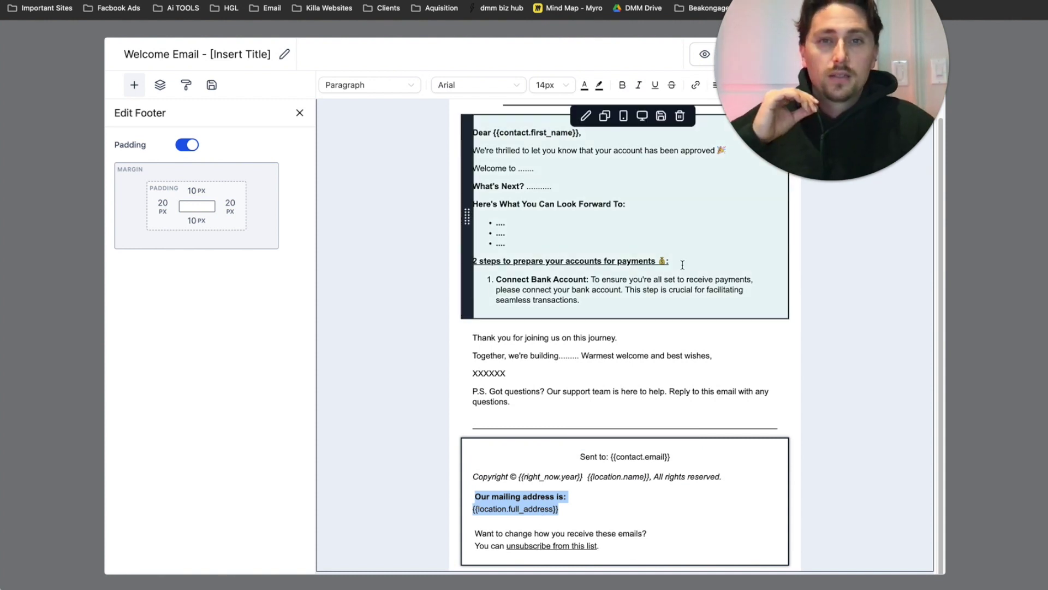
pyautogui.moveTo(490, 545); pyautogui.dragTo(599, 545)
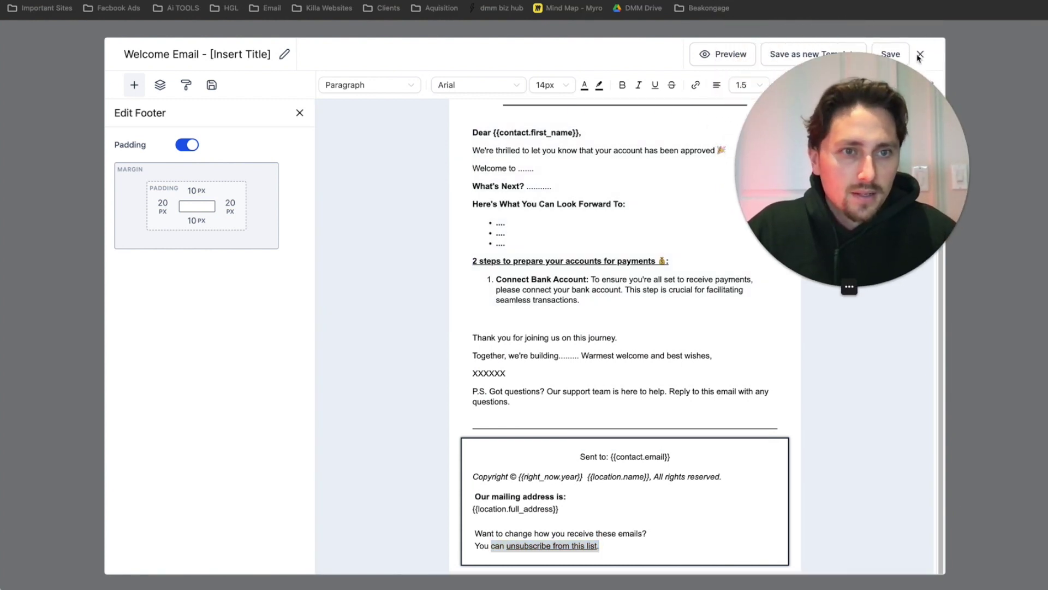
pyautogui.click(920, 56)
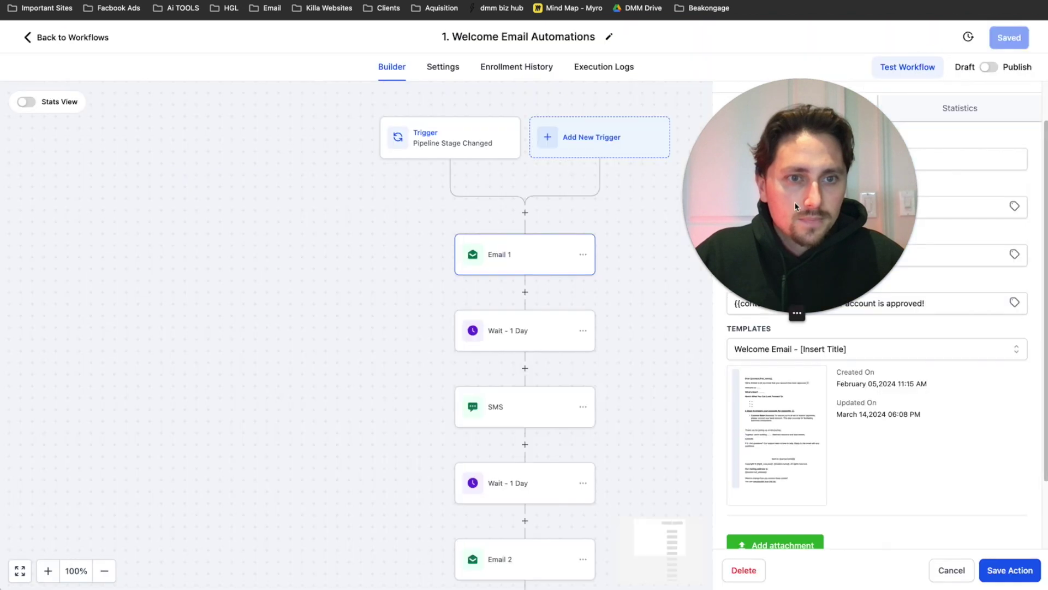
# - Point out Email 1's Subject label, then return to the setup-steps Google Doc at Step 5
pyautogui.scroll(-2, 806, 311)
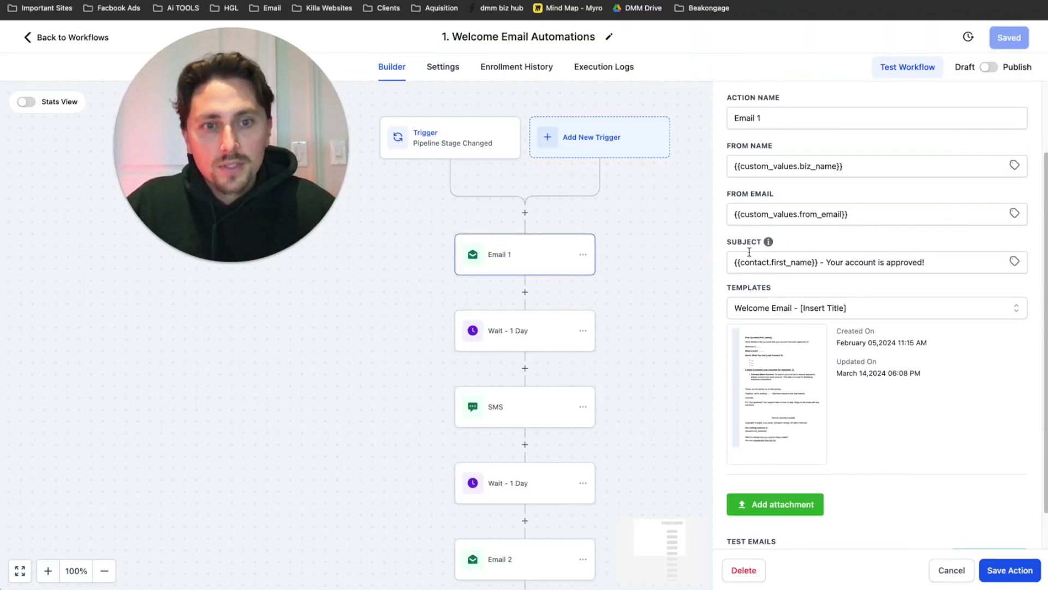
pyautogui.doubleClick(731, 241)
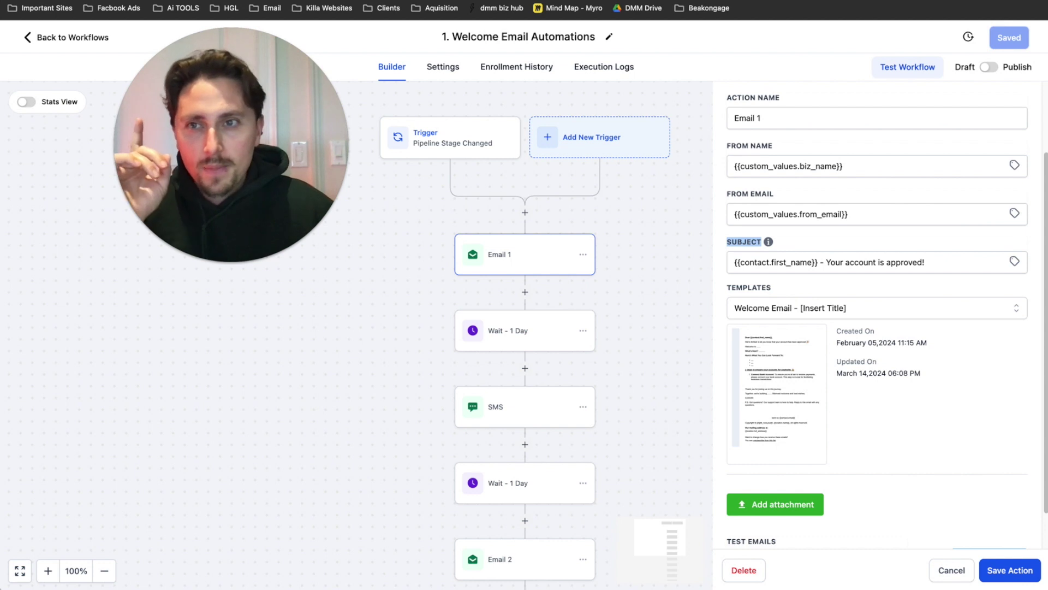
pyautogui.hotkey('ctrl', 'Tab')
pyautogui.moveTo(221, 140); pyautogui.dragTo(502, 118)
pyautogui.click(575, 374)
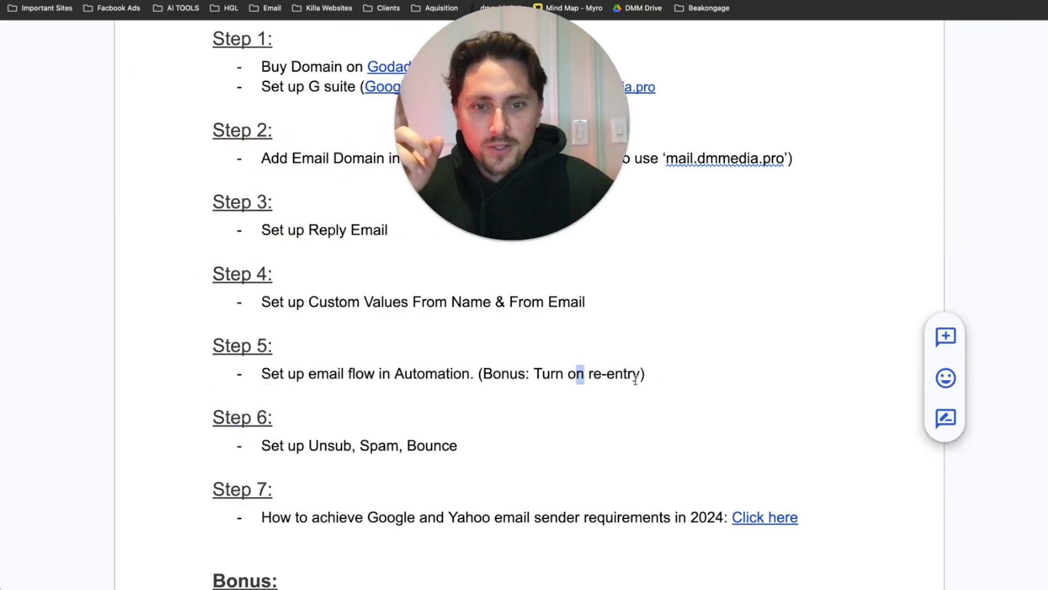
# - Highlight Step 5's '(Bonus: Turn on re-entry)' note and open the workflow Settings showing Allow re-entry on
pyautogui.moveTo(648, 374); pyautogui.dragTo(479, 375)
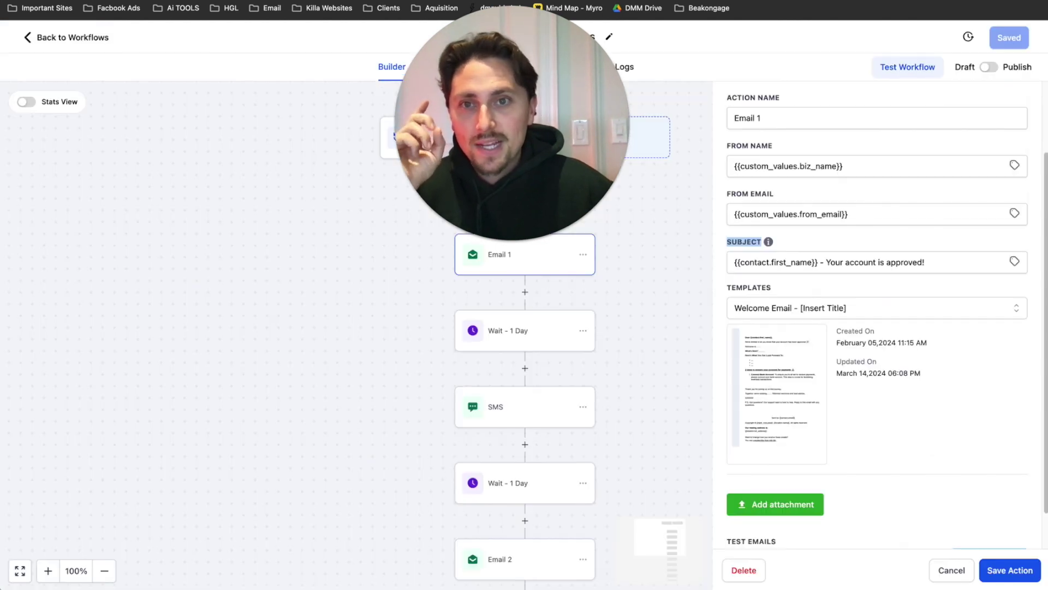
pyautogui.hotkey('ctrl', 'shift', 'Tab')
pyautogui.moveTo(500, 113); pyautogui.dragTo(165, 174)
pyautogui.click(442, 68)
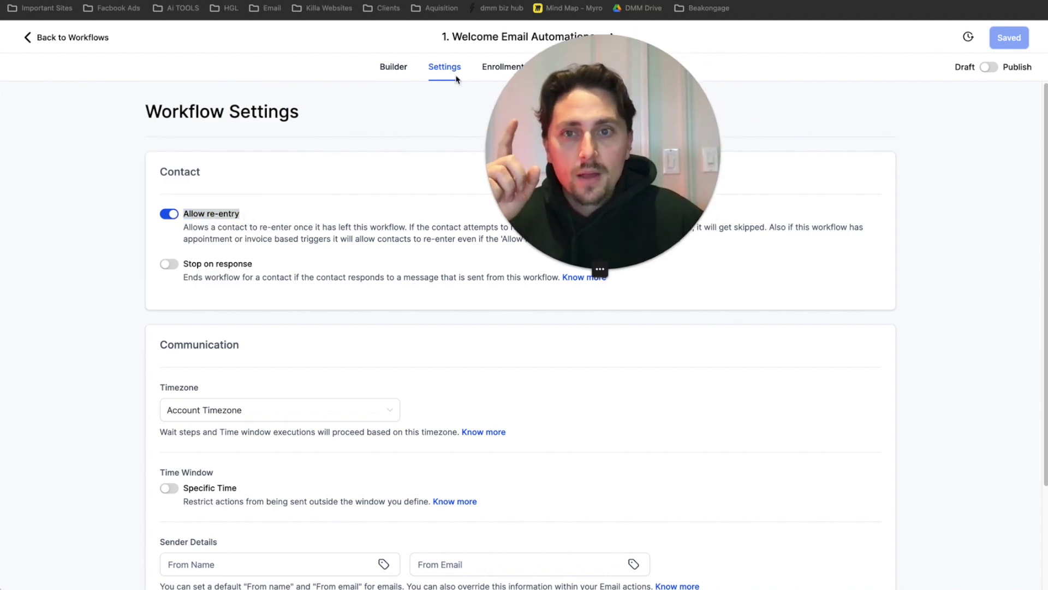
# - Check the workflow's Builder and Settings tabs, then leave for the 2. Email Automations workflow list
pyautogui.click(390, 70)
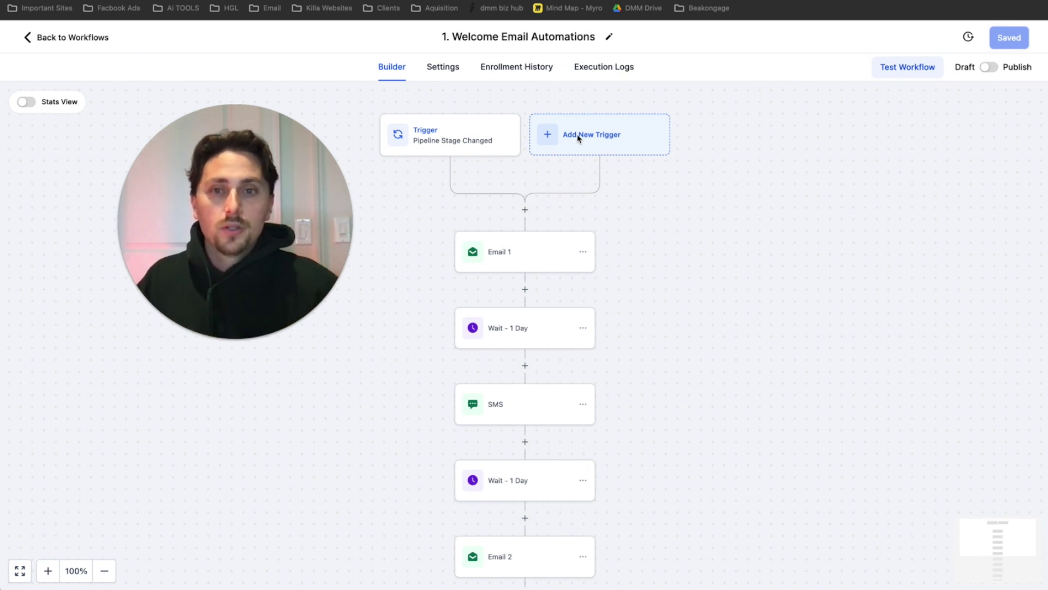
pyautogui.click(442, 68)
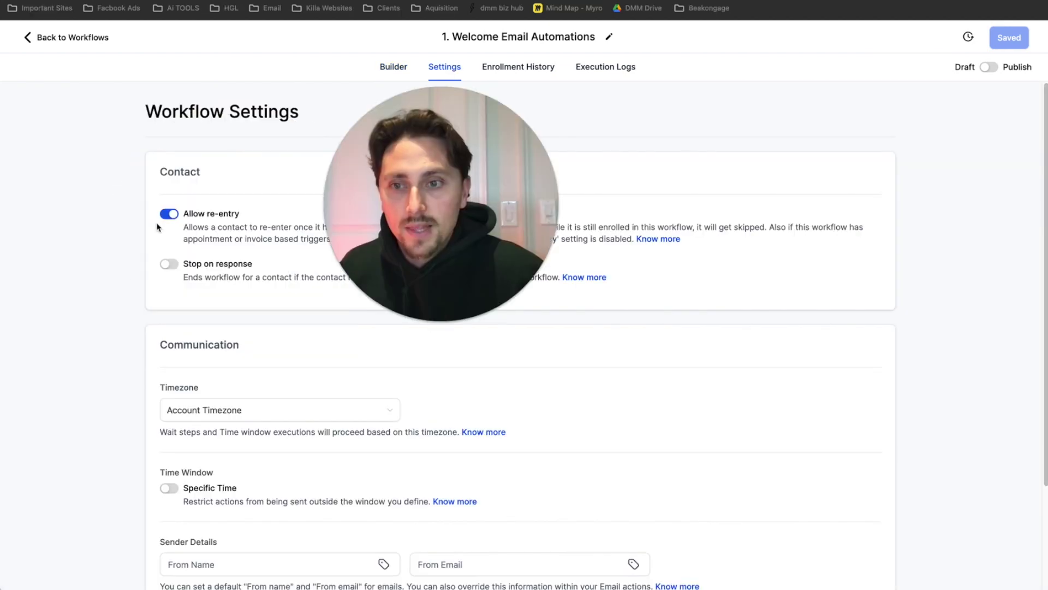
pyautogui.click(402, 68)
pyautogui.moveTo(333, 227); pyautogui.dragTo(290, 224)
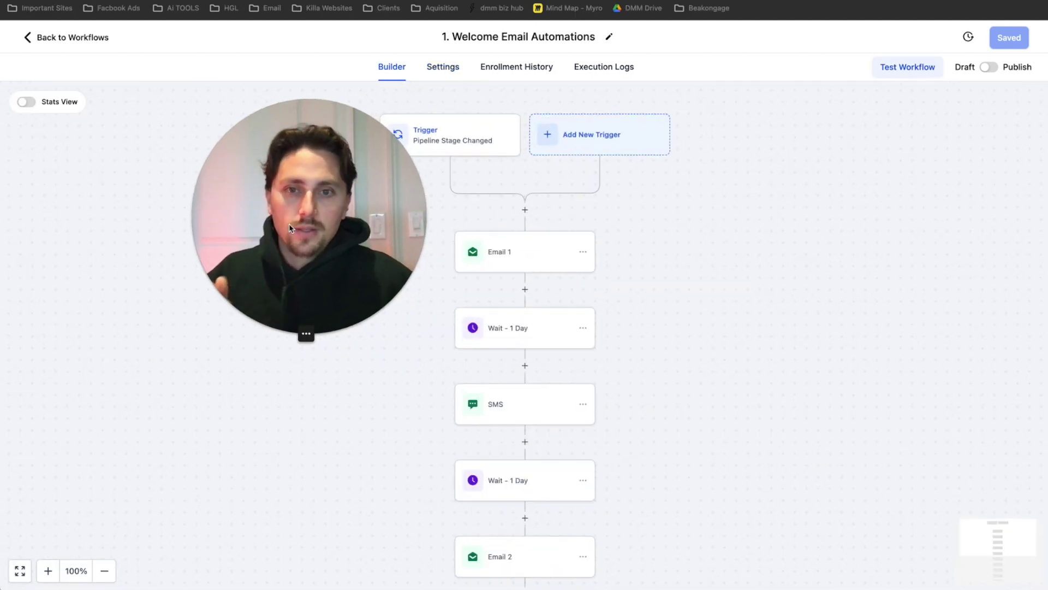
pyautogui.click(80, 44)
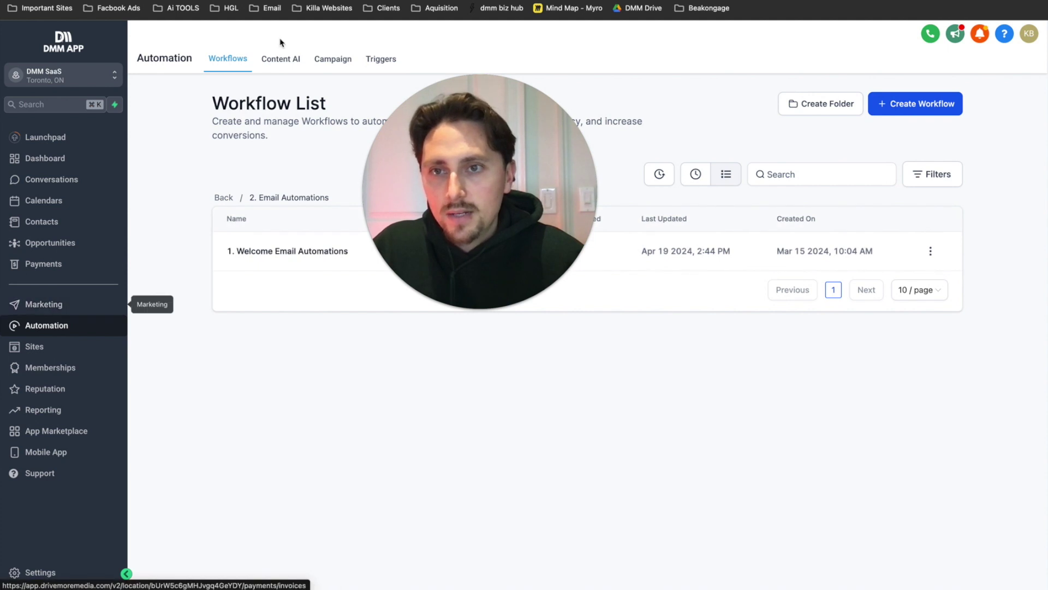
# - Go to Marketing > Emails > Templates to view the Welcome Email - [Insert Title] template
pyautogui.click(32, 304)
pyautogui.moveTo(266, 60)
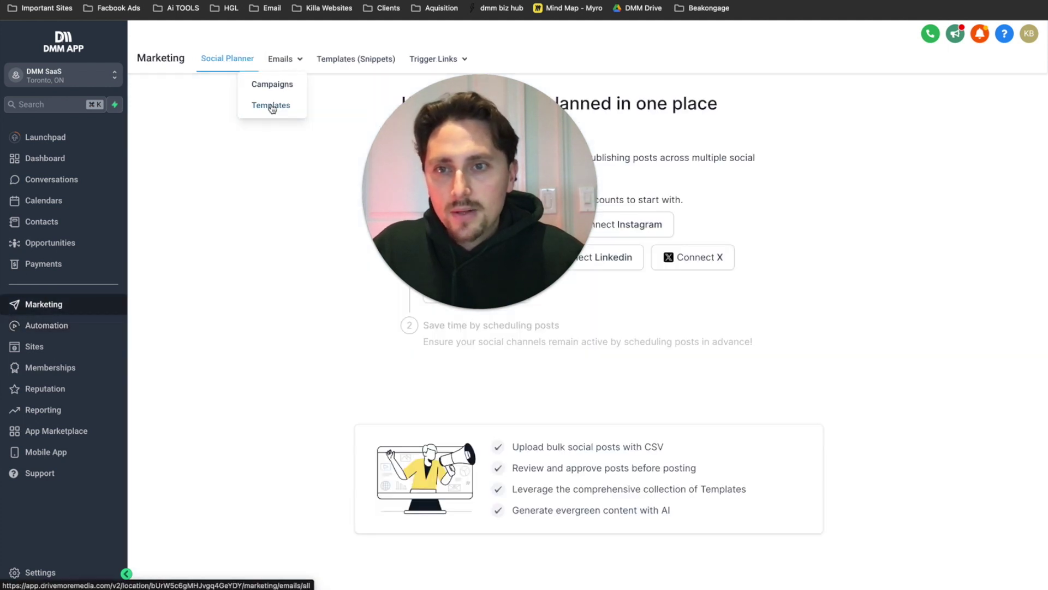
pyautogui.click(271, 105)
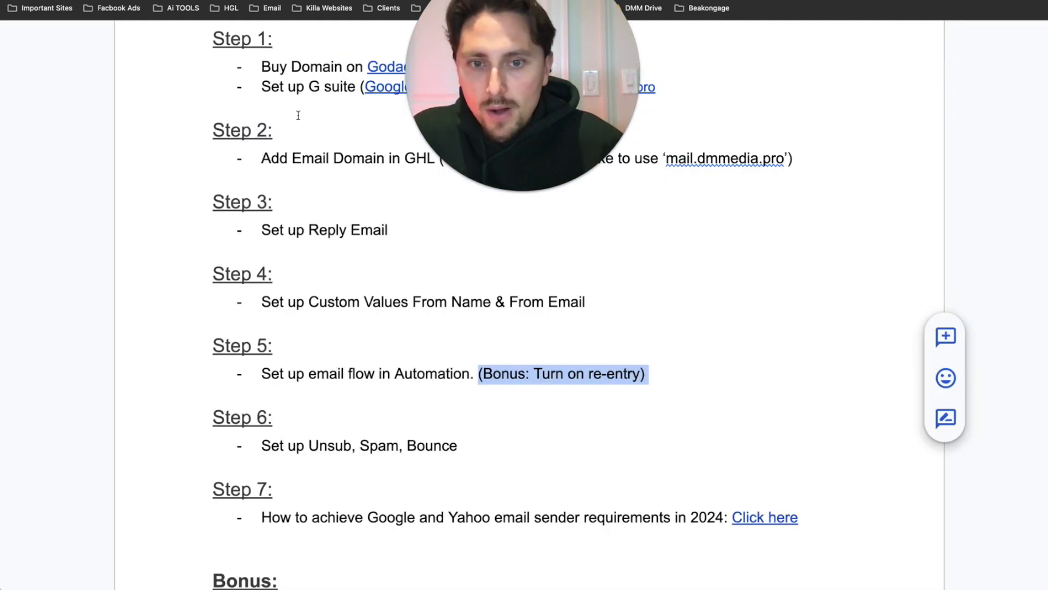
pyautogui.scroll(-1, 353, 364)
pyautogui.moveTo(448, 404); pyautogui.dragTo(296, 410)
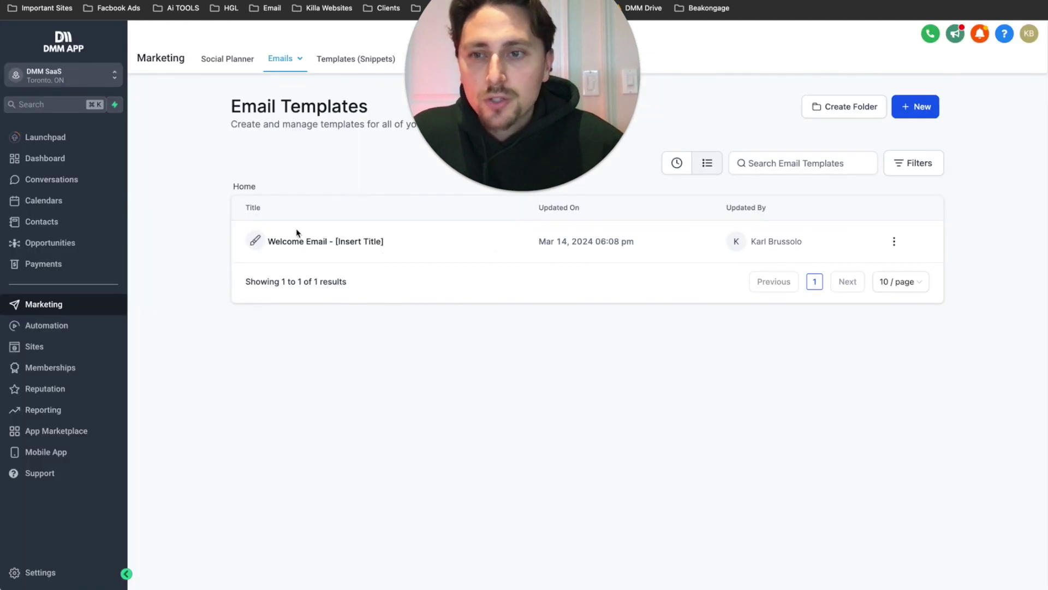
# - Open the Email Bounced workflow from Automation's Email & SMS Backend folder
pyautogui.click(70, 325)
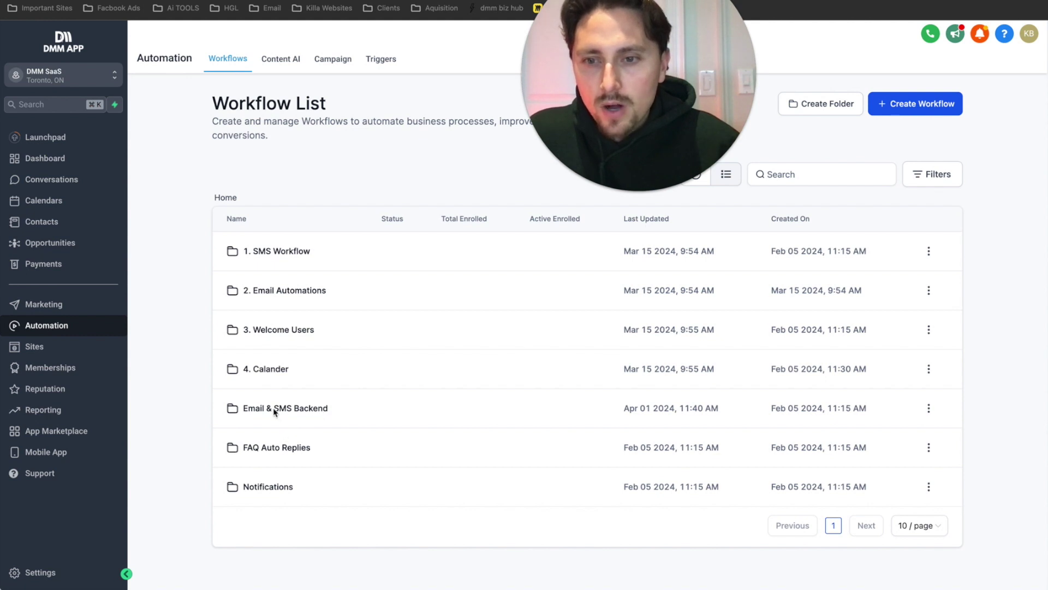
pyautogui.click(287, 416)
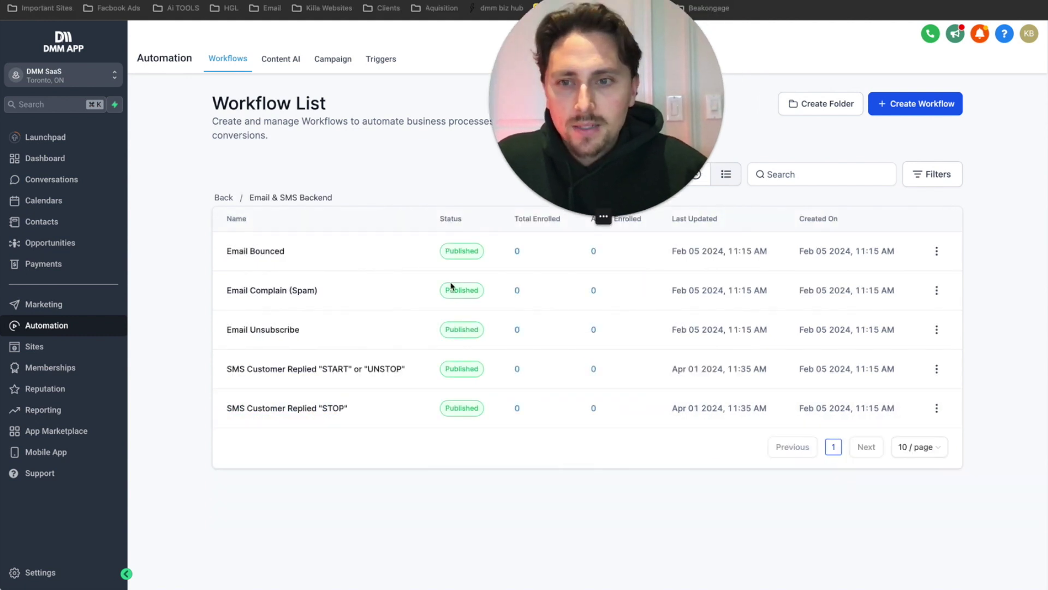
pyautogui.click(267, 251)
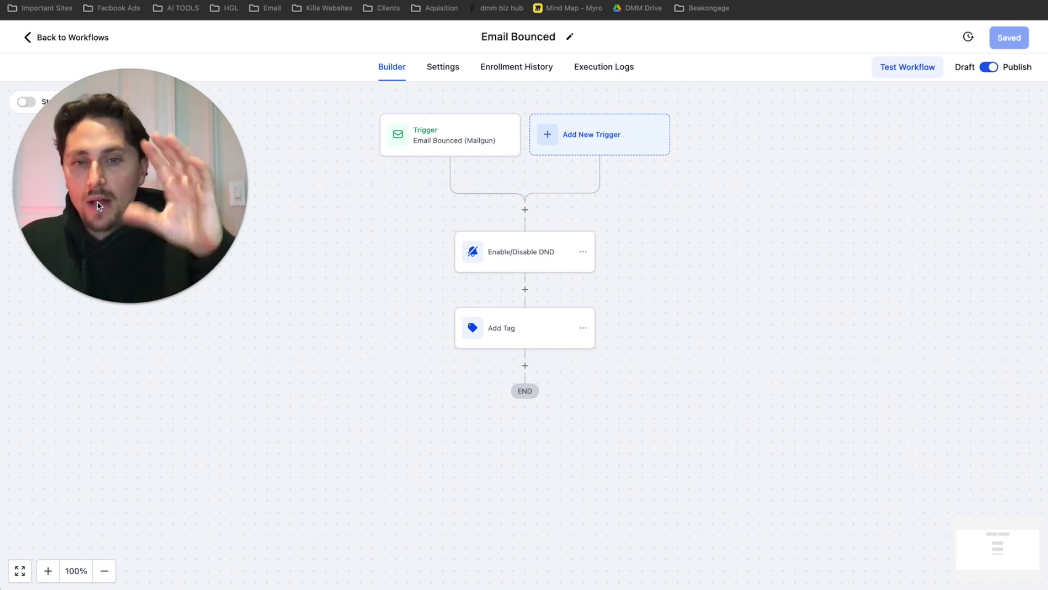
# - Review the Mailgun bounce trigger's settings, keeping its Event filter
pyautogui.moveTo(128, 168)
pyautogui.moveTo(129, 168); pyautogui.dragTo(204, 127)
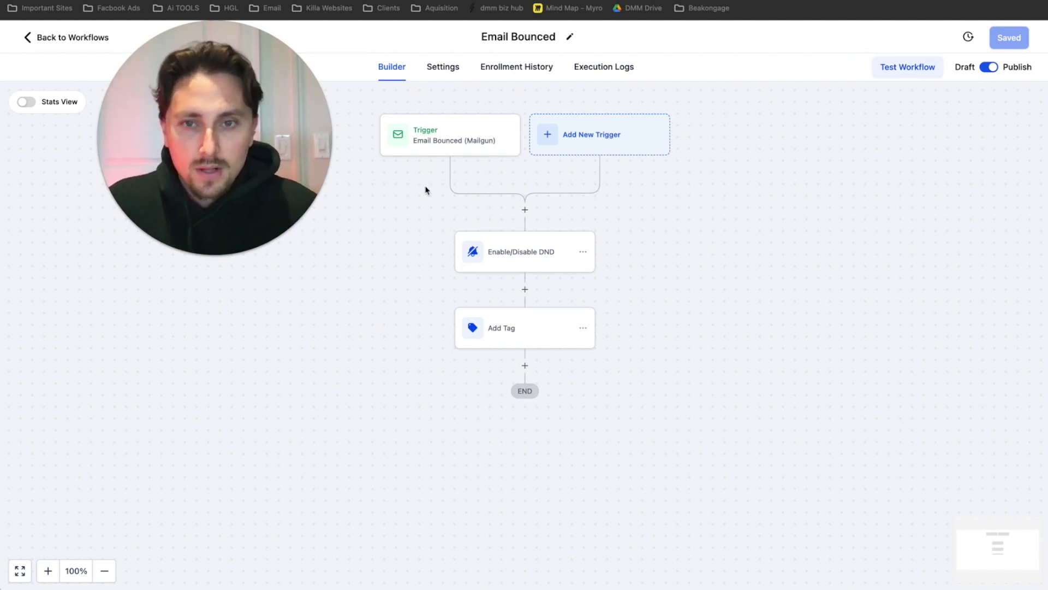
pyautogui.click(431, 142)
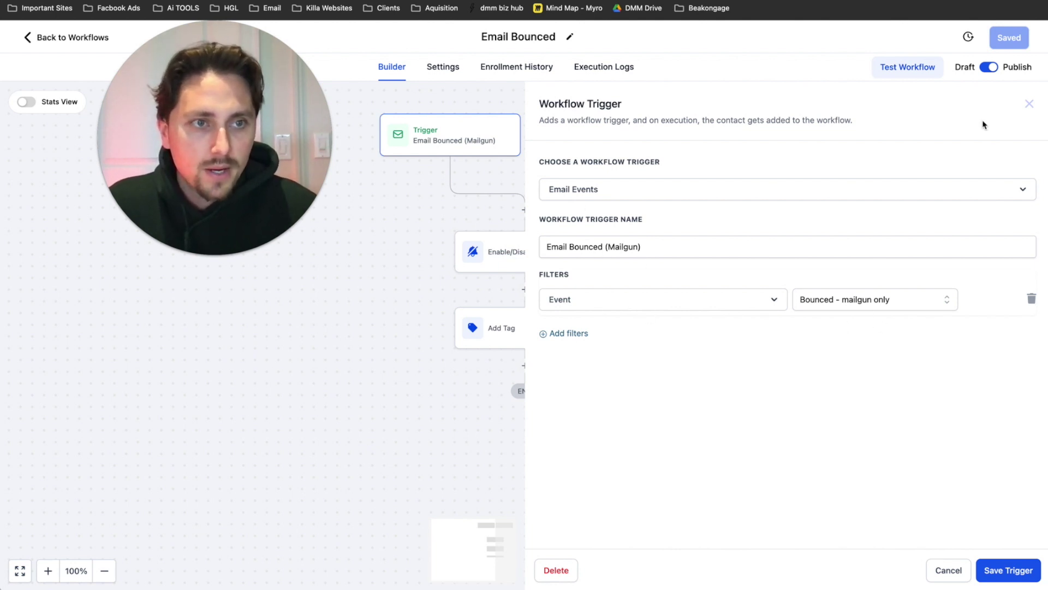
pyautogui.click(686, 298)
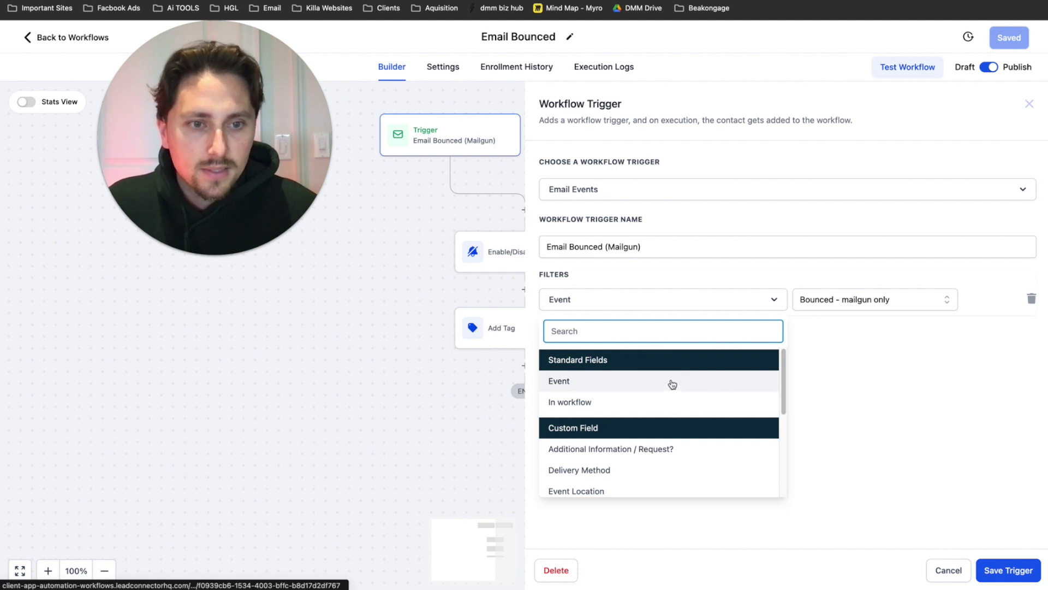
pyautogui.click(766, 357)
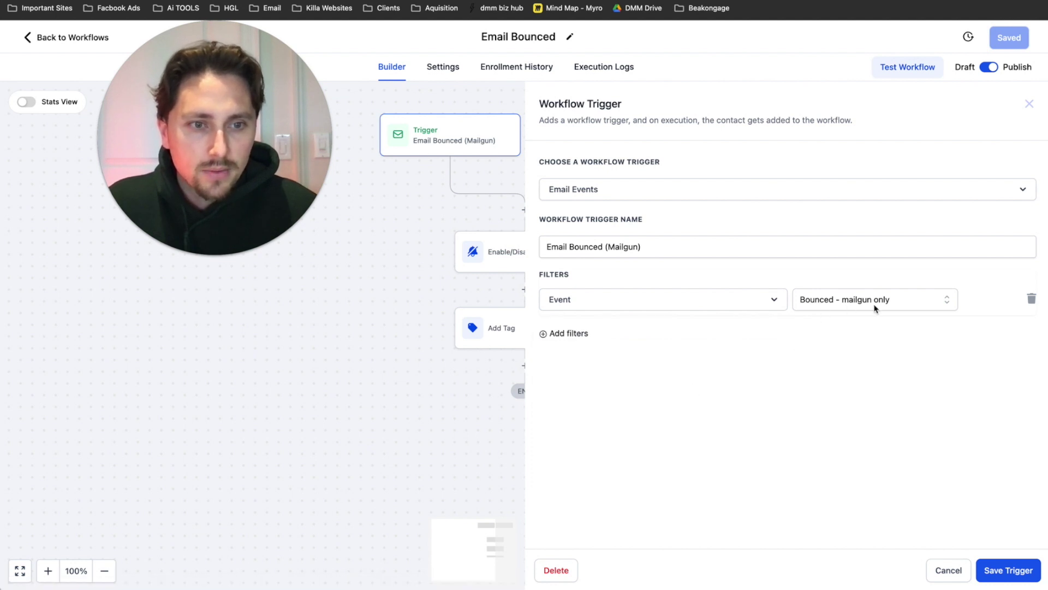
pyautogui.click(1029, 103)
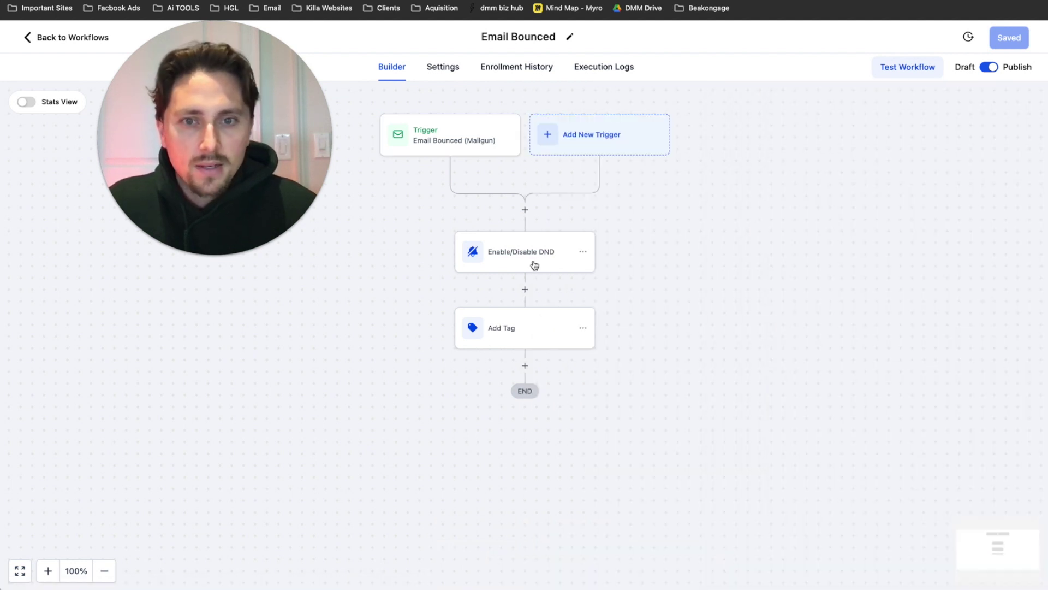
# - Review the Enable/Disable DND and Add Tag steps, then return to the Email & SMS Backend list
pyautogui.click(532, 264)
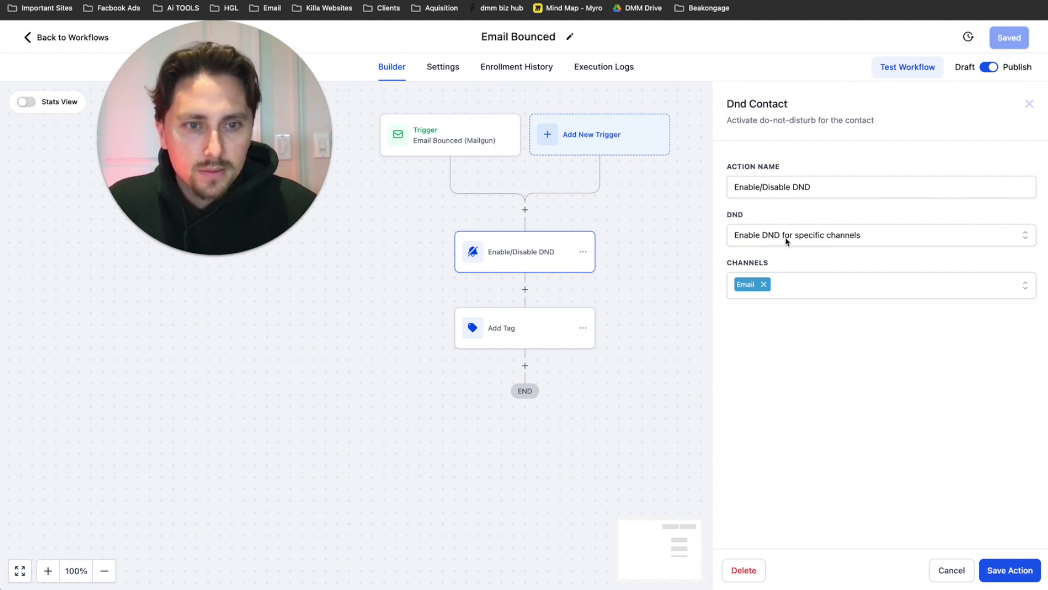
pyautogui.click(1029, 104)
pyautogui.click(505, 319)
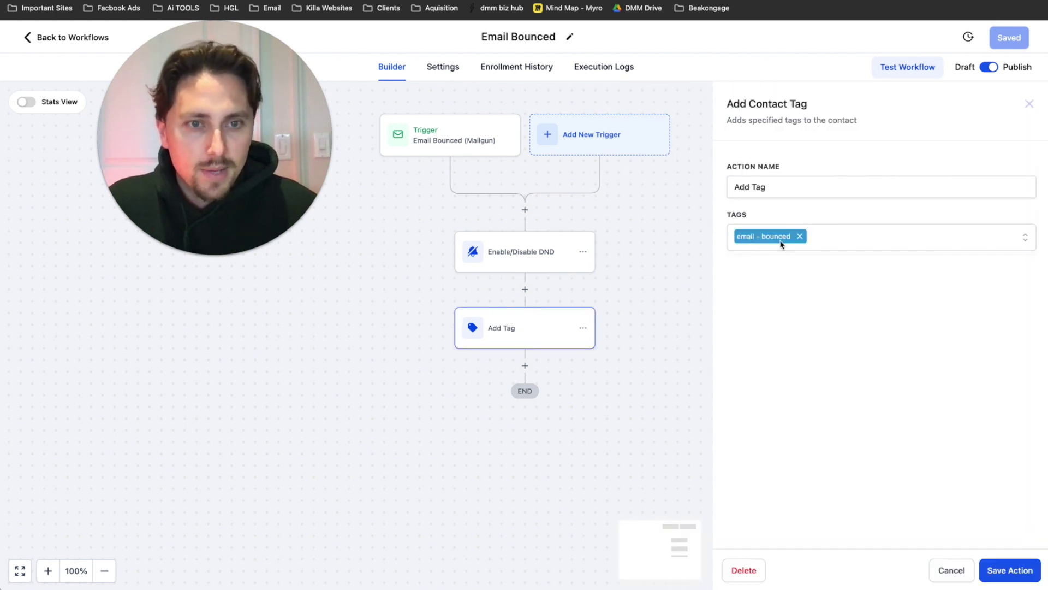
pyautogui.click(1029, 103)
pyautogui.moveTo(196, 114); pyautogui.dragTo(210, 188)
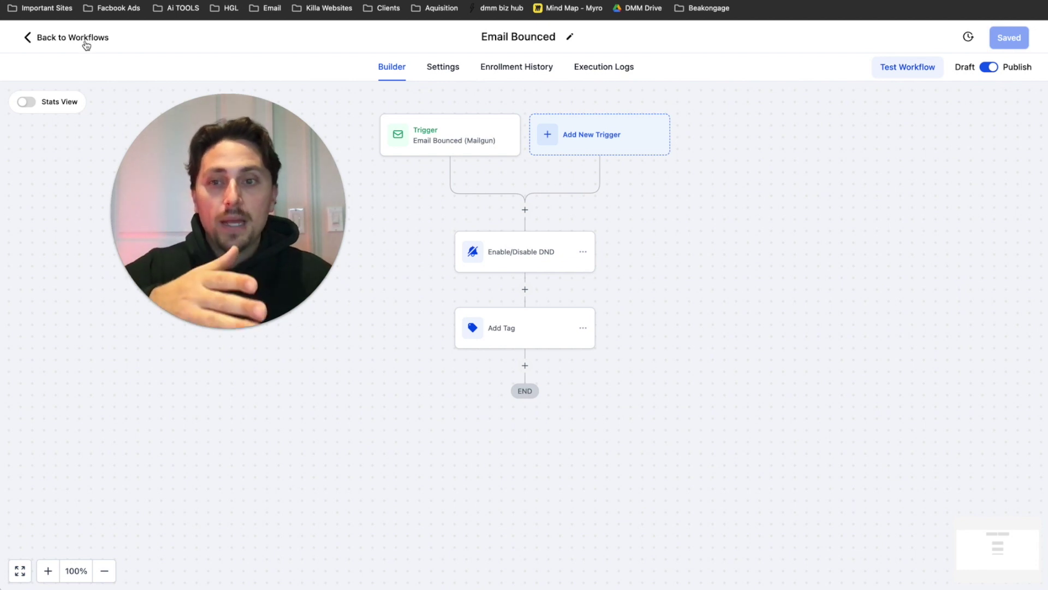
pyautogui.click(86, 43)
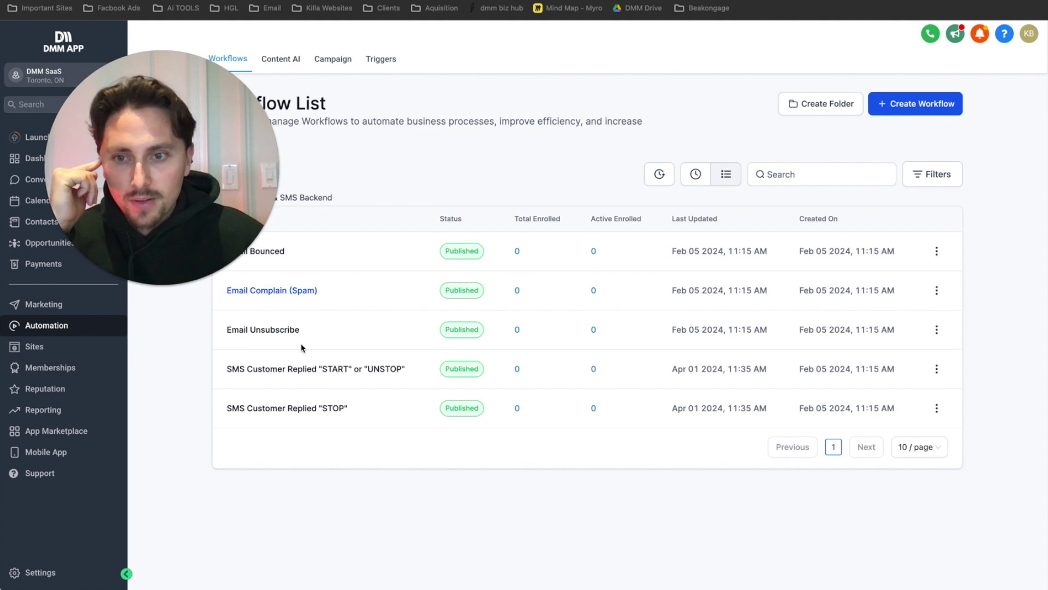
pyautogui.click(279, 297)
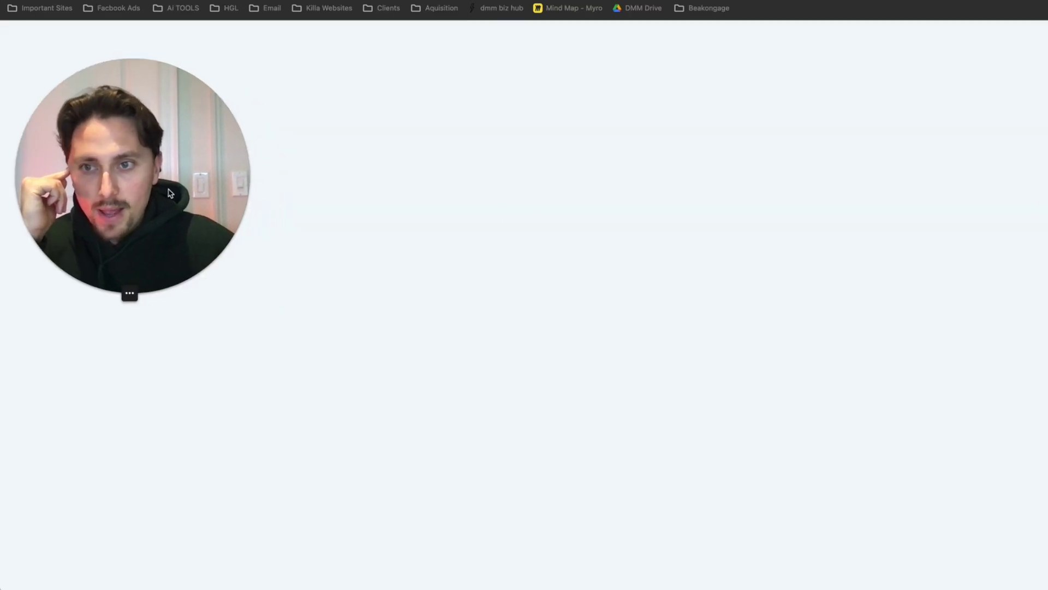
pyautogui.click(471, 152)
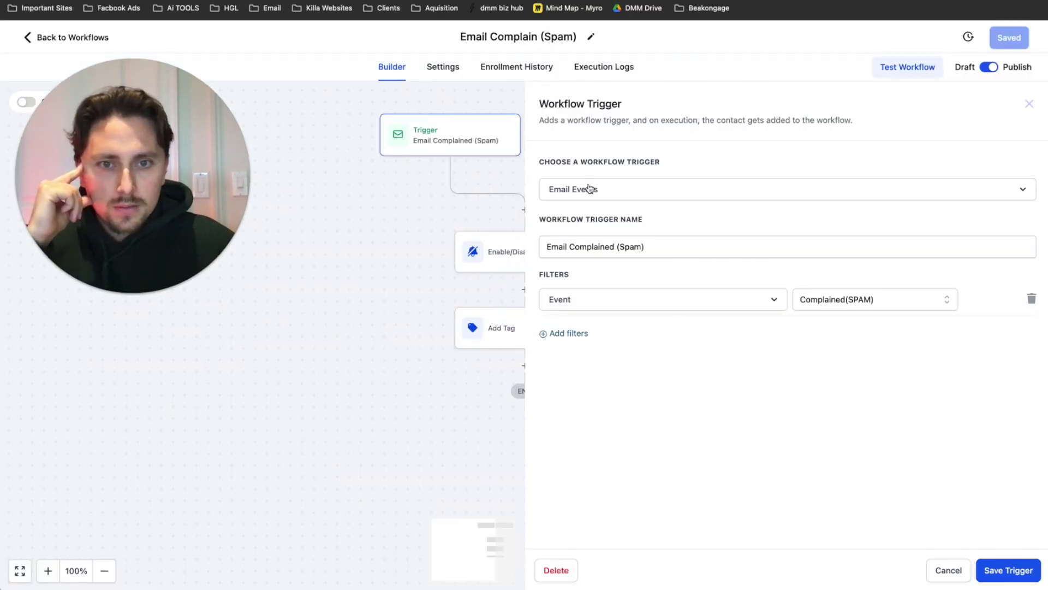
pyautogui.click(616, 252)
pyautogui.click(588, 303)
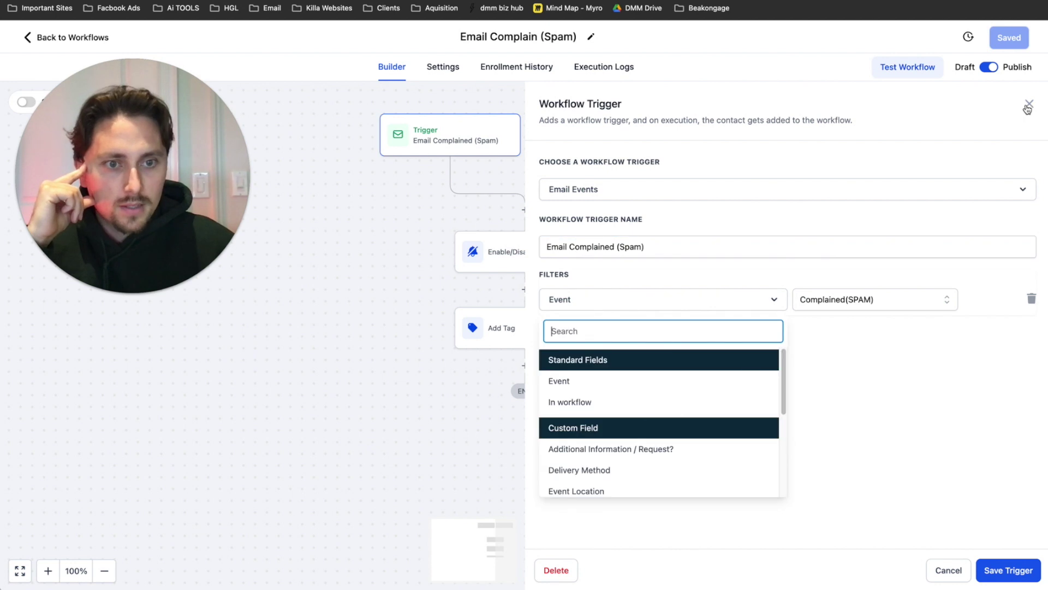
pyautogui.click(555, 268)
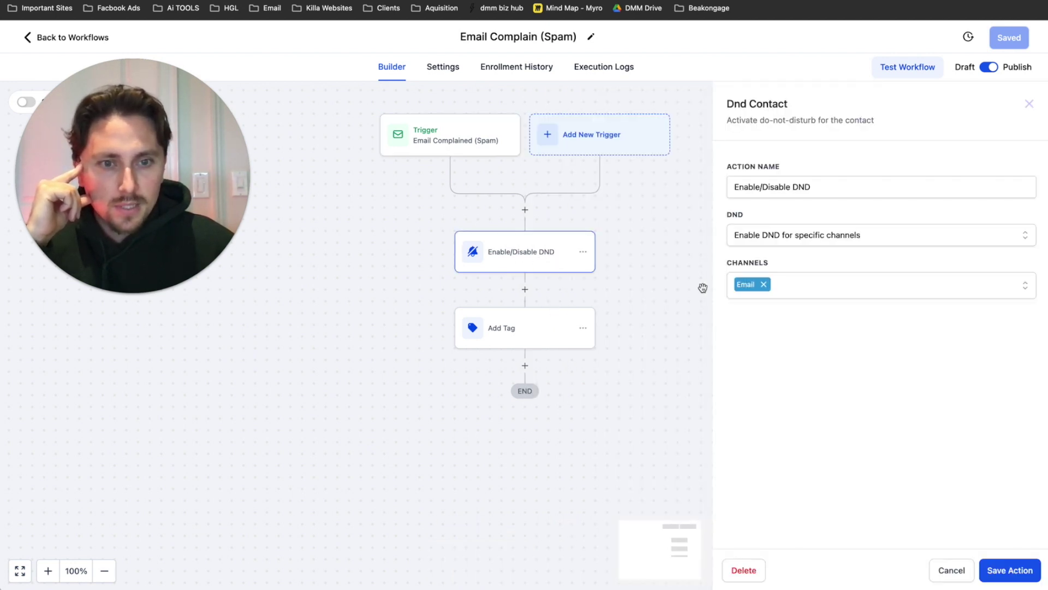
pyautogui.click(778, 240)
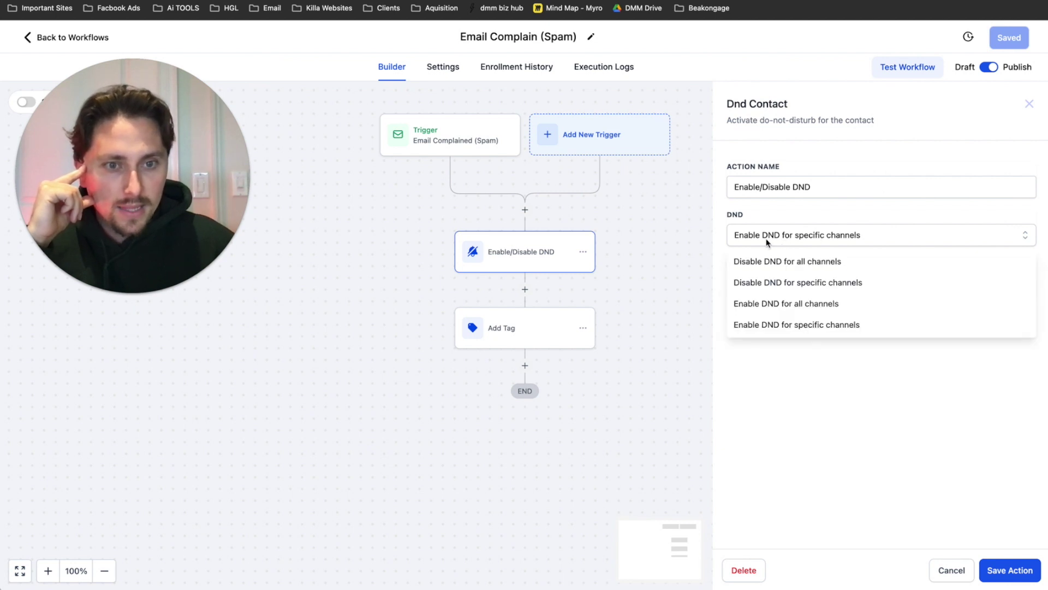
pyautogui.click(1029, 103)
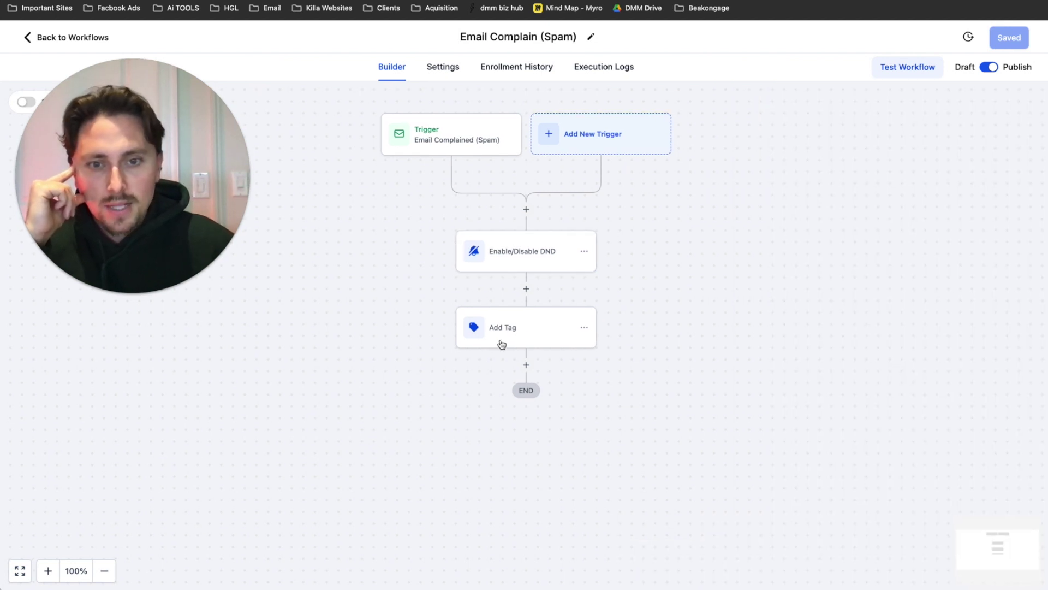
pyautogui.click(474, 335)
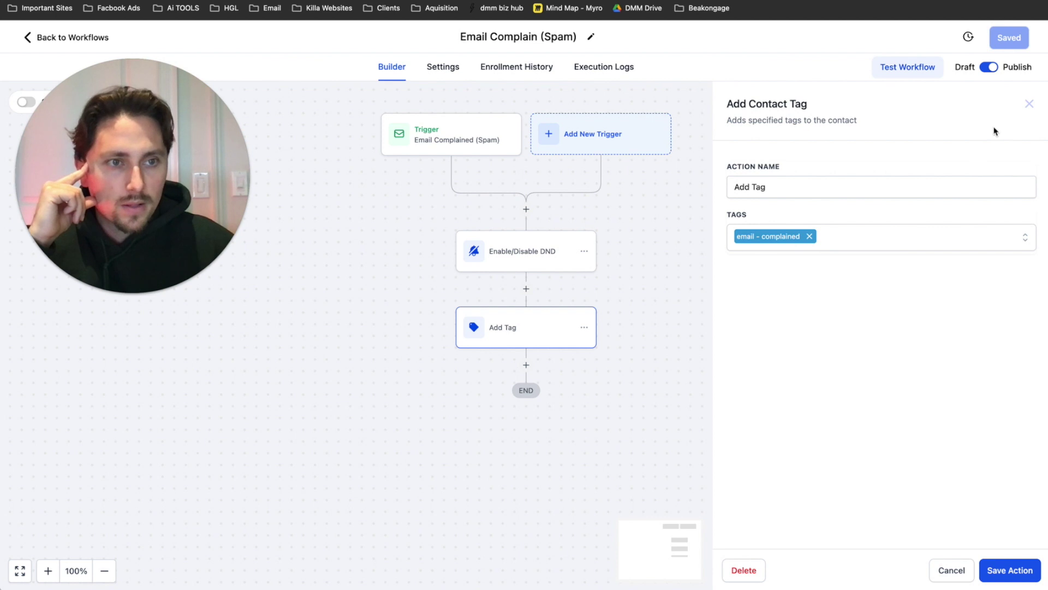
pyautogui.click(1029, 104)
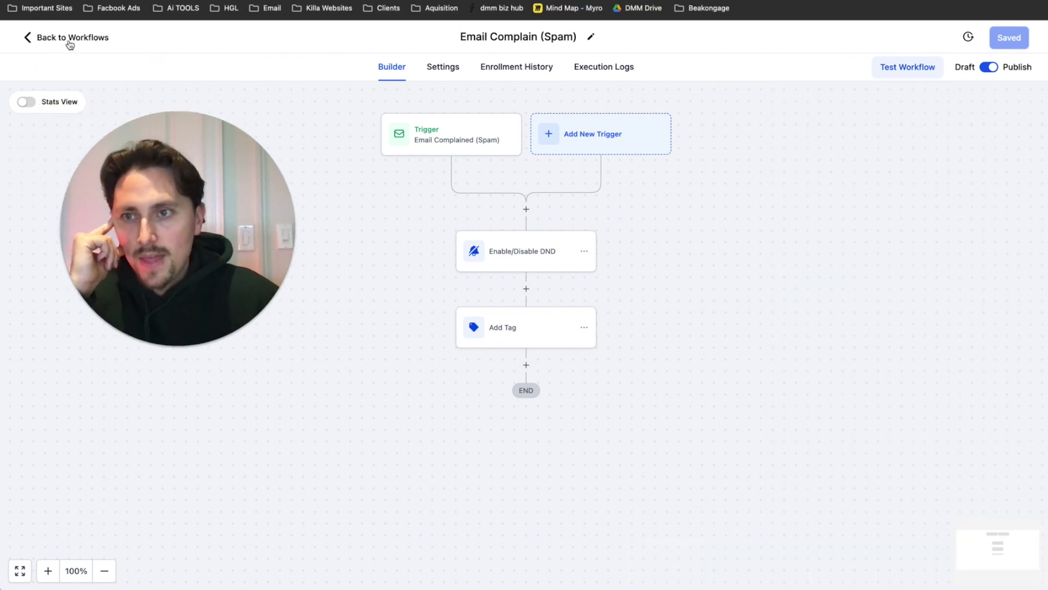
pyautogui.click(65, 39)
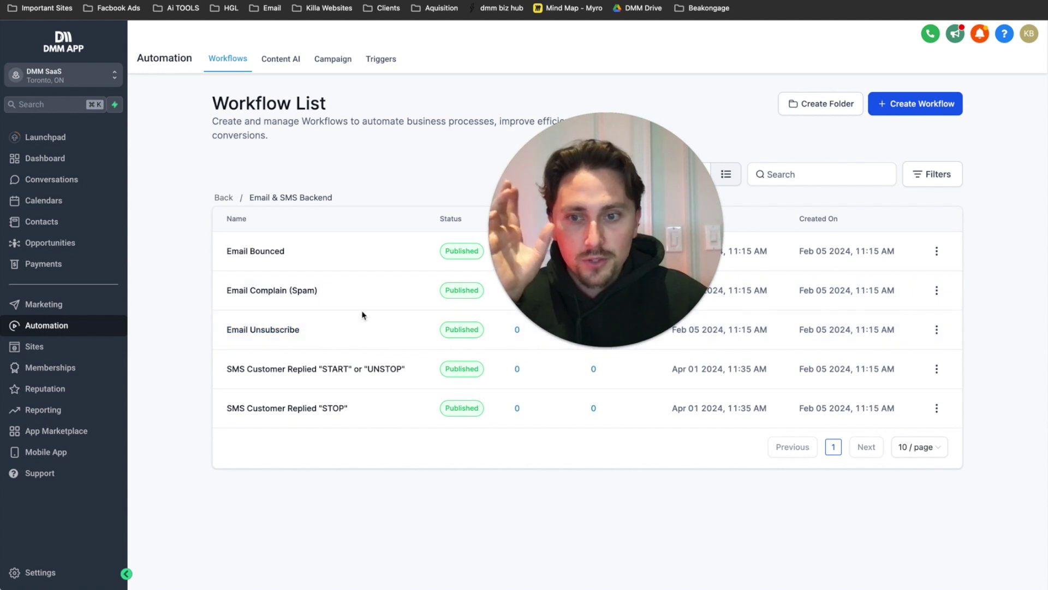
pyautogui.click(292, 329)
# - Review the Email Unsubscribe trigger, Enable/Disable DND and Add Tag step settings
pyautogui.click(453, 136)
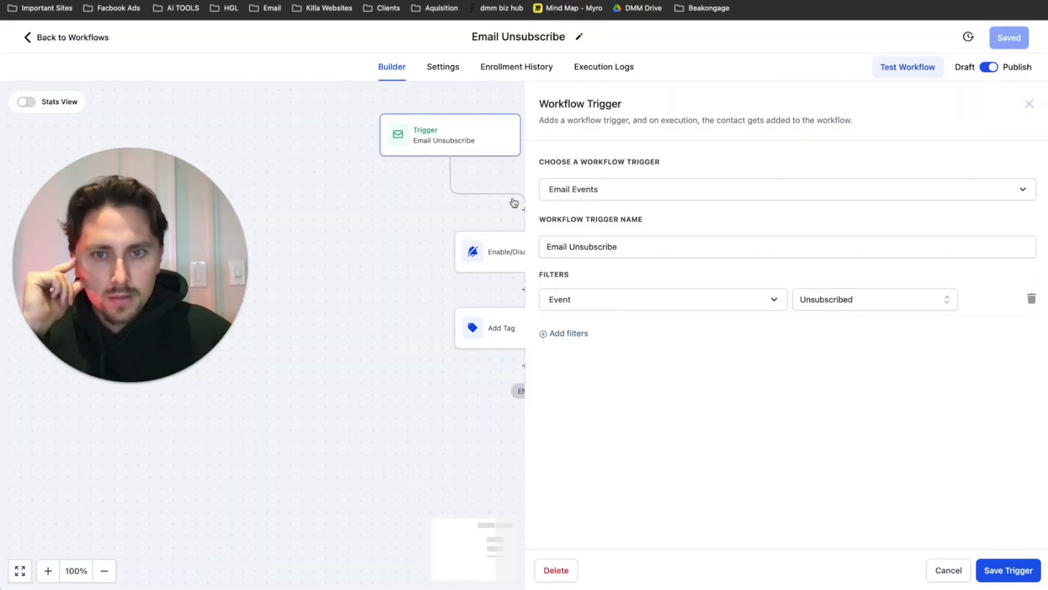
pyautogui.click(1029, 104)
pyautogui.click(516, 259)
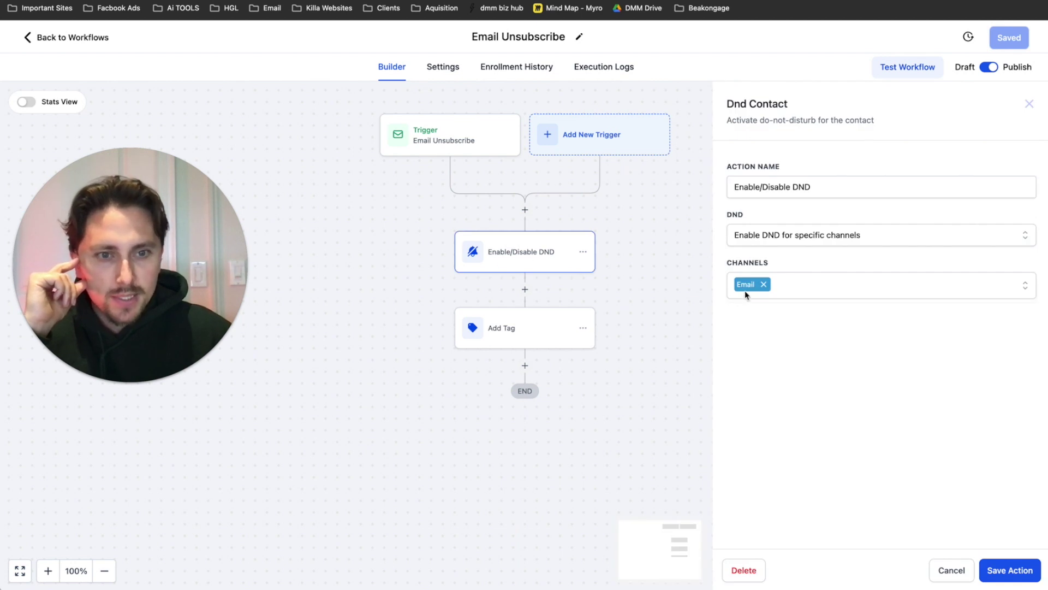
pyautogui.click(1029, 104)
pyautogui.click(598, 331)
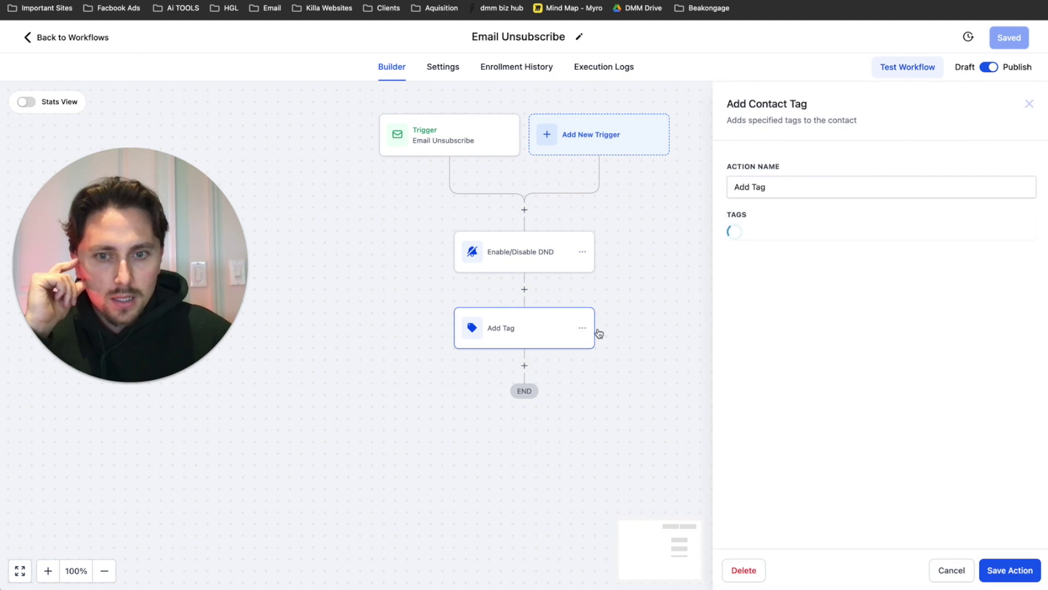
pyautogui.click(1029, 104)
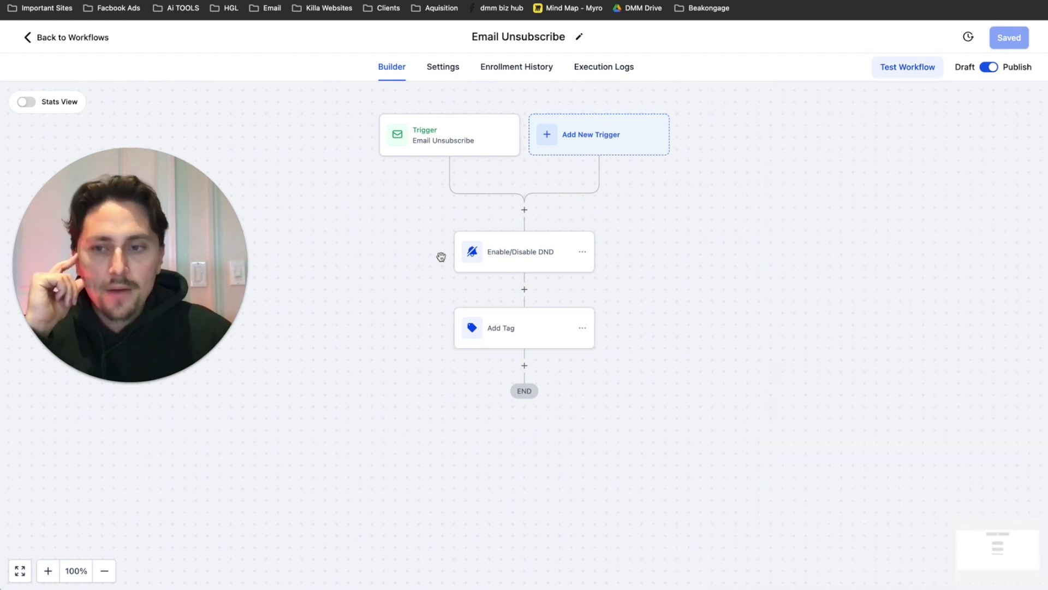
# - Add a Remove Contact Tag step removing 'subscribed' after Add Tag, and save the workflow
pyautogui.click(524, 365)
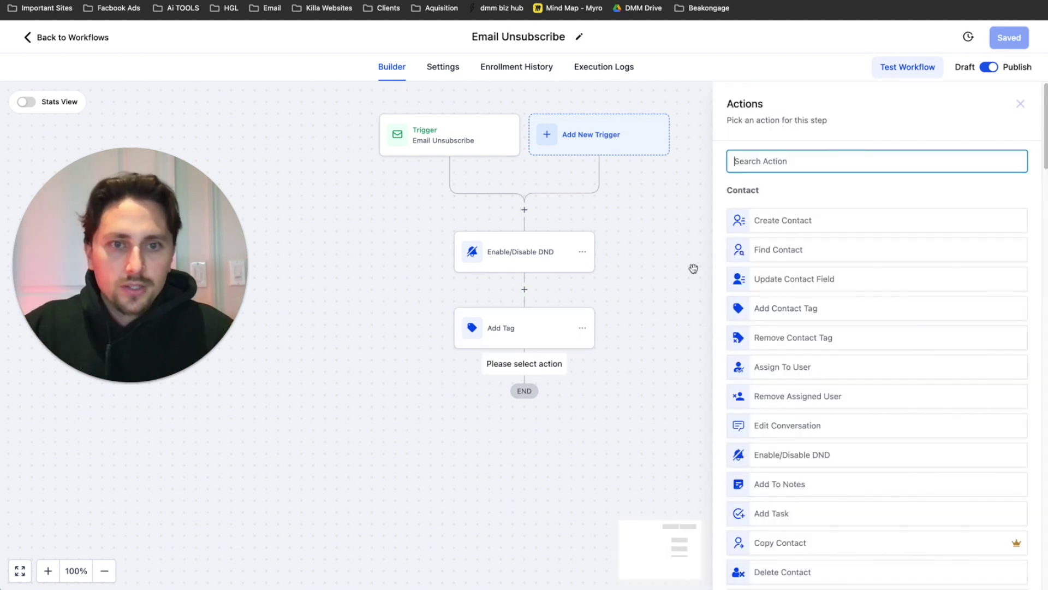
pyautogui.write('a')
pyautogui.press('BackSpace')
pyautogui.write('remo')
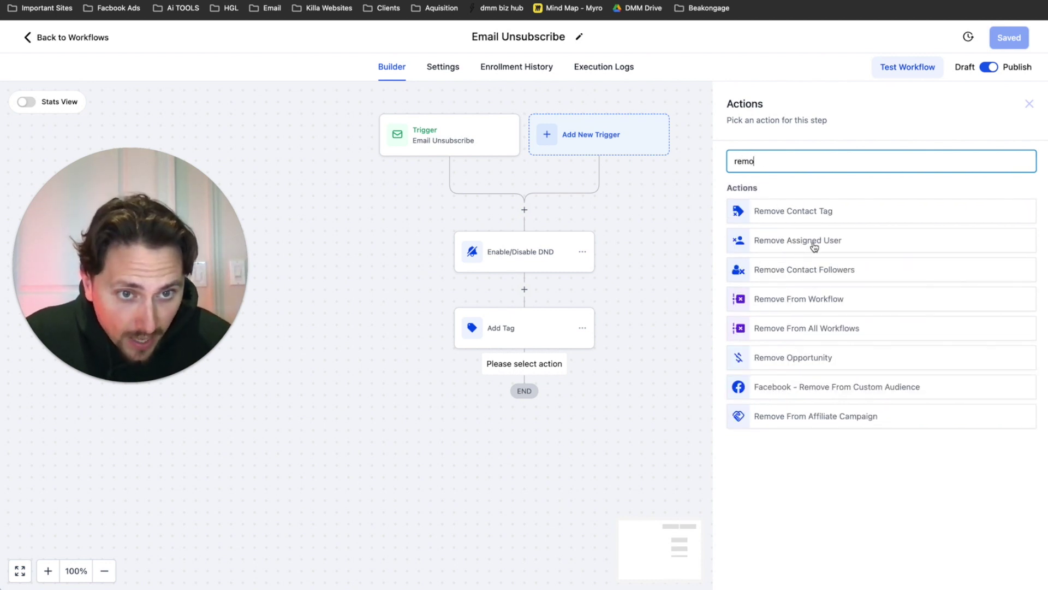
pyautogui.click(831, 220)
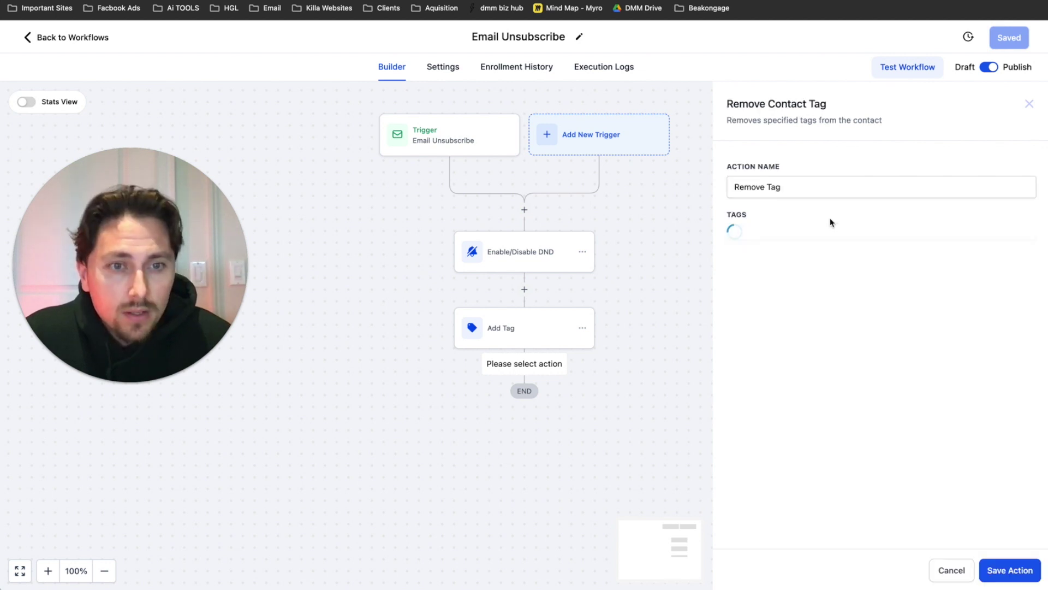
pyautogui.click(814, 234)
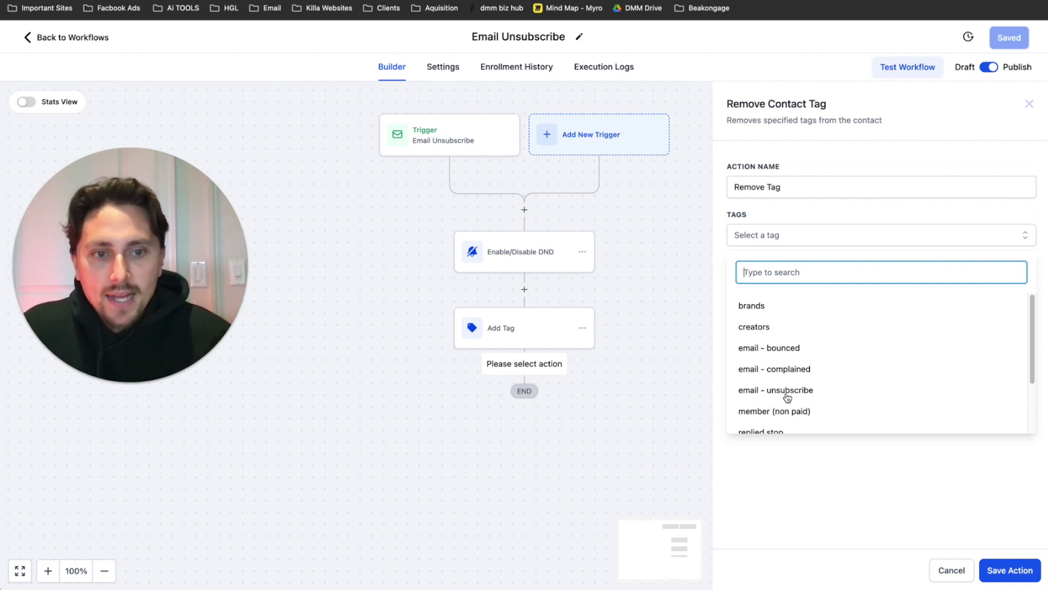
pyautogui.scroll(-3, 835, 385)
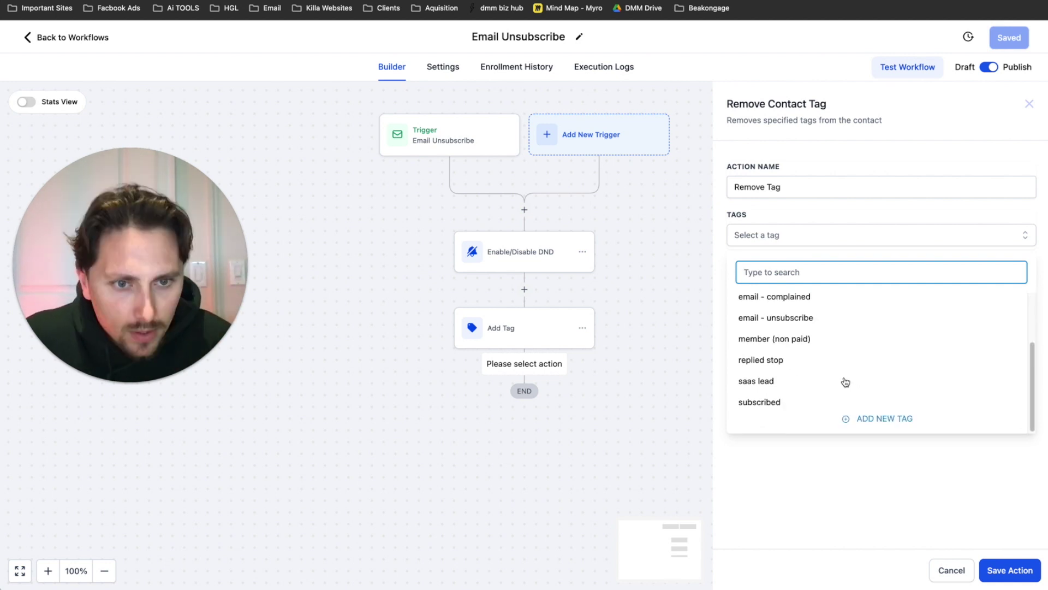
pyautogui.click(762, 404)
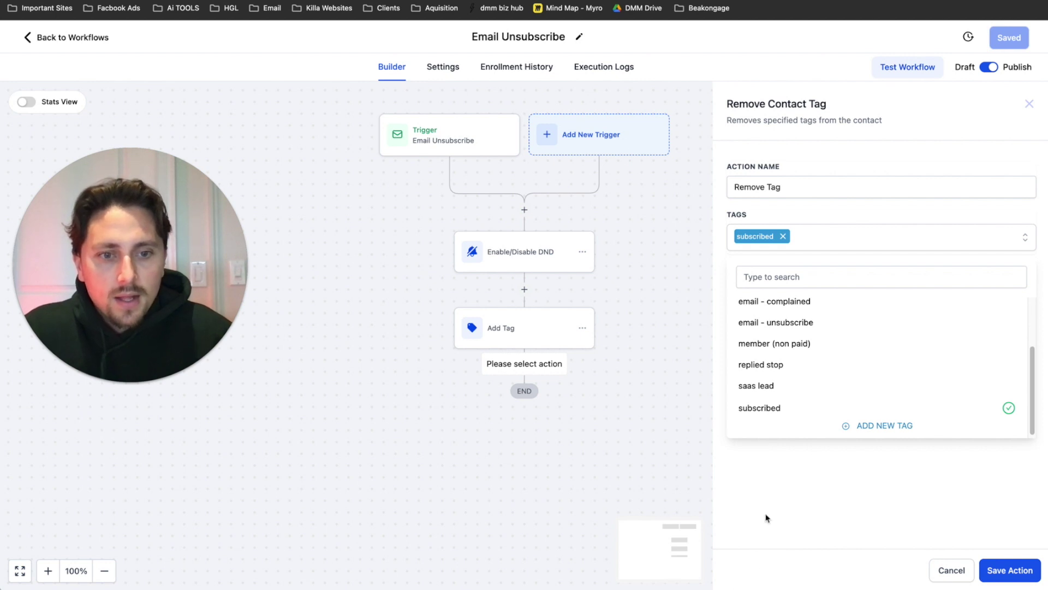
pyautogui.click(757, 550)
pyautogui.click(1004, 571)
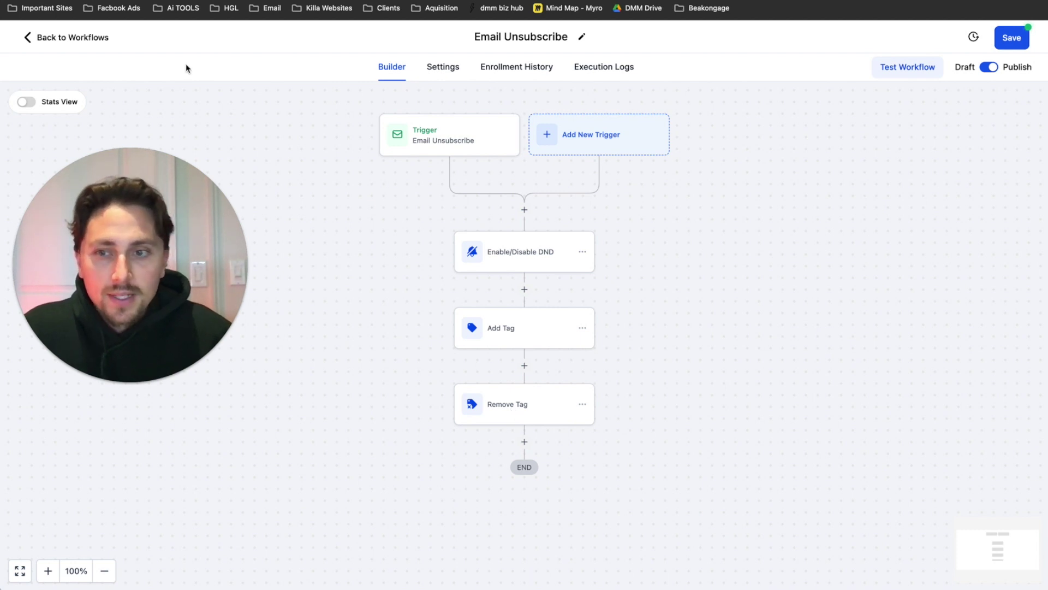
pyautogui.click(1012, 38)
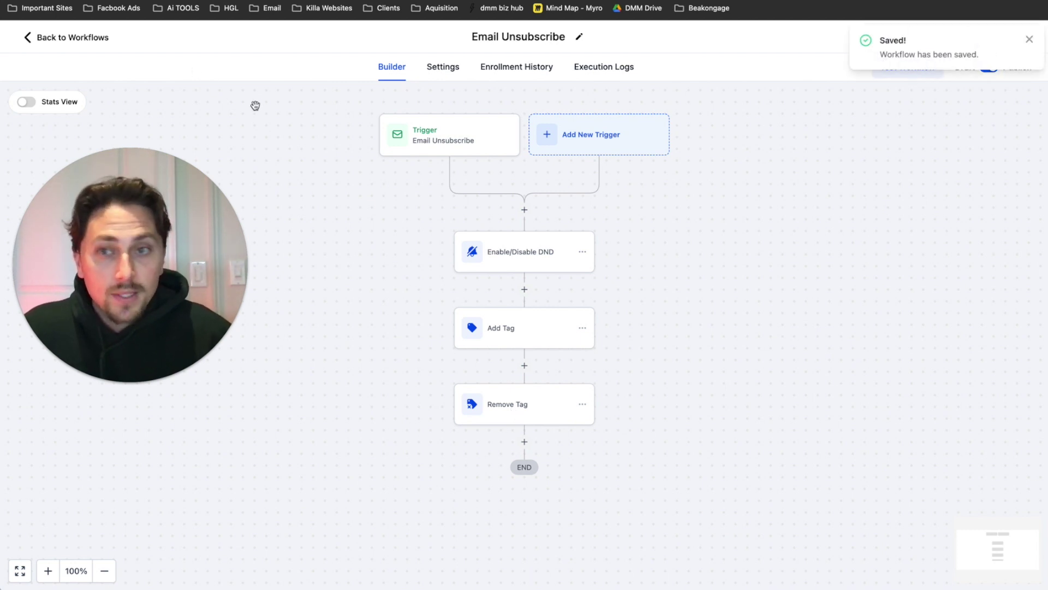
# - Return to the workflow list and highlight Step 7's sender-requirements line in the setup checklist
pyautogui.click(54, 39)
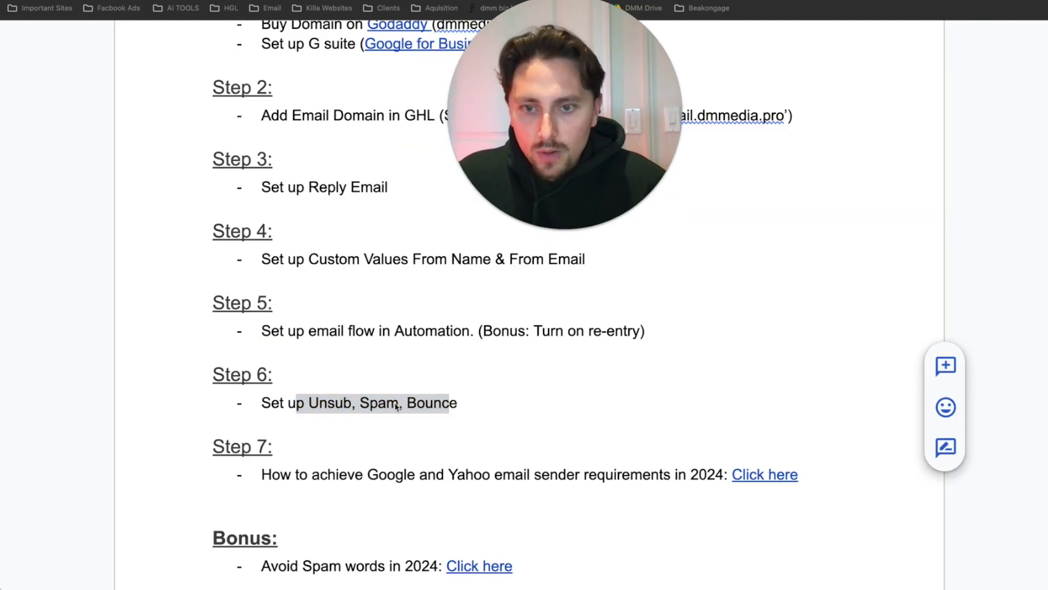
pyautogui.scroll(-1, 258, 429)
pyautogui.click(259, 429)
pyautogui.moveTo(259, 429); pyautogui.dragTo(470, 431)
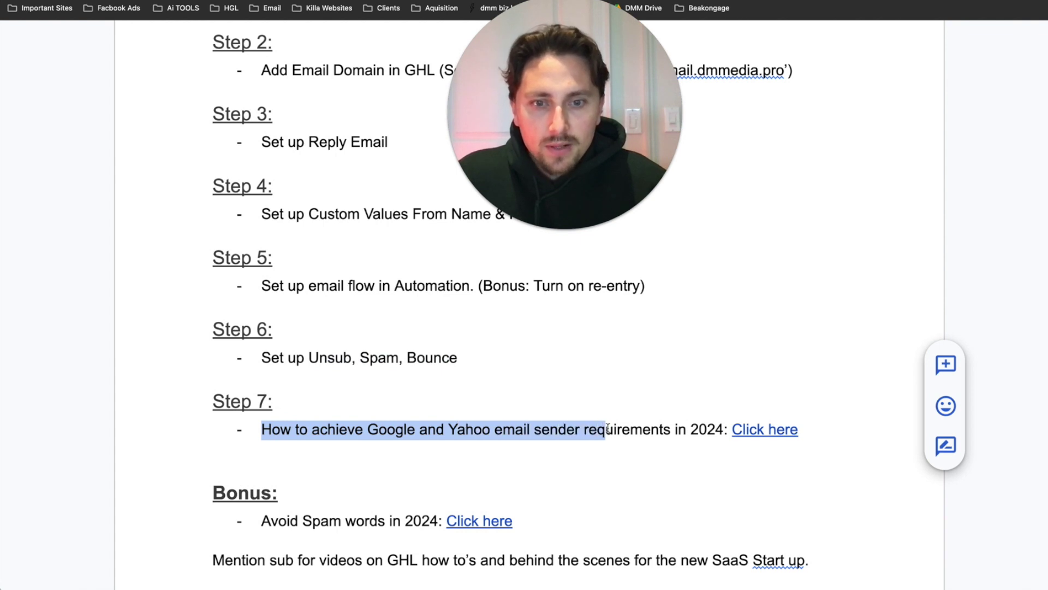
# - Follow the Step 7 link and read the Help Center deliverability article down through DMARC
pyautogui.click(760, 431)
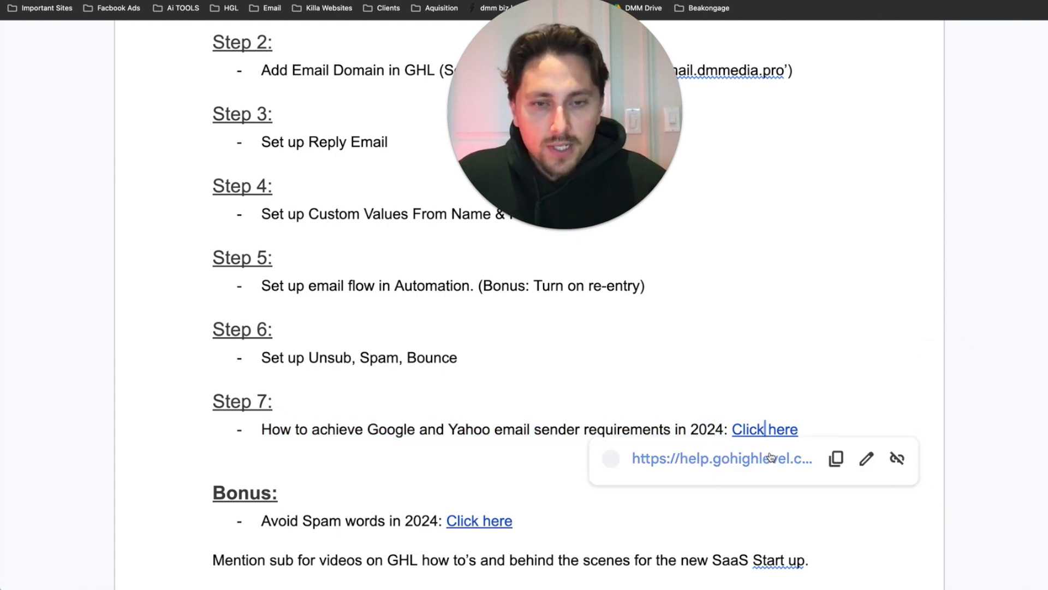
pyautogui.click(770, 457)
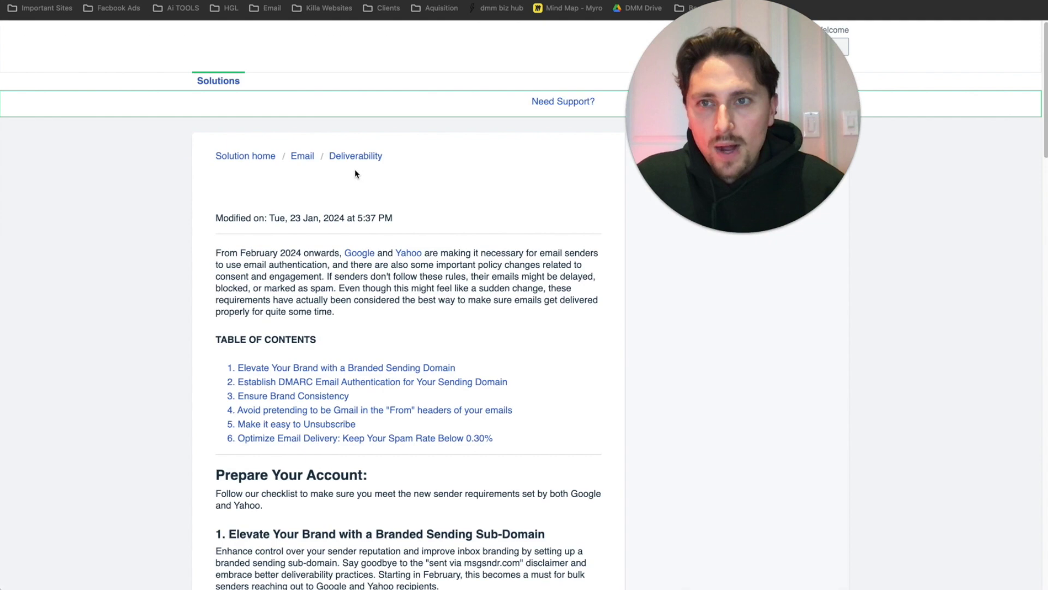
pyautogui.scroll(-10, 182, 175)
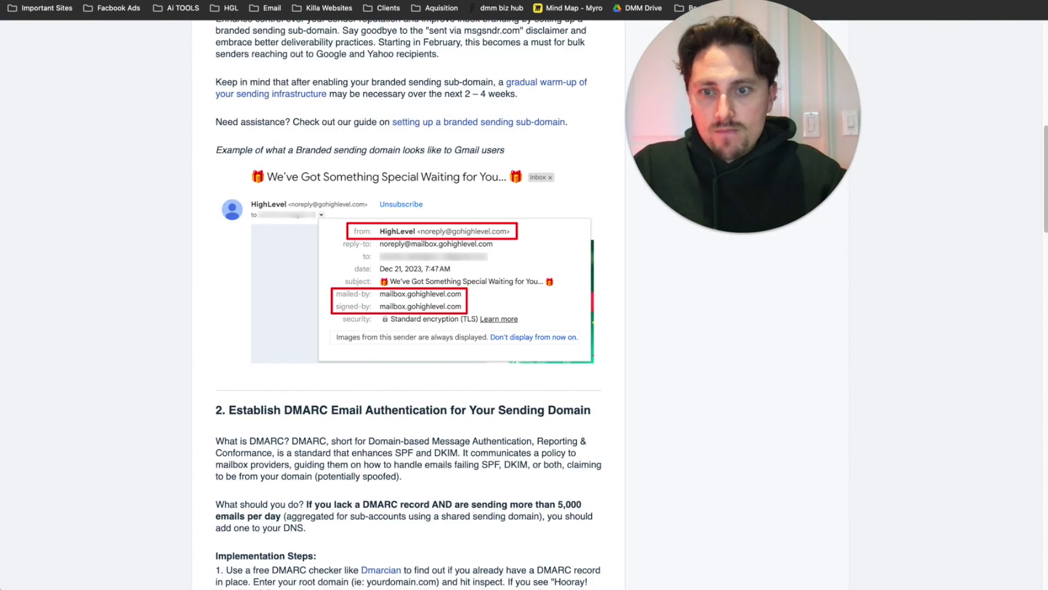
pyautogui.scroll(-2, 340, 378)
pyautogui.moveTo(308, 369); pyautogui.dragTo(350, 366)
pyautogui.scroll(-5, 328, 382)
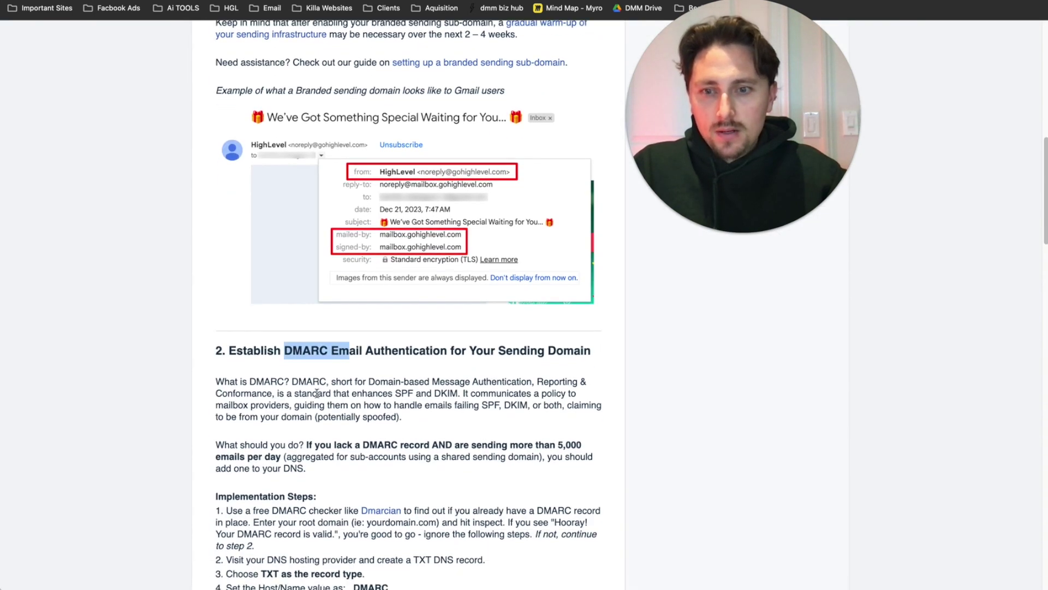
pyautogui.scroll(6, 318, 393)
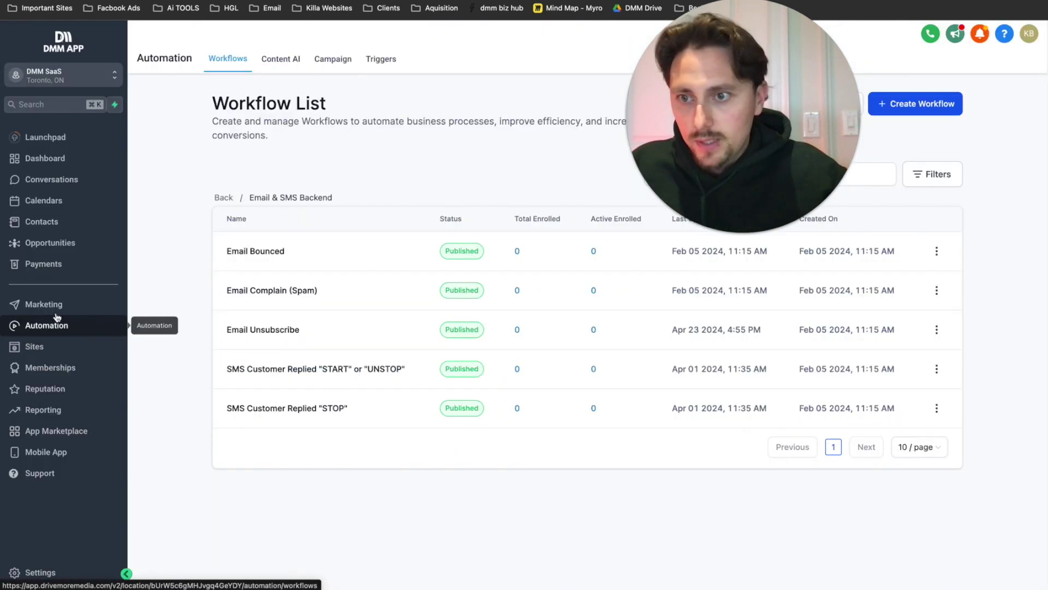
# - Go to Marketing > Emails and open the saved template's three-dot actions menu
pyautogui.click(57, 307)
pyautogui.moveTo(281, 84)
pyautogui.click(273, 103)
pyautogui.click(894, 242)
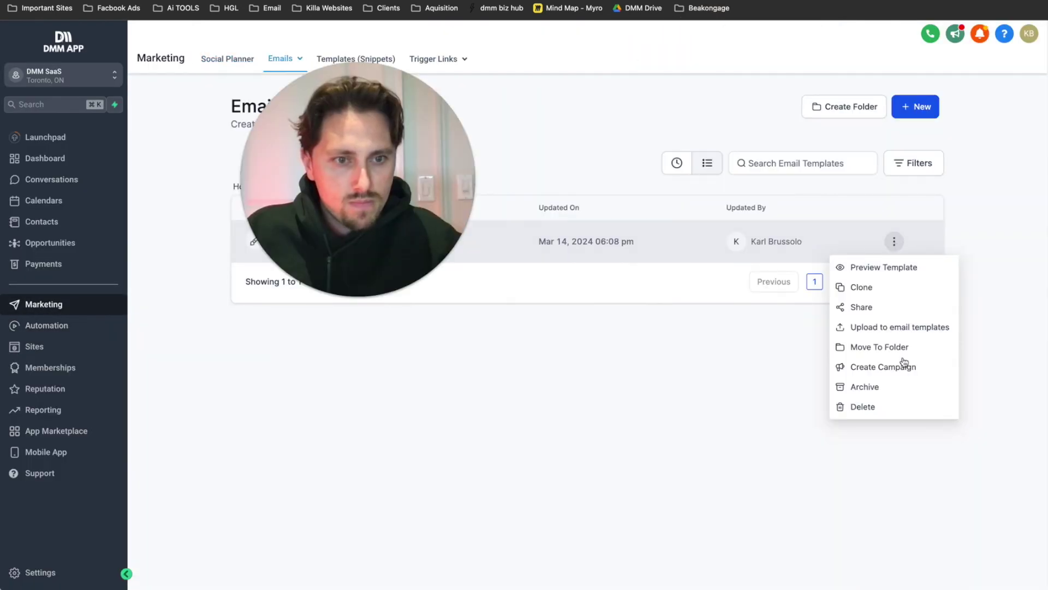
# - Rewrite the welcome email with the Goat media welcome line, three benefit bullets and a {{contact.first_name}} thank-you
pyautogui.click(882, 367)
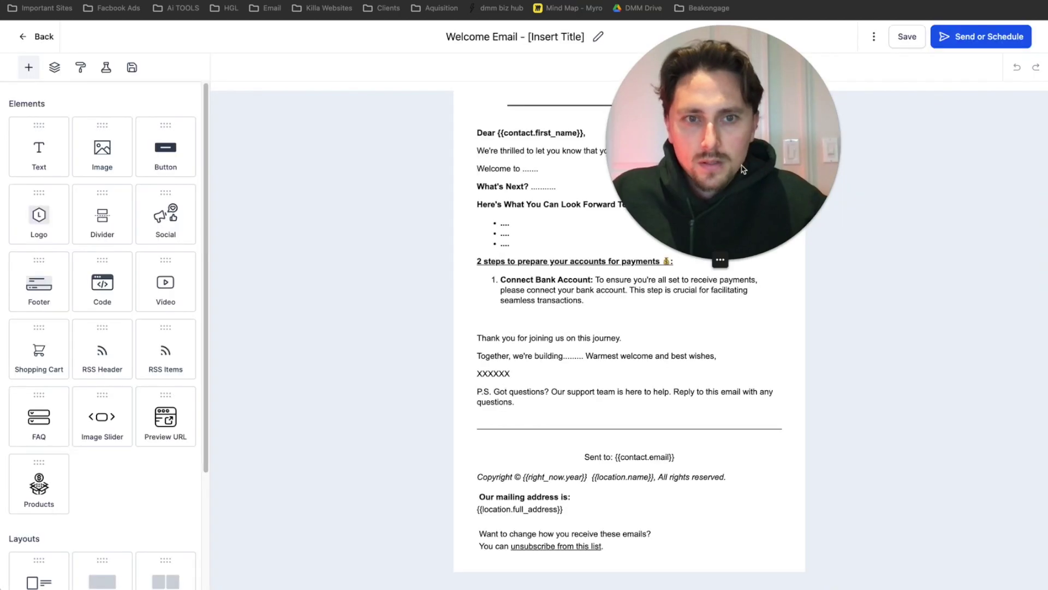
pyautogui.moveTo(738, 146); pyautogui.dragTo(329, 180)
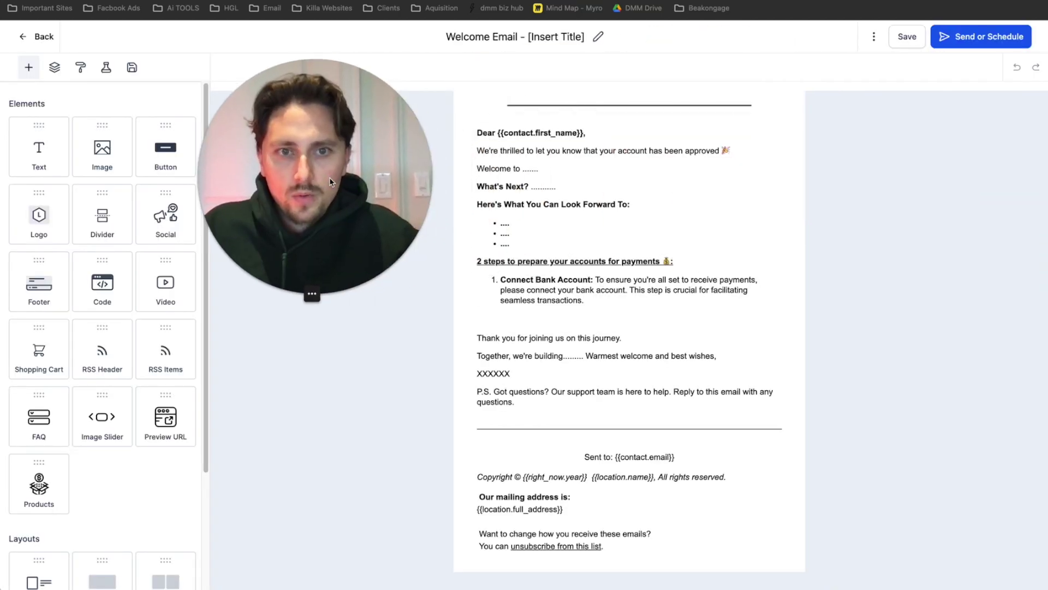
pyautogui.moveTo(510, 245); pyautogui.dragTo(496, 218)
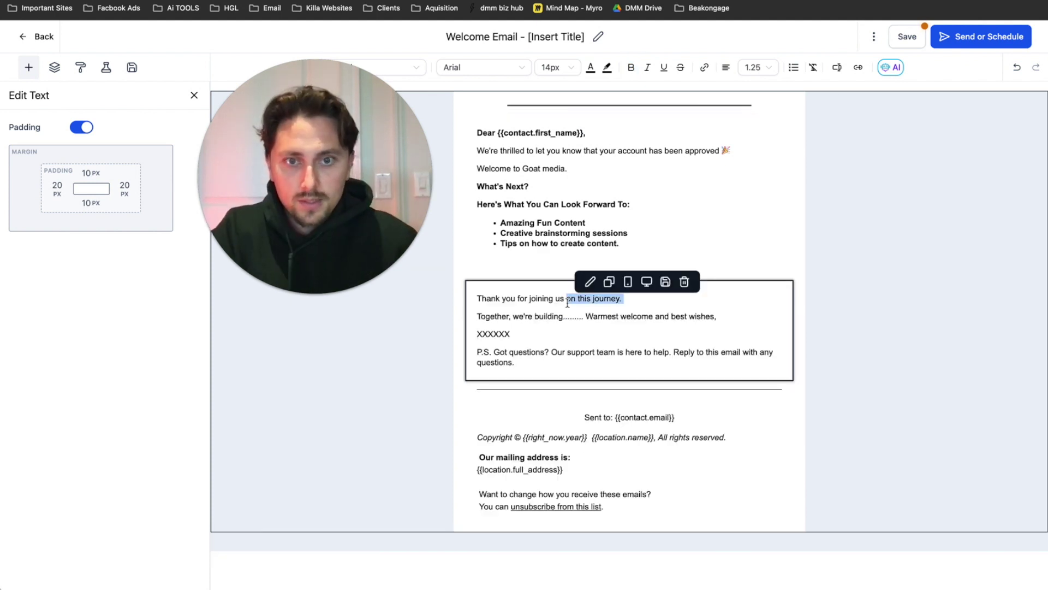
pyautogui.write('{{')
pyautogui.press('BackSpace')
pyautogui.press('BackSpace')
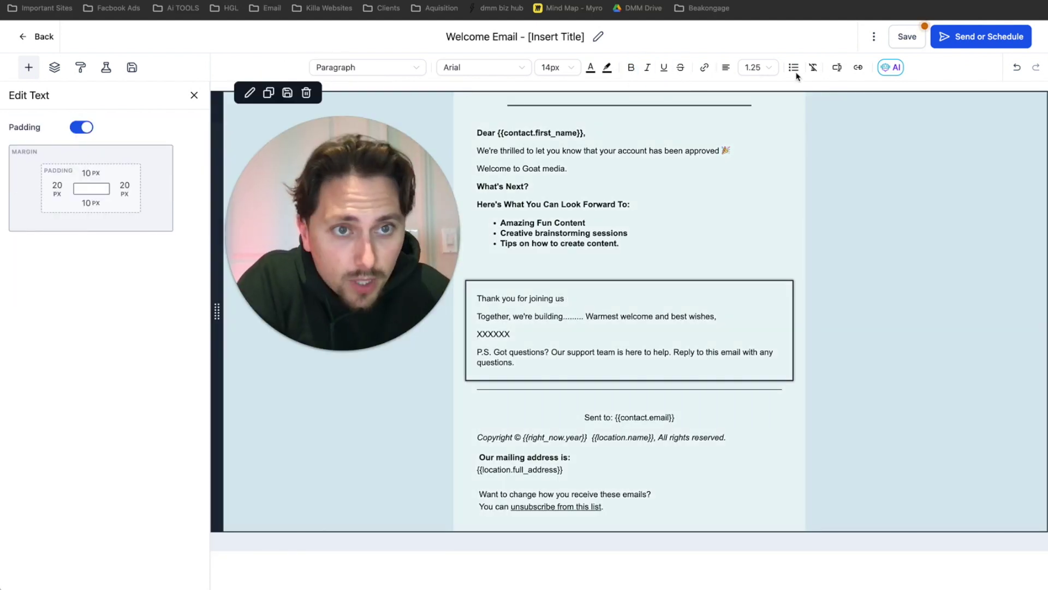
pyautogui.click(837, 67)
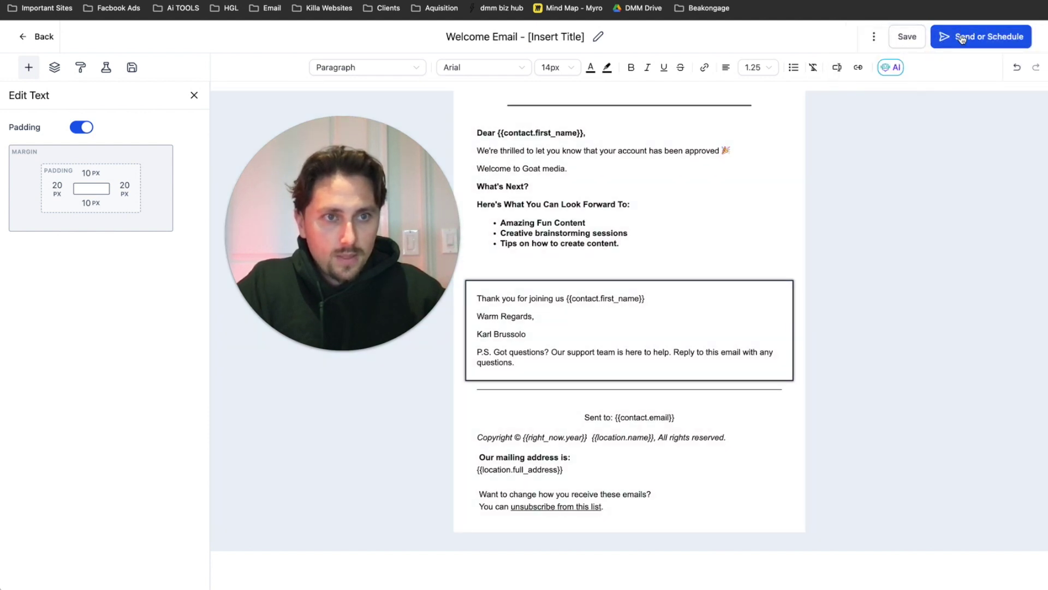
# - Review the Send or Schedule settings (Send Now) and cancel without sending
pyautogui.click(962, 39)
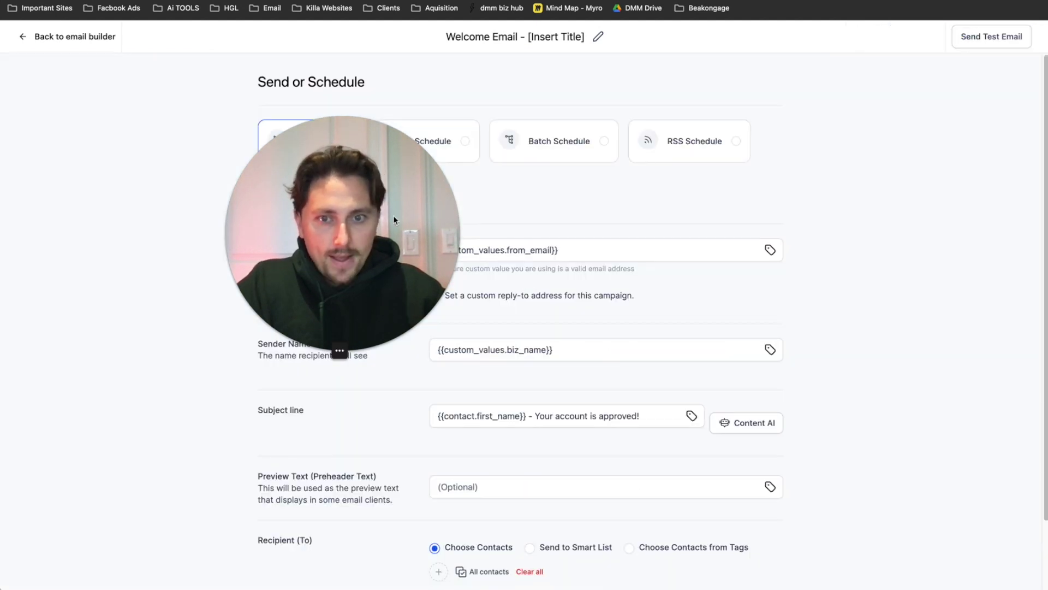
pyautogui.scroll(-1, 552, 328)
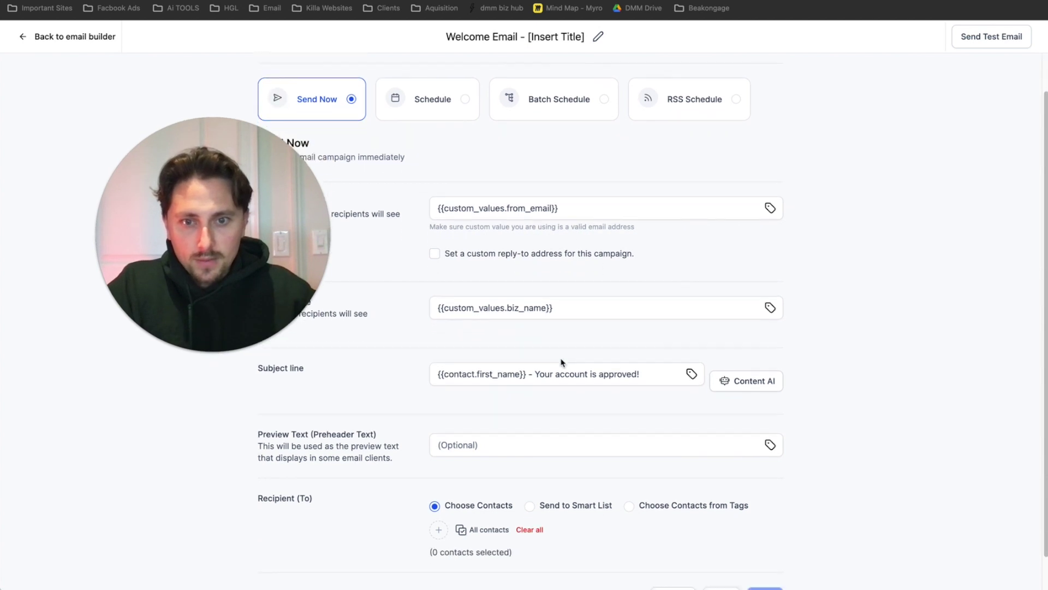
pyautogui.scroll(-1, 571, 380)
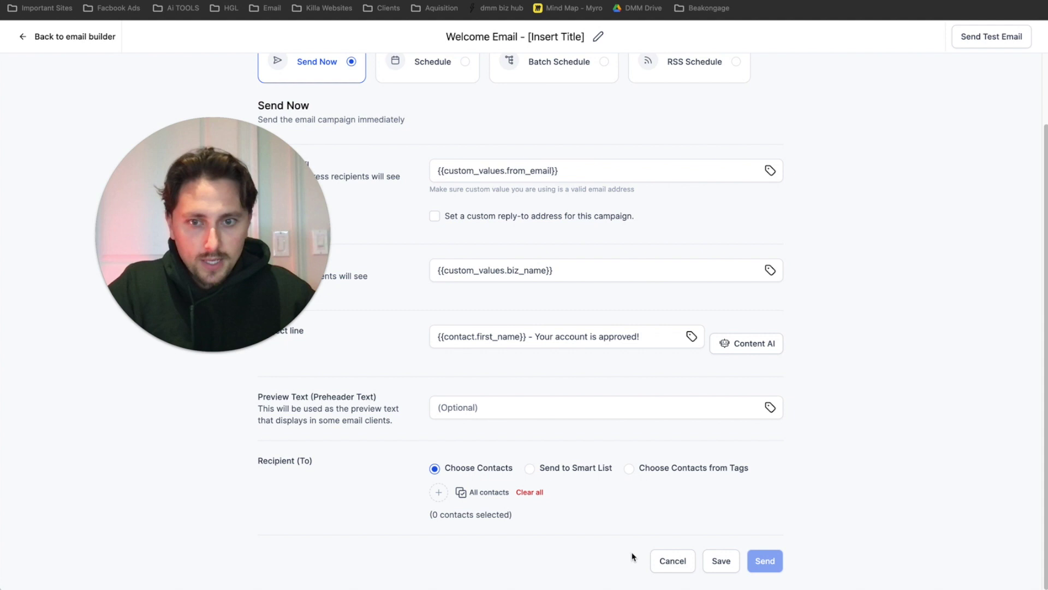
pyautogui.click(654, 562)
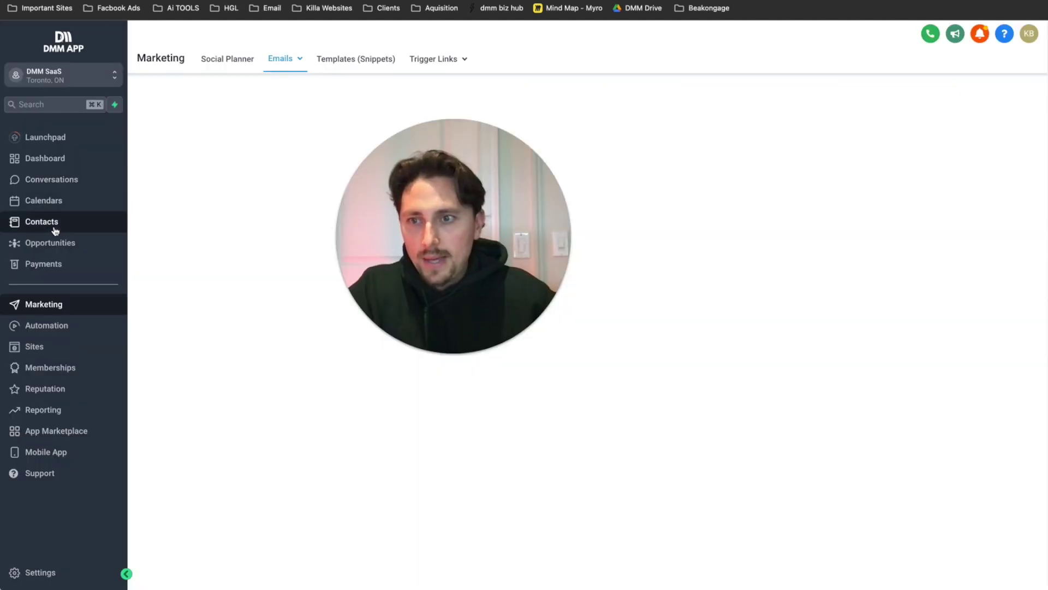
# - Create a contact in Contacts, entering the test person's first name, last name and Gmail address
pyautogui.click(41, 221)
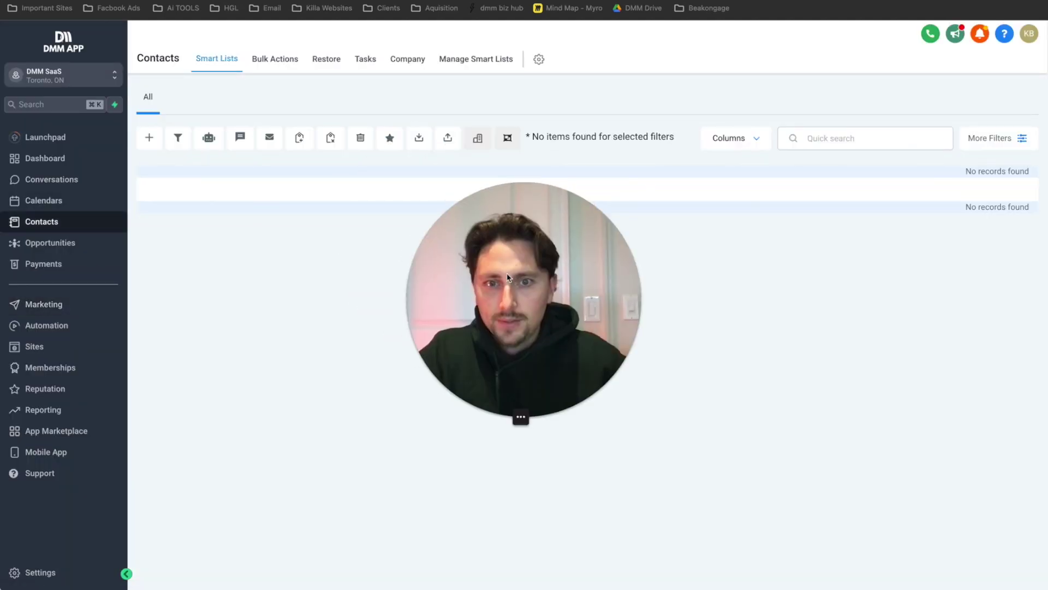
pyautogui.click(149, 137)
pyautogui.moveTo(558, 307); pyautogui.dragTo(885, 251)
pyautogui.click(377, 254)
pyautogui.press('Tab')
pyautogui.press('Tab')
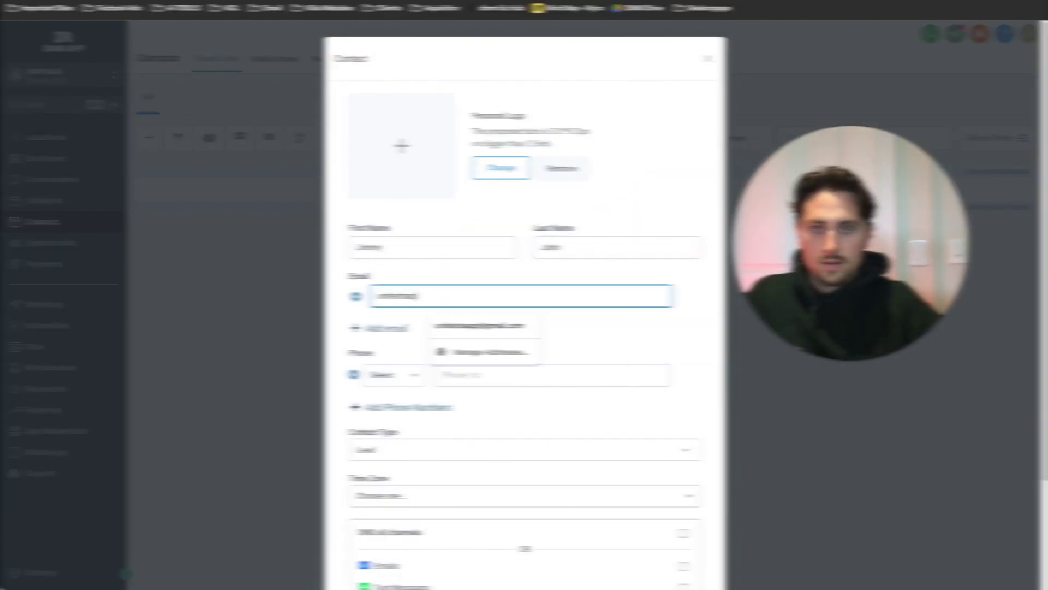
pyautogui.scroll(-5, 524, 328)
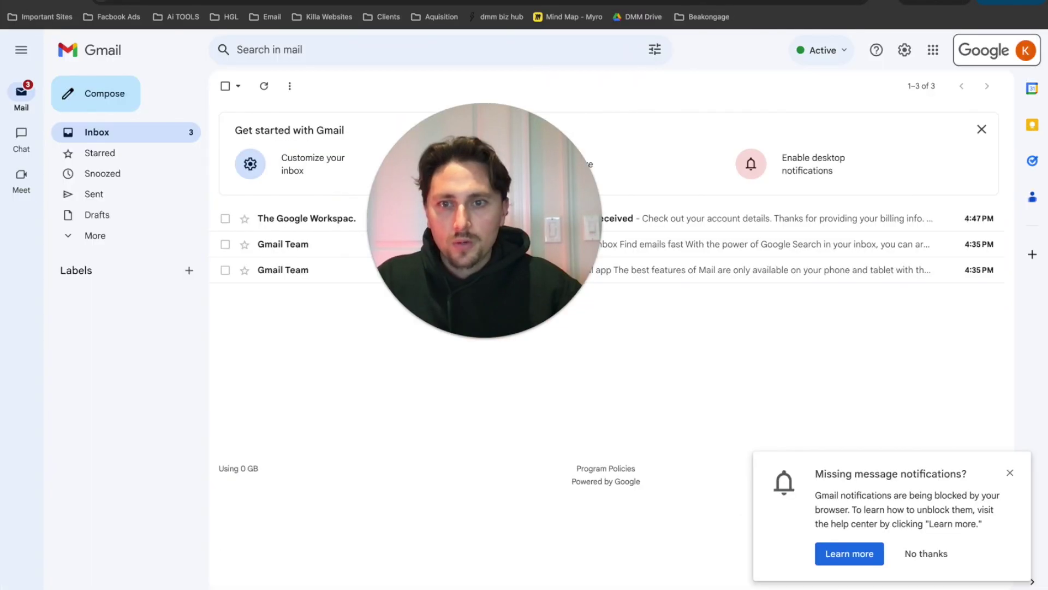
# - Send an email to the other mailbox with subject 'test' and body 'Hey there pal - miss ya!'
pyautogui.click(96, 93)
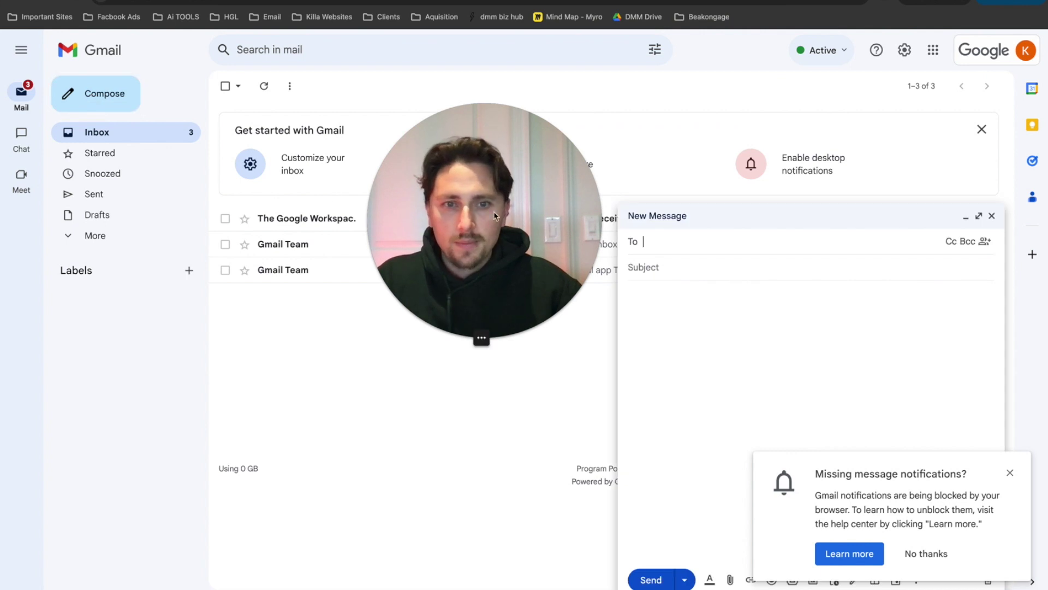
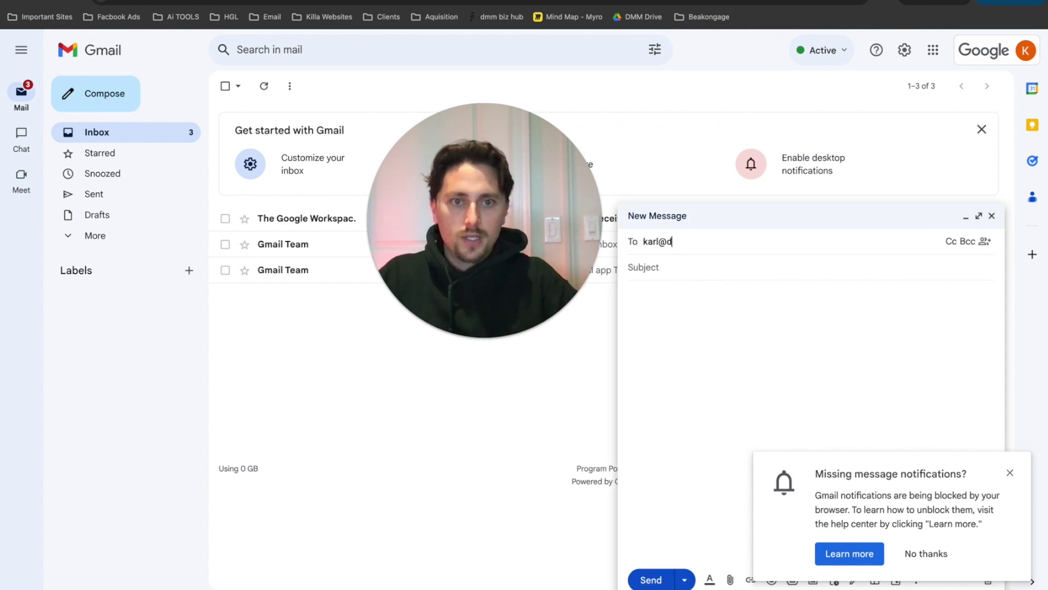
pyautogui.moveTo(520, 213); pyautogui.dragTo(682, 176)
pyautogui.moveTo(690, 176); pyautogui.dragTo(702, 131)
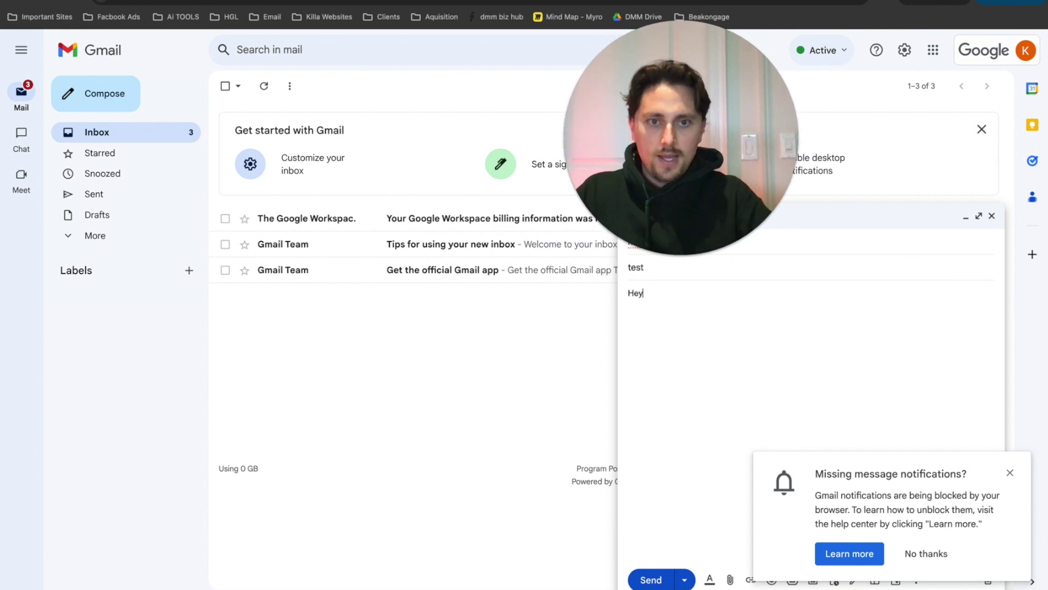
pyautogui.write('there pl')
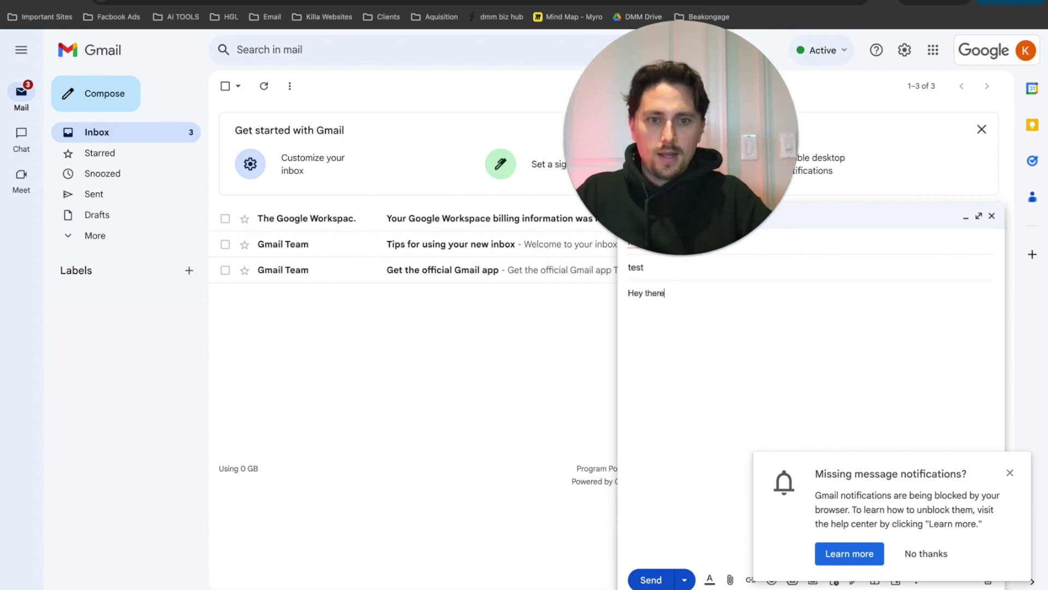
pyautogui.press('BackSpace')
pyautogui.press('BackSpace')
pyautogui.write('pal - miss ya!')
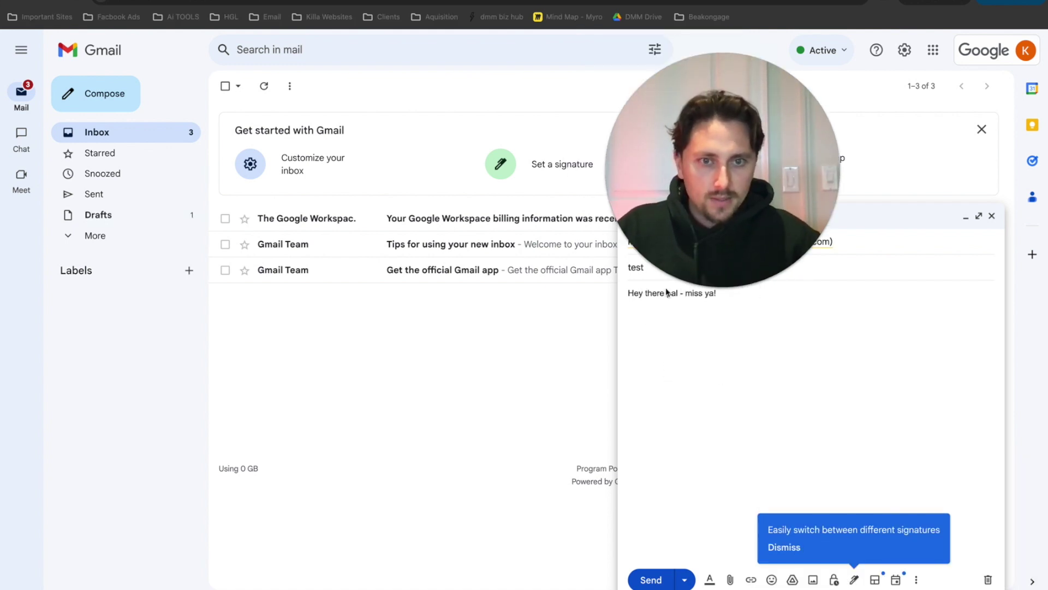
pyautogui.click(650, 578)
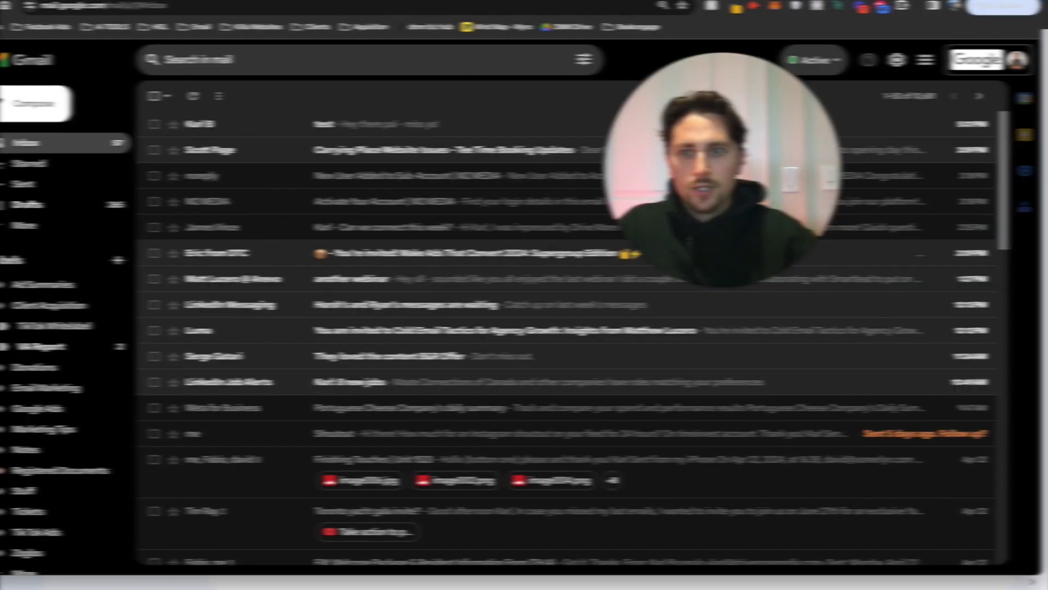
# - Open the received test email and display its original message via Show original
pyautogui.click(227, 124)
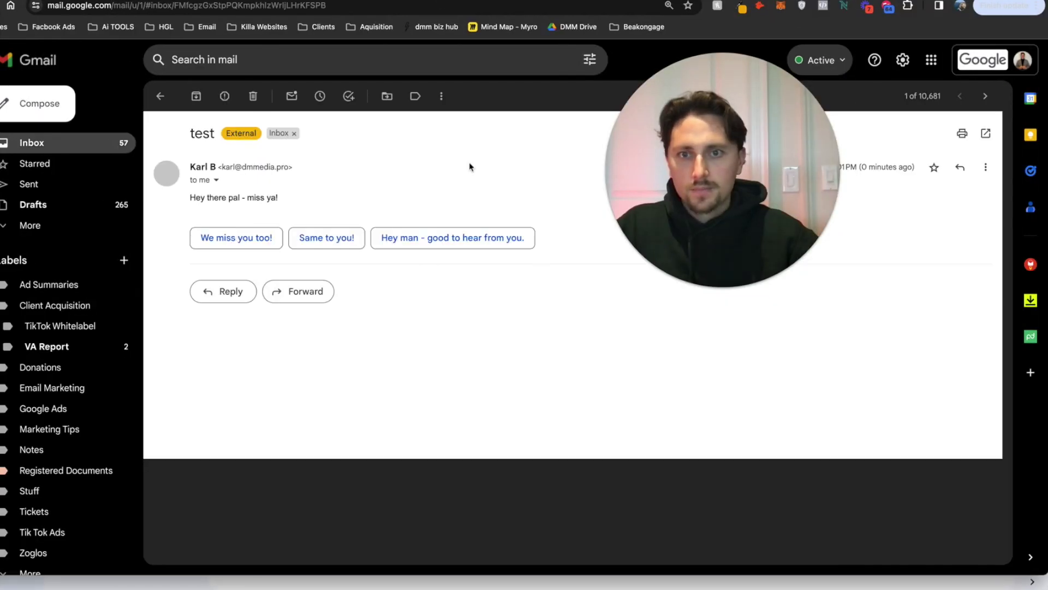
pyautogui.moveTo(721, 182); pyautogui.dragTo(310, 244)
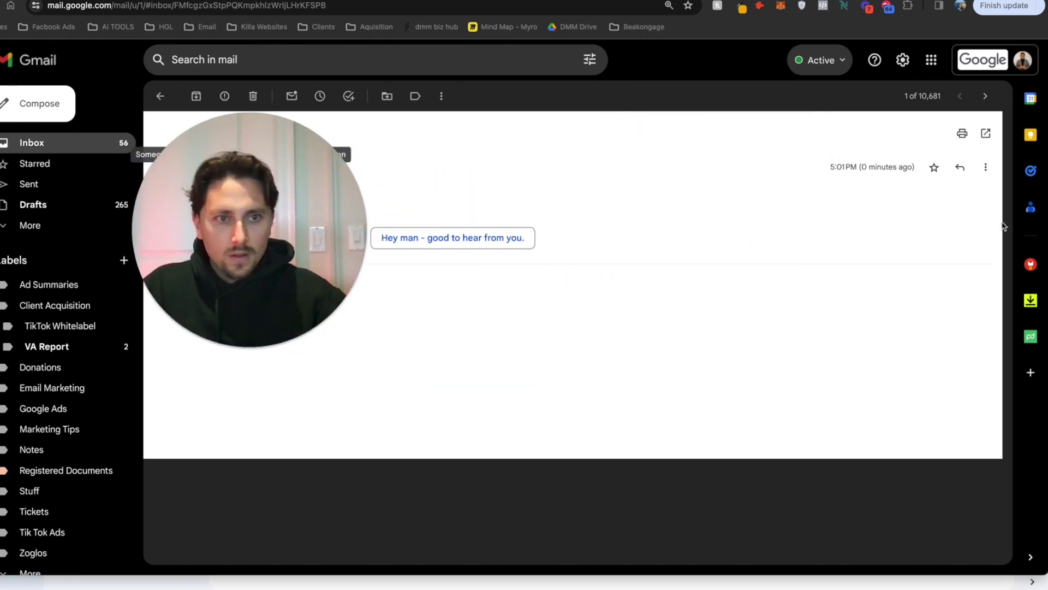
pyautogui.click(985, 167)
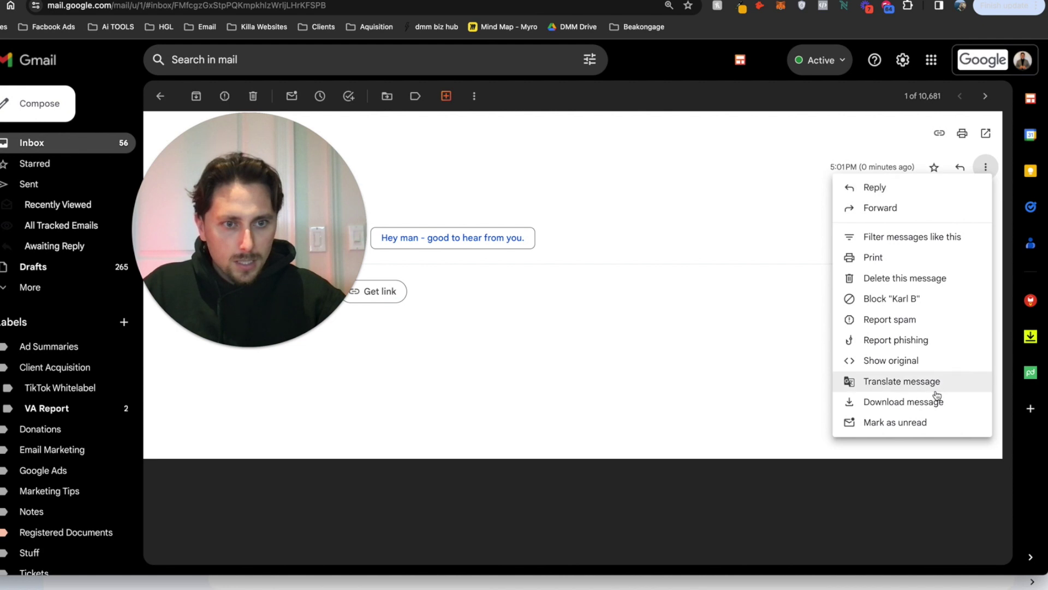
pyautogui.click(891, 360)
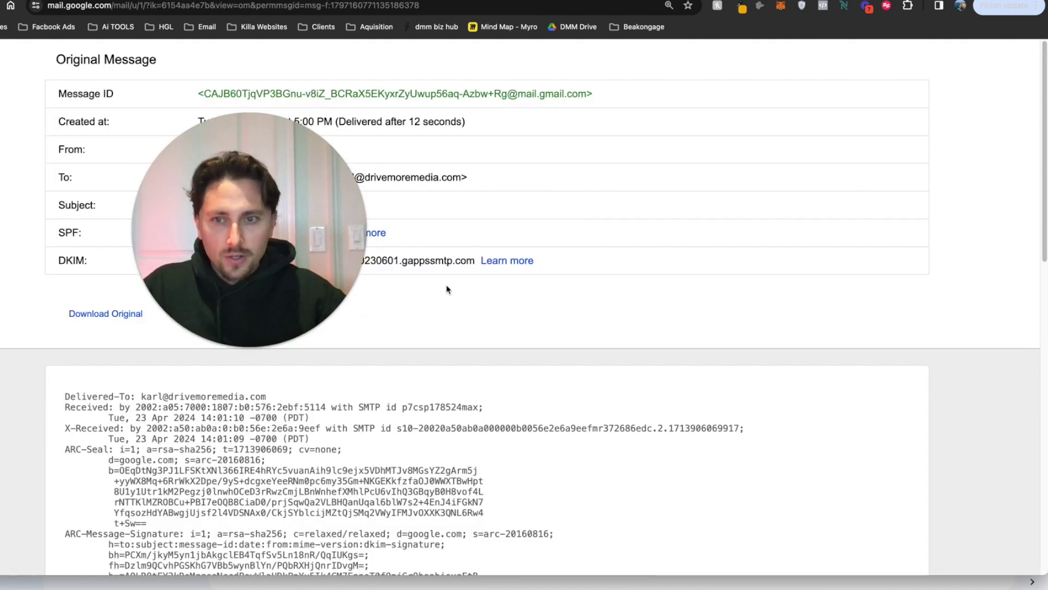
# - Highlight the sender and recipient addresses and the DKIM PASS result in the headers
pyautogui.moveTo(229, 151); pyautogui.dragTo(326, 151)
pyautogui.click(262, 164)
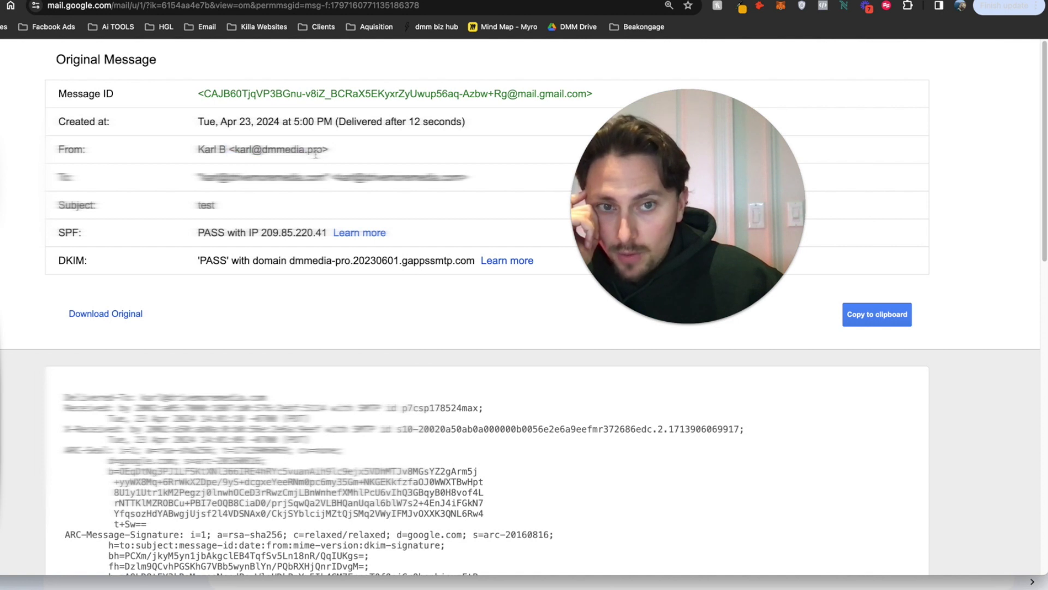
pyautogui.moveTo(198, 177); pyautogui.dragTo(469, 178)
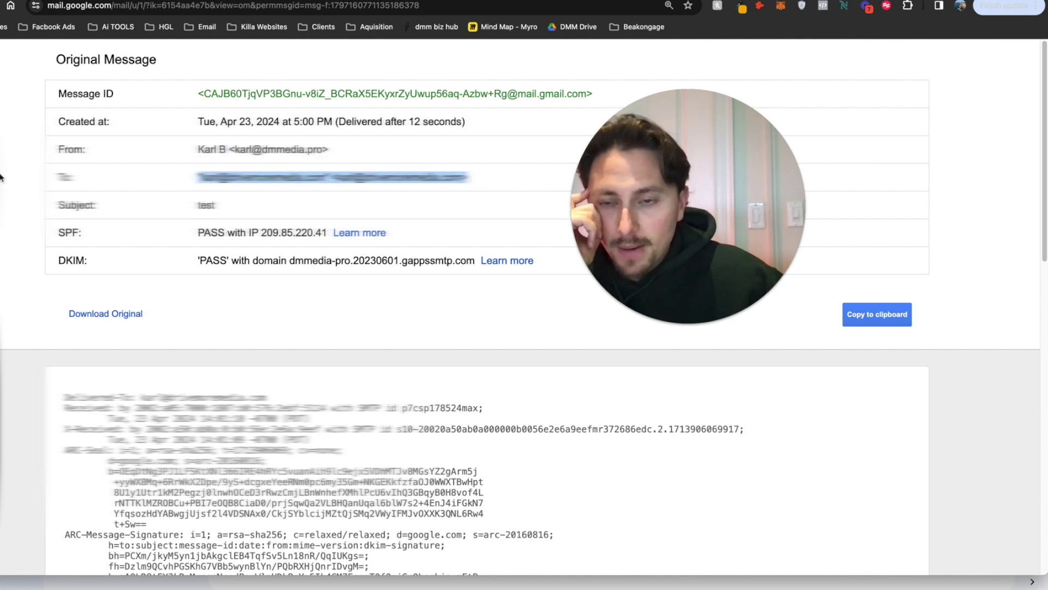
pyautogui.click(171, 212)
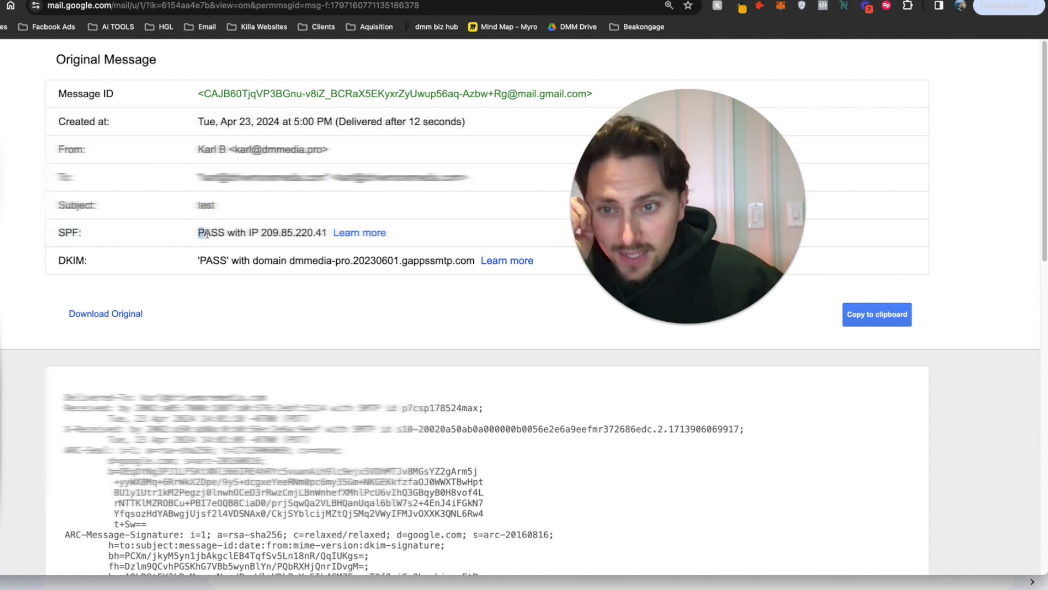
pyautogui.moveTo(58, 260); pyautogui.dragTo(131, 266)
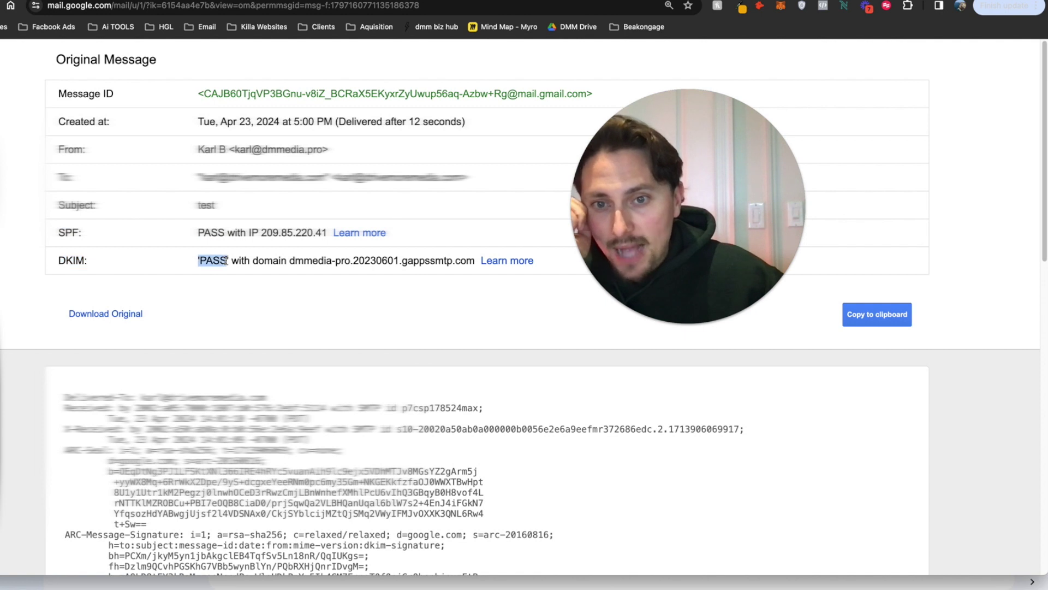
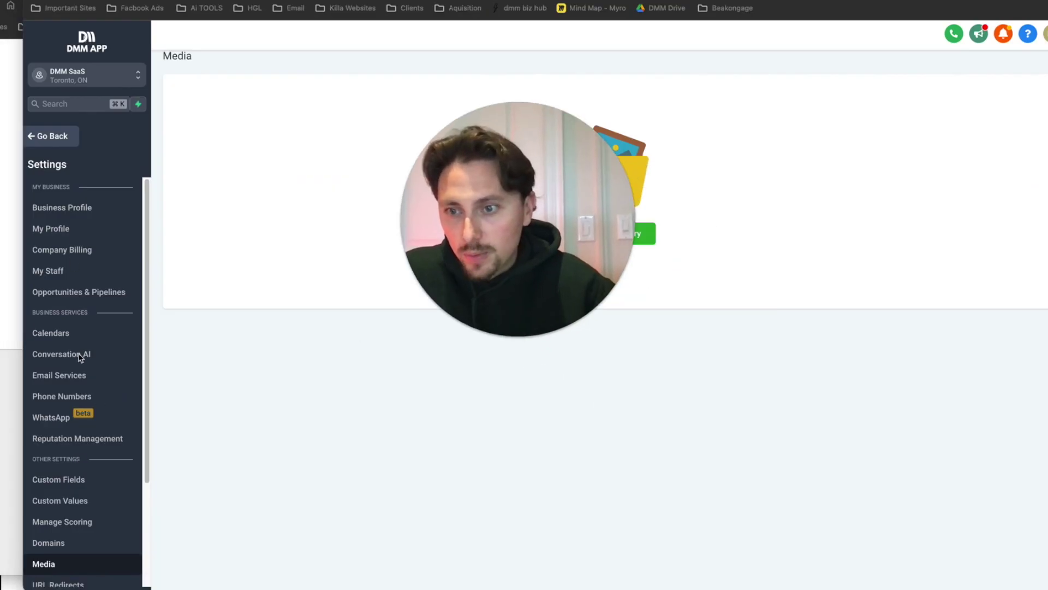
# - Go to Email Services' Dedicated Domain And IP page and bring up mail.dmmedia.pro's actions menu
pyautogui.scroll(-1, 83, 359)
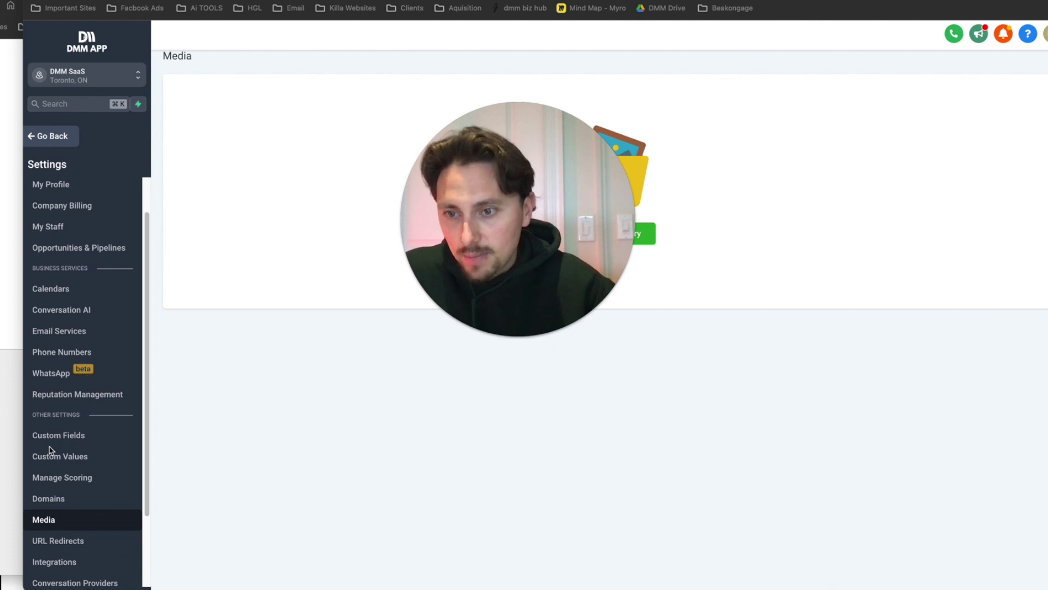
pyautogui.scroll(1, 85, 417)
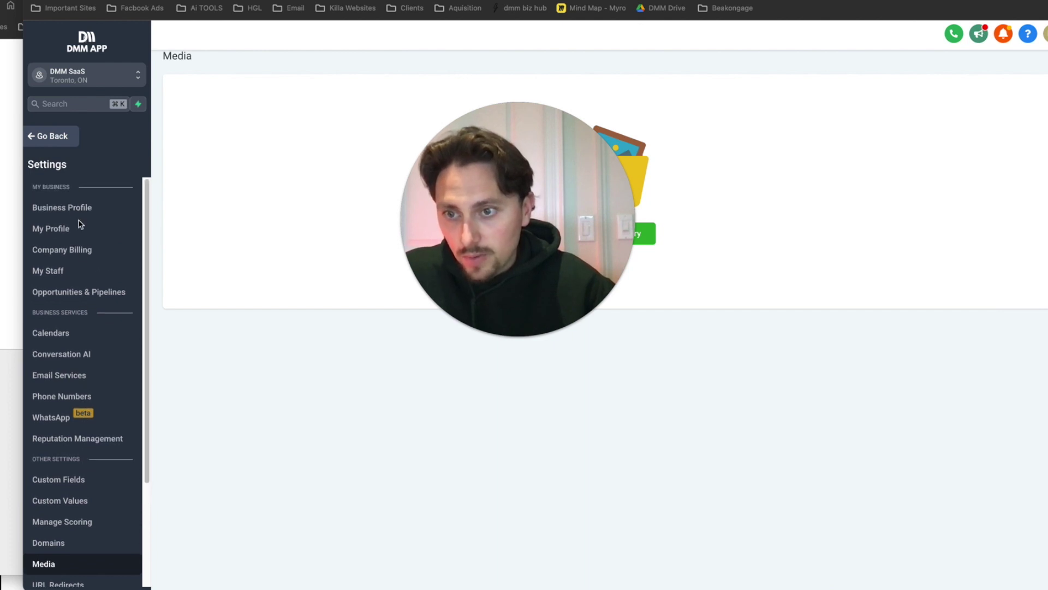
pyautogui.scroll(-1, 77, 349)
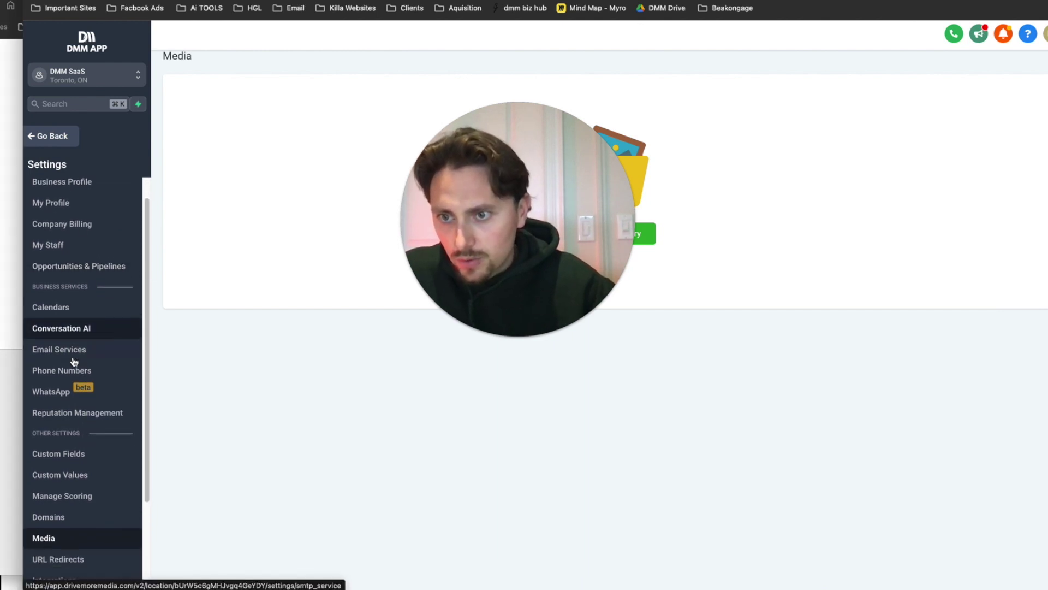
pyautogui.click(68, 333)
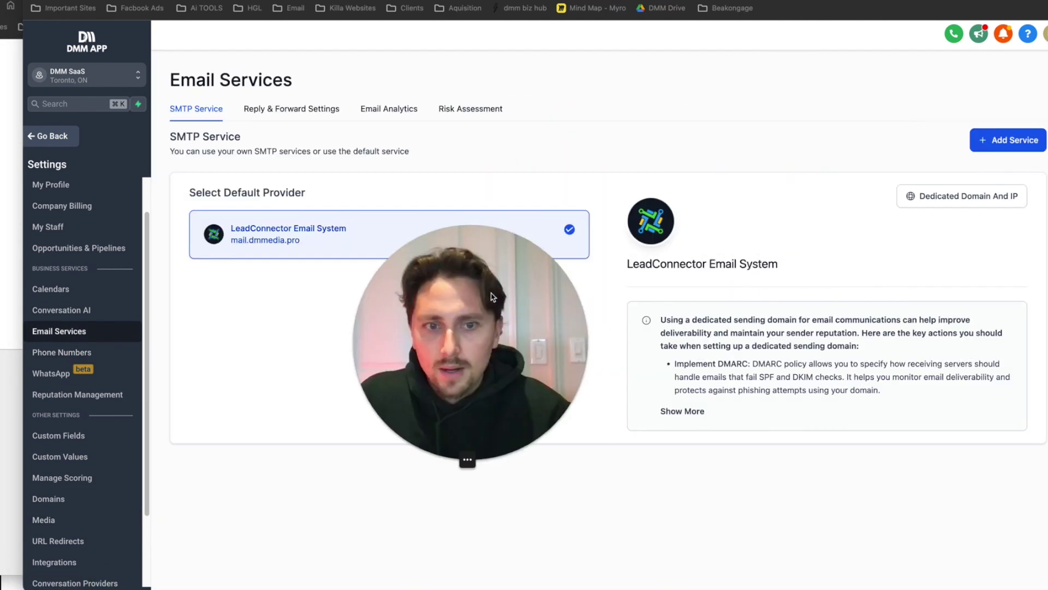
pyautogui.click(962, 196)
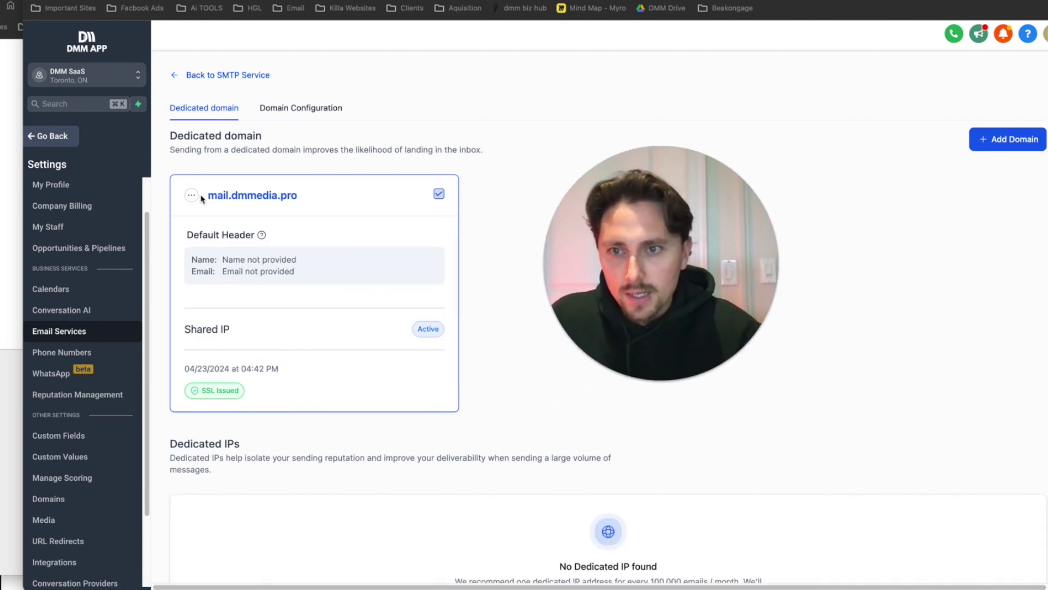
pyautogui.click(192, 195)
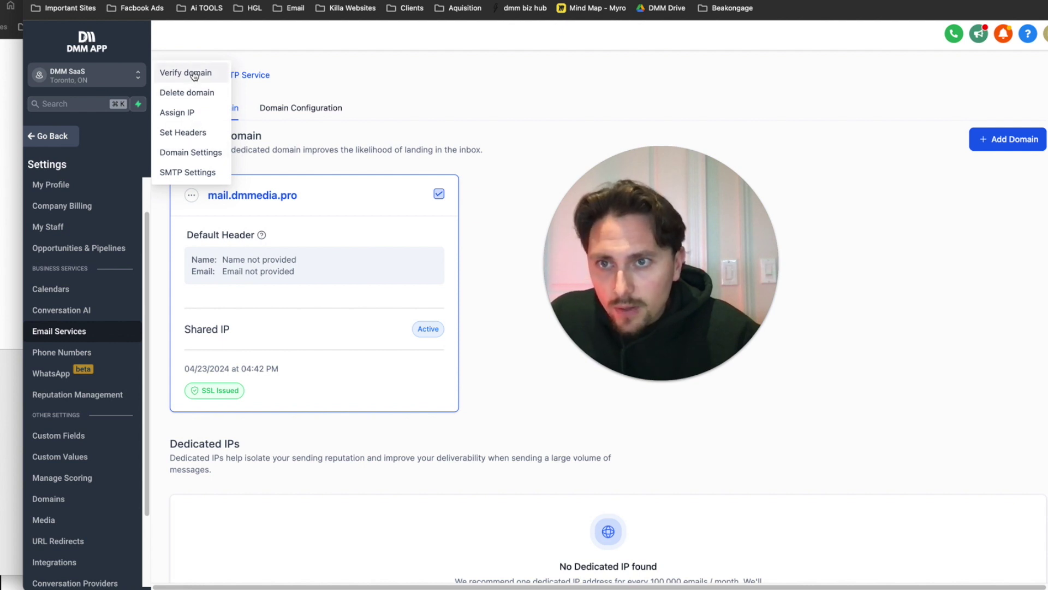
# - Start verifying mail.dmmedia.pro, select the DMARC value v=DMARC1;p=none;, and go to GoDaddy's DNS records
pyautogui.click(194, 73)
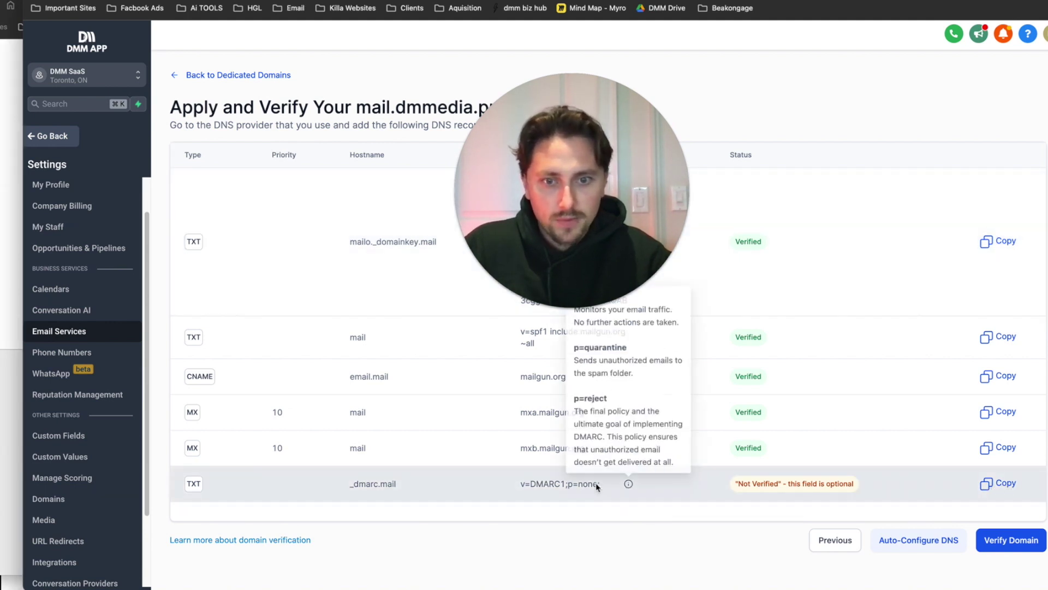
pyautogui.moveTo(602, 484); pyautogui.dragTo(500, 494)
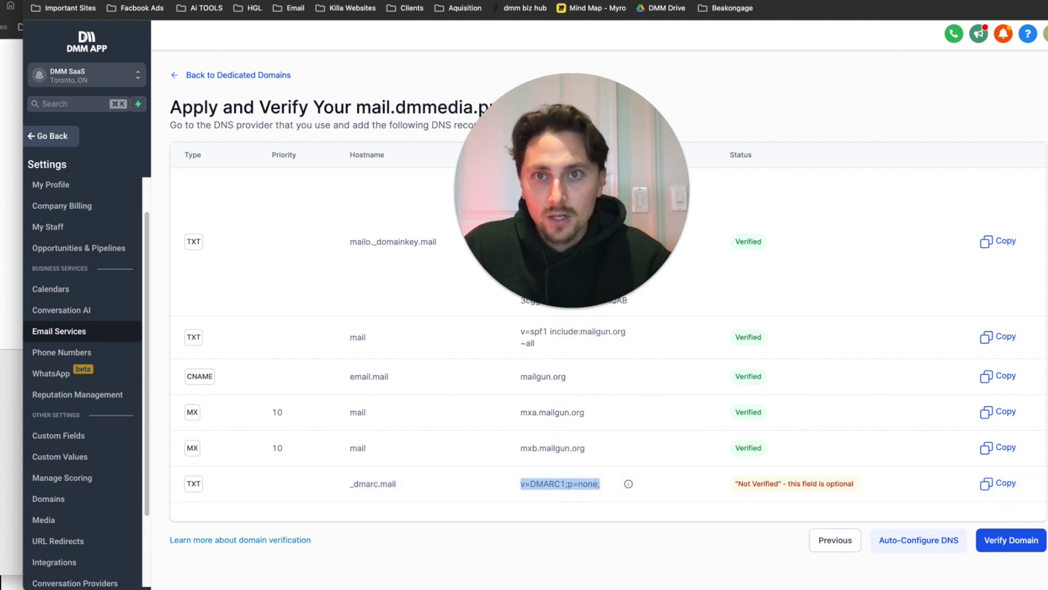
pyautogui.click(540, 1)
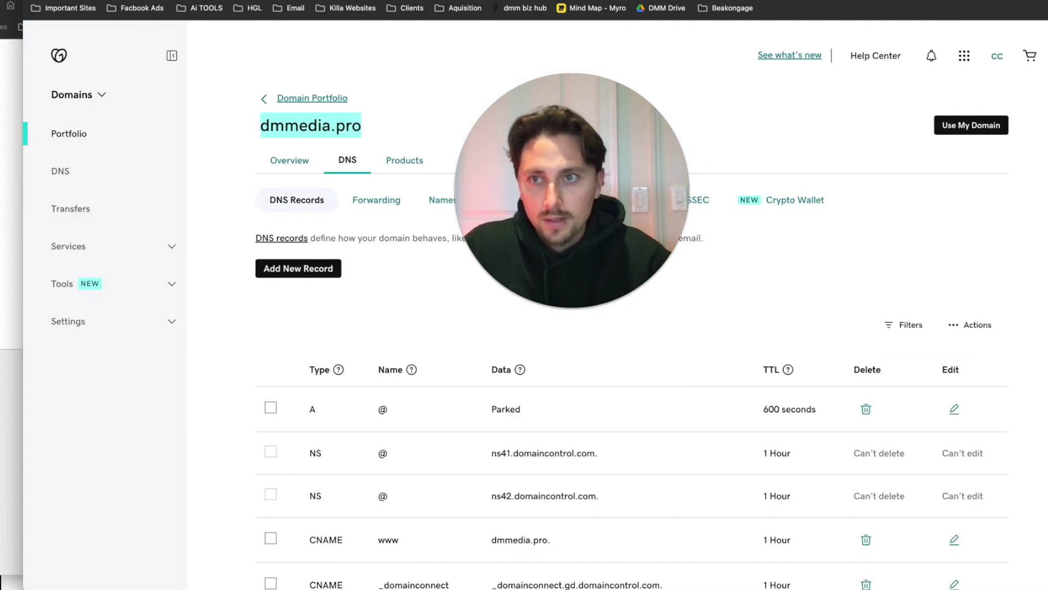
# - Reload GoDaddy's dmmedia.pro DNS records and check that the _dmarc.mail record needs type TXT
pyautogui.scroll(-1, 370, 335)
pyautogui.press('super+r')
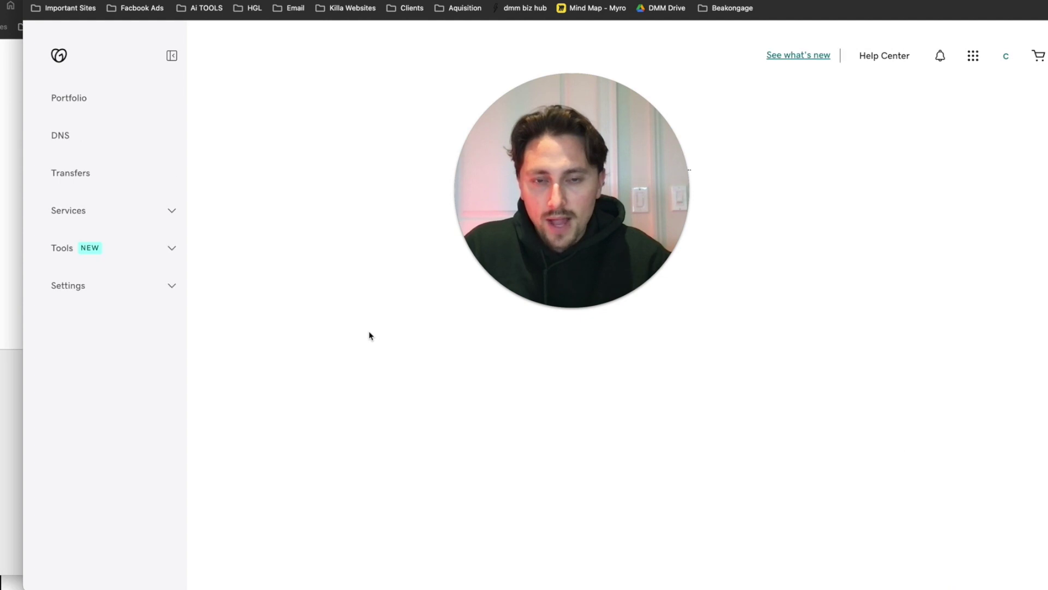
pyautogui.scroll(-5, 369, 332)
pyautogui.scroll(5, 401, 363)
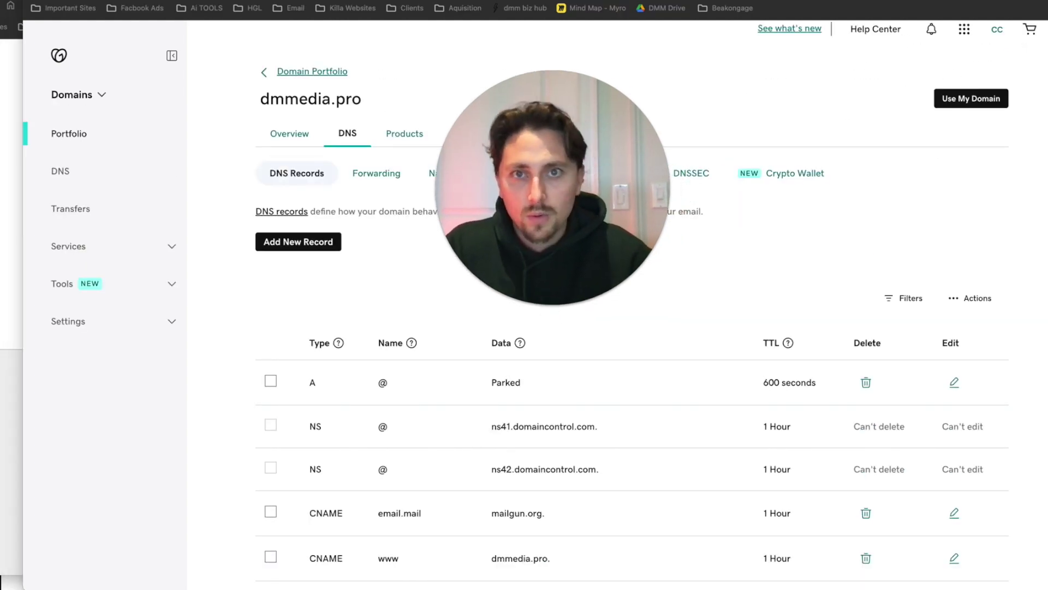
pyautogui.hotkey('ctrl', 'Tab')
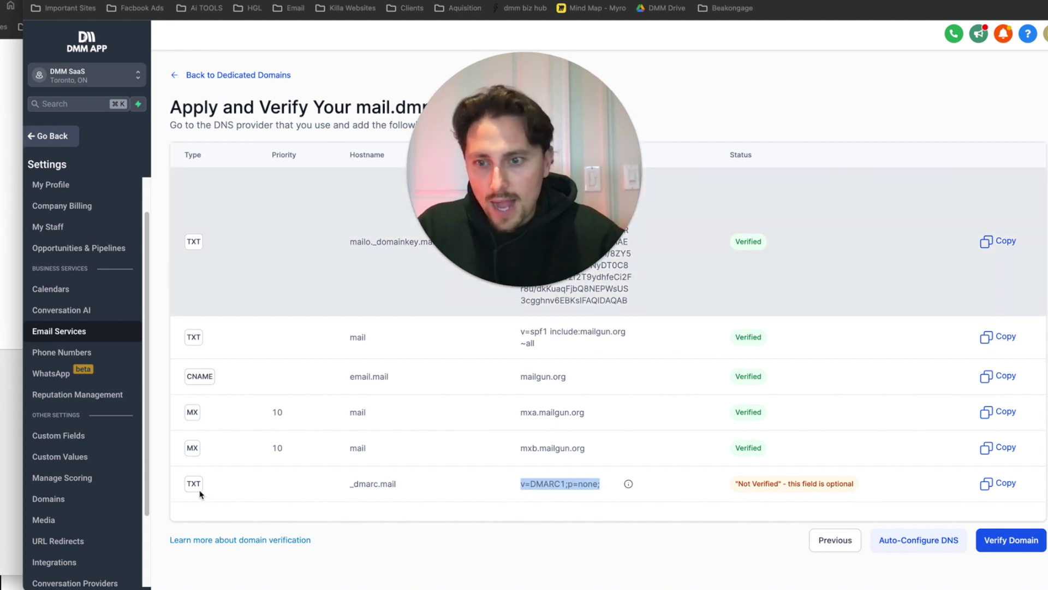
pyautogui.doubleClick(192, 484)
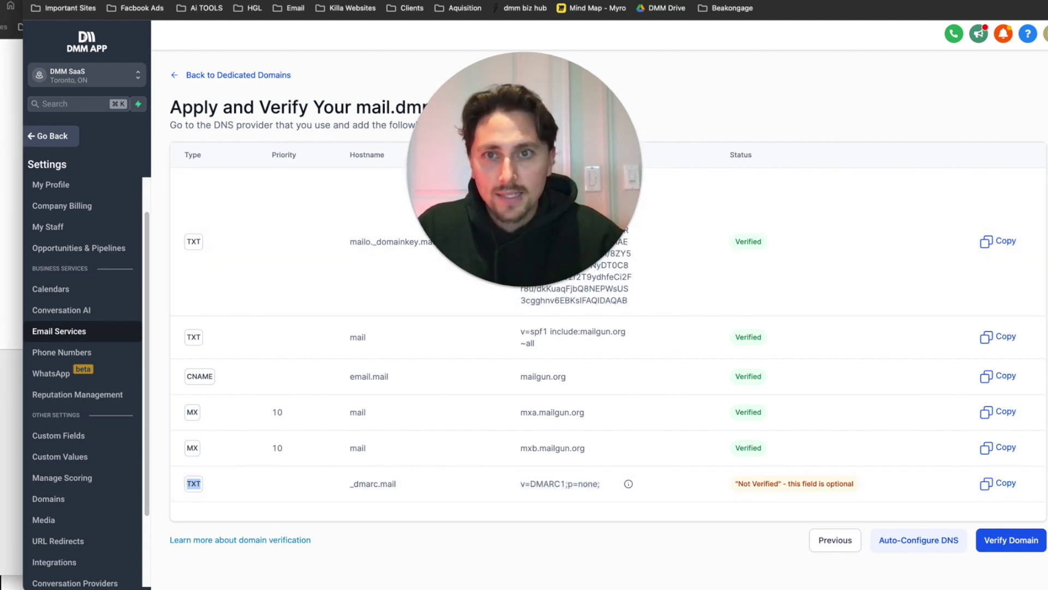
pyautogui.hotkey('ctrl', 'shift', 'Tab')
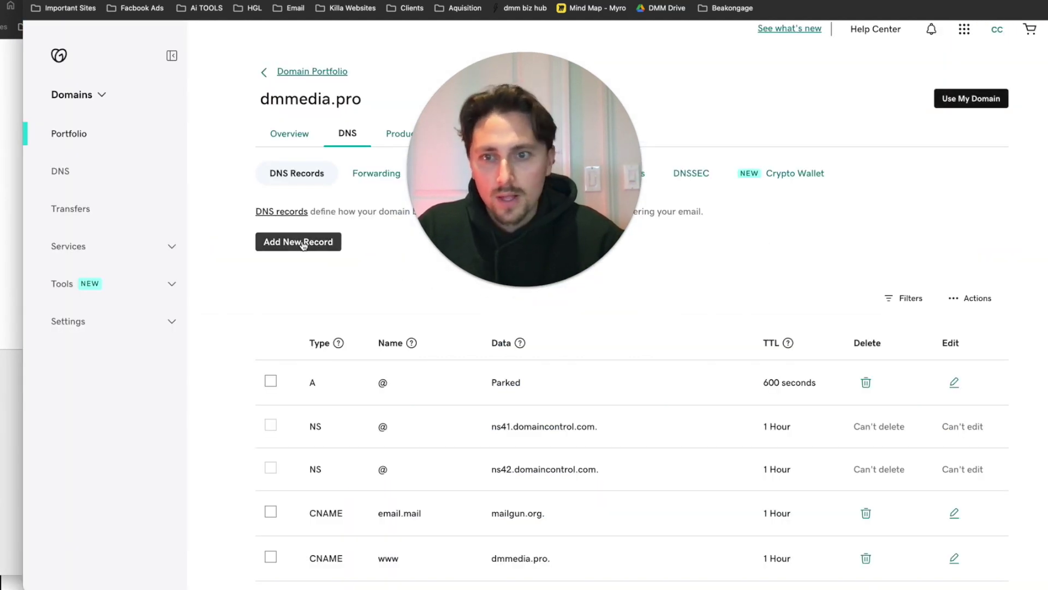
# - Add a new TXT record in GoDaddy named _dmarc.mail
pyautogui.click(304, 244)
pyautogui.click(328, 321)
pyautogui.click(304, 399)
pyautogui.click(421, 328)
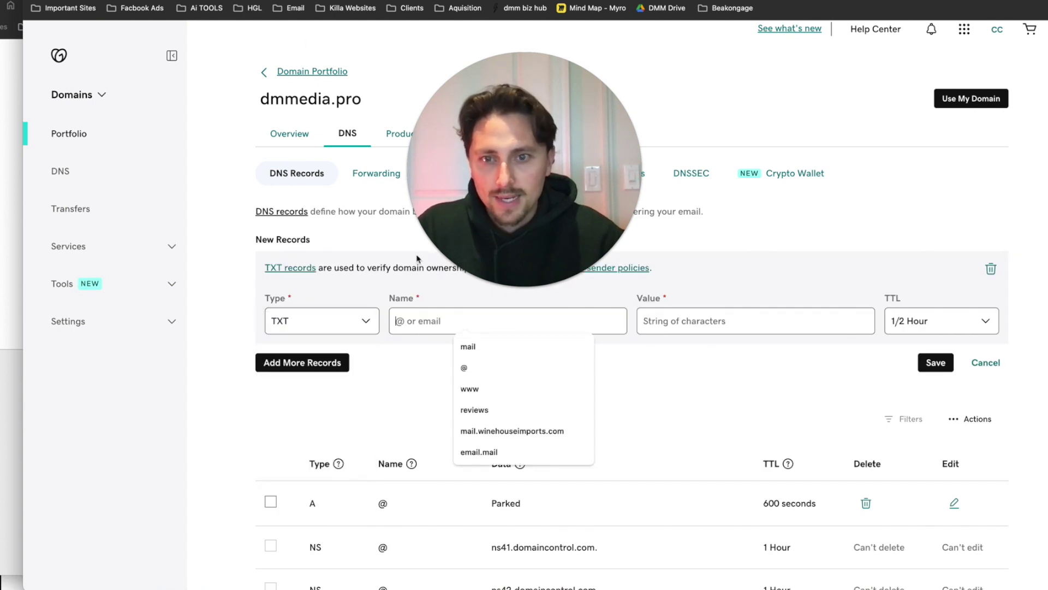
pyautogui.hotkey('ctrl', 'Tab')
pyautogui.doubleClick(375, 483)
pyautogui.hotkey('ctrl', 'shift', 'Tab')
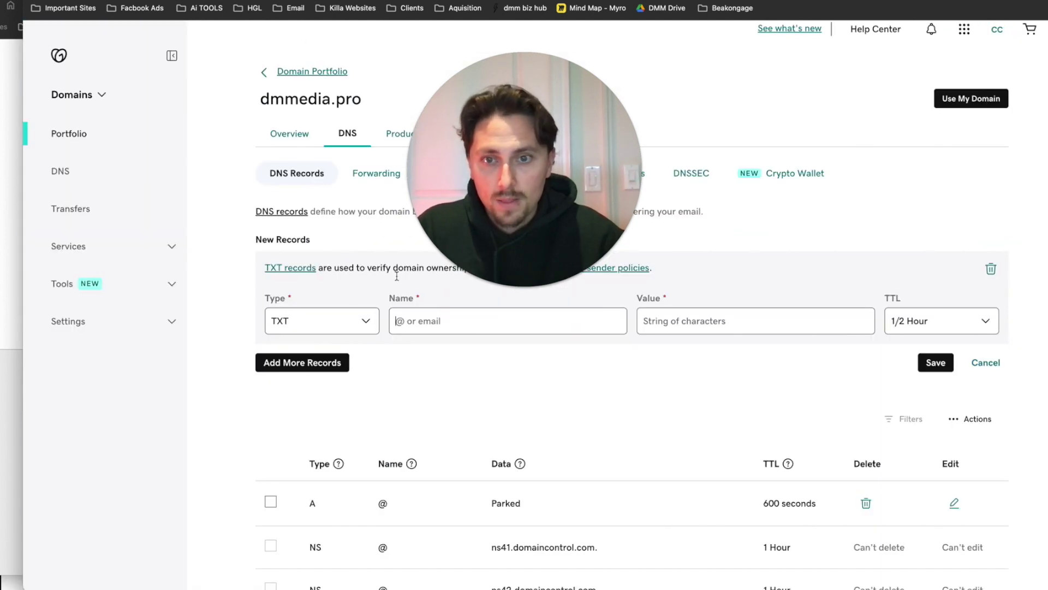
# - Paste v=DMARC1;p=none; as the record value, save it, and return to GoHighLevel
pyautogui.click(683, 321)
pyautogui.hotkey('ctrl', 'Tab')
pyautogui.moveTo(600, 484); pyautogui.dragTo(521, 484)
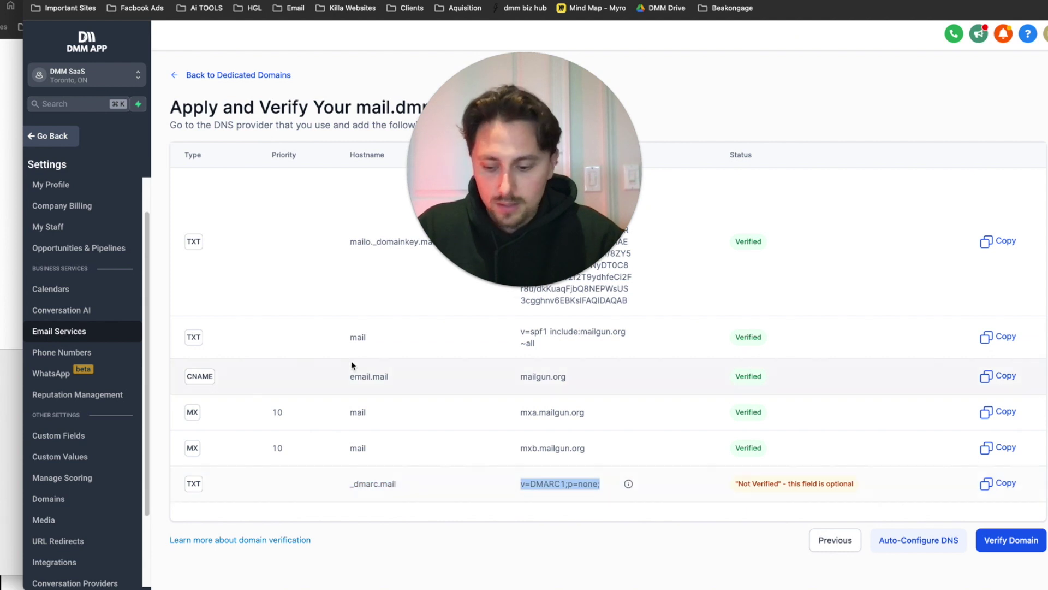
pyautogui.hotkey('ctrl', 'c')
pyautogui.hotkey('ctrl', 'shift', 'Tab')
pyautogui.hotkey('ctrl', 'v')
pyautogui.click(925, 365)
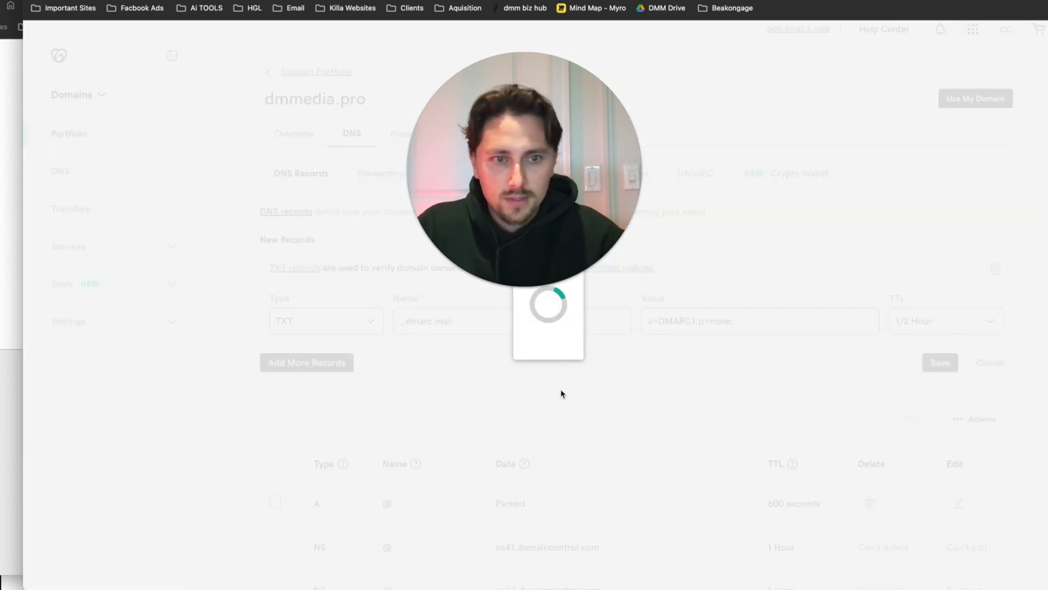
pyautogui.hotkey('ctrl', 'Tab')
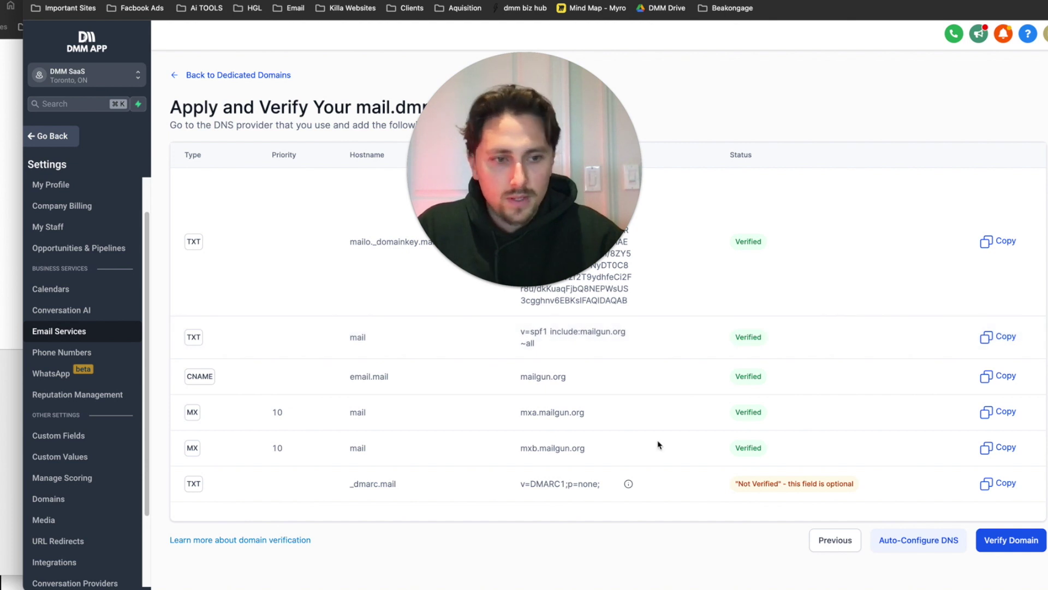
# - Refresh the verification page, confirm DMARC shows Verified, and verify mail.dmmedia.pro
pyautogui.hotkey('ctrl', 'r')
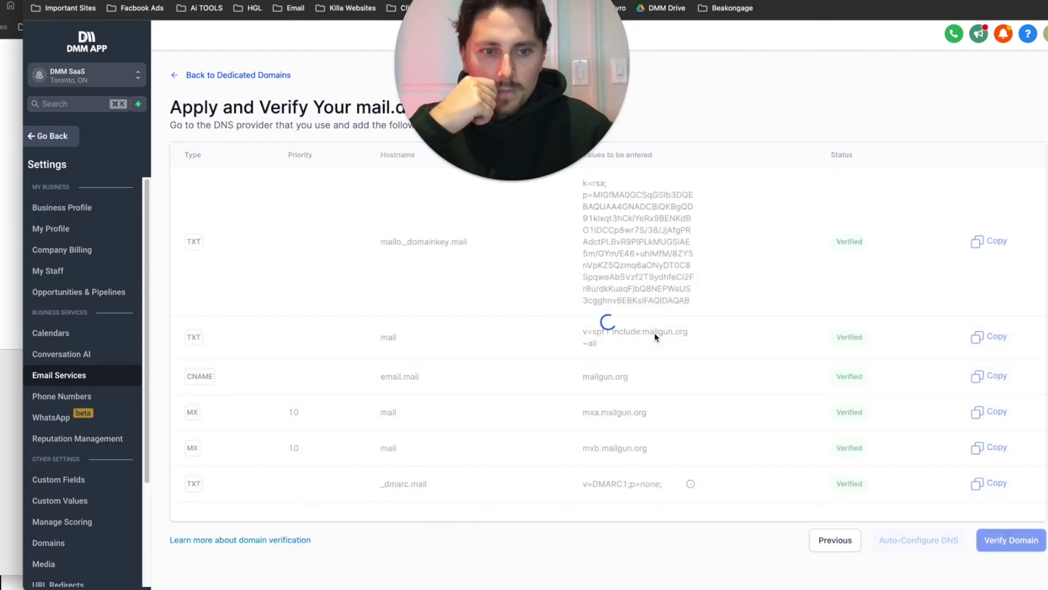
pyautogui.doubleClick(848, 483)
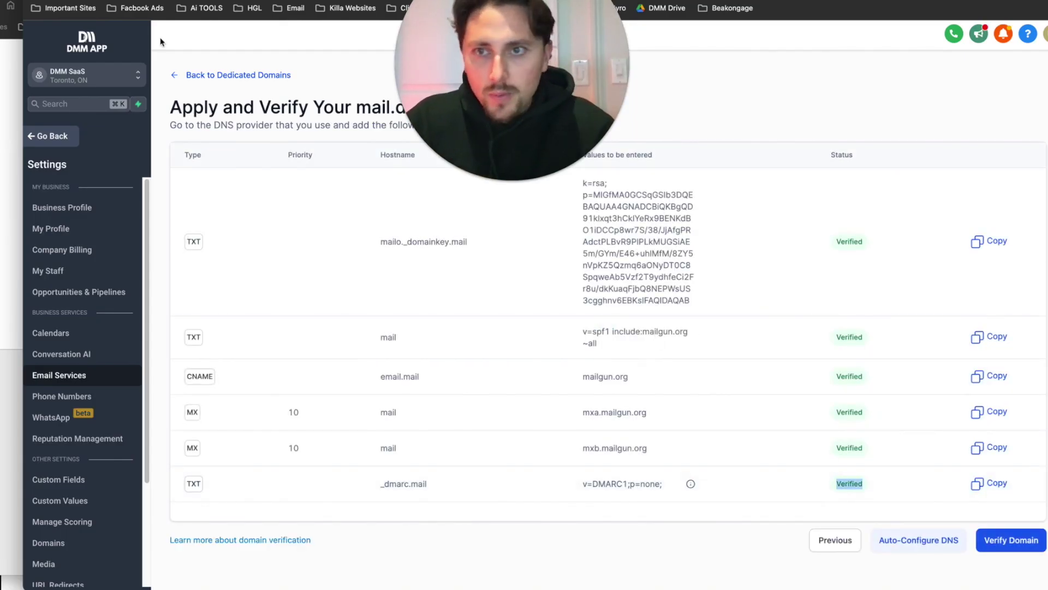
pyautogui.click(1017, 548)
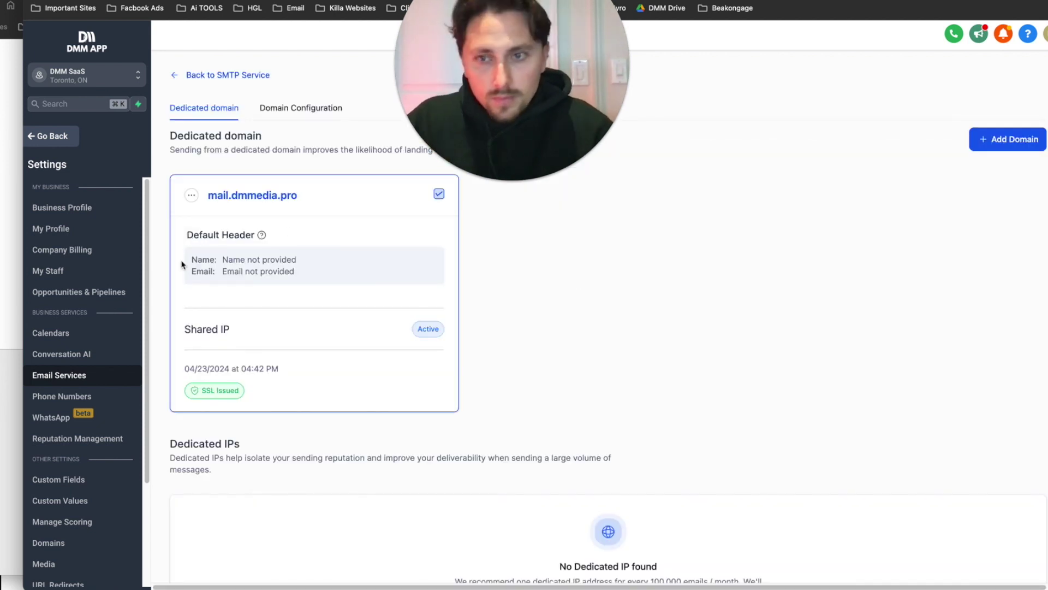
# - Point out the Default Header, which has no sender name or email provided
pyautogui.tripleClick(247, 237)
pyautogui.moveTo(275, 281); pyautogui.dragTo(184, 239)
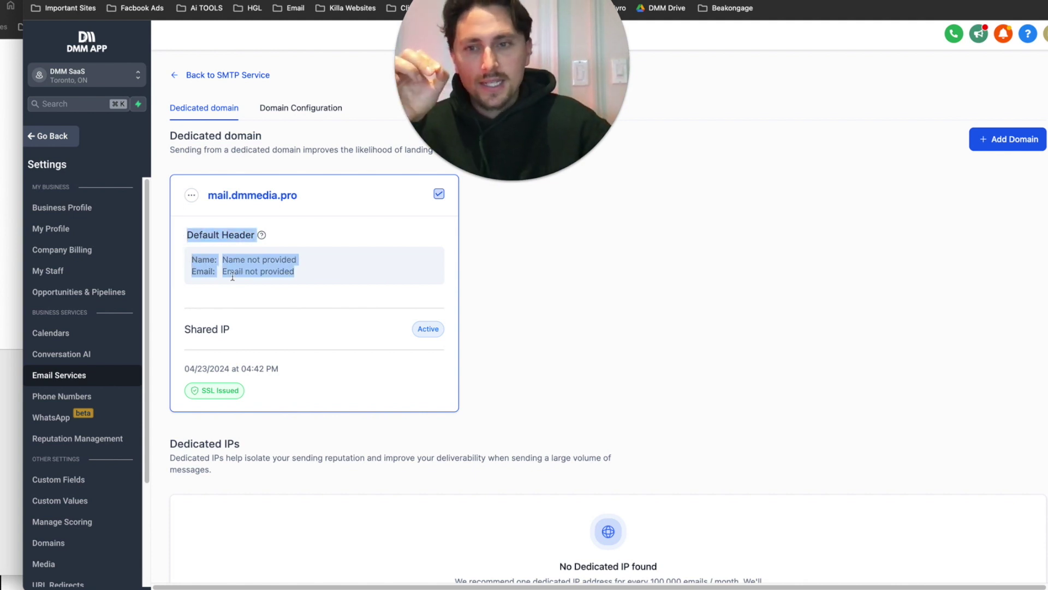
pyautogui.moveTo(312, 263); pyautogui.dragTo(236, 258)
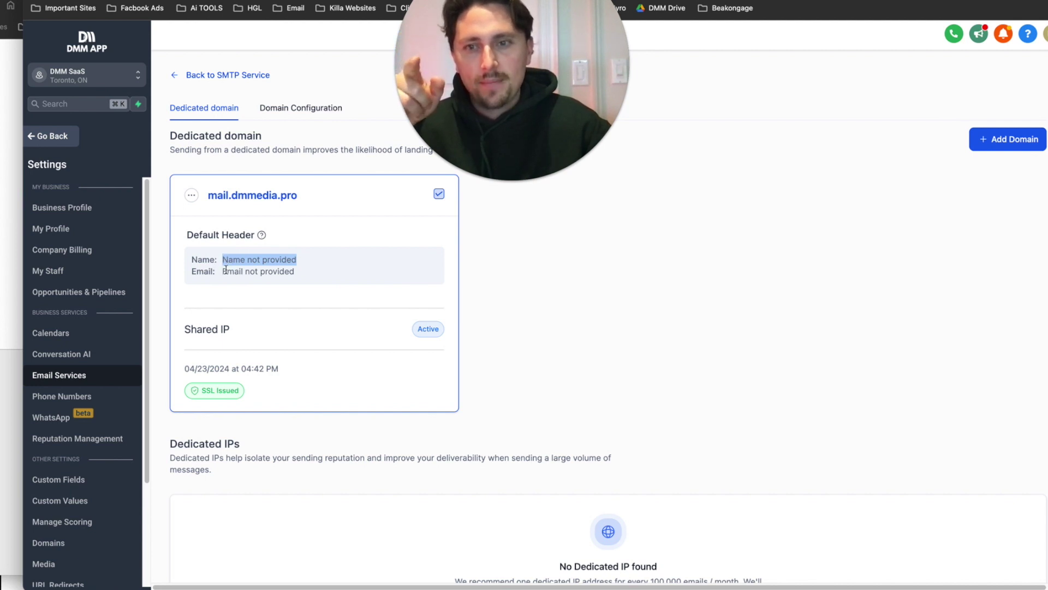
pyautogui.moveTo(226, 269); pyautogui.dragTo(292, 272)
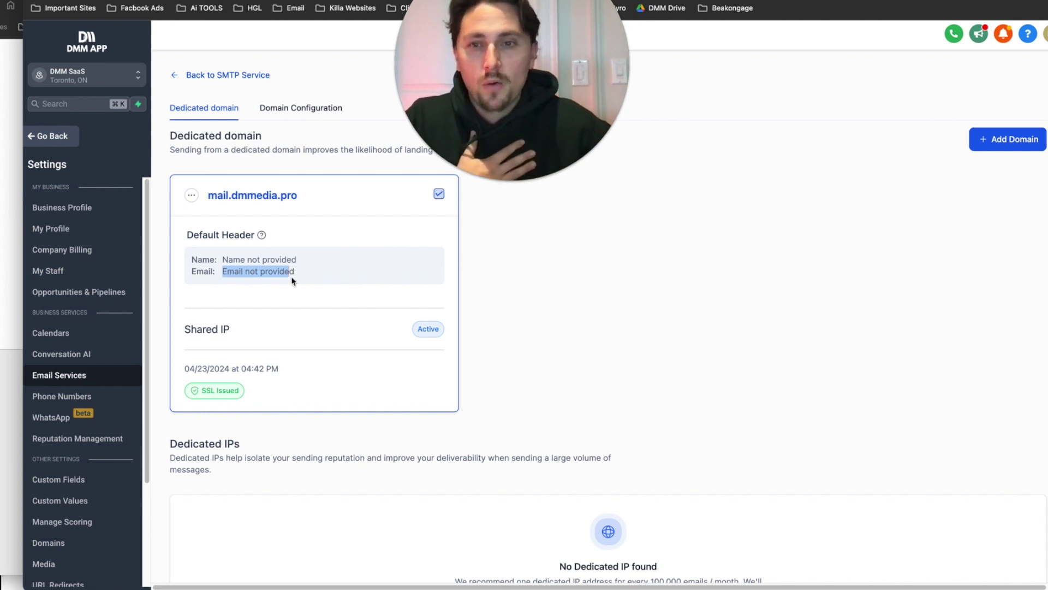
pyautogui.moveTo(291, 280); pyautogui.dragTo(261, 266)
pyautogui.moveTo(198, 258); pyautogui.dragTo(172, 232)
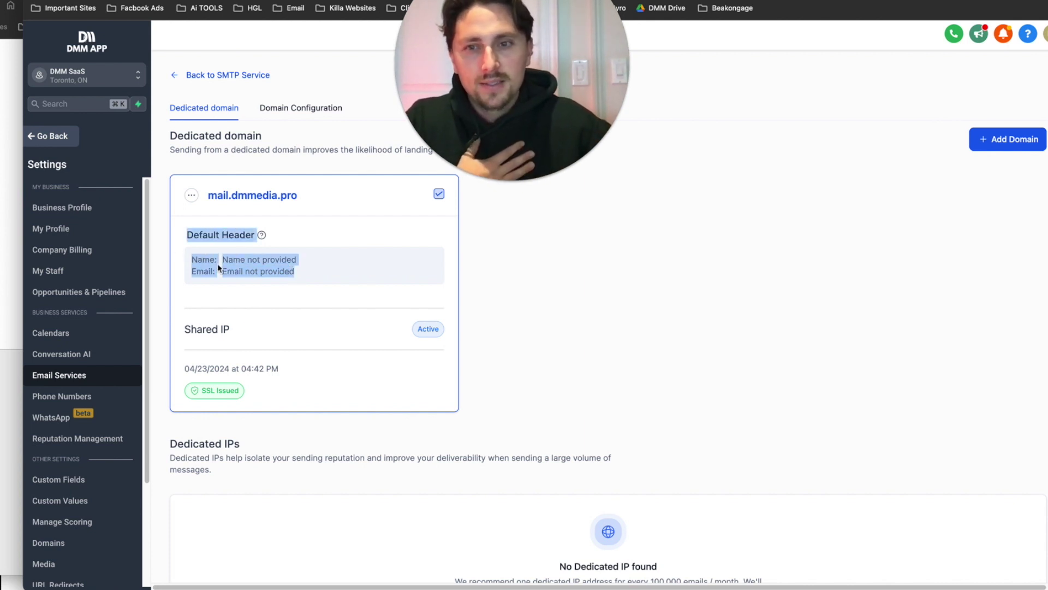
pyautogui.moveTo(260, 238)
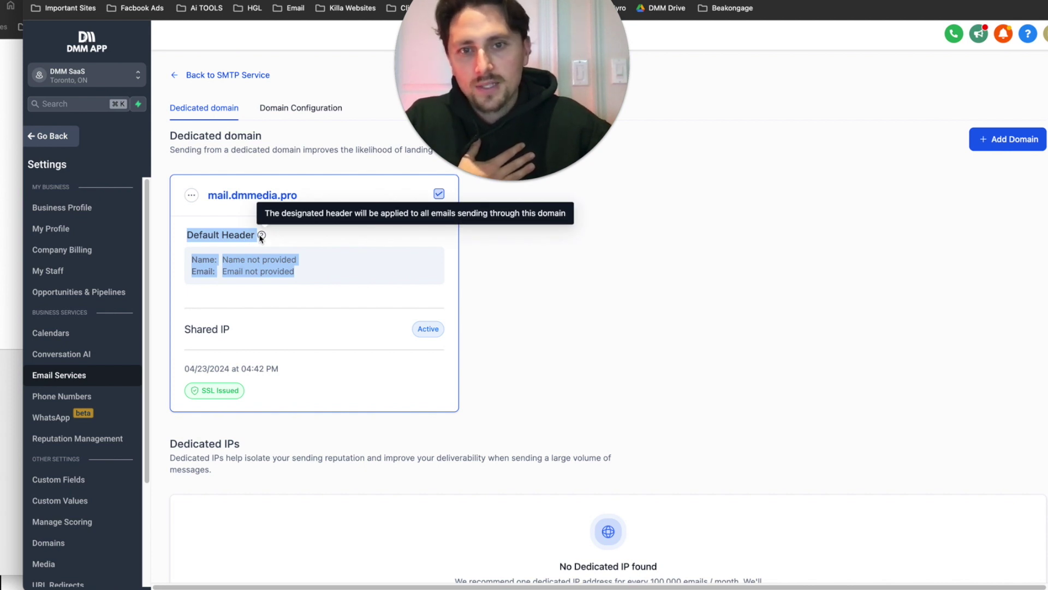
pyautogui.moveTo(295, 272); pyautogui.dragTo(180, 234)
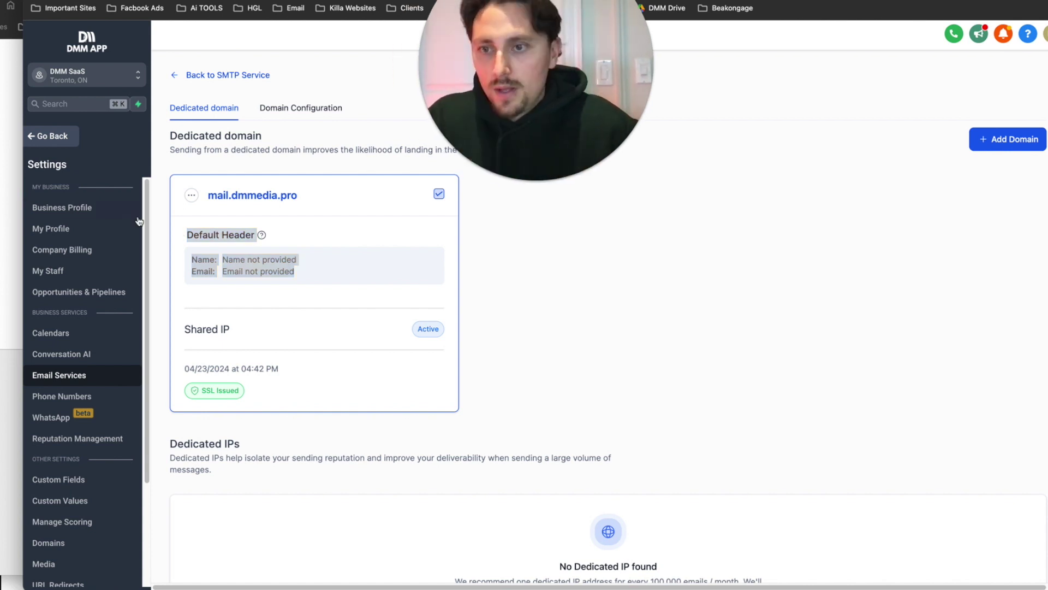
# - Go to Marketing > Emails > Campaigns and open the Welcome Email - [Insert Title] campaign in the builder
pyautogui.click(75, 145)
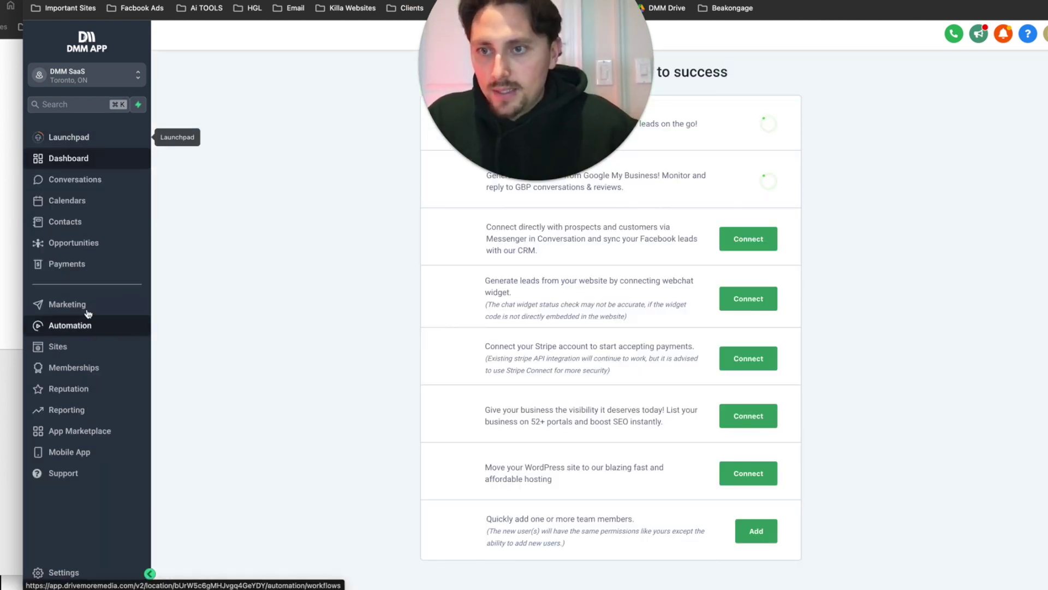
pyautogui.click(60, 346)
pyautogui.click(77, 304)
pyautogui.moveTo(309, 58)
pyautogui.click(296, 84)
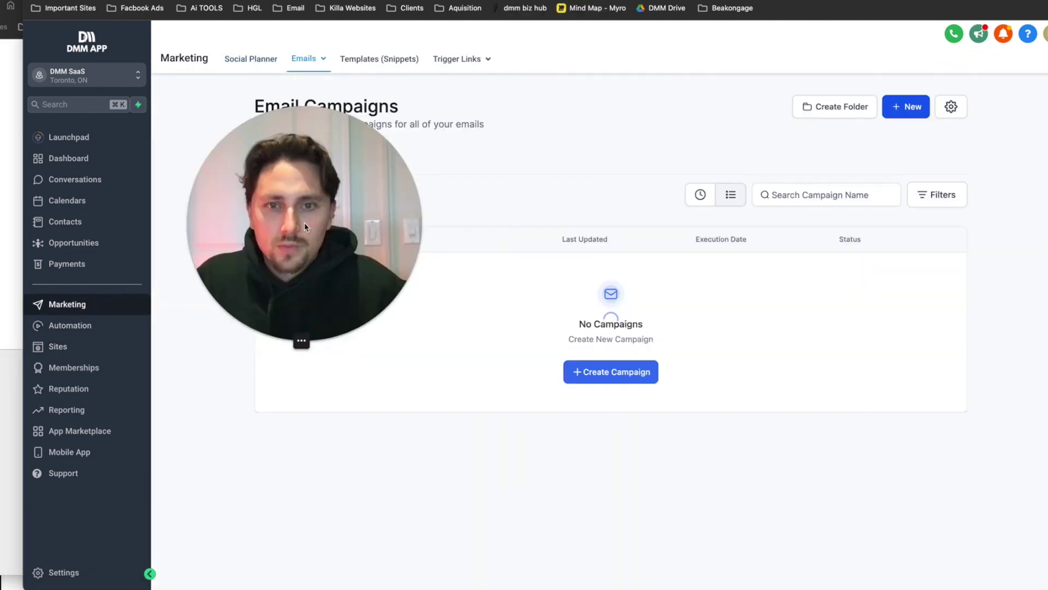
pyautogui.click(358, 276)
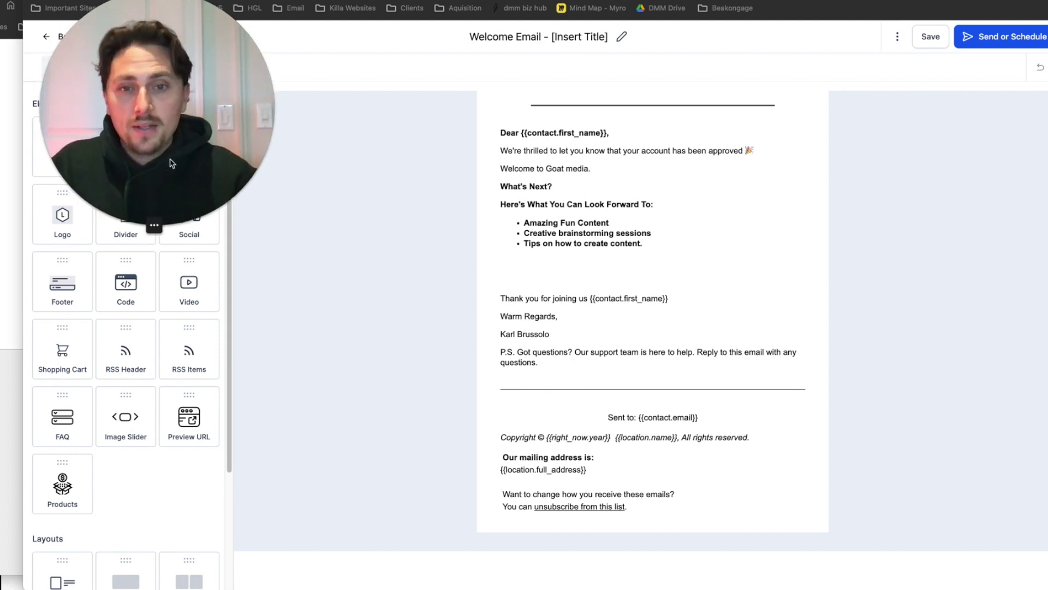
pyautogui.moveTo(143, 158); pyautogui.dragTo(252, 159)
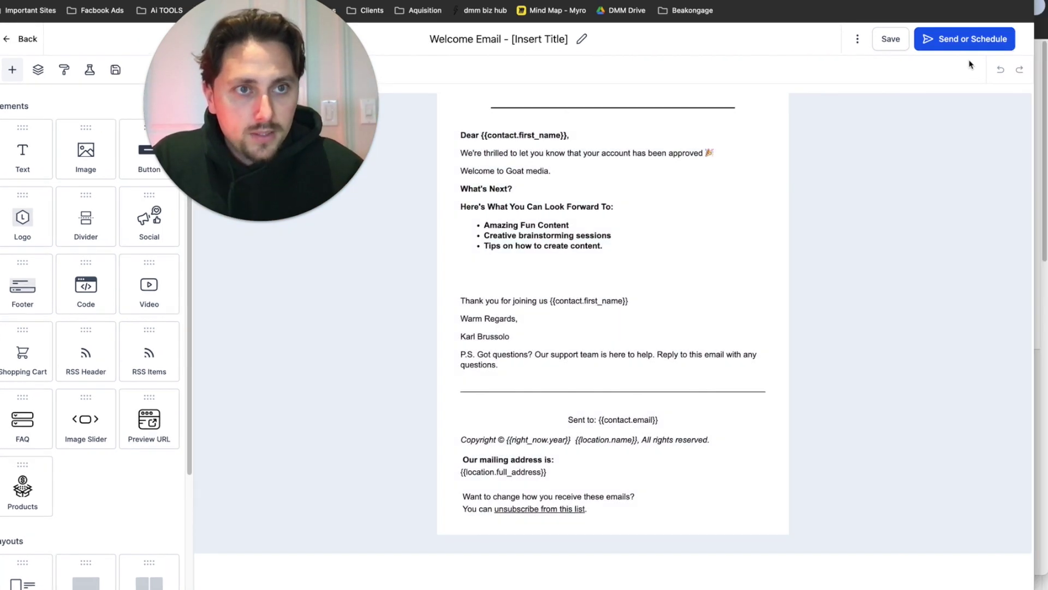
# - Send the Welcome Email campaign immediately to the one selected contact
pyautogui.click(961, 41)
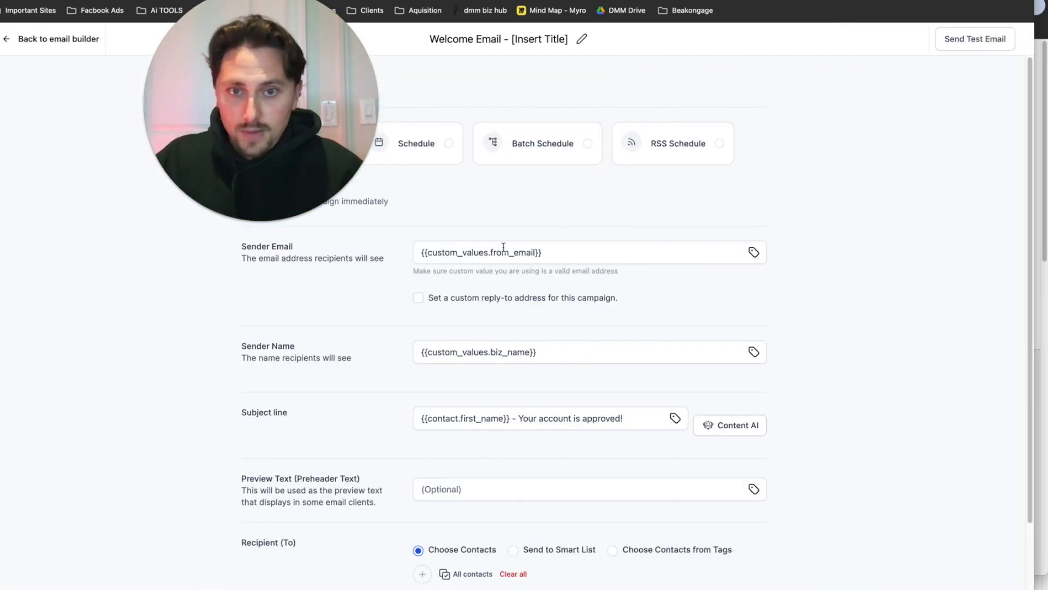
pyautogui.scroll(-1, 542, 346)
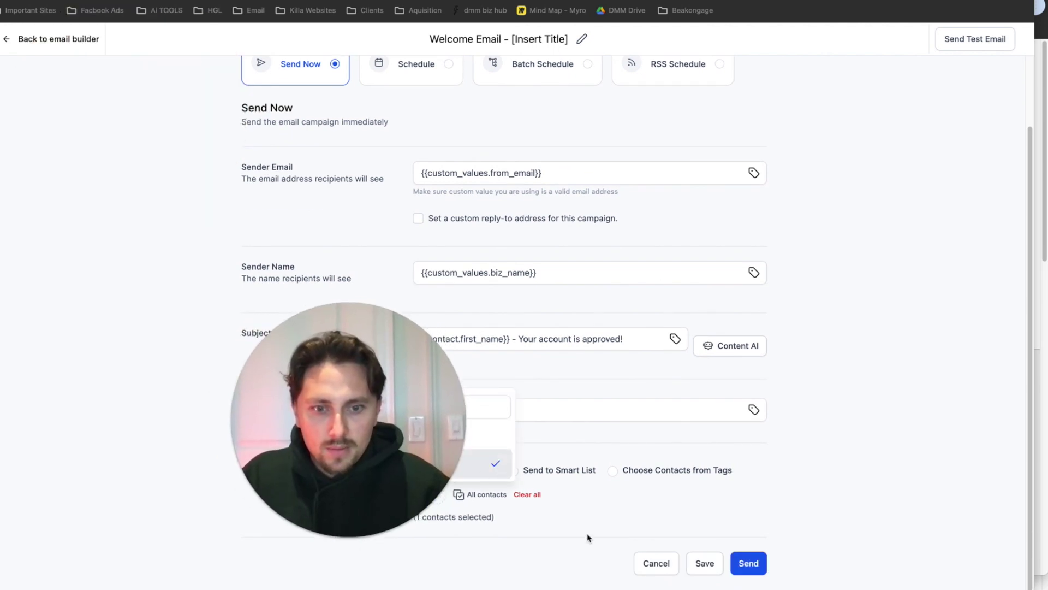
pyautogui.click(628, 546)
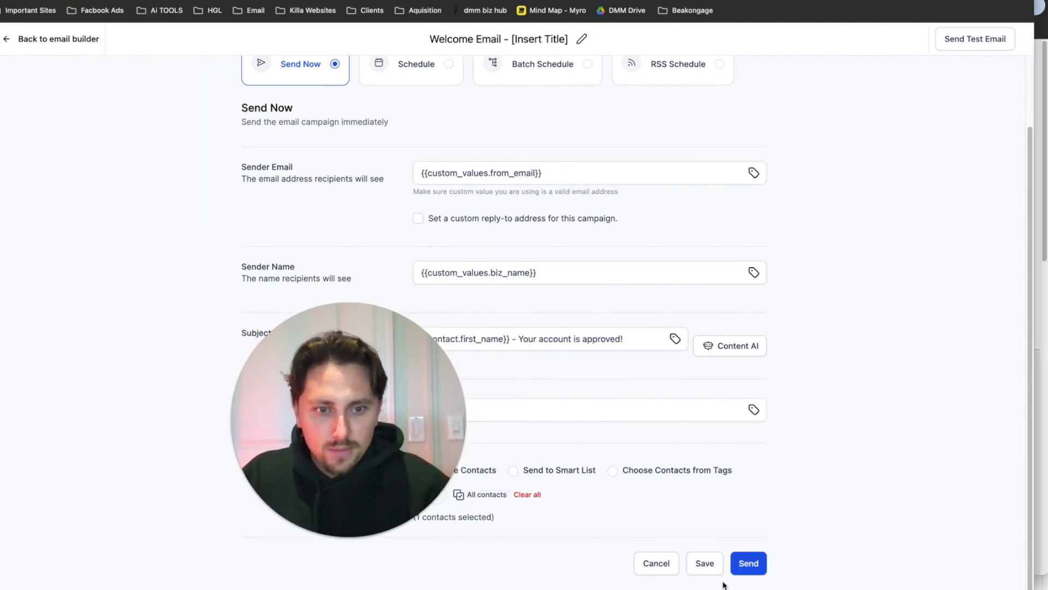
pyautogui.click(759, 567)
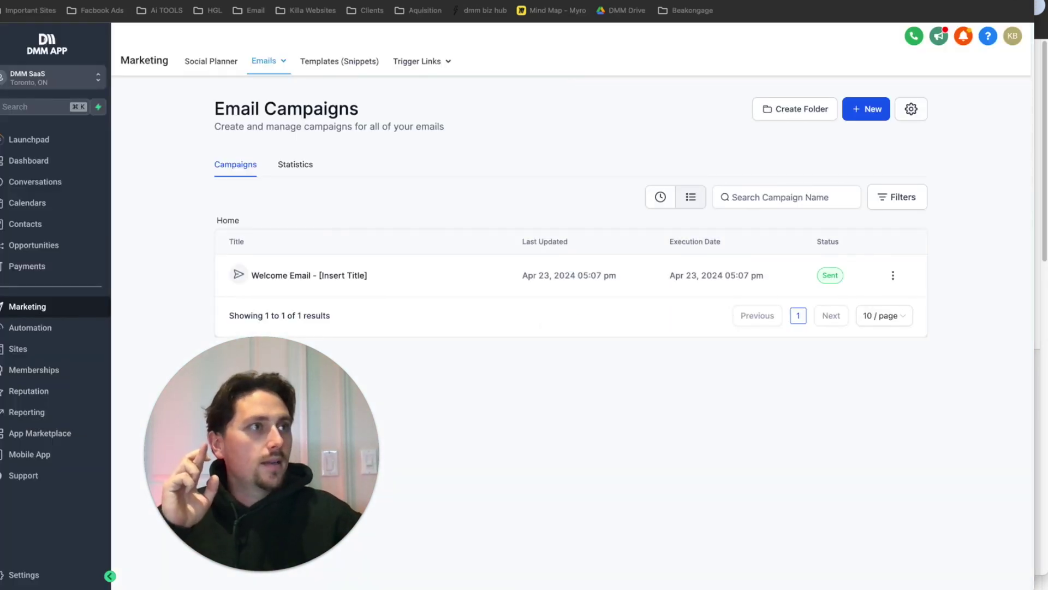
pyautogui.moveTo(784, 178); pyautogui.dragTo(530, 2)
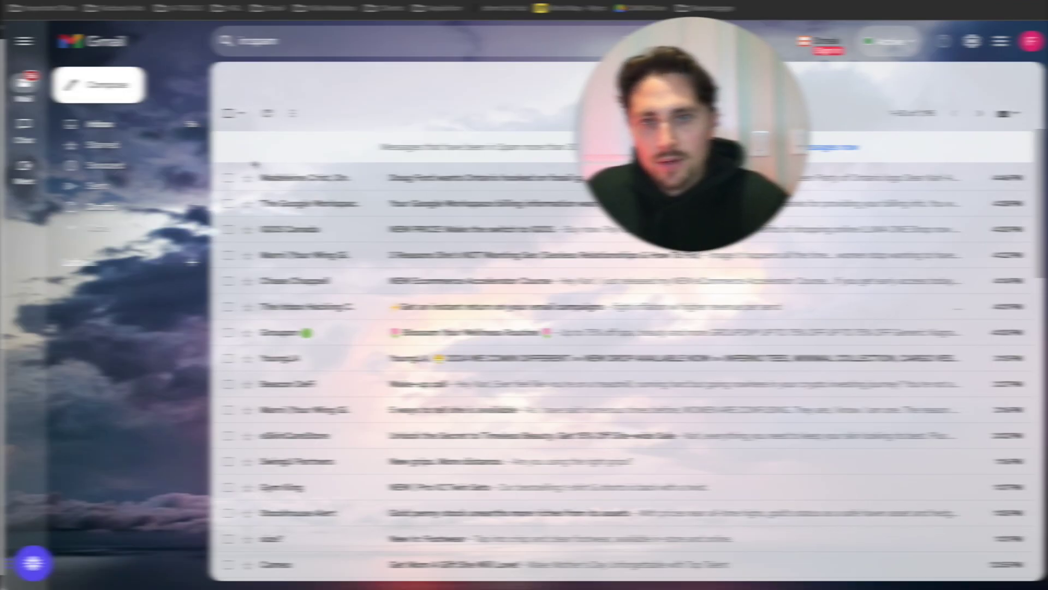
# - Open the account-approved email in Gmail and check its original headers for SPF and DKIM PASS
pyautogui.click(162, 128)
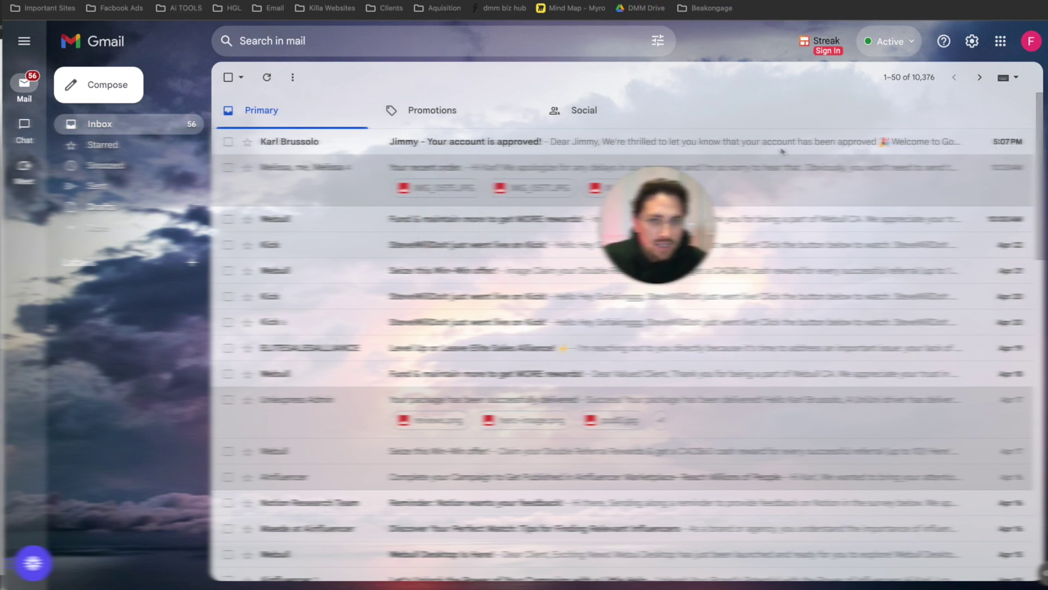
pyautogui.click(421, 146)
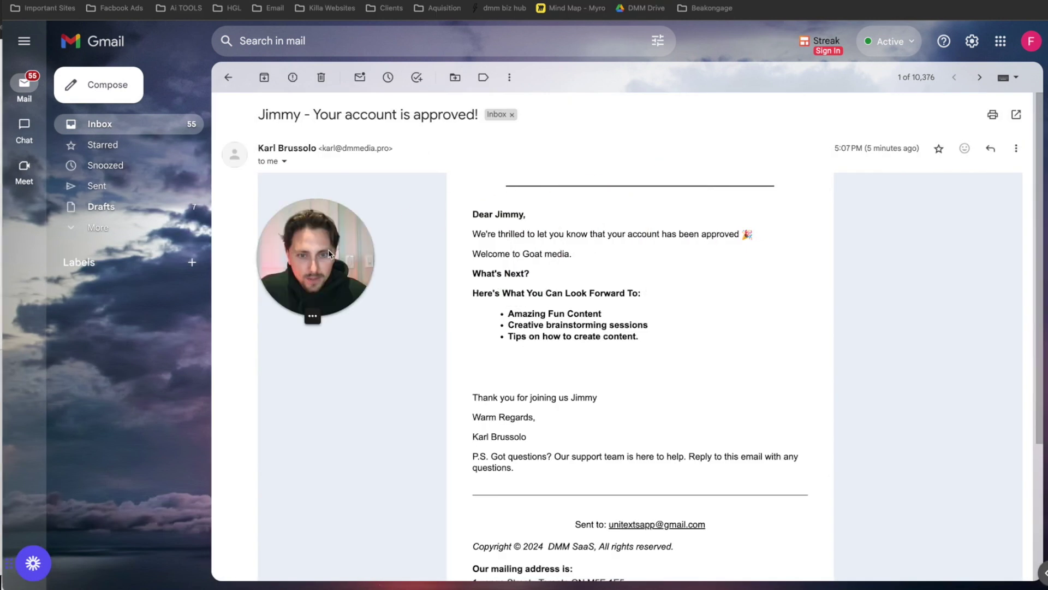
pyautogui.scroll(-1, 657, 255)
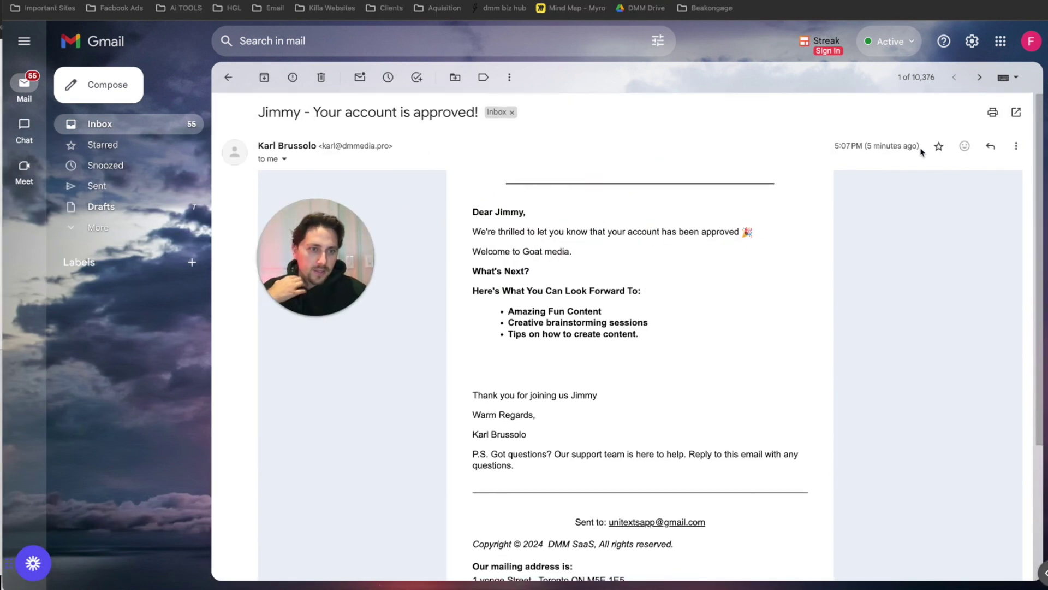
pyautogui.moveTo(881, 146); pyautogui.dragTo(863, 146)
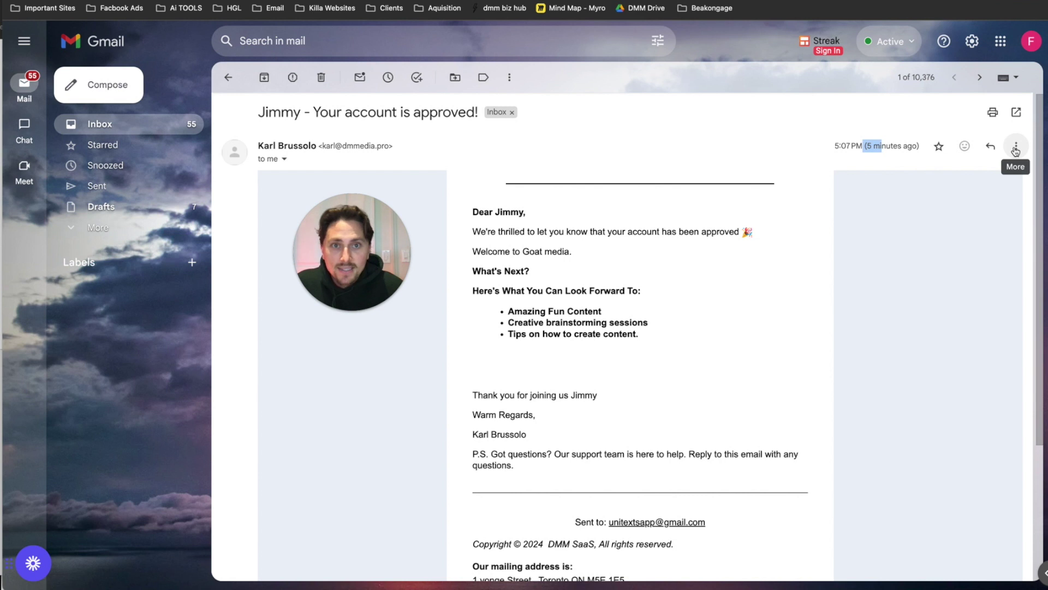
pyautogui.click(1016, 147)
pyautogui.click(931, 342)
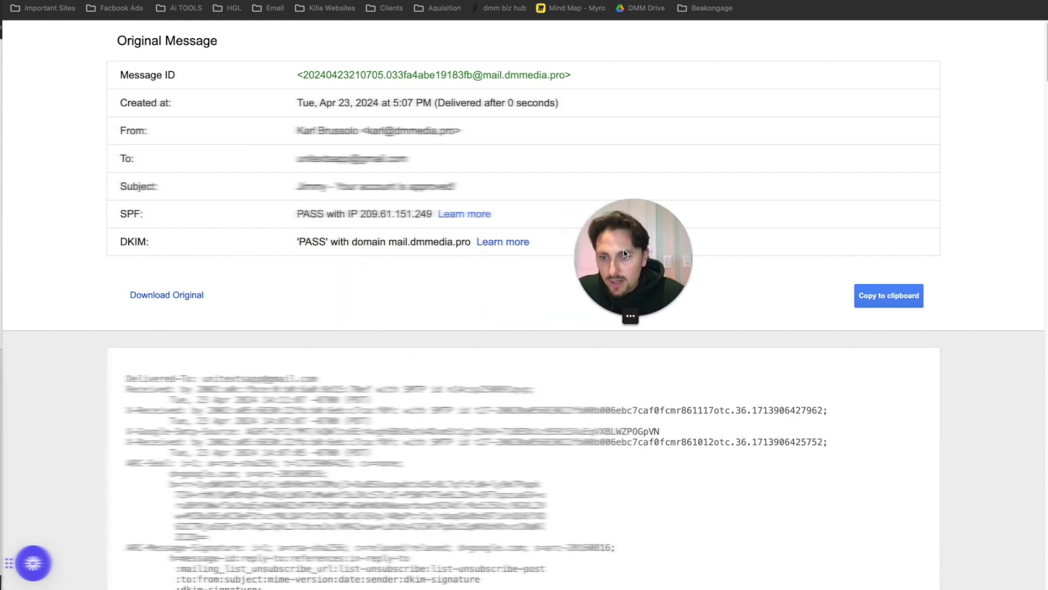
pyautogui.scroll(-1, 167, 214)
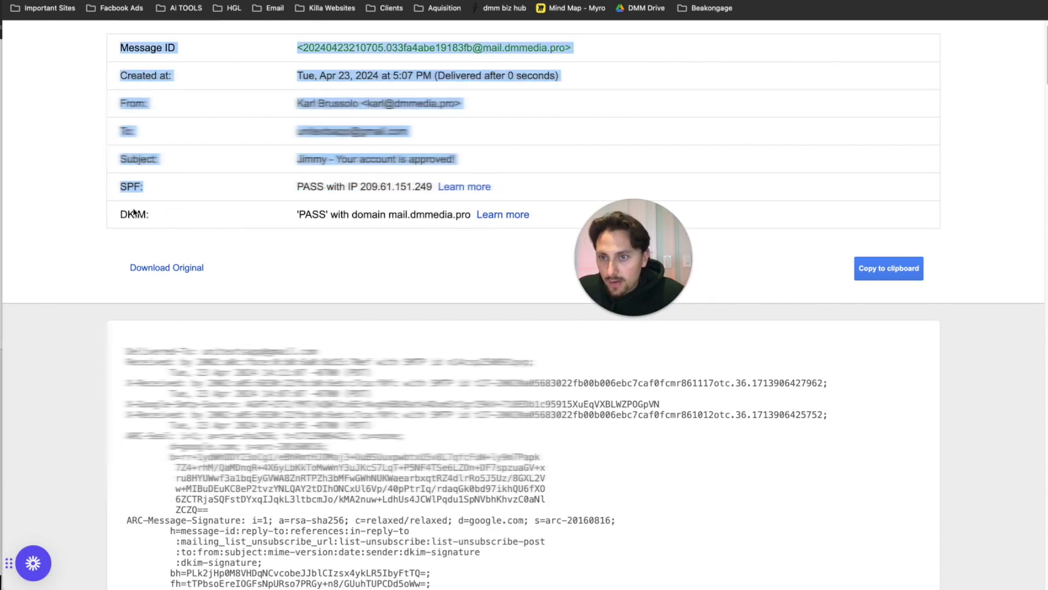
pyautogui.scroll(1, 148, 210)
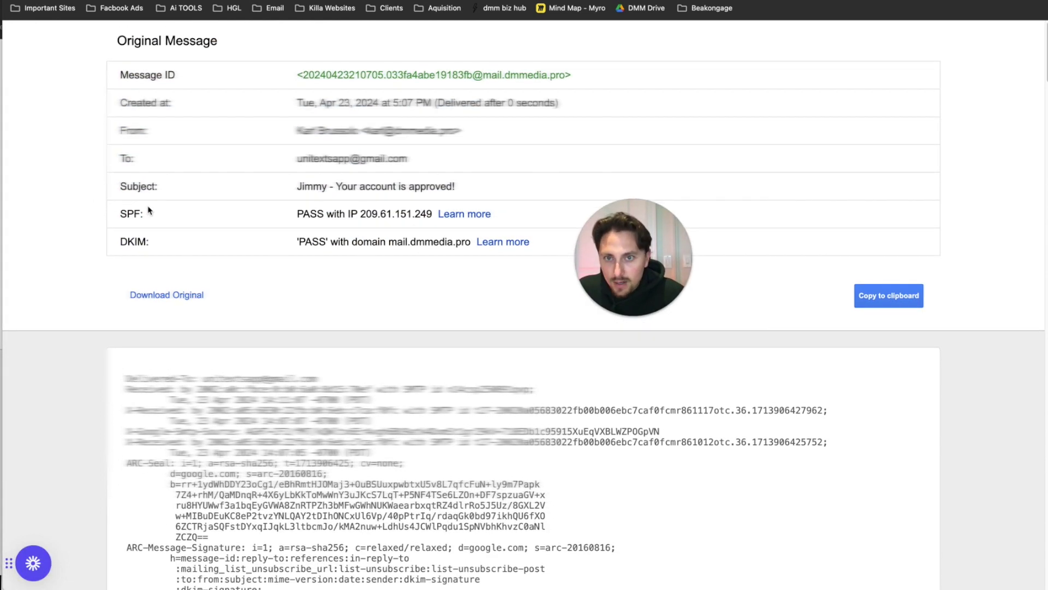
pyautogui.press('super+w')
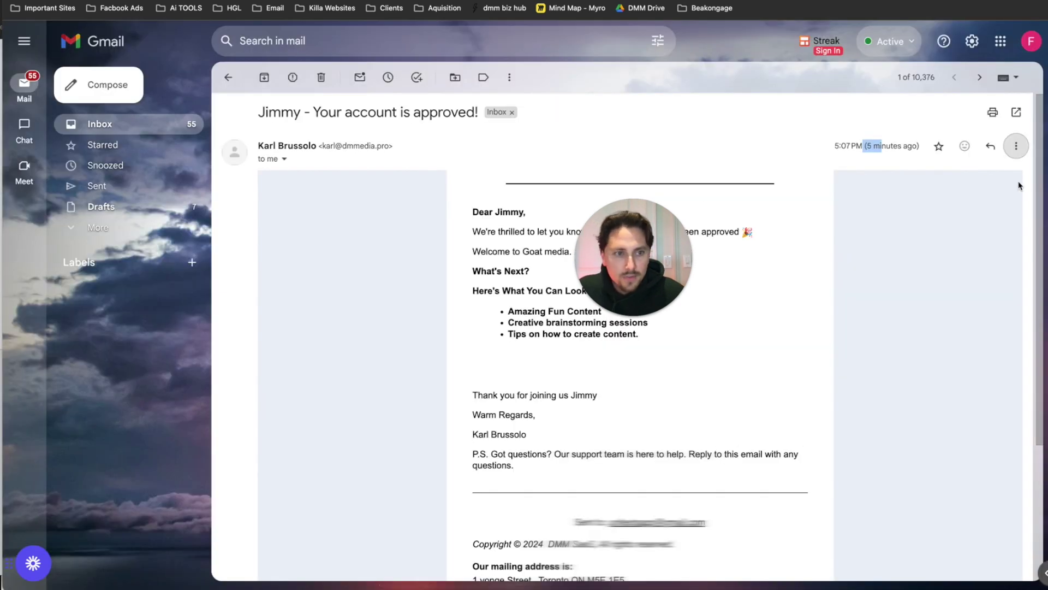
pyautogui.click(987, 146)
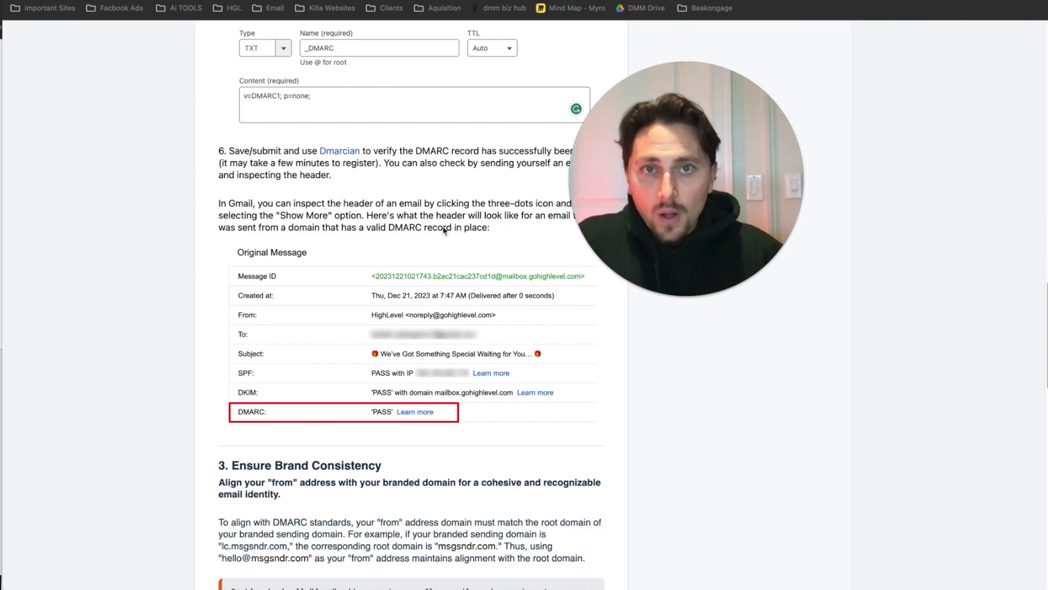
# - Scroll through the Help Center DMARC guide to its passing DMARC header example
pyautogui.scroll(-1, 383, 284)
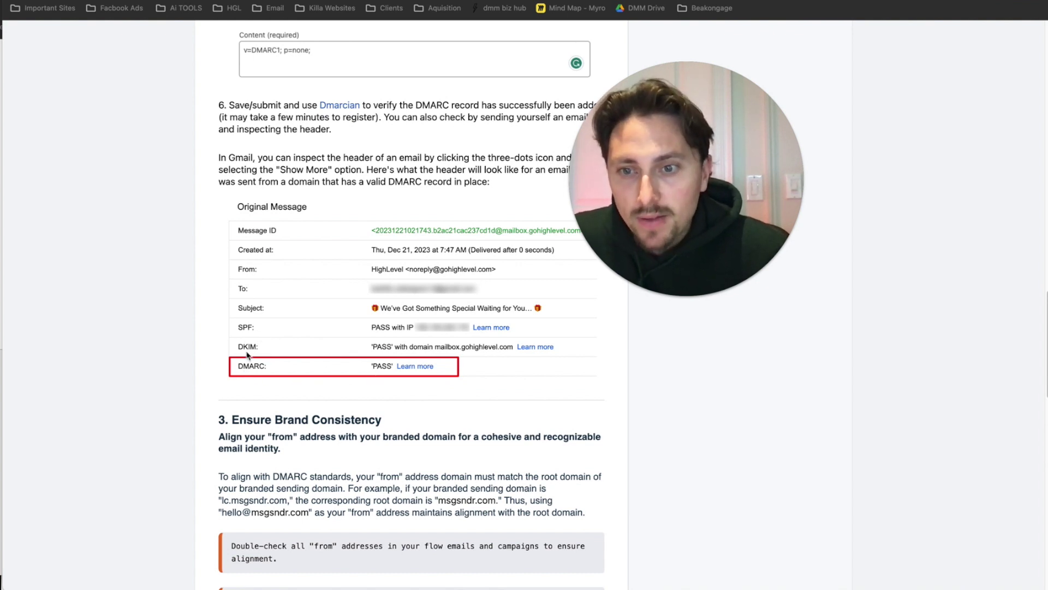
pyautogui.scroll(1, 374, 333)
pyautogui.scroll(10, 374, 333)
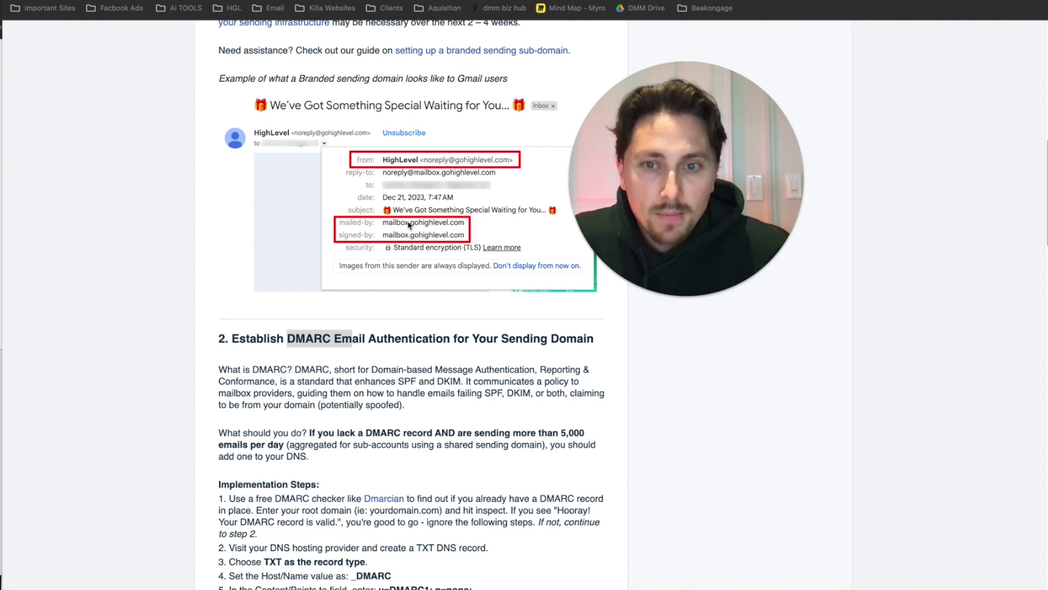
pyautogui.scroll(1, 437, 197)
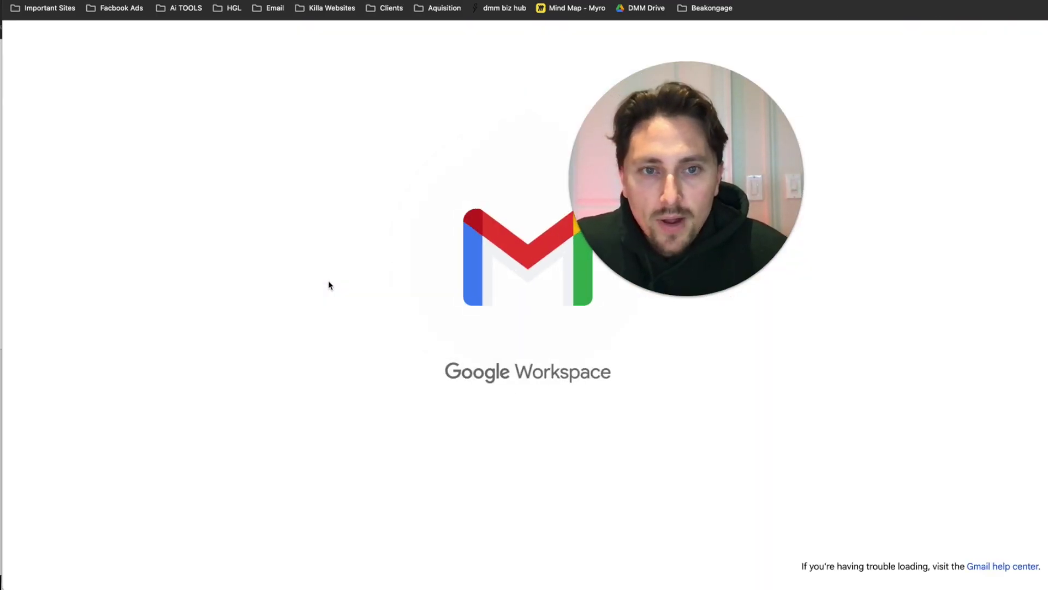
# - Open the newer approval email, point out its reply-to and mail.dmmedia.pro signed-by details, then view its original
pyautogui.moveTo(683, 167); pyautogui.dragTo(617, 149)
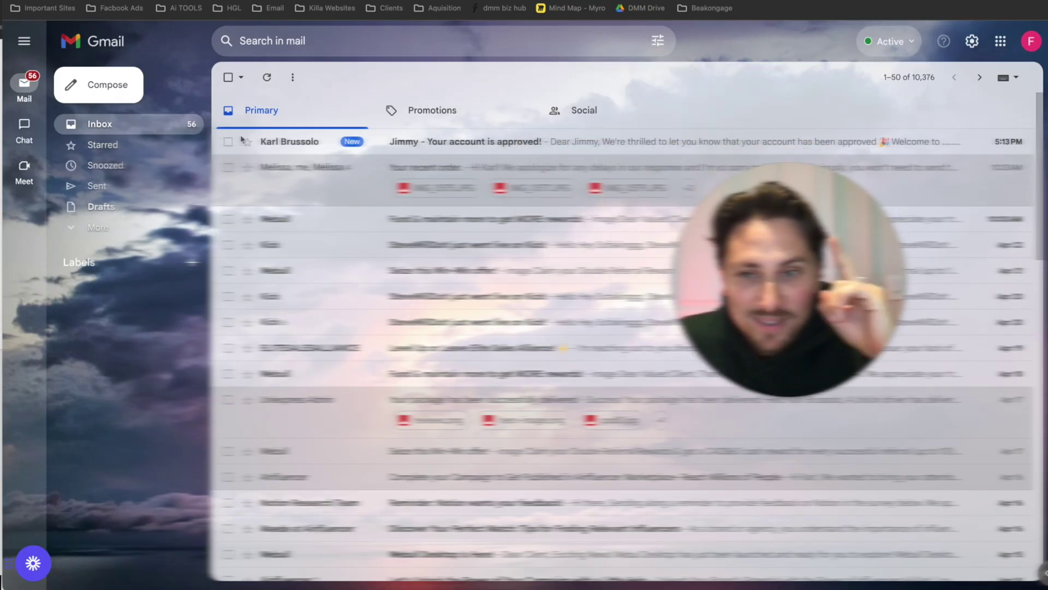
pyautogui.click(259, 141)
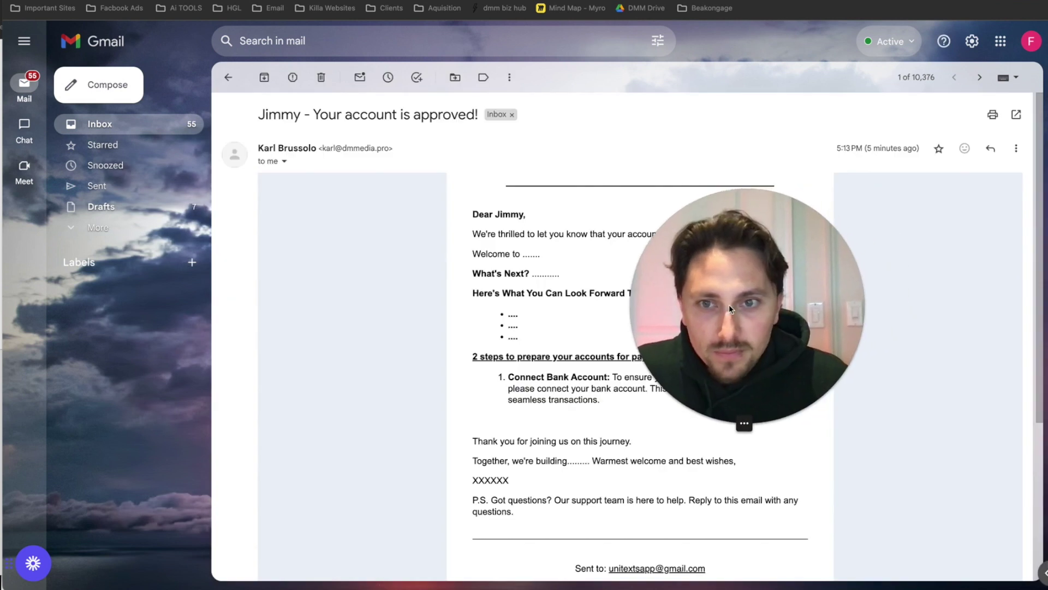
pyautogui.click(284, 162)
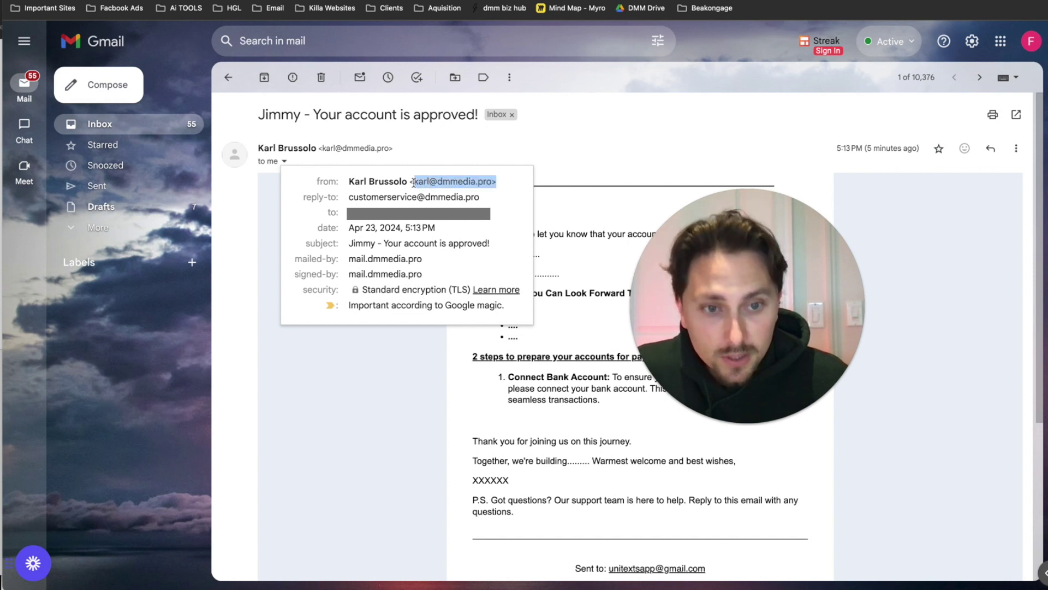
pyautogui.moveTo(485, 197); pyautogui.dragTo(349, 194)
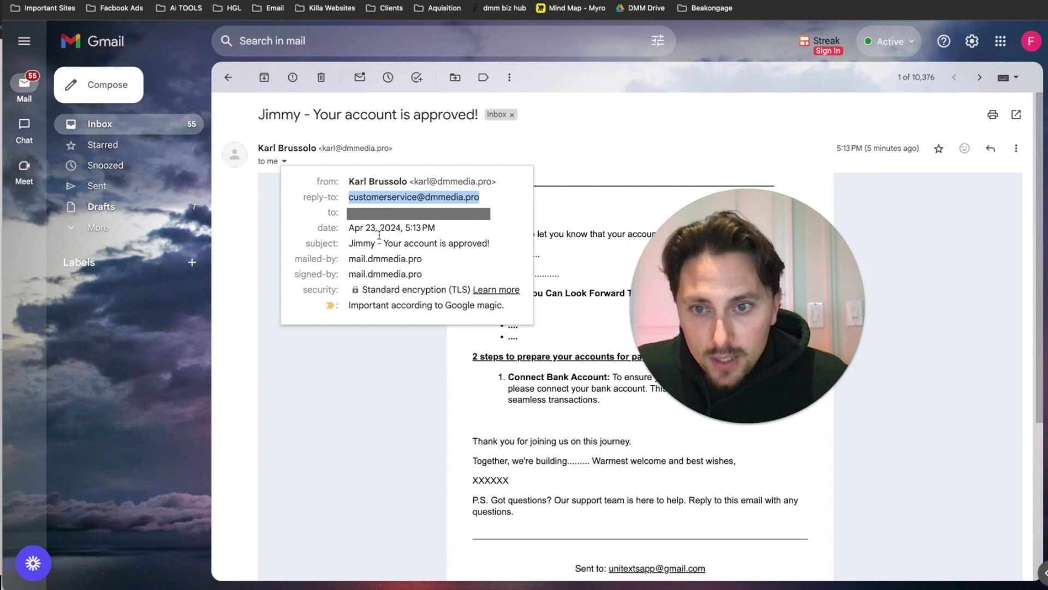
pyautogui.moveTo(434, 267); pyautogui.dragTo(354, 273)
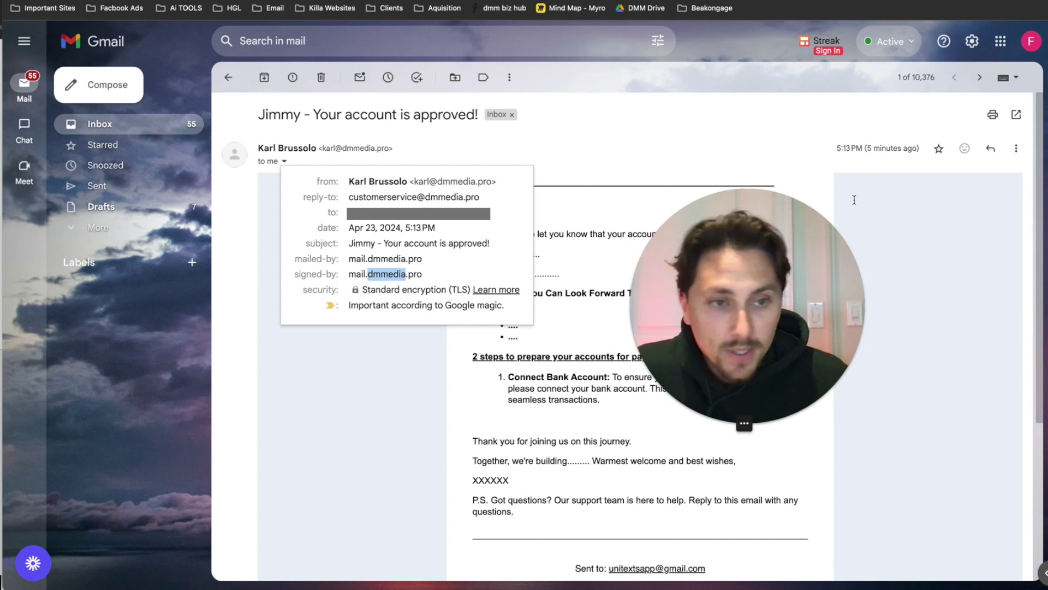
pyautogui.click(1016, 148)
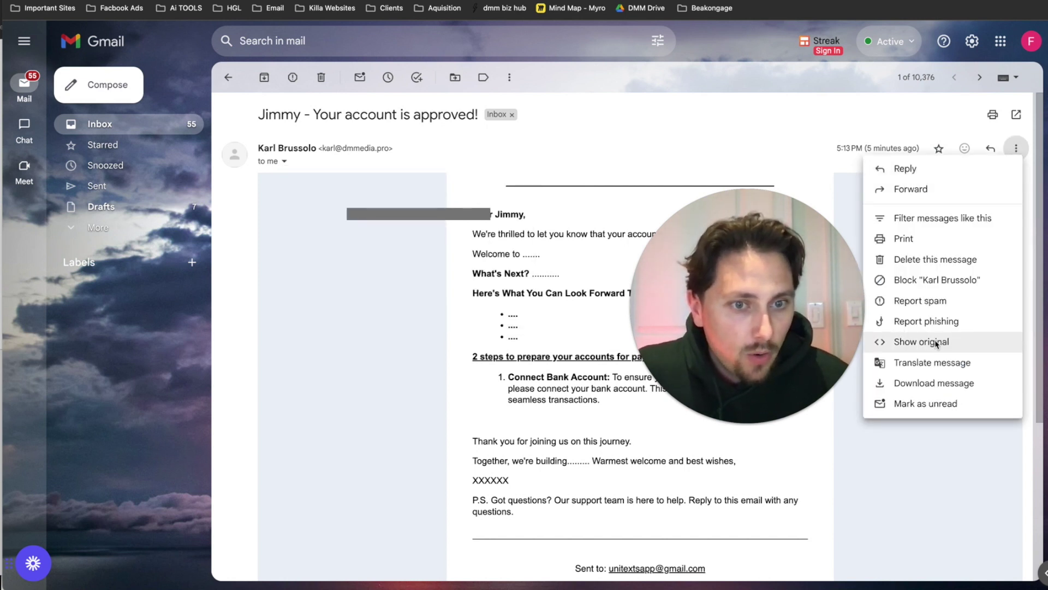
pyautogui.click(977, 339)
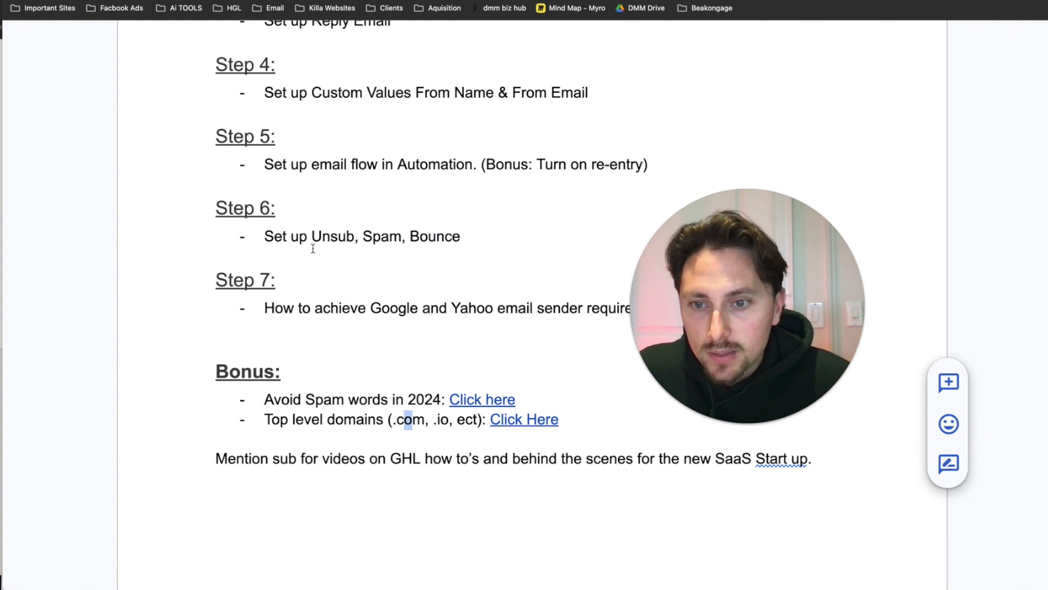
# - Follow the Avoid Spam words link in the DMARC Video doc to HubSpot's Spam Trigger Words article
pyautogui.scroll(-2, 312, 243)
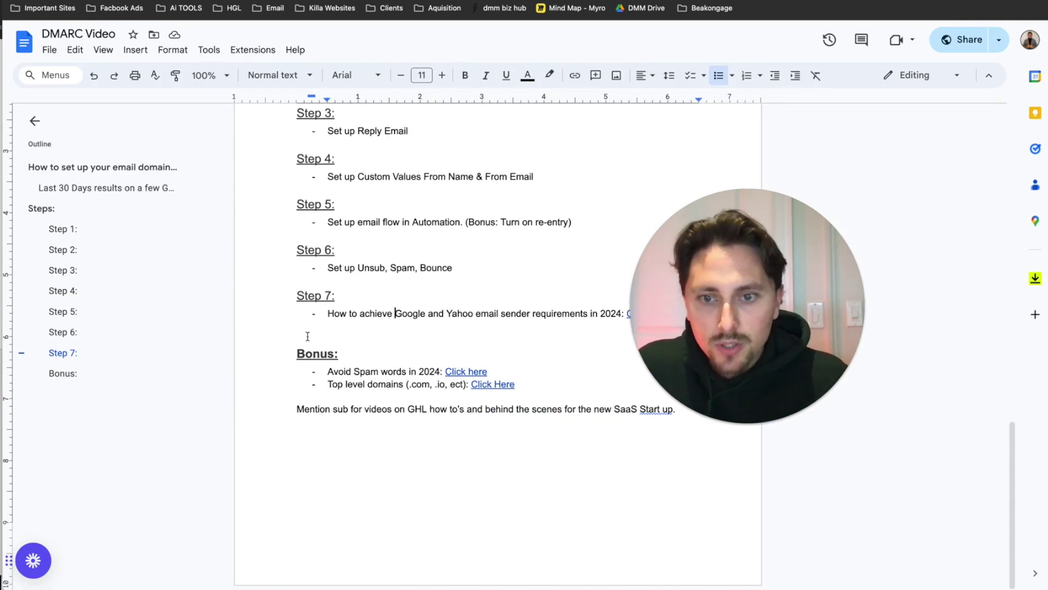
pyautogui.click(446, 372)
pyautogui.click(508, 389)
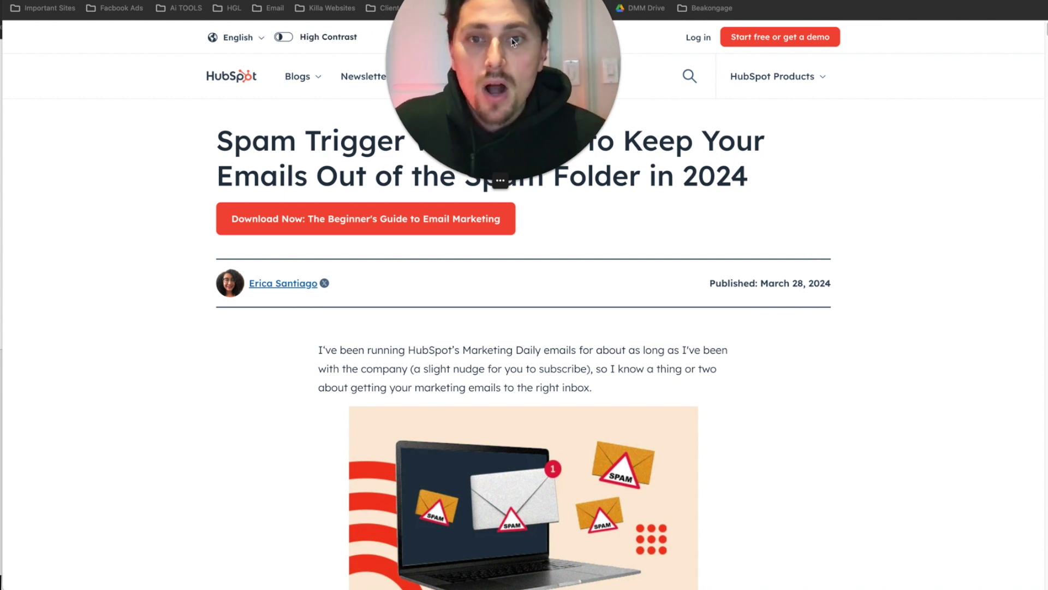
# - Read through the HubSpot spam-words article, highlighting the tip about sending targeted content
pyautogui.scroll(-20, 628, 245)
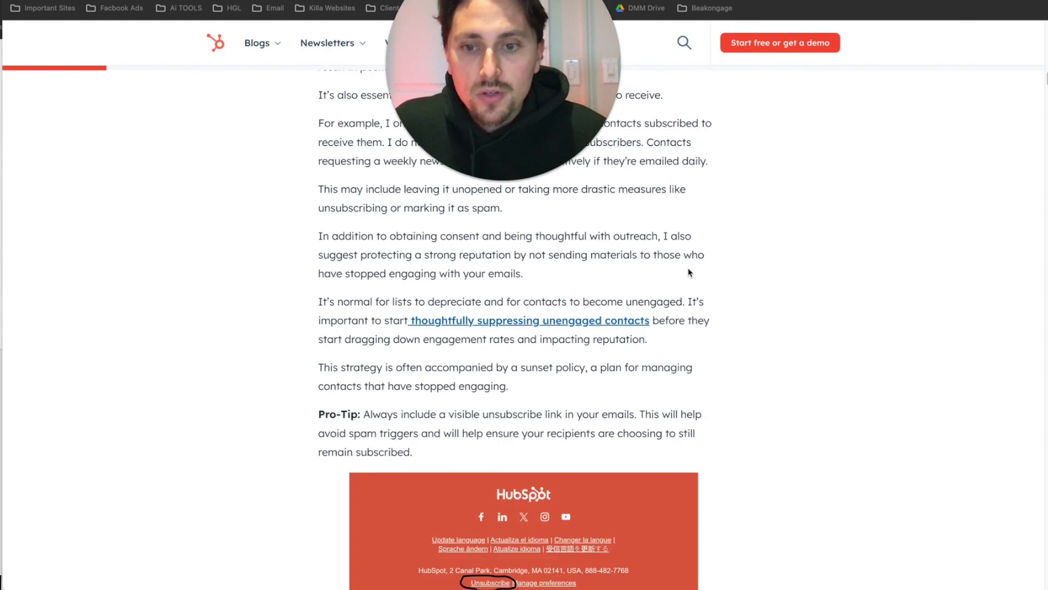
pyautogui.scroll(-10, 680, 267)
pyautogui.scroll(20, 599, 184)
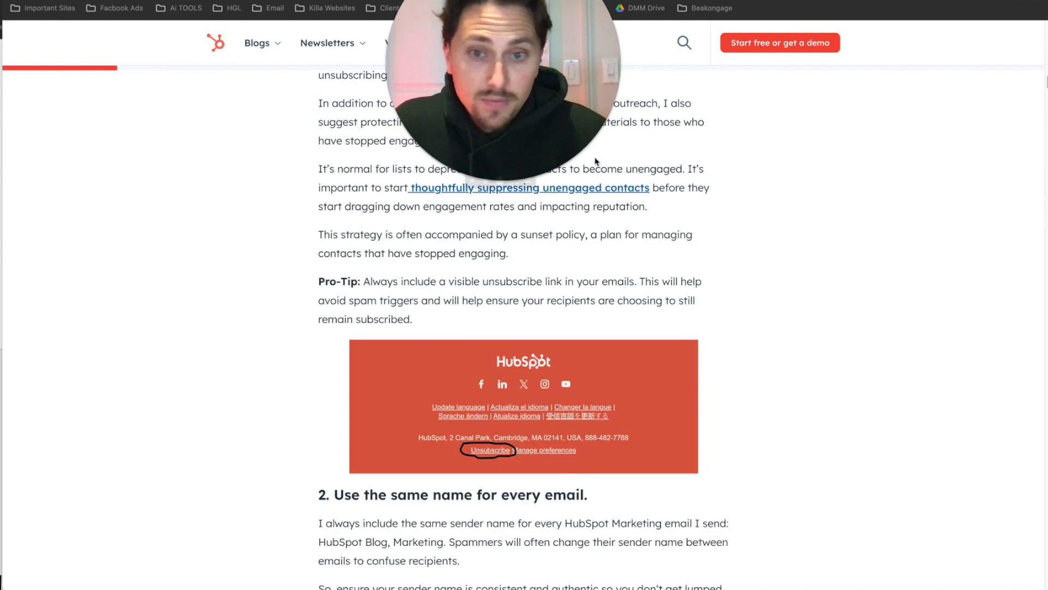
pyautogui.scroll(-8, 746, 244)
pyautogui.scroll(4, 477, 299)
pyautogui.moveTo(293, 332); pyautogui.dragTo(668, 343)
pyautogui.scroll(-2, 590, 334)
pyautogui.moveTo(304, 410); pyautogui.dragTo(671, 410)
pyautogui.scroll(20, 655, 406)
pyautogui.scroll(-5, 335, 353)
pyautogui.moveTo(301, 254); pyautogui.dragTo(468, 272)
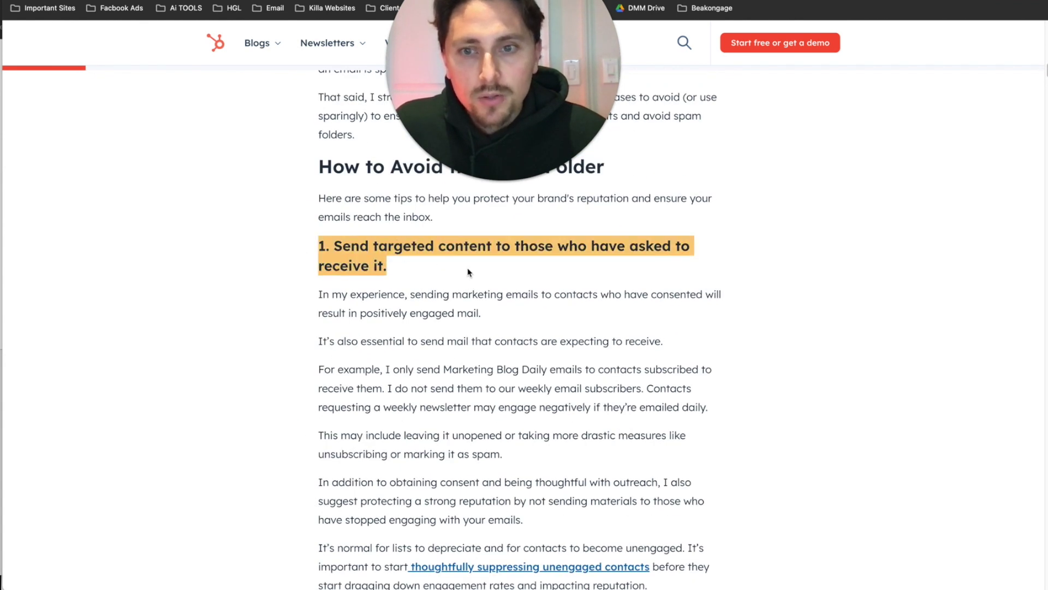
# - Highlight several Financial - Business spam phrases, then return to the doc's Top level domains bullet
pyautogui.scroll(-20, 468, 272)
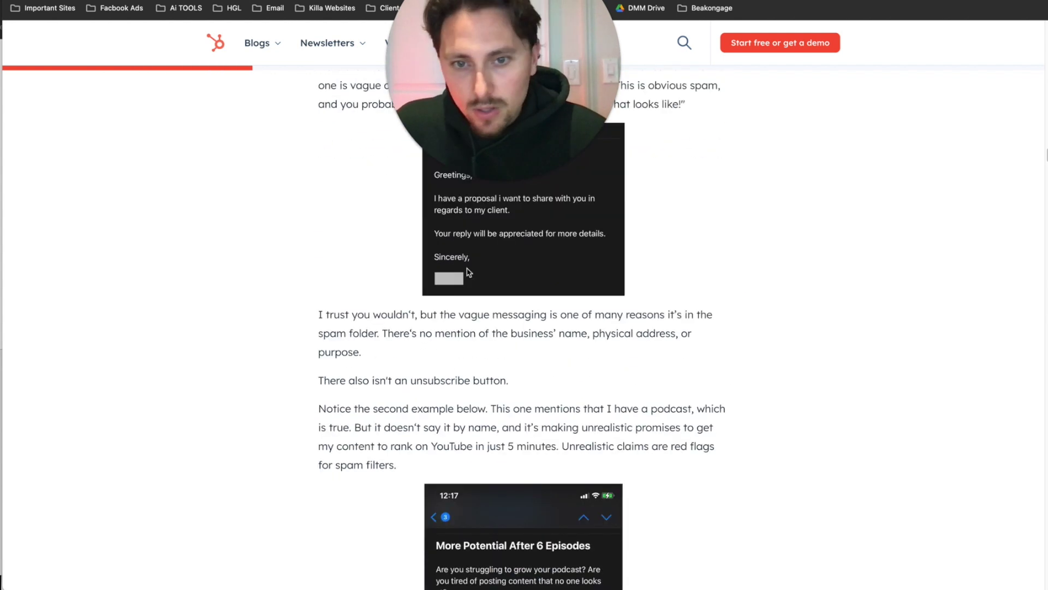
pyautogui.scroll(-8, 468, 273)
pyautogui.scroll(5, 473, 274)
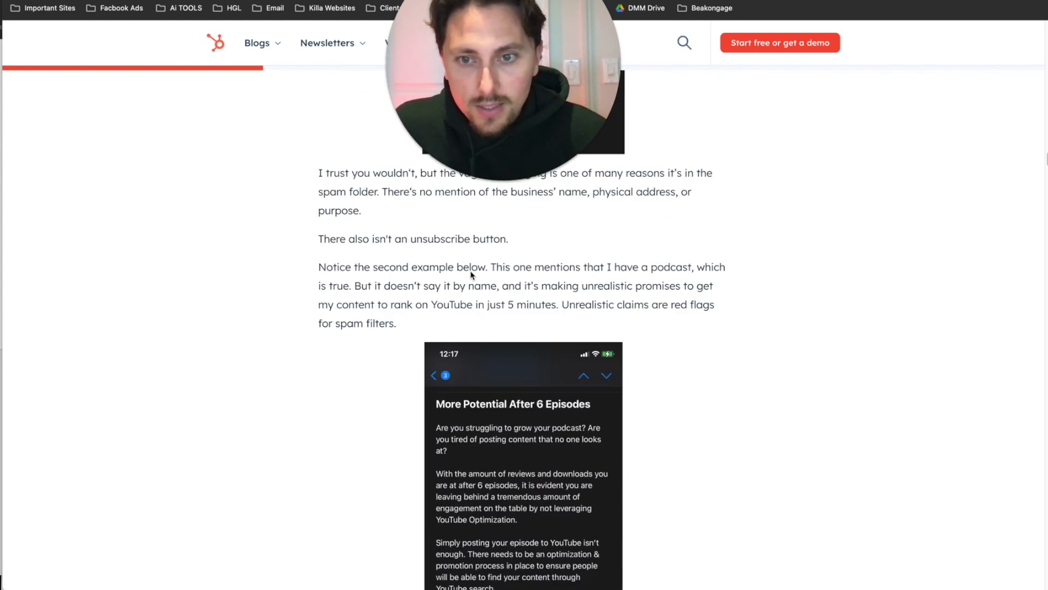
pyautogui.scroll(-10, 472, 275)
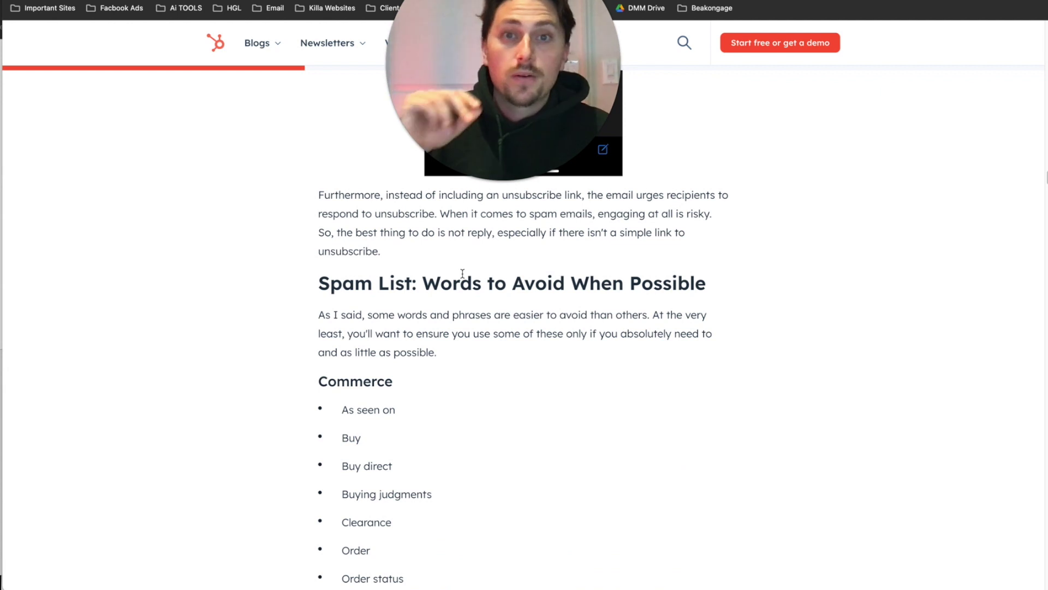
pyautogui.scroll(-15, 436, 396)
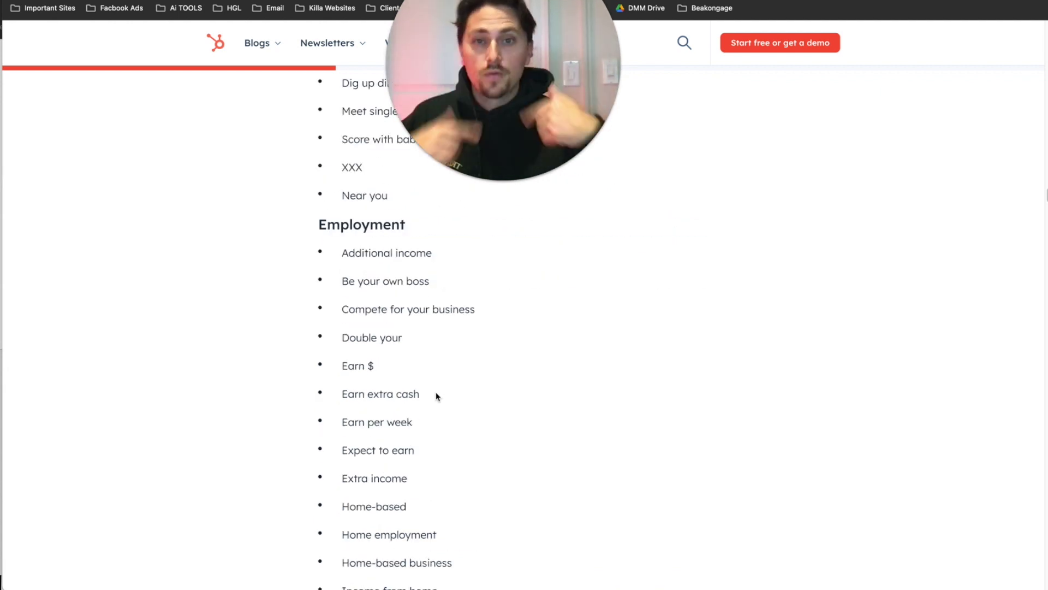
pyautogui.scroll(-4, 439, 355)
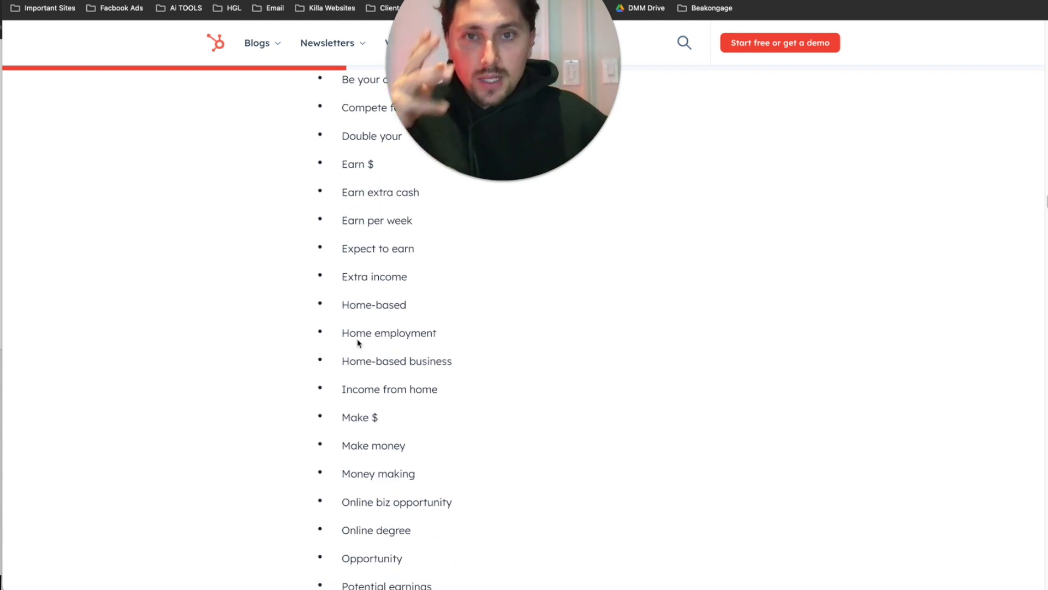
pyautogui.scroll(-2, 355, 349)
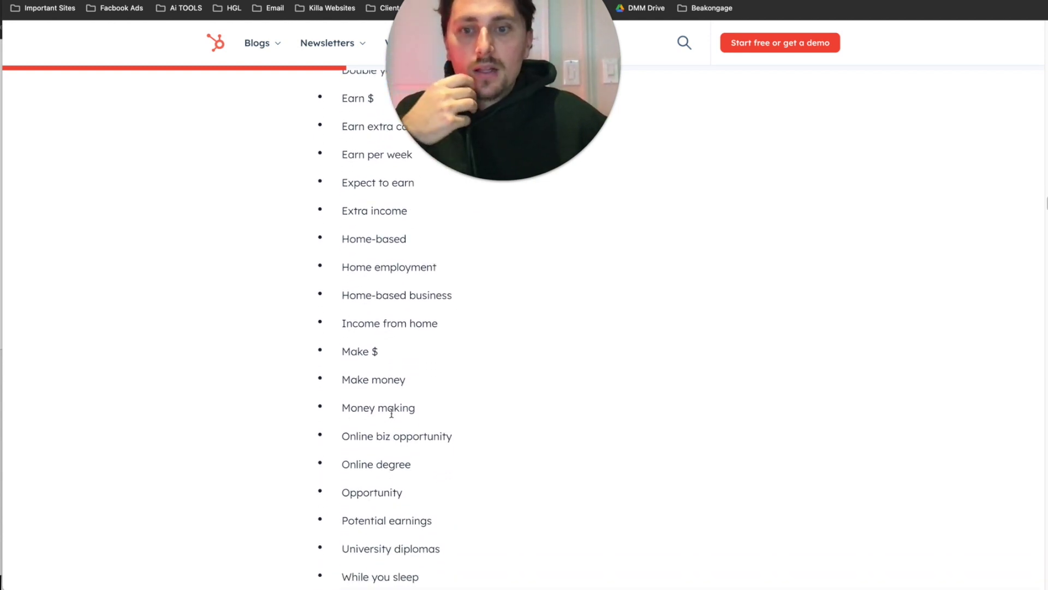
pyautogui.scroll(-2, 391, 414)
pyautogui.scroll(-1, 389, 448)
pyautogui.scroll(-9, 390, 447)
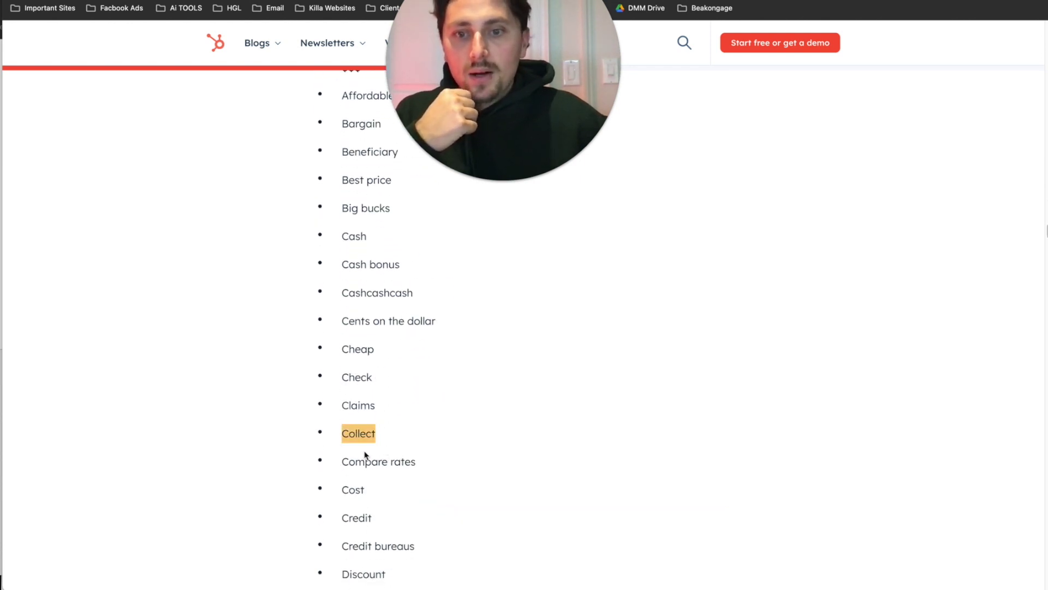
pyautogui.scroll(-5, 361, 453)
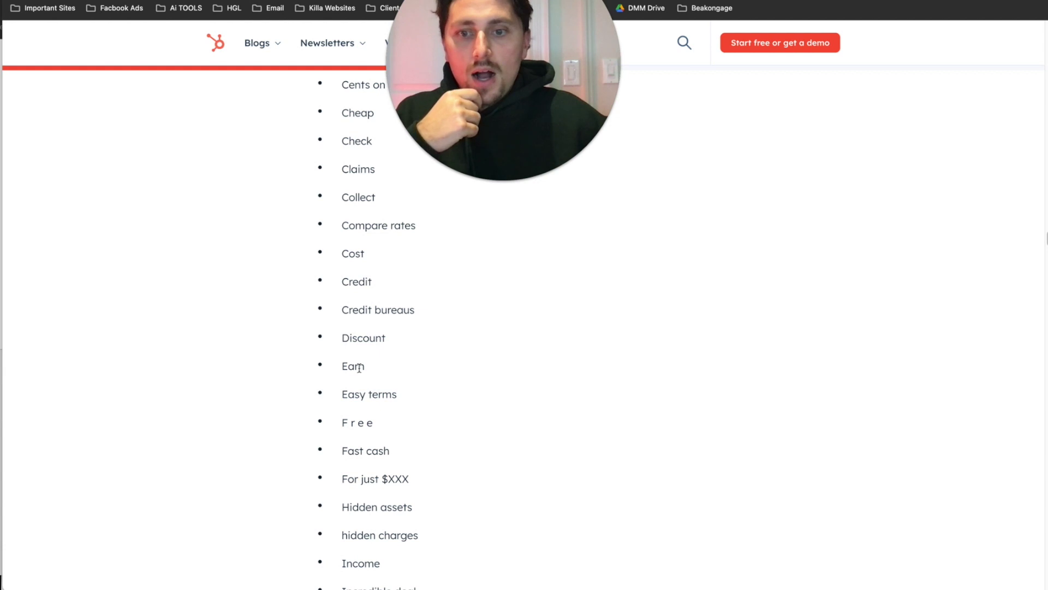
pyautogui.scroll(-6, 360, 360)
pyautogui.scroll(-4, 369, 454)
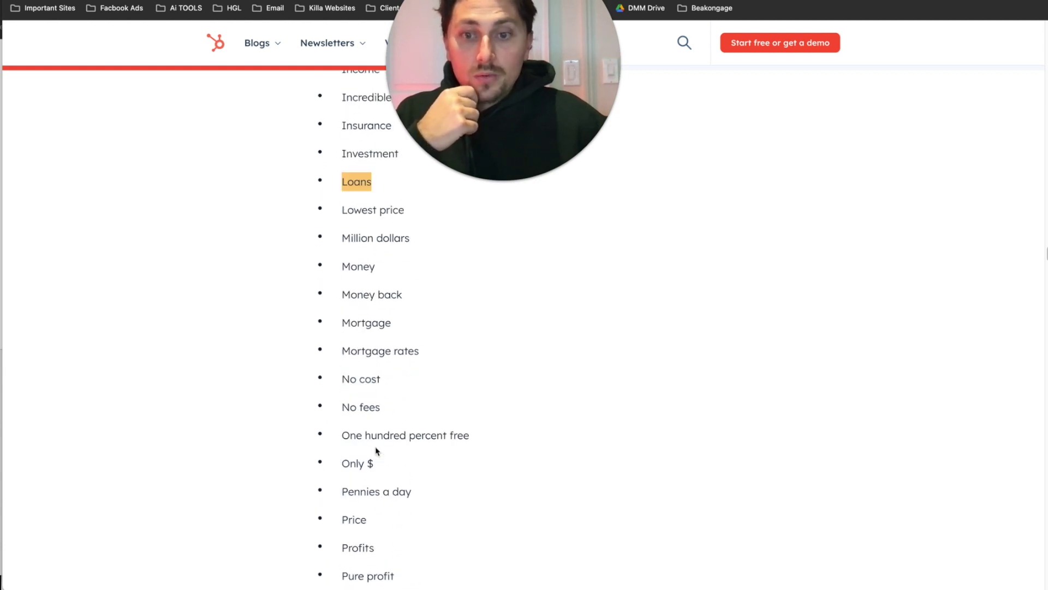
pyautogui.scroll(-4, 391, 368)
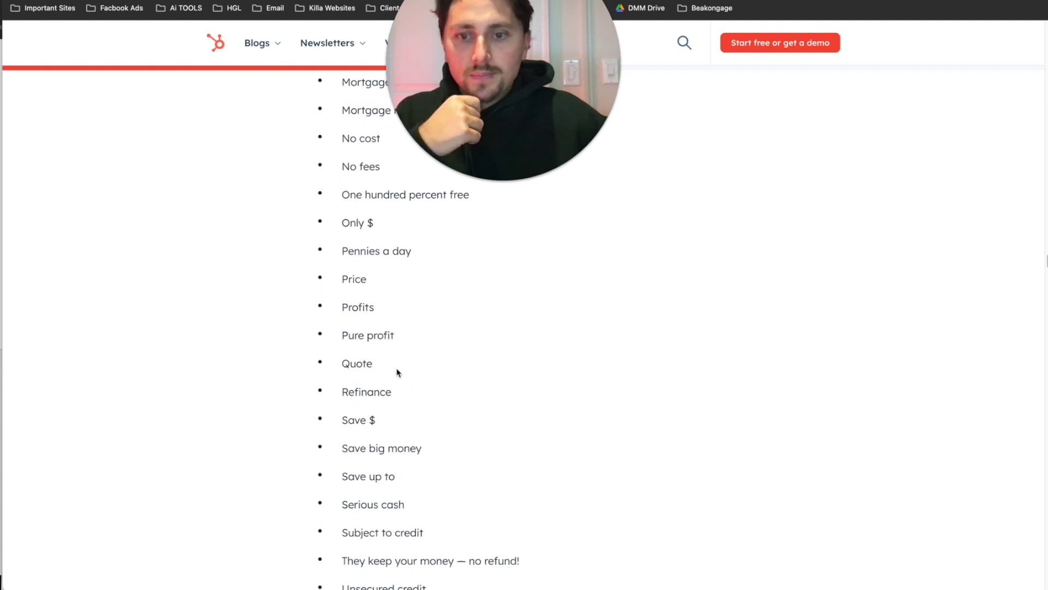
pyautogui.scroll(-5, 400, 375)
pyautogui.scroll(-5, 401, 376)
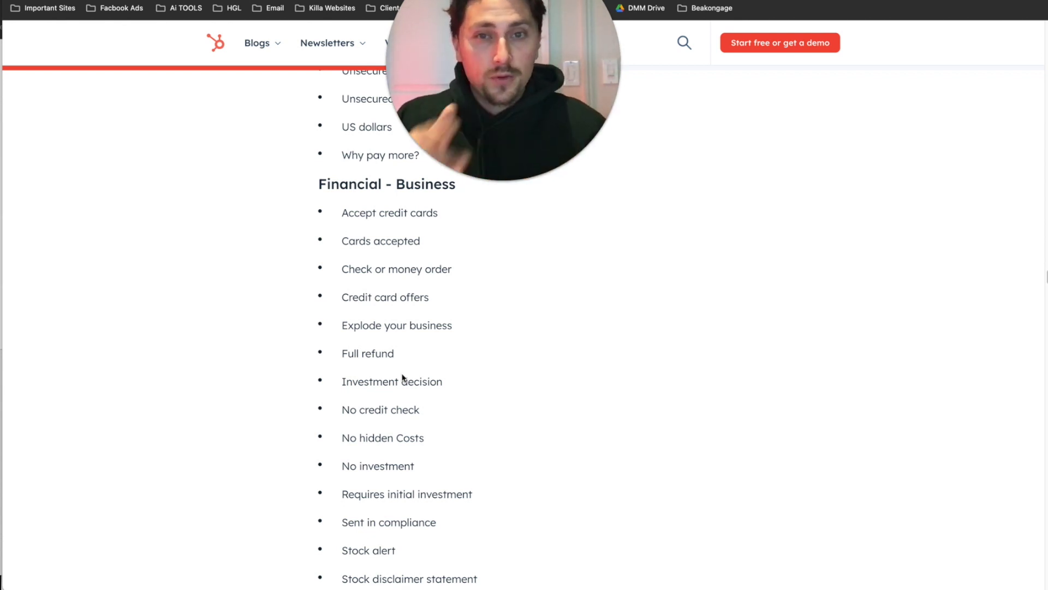
pyautogui.moveTo(403, 438); pyautogui.dragTo(343, 238)
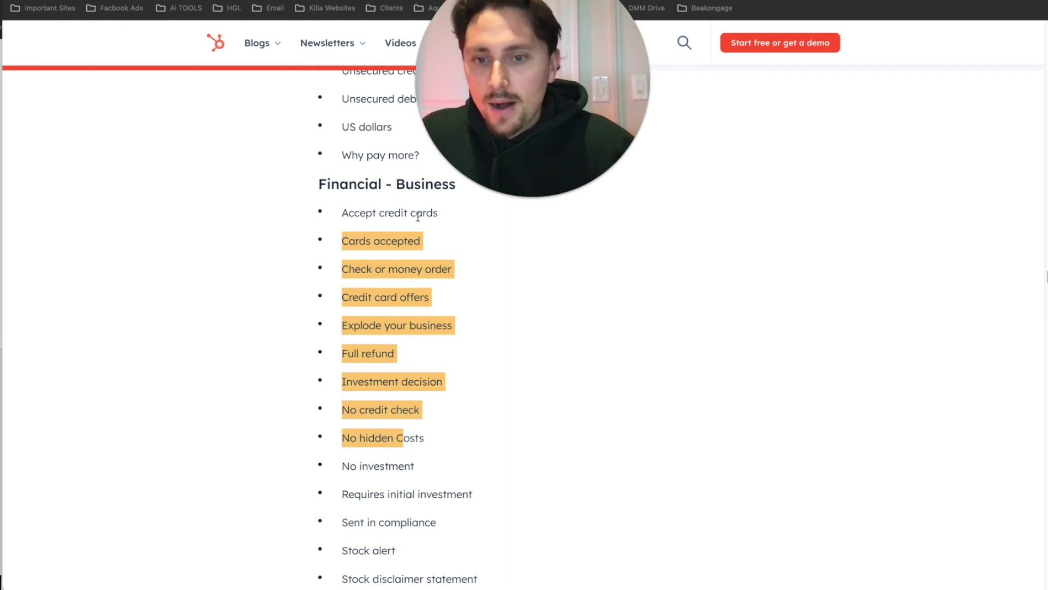
pyautogui.hotkey('ctrl', 'Tab')
pyautogui.moveTo(394, 385); pyautogui.dragTo(326, 385)
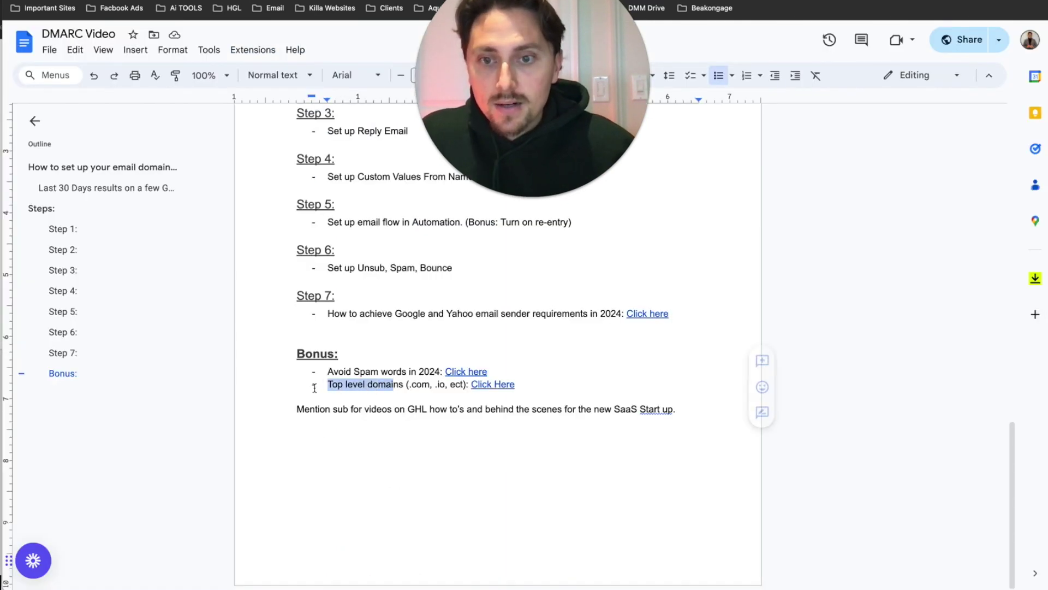
# - Open the Top level domains link to Allegrow's TLD article and scroll to its ranked table
pyautogui.click(490, 384)
pyautogui.click(513, 403)
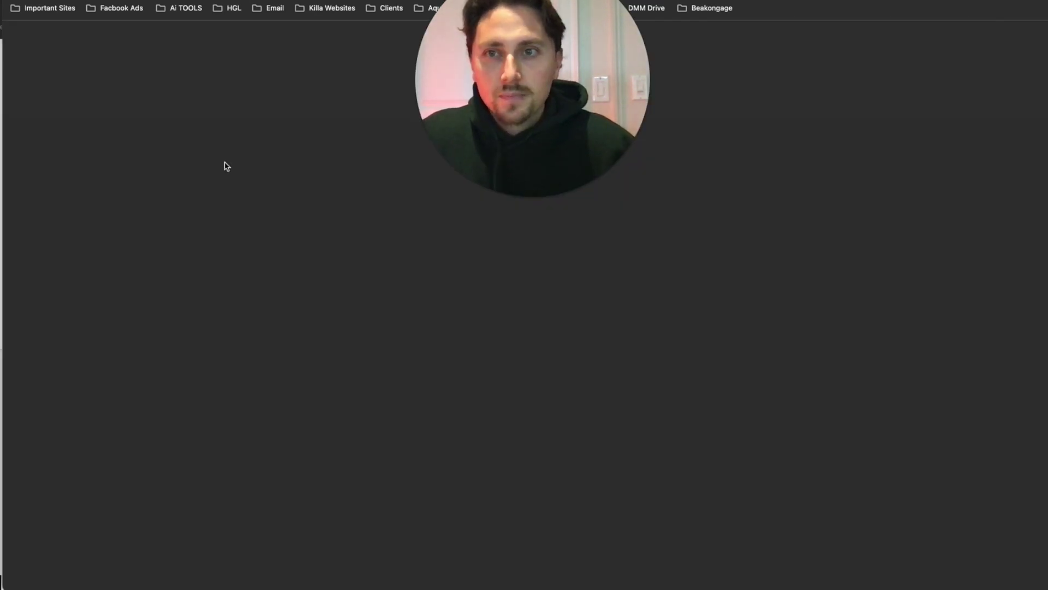
pyautogui.scroll(-12, 580, 240)
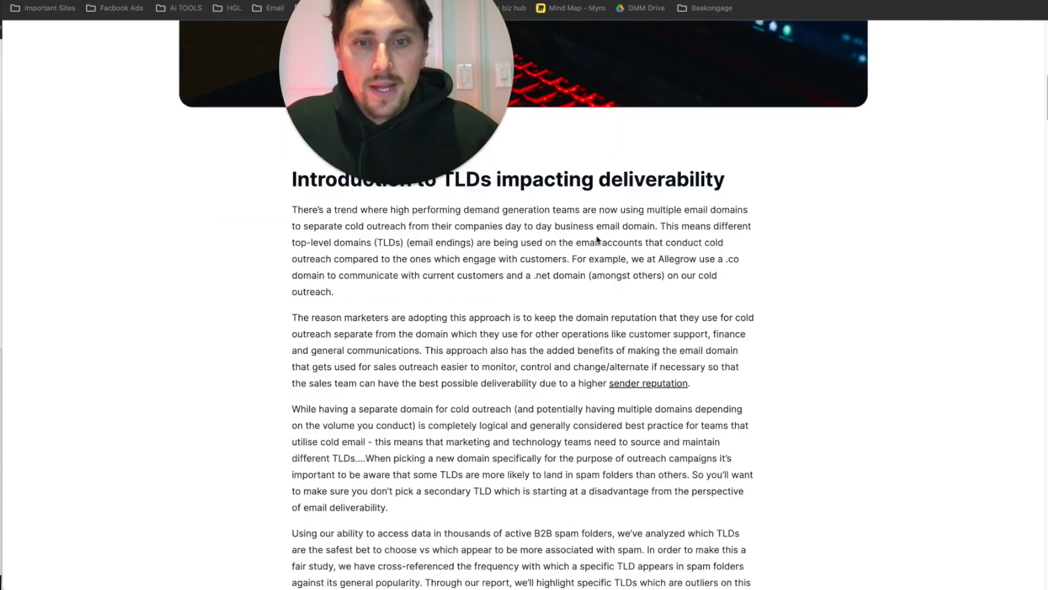
pyautogui.scroll(-20, 580, 240)
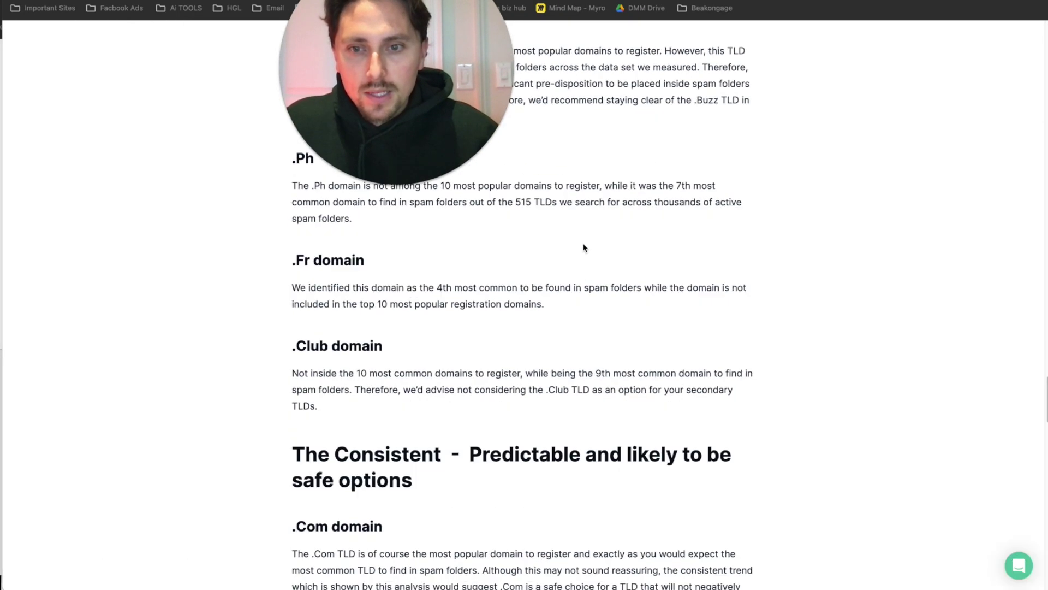
pyautogui.scroll(-15, 581, 247)
pyautogui.scroll(20, 580, 246)
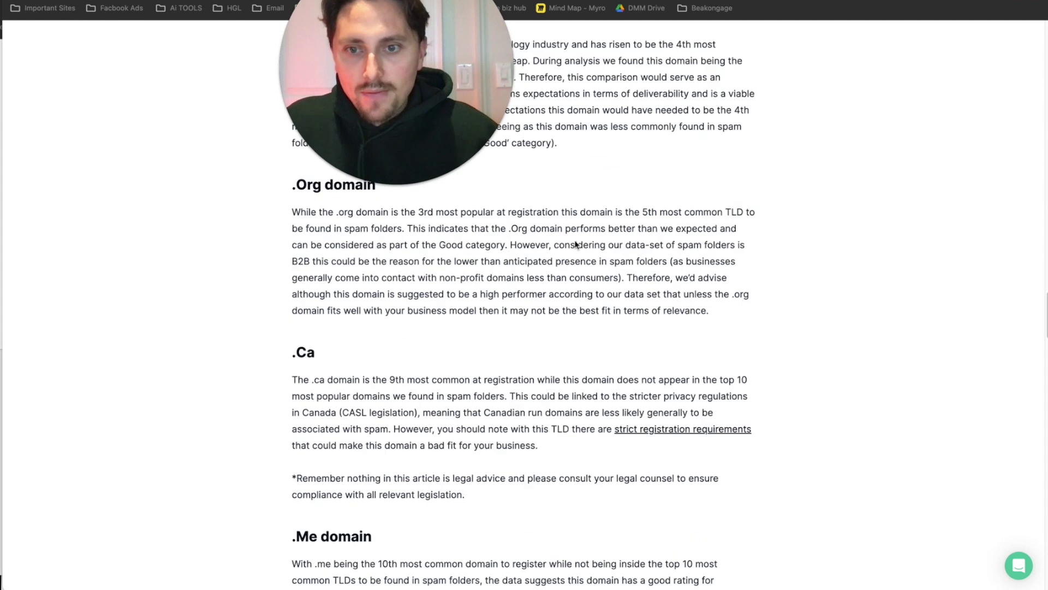
pyautogui.scroll(-13, 576, 245)
pyautogui.scroll(5, 416, 114)
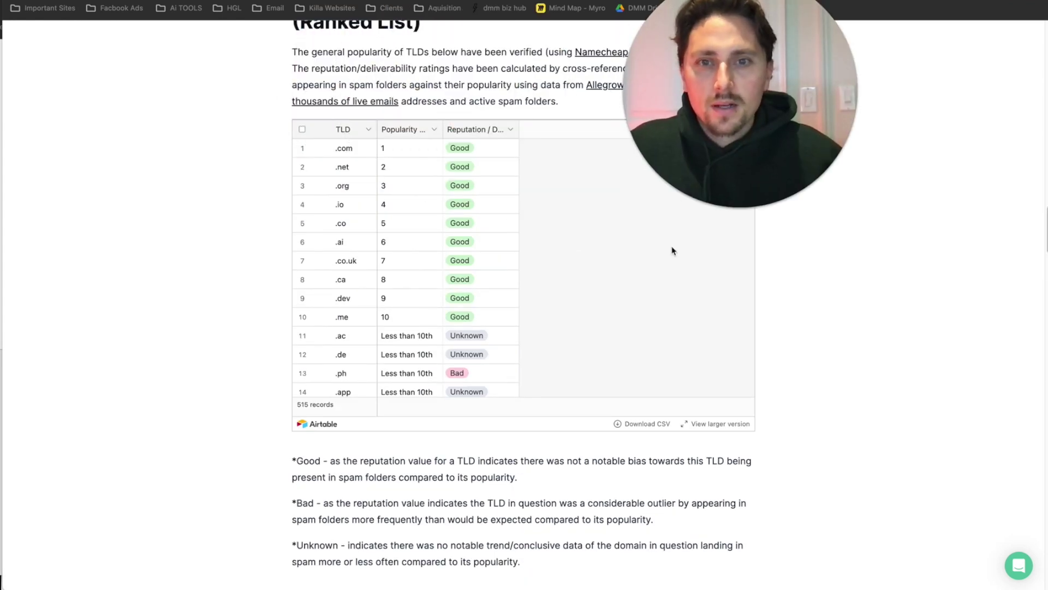
# - Widen the table's Reputation / Deliverability column, then close the tab back to the DMARC Video doc
pyautogui.moveTo(518, 129); pyautogui.dragTo(582, 130)
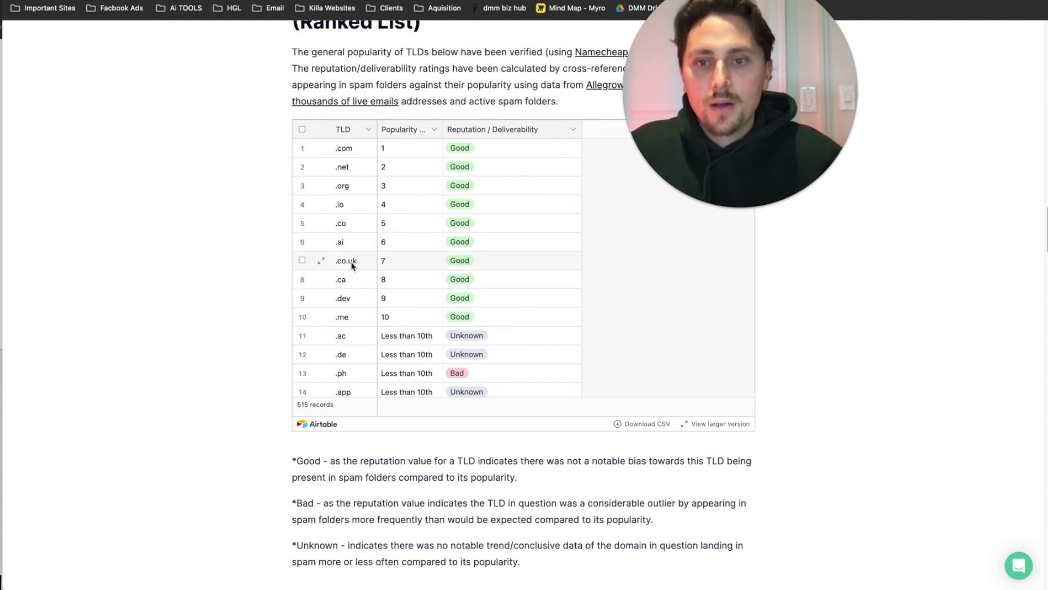
pyautogui.moveTo(690, 147); pyautogui.dragTo(557, 120)
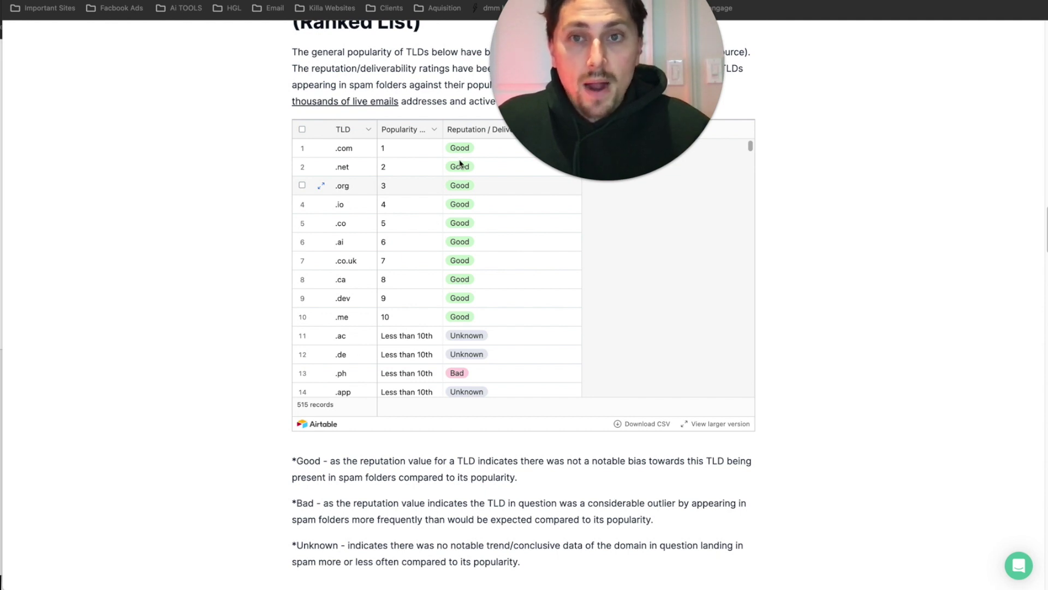
pyautogui.hotkey('ctrl', 'w')
pyautogui.moveTo(296, 410); pyautogui.dragTo(627, 417)
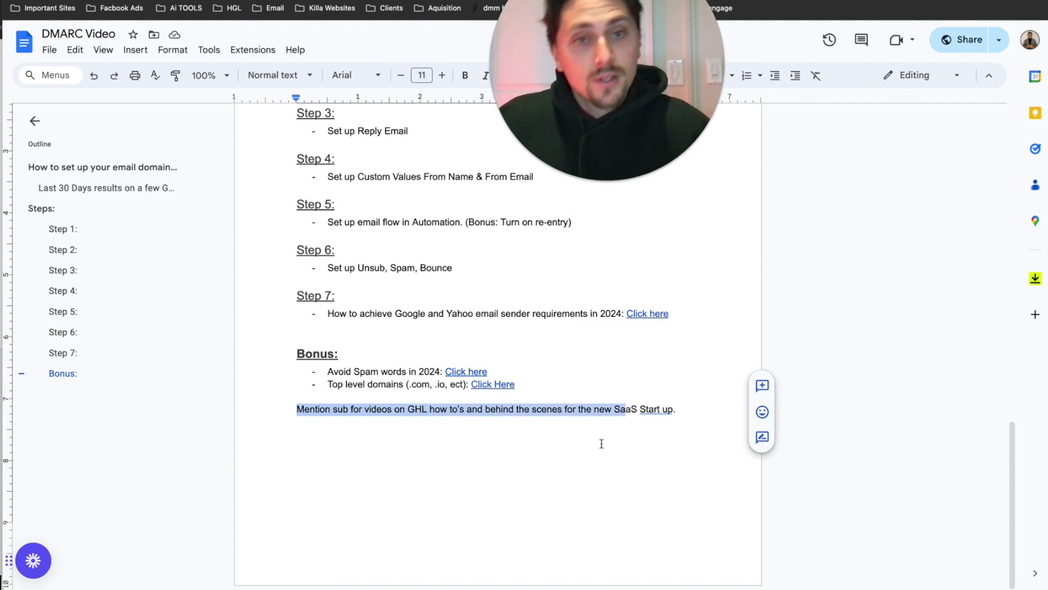
# - Select the words 'on' and 'SaaS' in the closing note and scroll the doc to the top
pyautogui.click(580, 446)
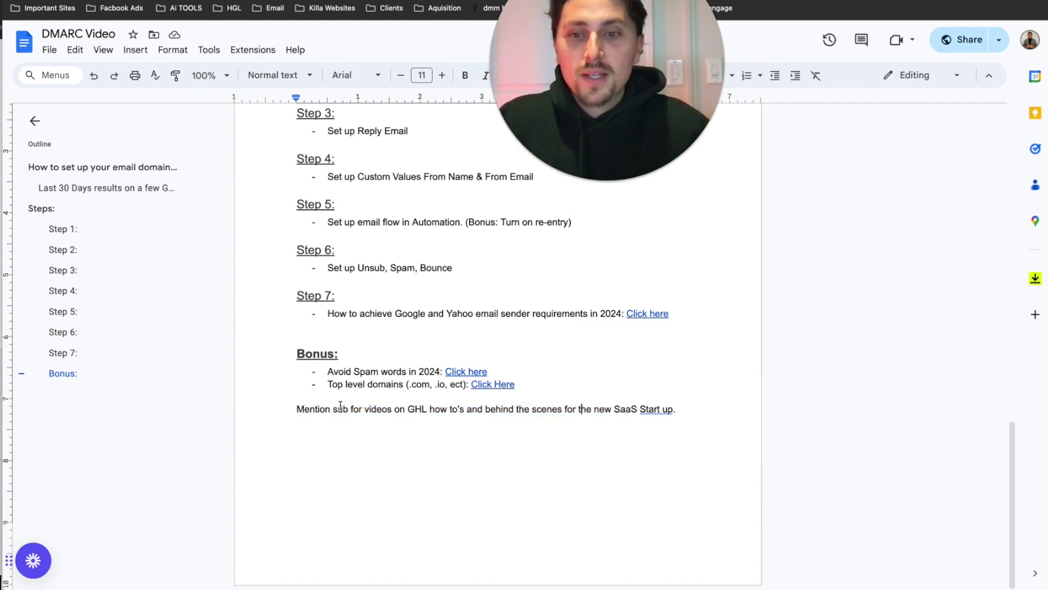
pyautogui.doubleClick(401, 409)
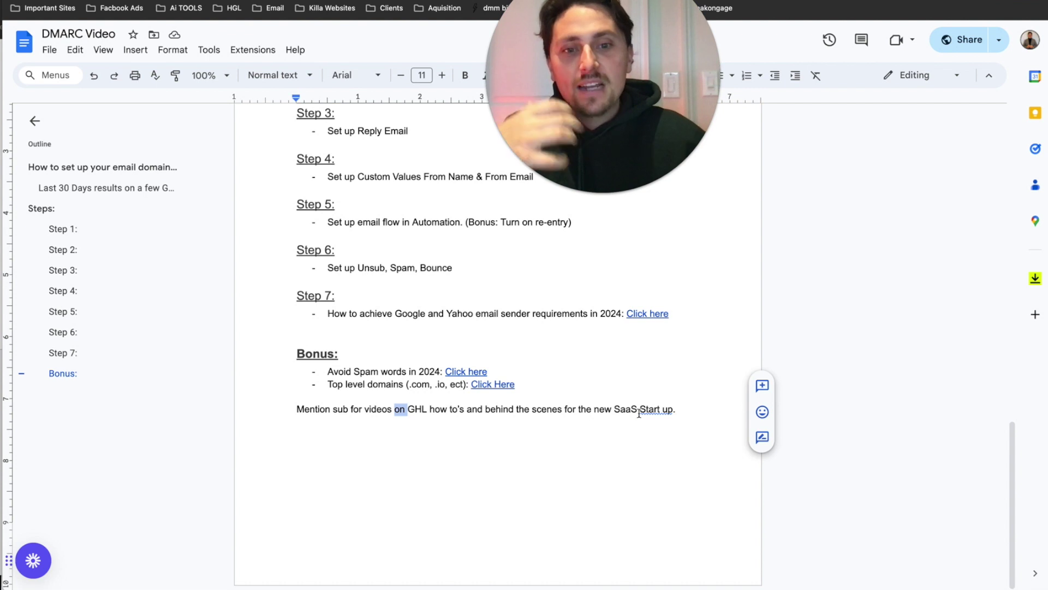
pyautogui.doubleClick(617, 410)
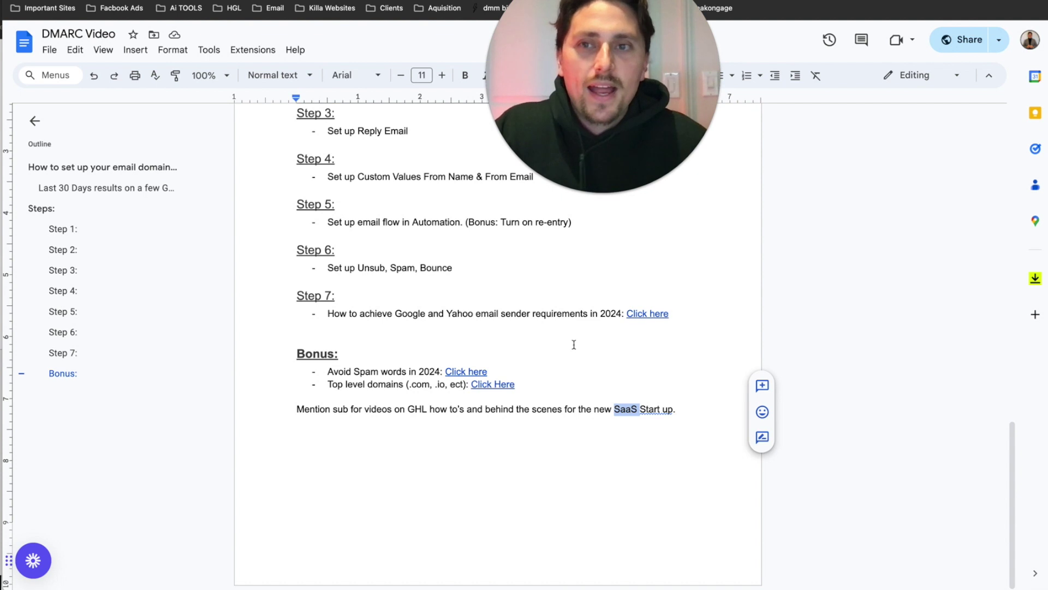
pyautogui.moveTo(628, 53)
pyautogui.mouseDown()
pyautogui.moveTo(555, 66)
pyautogui.moveTo(533, 97)
pyautogui.moveTo(633, 46)
pyautogui.mouseUp()
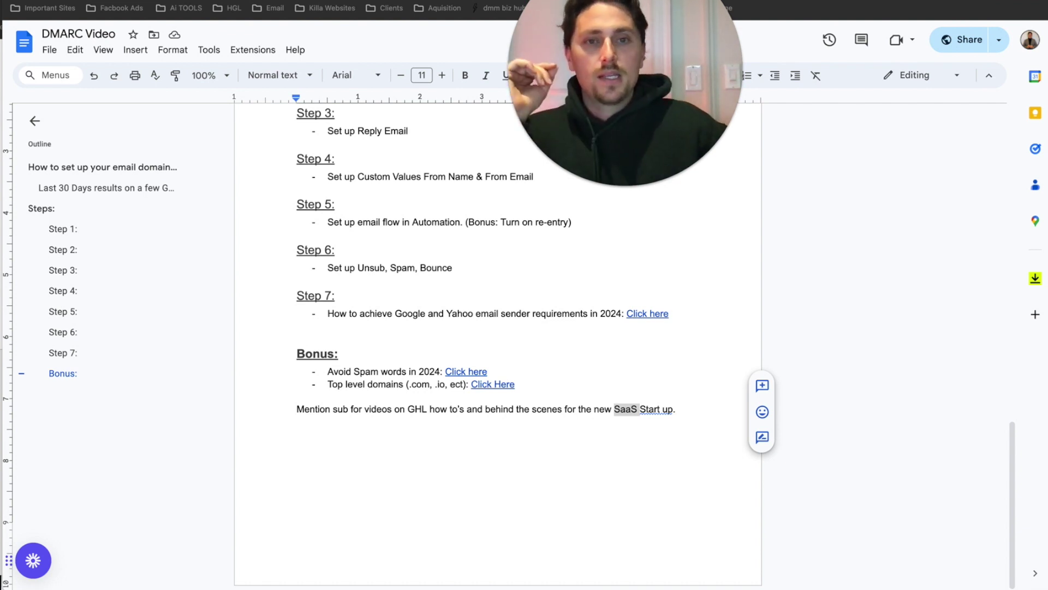
pyautogui.scroll(15, 409, 213)
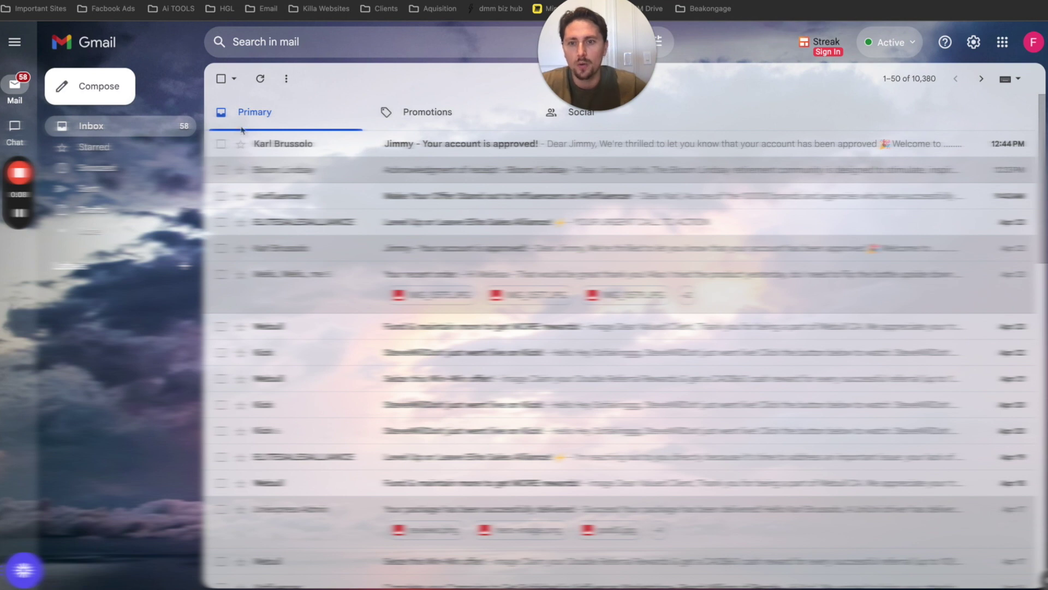
# - Show the original message, with headers and raw source, of the account-approved email
pyautogui.click(418, 147)
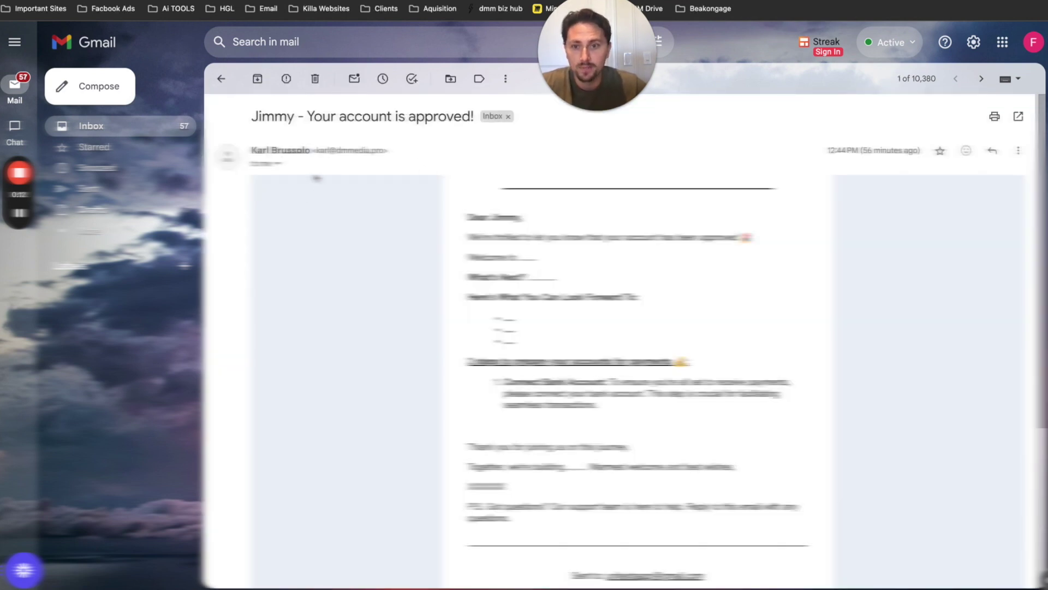
pyautogui.click(1018, 150)
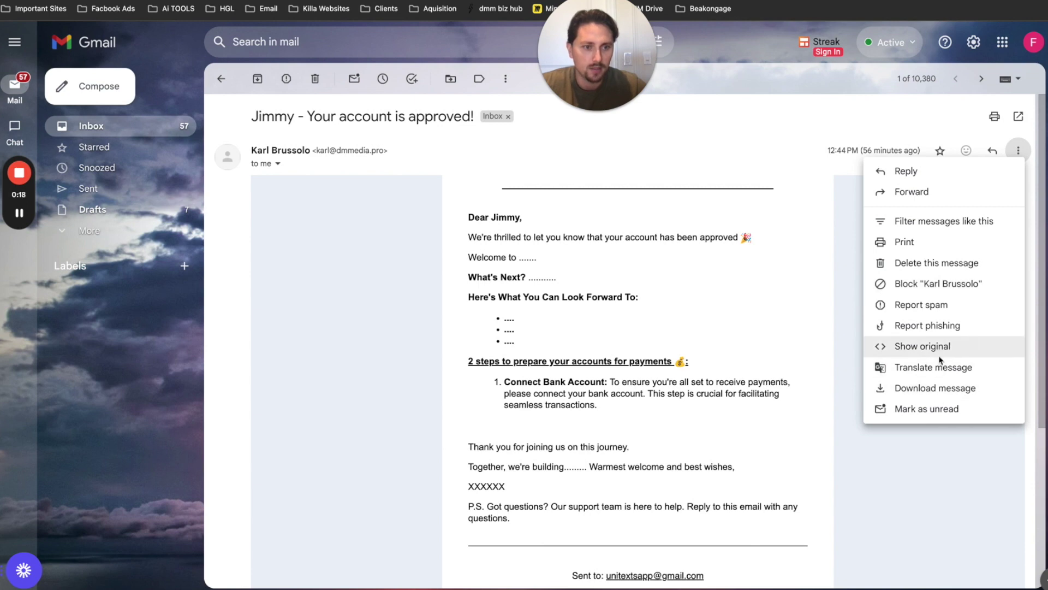
pyautogui.click(939, 354)
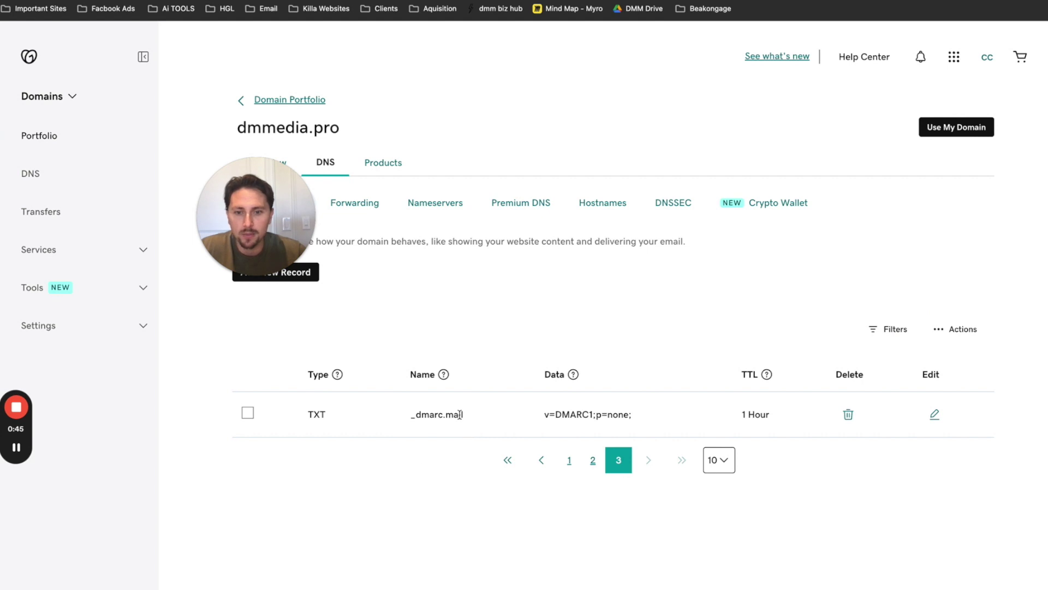
# - Check the DMARC help articles, highlighting the recommended _DMARC host name value
pyautogui.moveTo(464, 415); pyautogui.dragTo(405, 421)
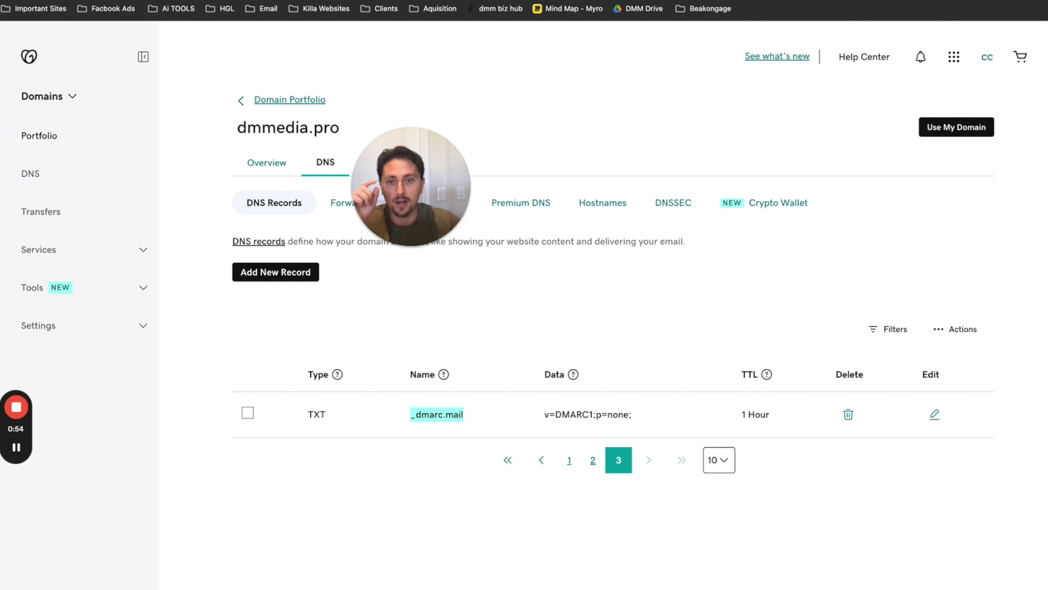
pyautogui.hotkey('ctrl', 'Tab')
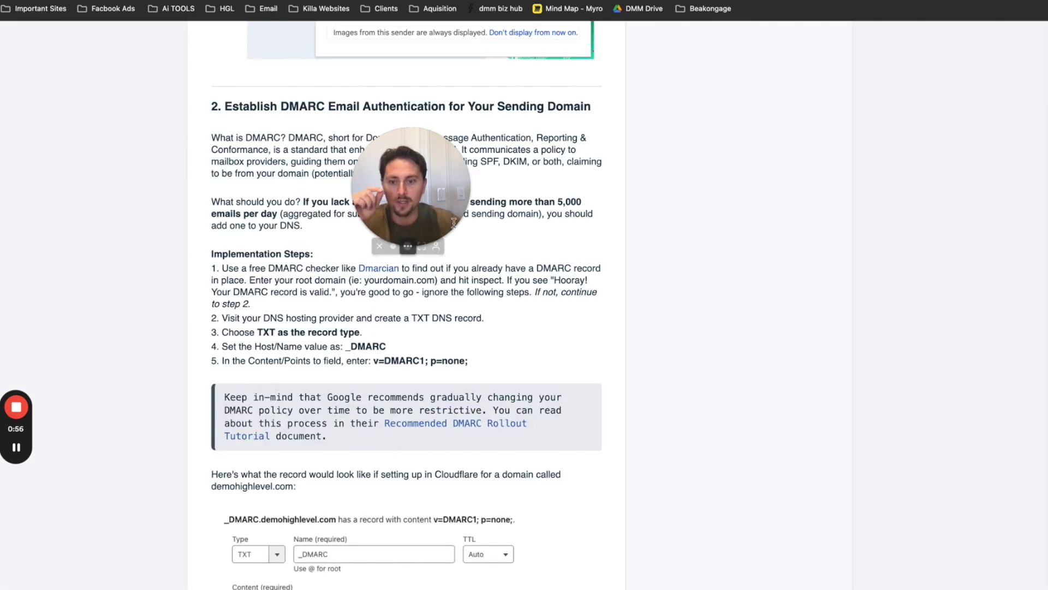
pyautogui.scroll(-1, 514, 213)
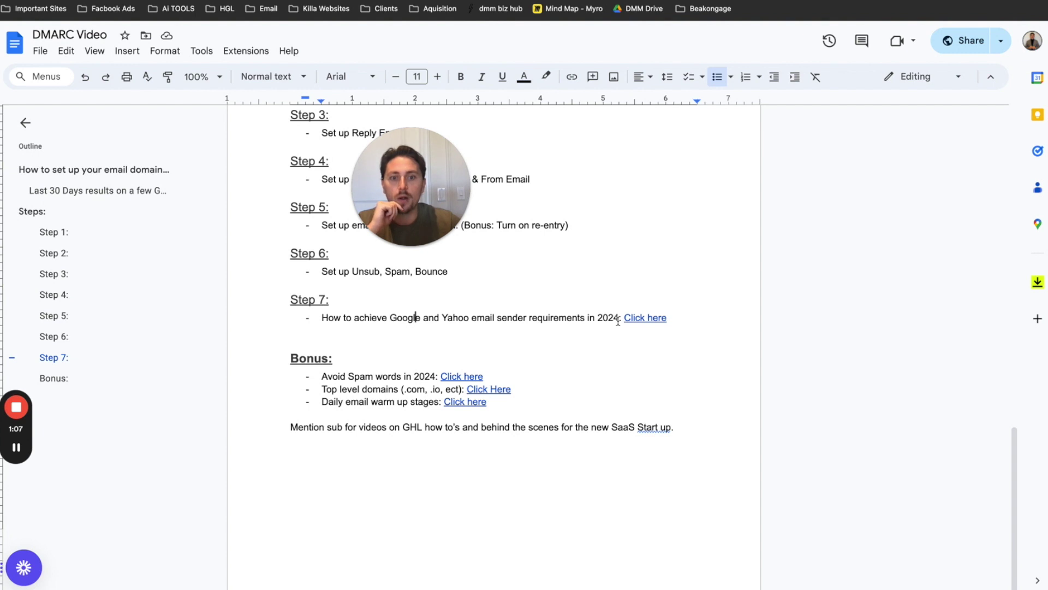
pyautogui.hotkey('ctrl', 'Tab')
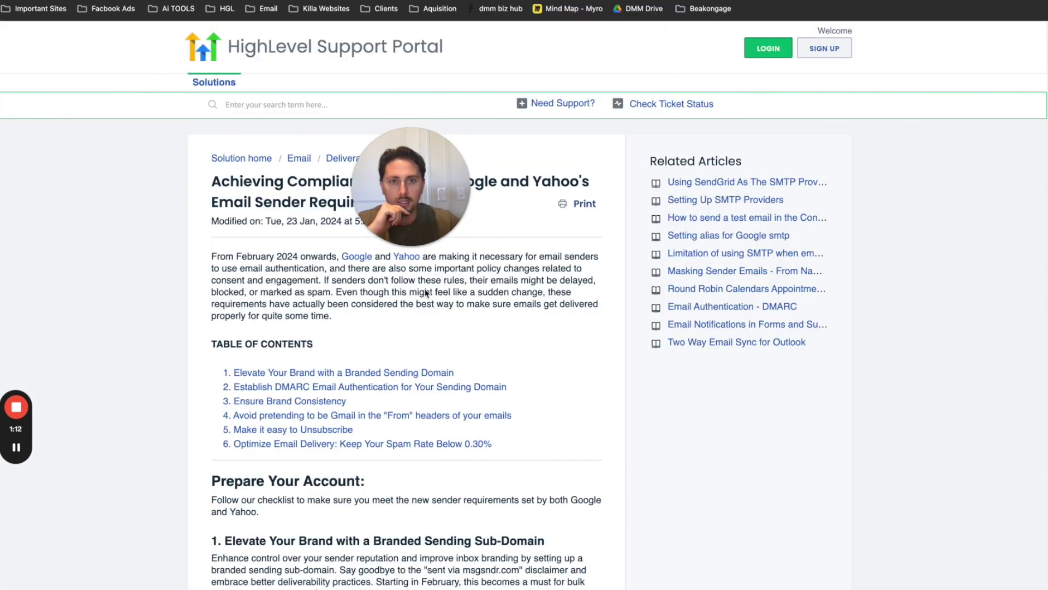
pyautogui.scroll(-15, 345, 324)
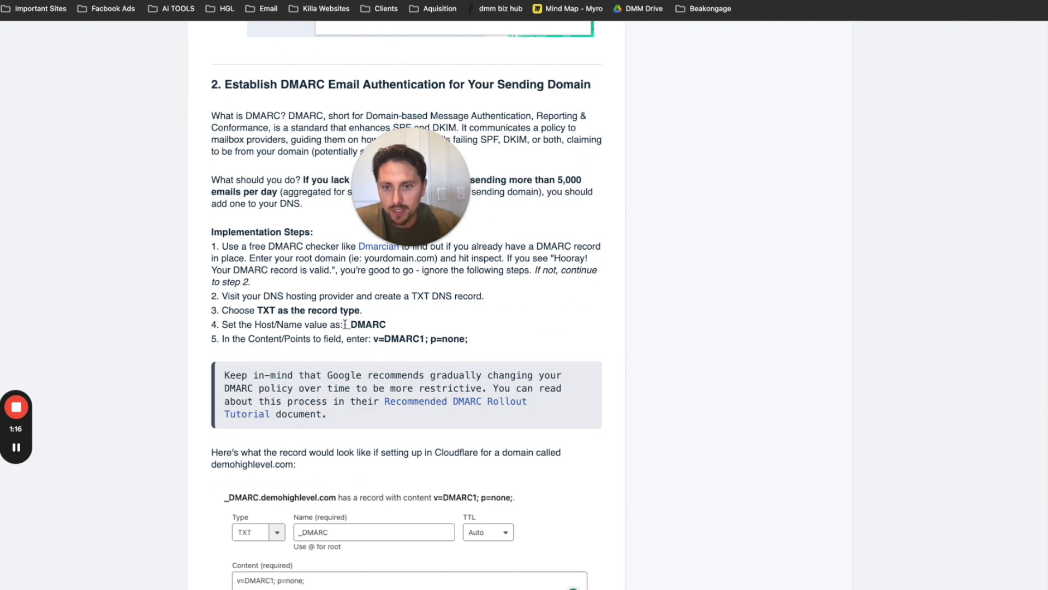
pyautogui.moveTo(345, 326); pyautogui.dragTo(392, 330)
pyautogui.press('super+c')
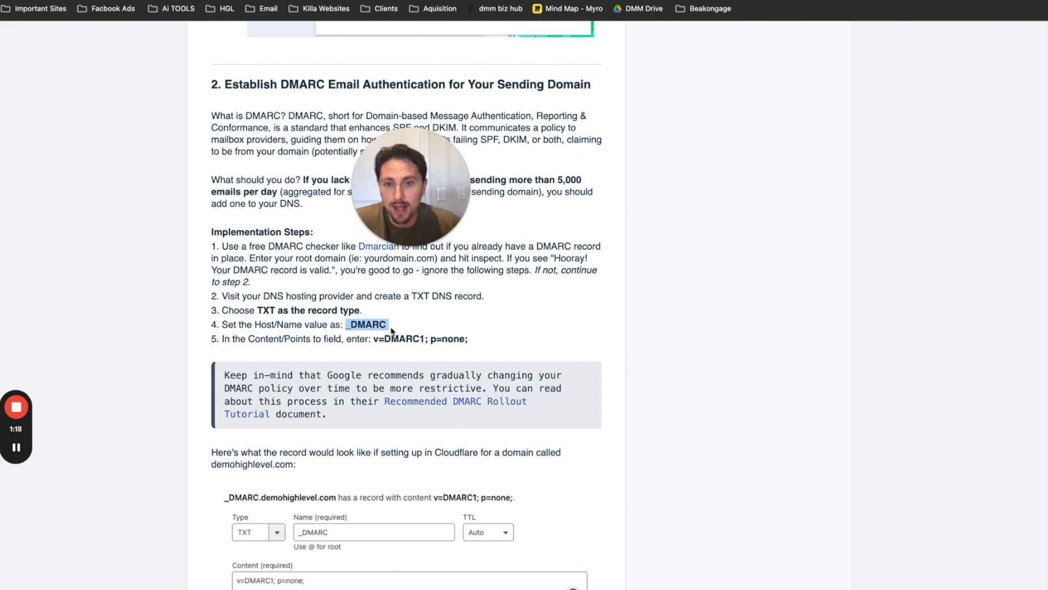
pyautogui.click(382, 326)
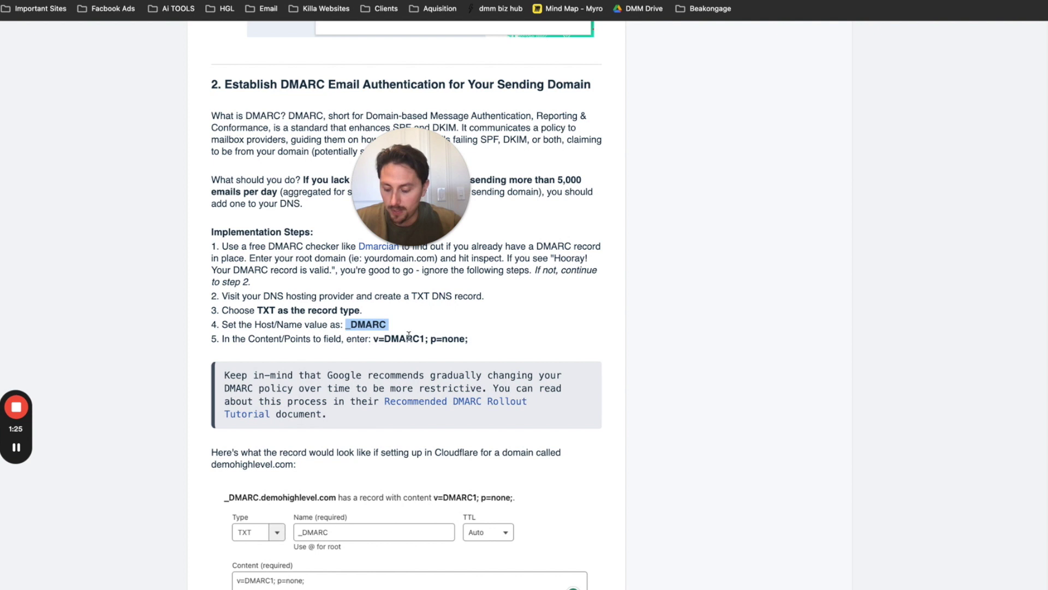
pyautogui.click(770, 2)
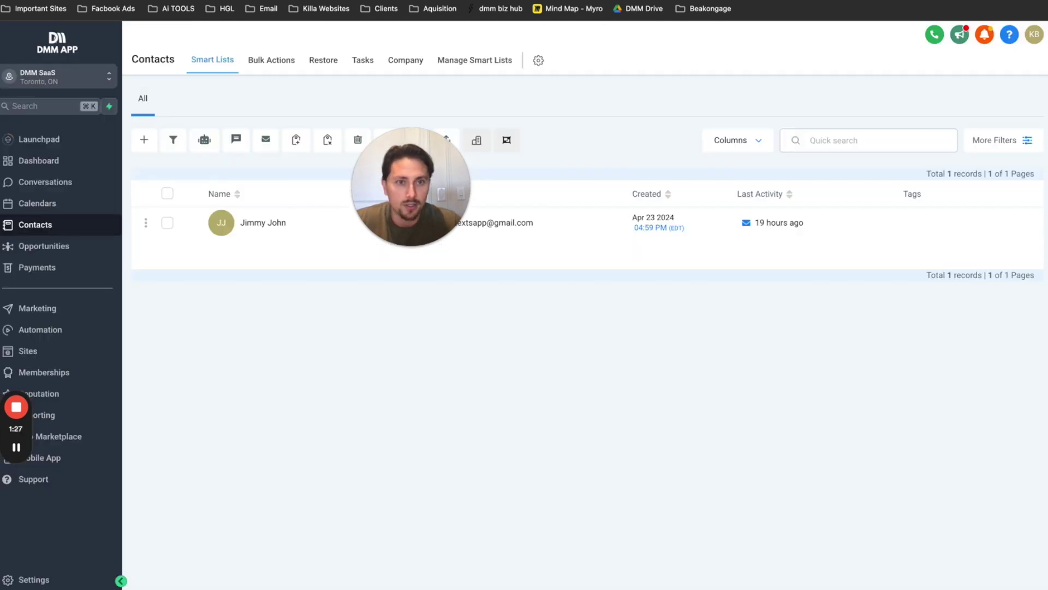
# - Change the dmmedia.pro TXT record's host from _dmarc.mail to _DMARC and submit it
pyautogui.hotkey('ctrl', 'Tab')
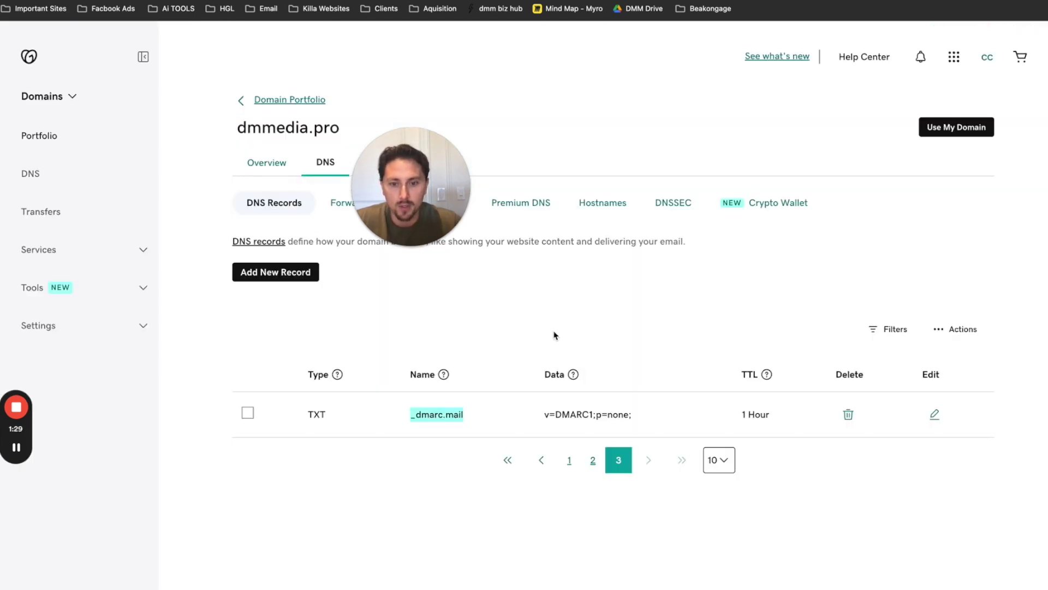
pyautogui.click(938, 417)
pyautogui.moveTo(429, 461); pyautogui.dragTo(375, 461)
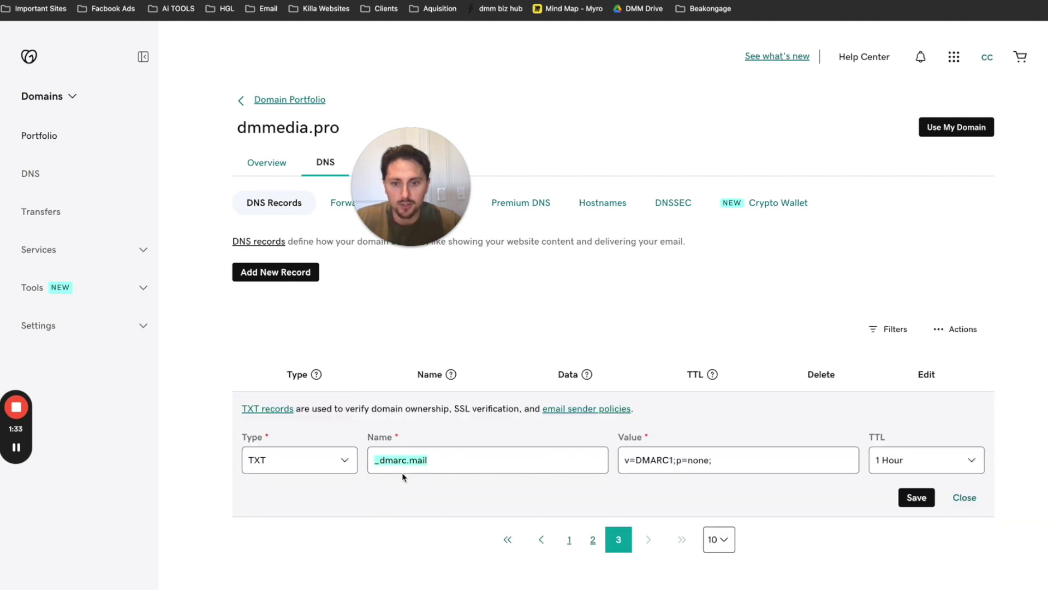
pyautogui.press('super+v')
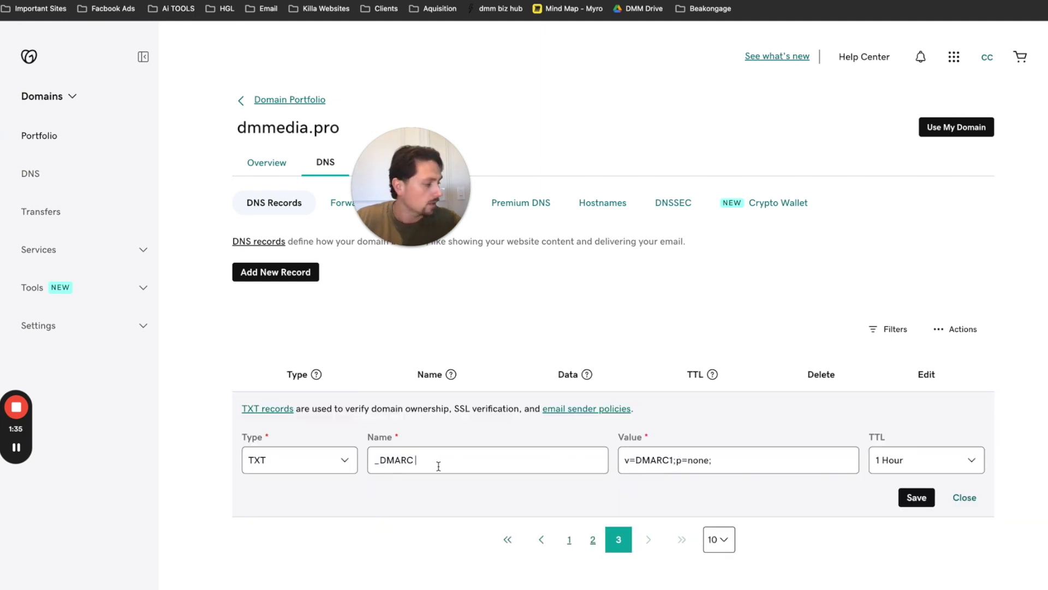
pyautogui.click(917, 497)
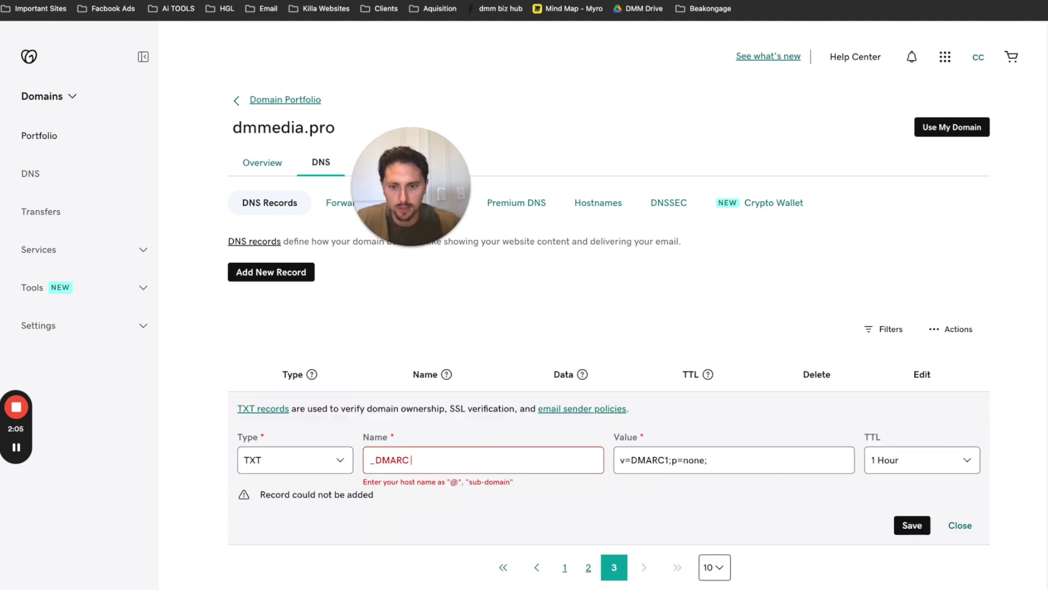
pyautogui.press('BackSpace')
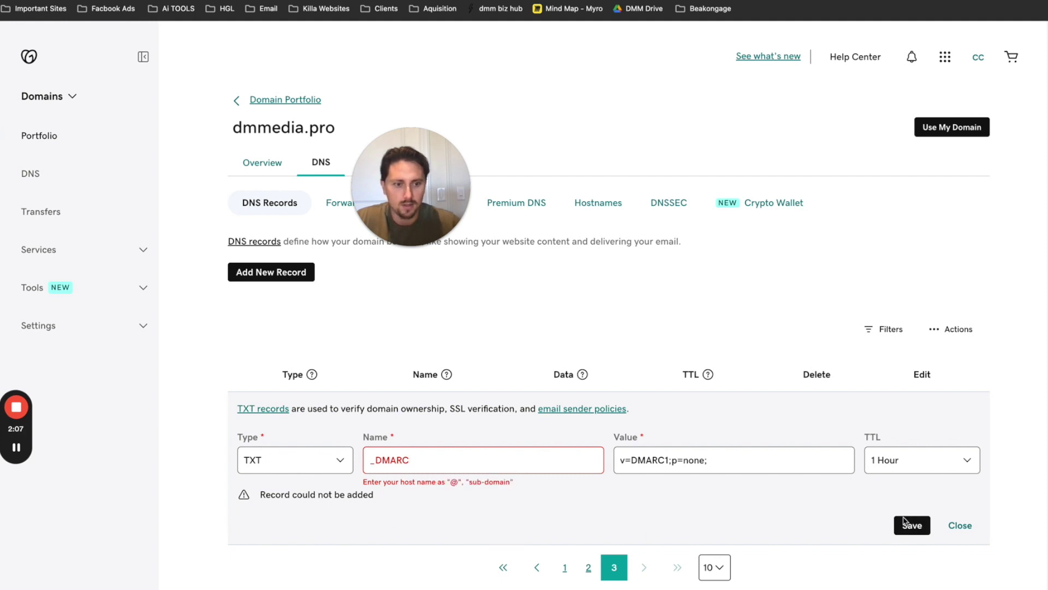
pyautogui.press('Return')
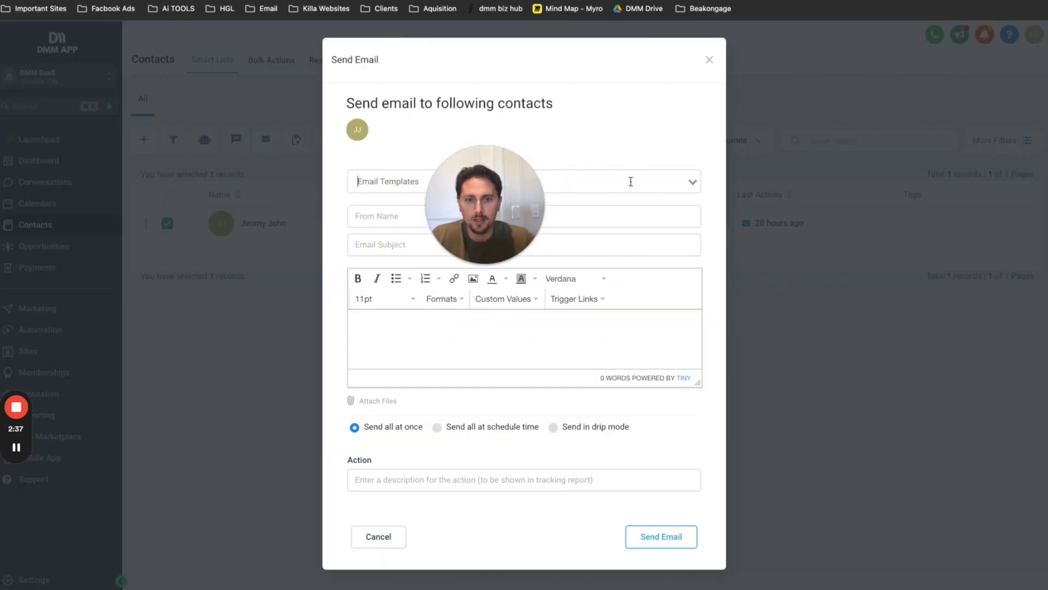
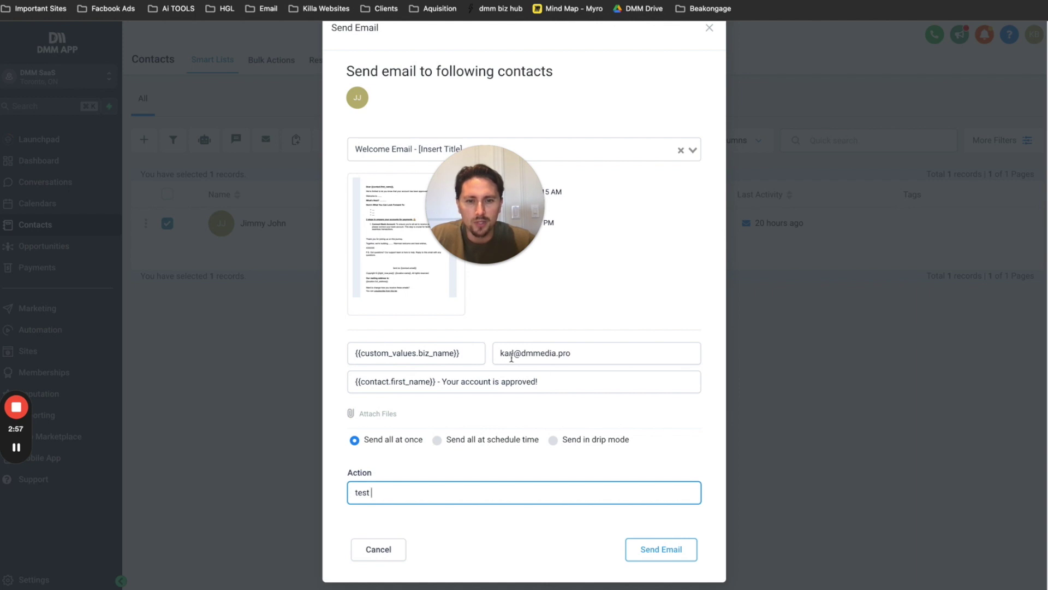
# - Send the Welcome Email template from the dmmedia.pro sender address with action description 'test'
pyautogui.moveTo(489, 230)
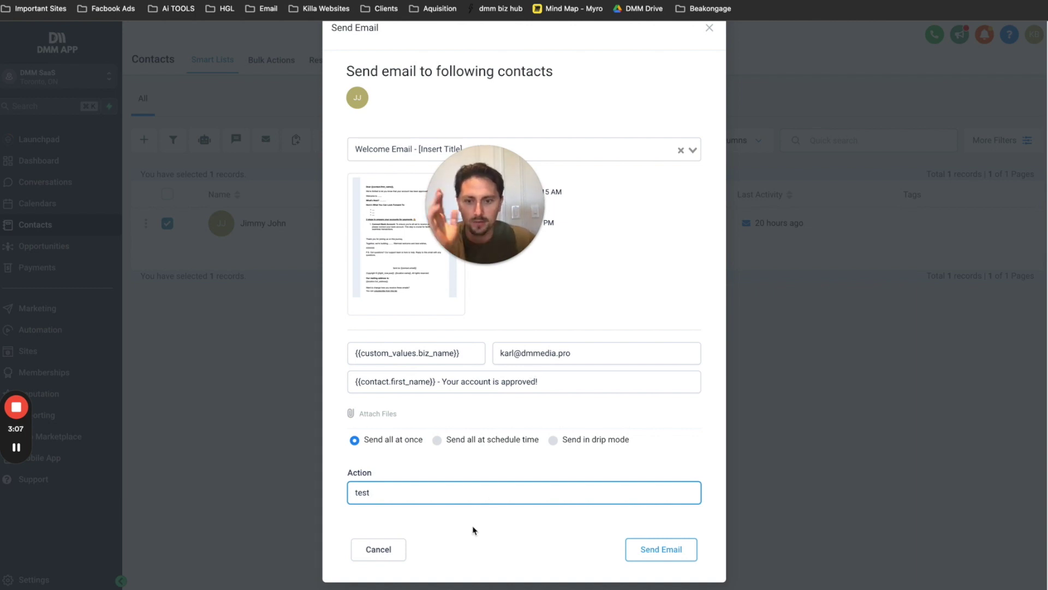
pyautogui.click(656, 555)
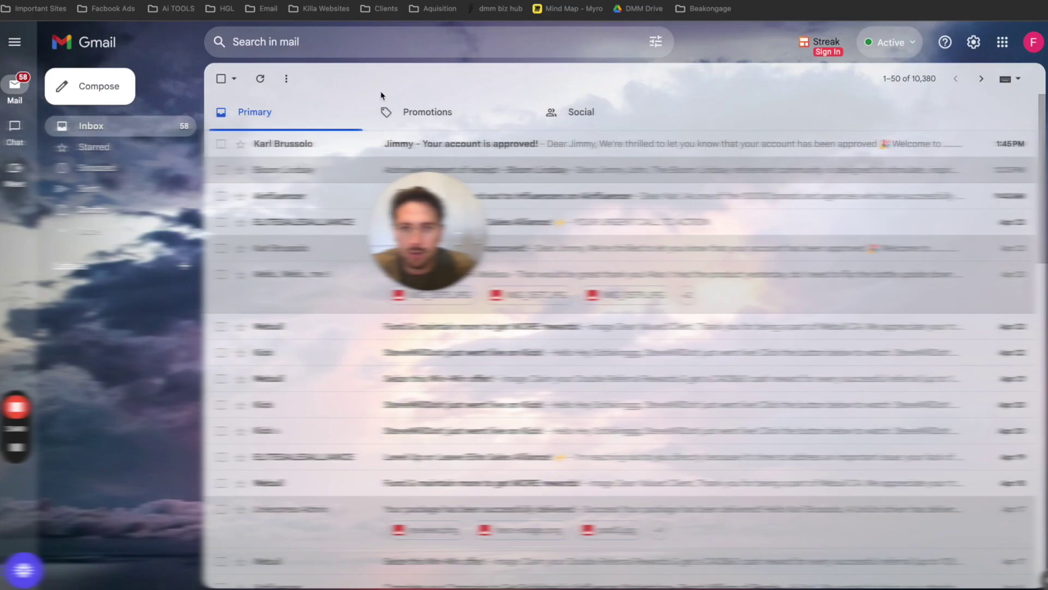
# - View the new email's original and point out its DMARC PASS result, then return to the DMARC Video doc
pyautogui.moveTo(424, 245); pyautogui.dragTo(398, 262)
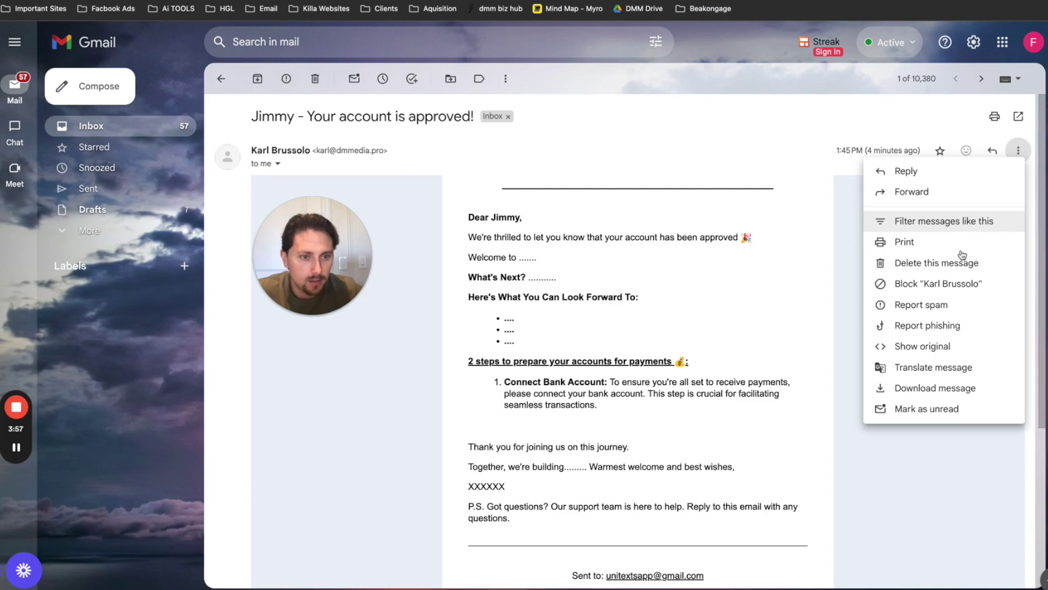
pyautogui.click(923, 346)
pyautogui.moveTo(628, 195); pyautogui.dragTo(633, 199)
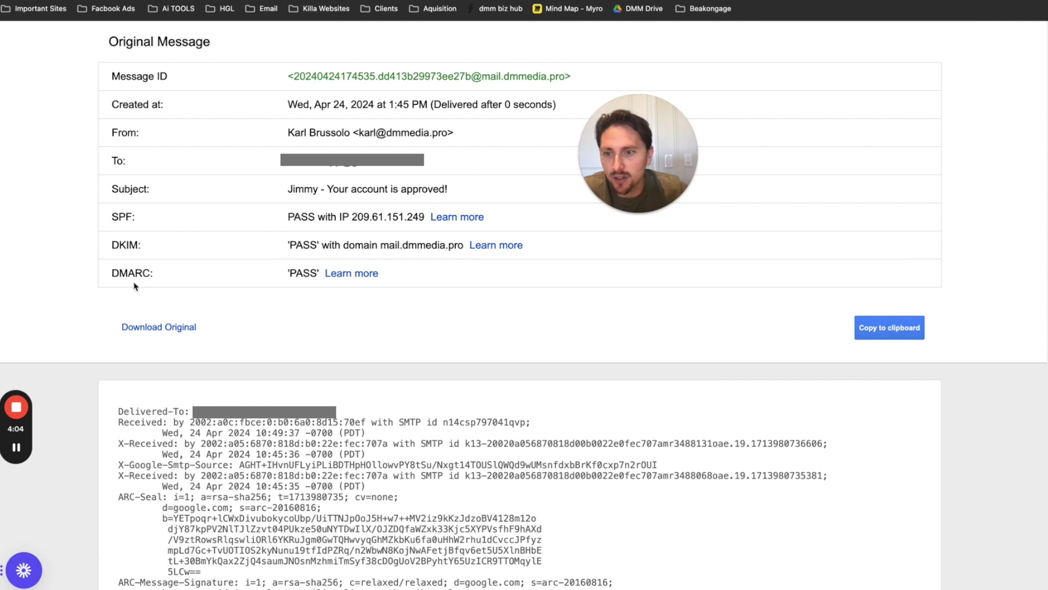
pyautogui.moveTo(630, 179); pyautogui.dragTo(610, 186)
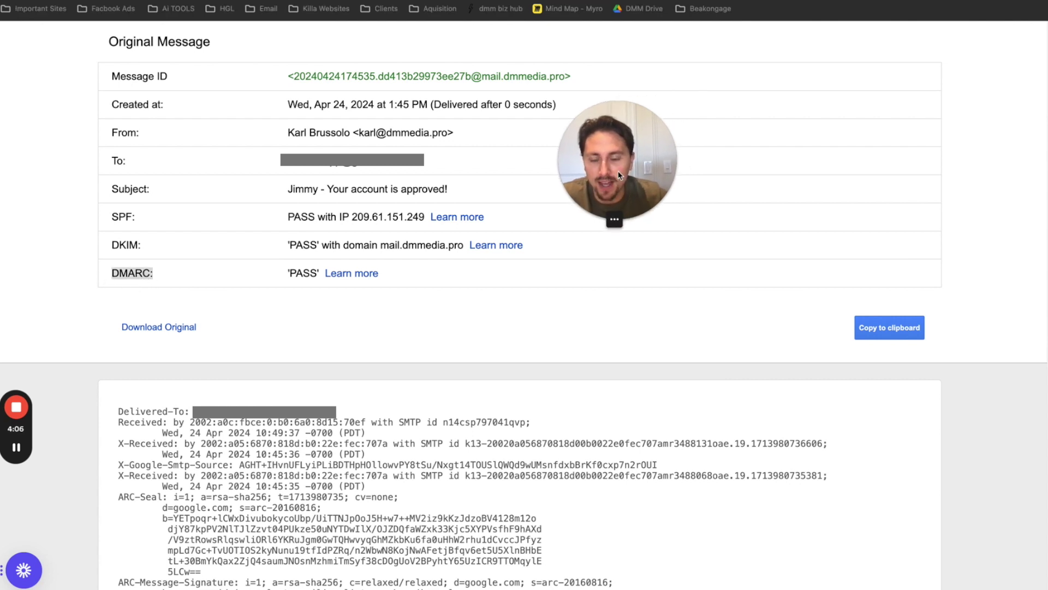
pyautogui.moveTo(159, 268); pyautogui.dragTo(227, 286)
pyautogui.moveTo(578, 149); pyautogui.dragTo(543, 150)
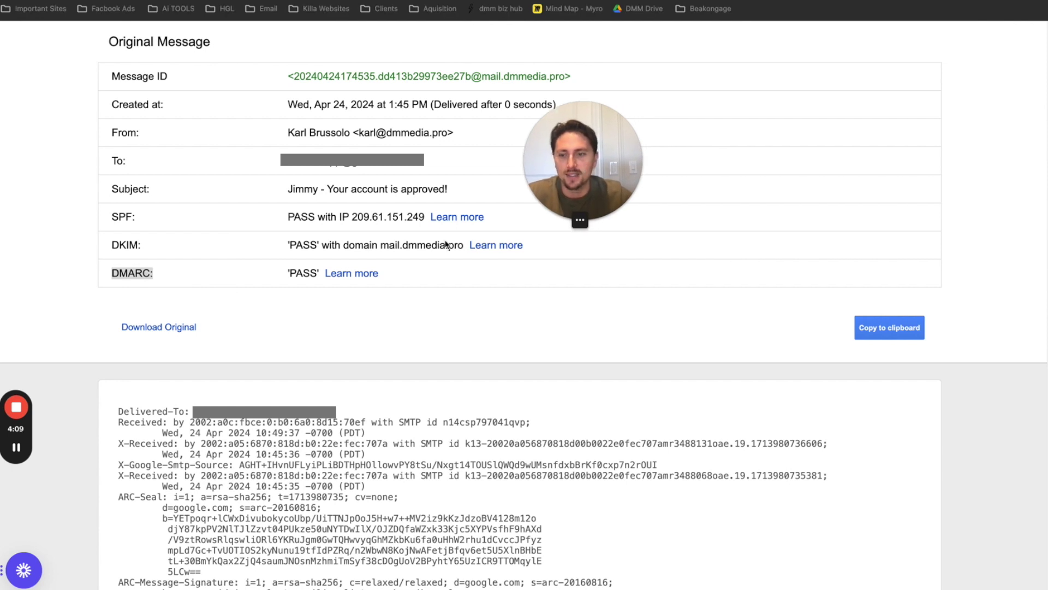
pyautogui.click(126, 278)
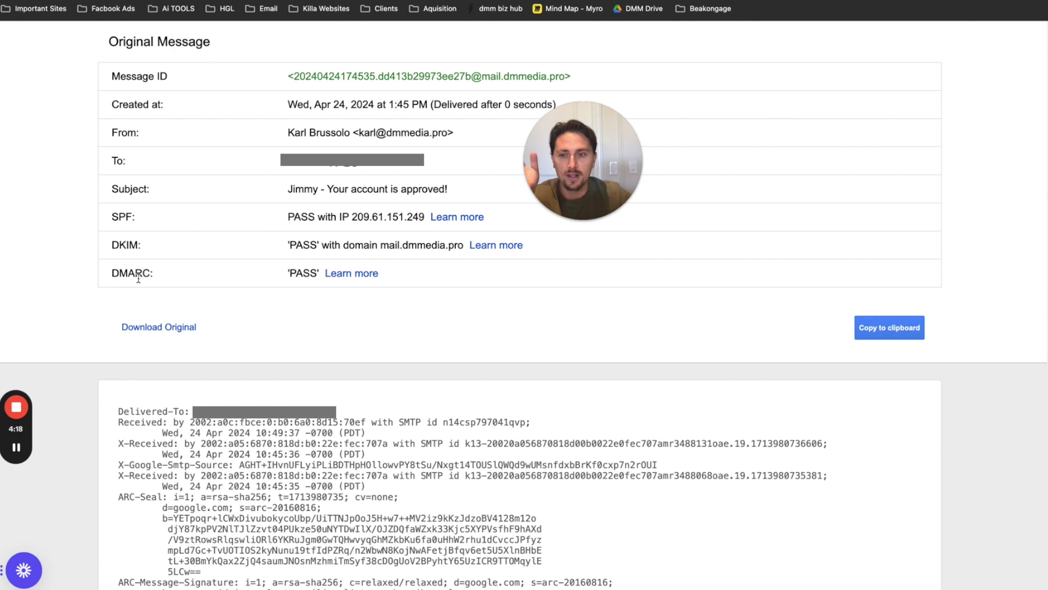
pyautogui.hotkey('ctrl', 'Tab')
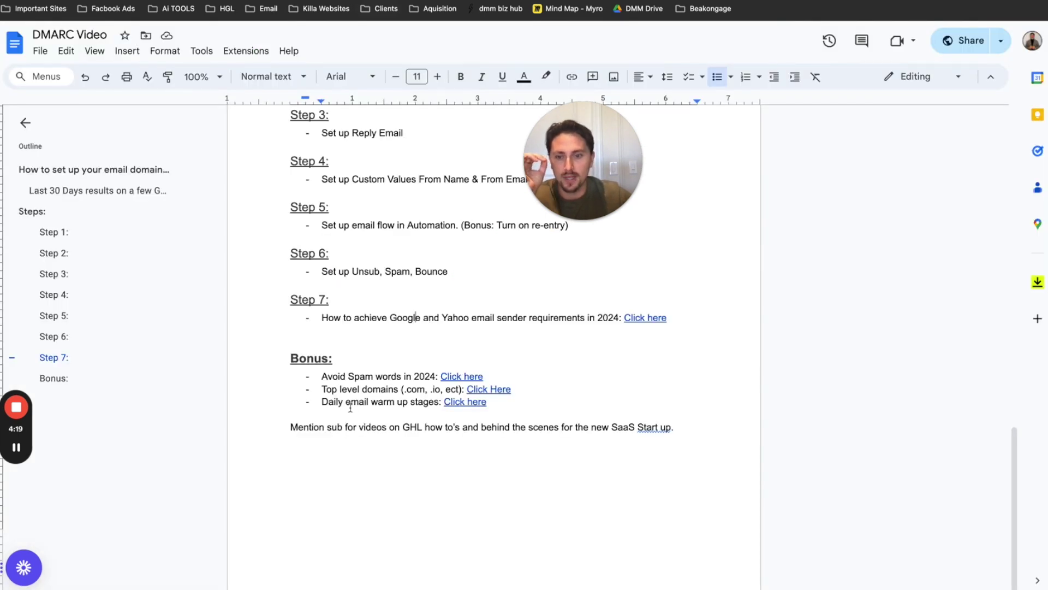
# - Open the Step 7 link to the Google and Yahoo sender requirements article and skim it
pyautogui.click(639, 317)
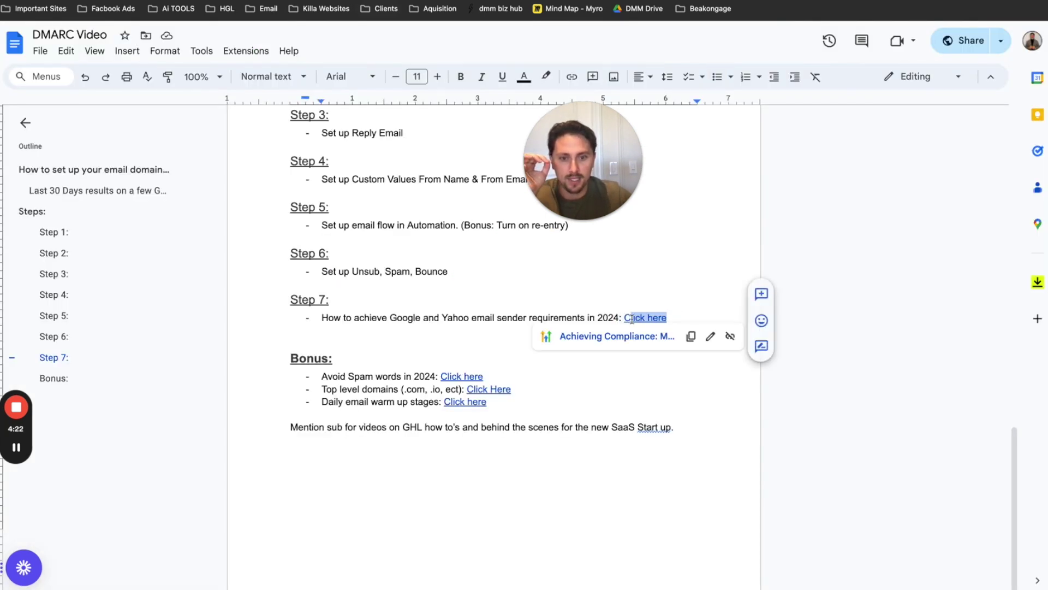
pyautogui.click(526, 302)
pyautogui.click(647, 317)
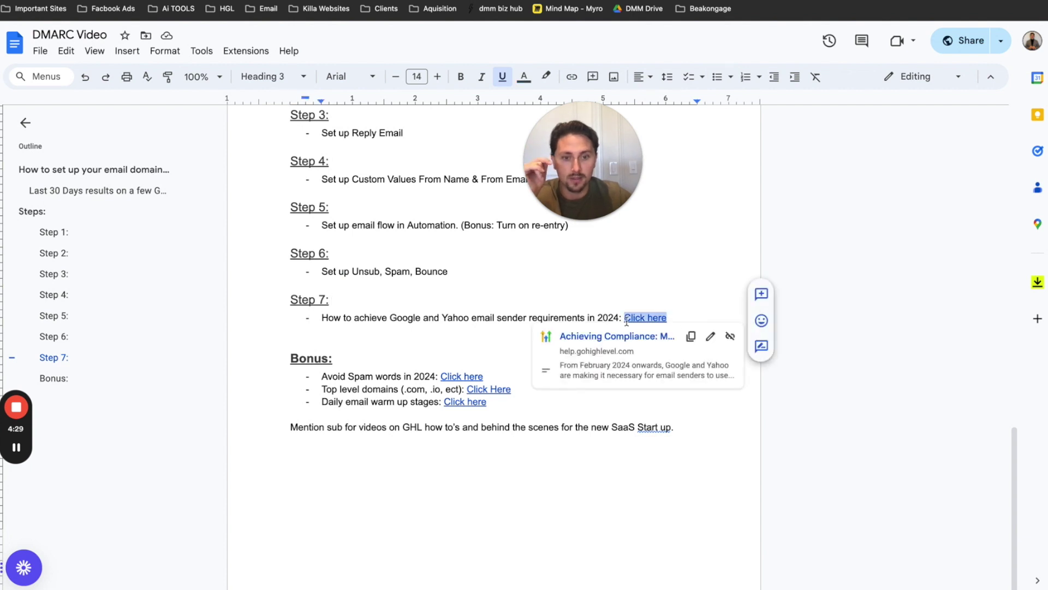
pyautogui.click(510, 316)
pyautogui.click(648, 318)
pyautogui.click(634, 337)
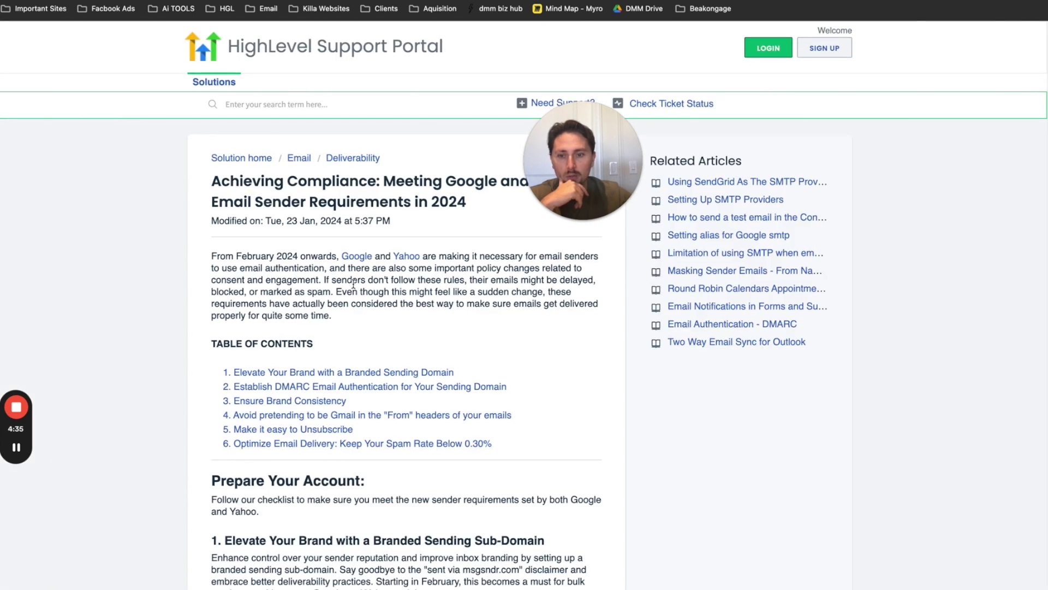
pyautogui.scroll(-20, 354, 284)
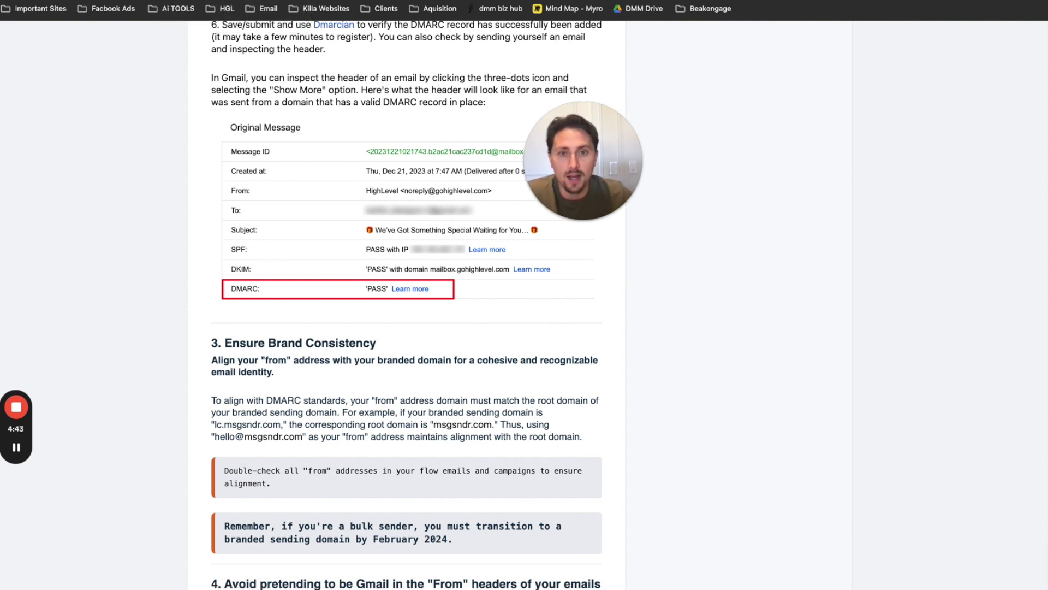
# - Back in the notes, follow the Daily email warm up stages link to the Email Warm Up guide
pyautogui.hotkey('ctrl', 'Tab')
pyautogui.hotkey('ctrl', 'Tab')
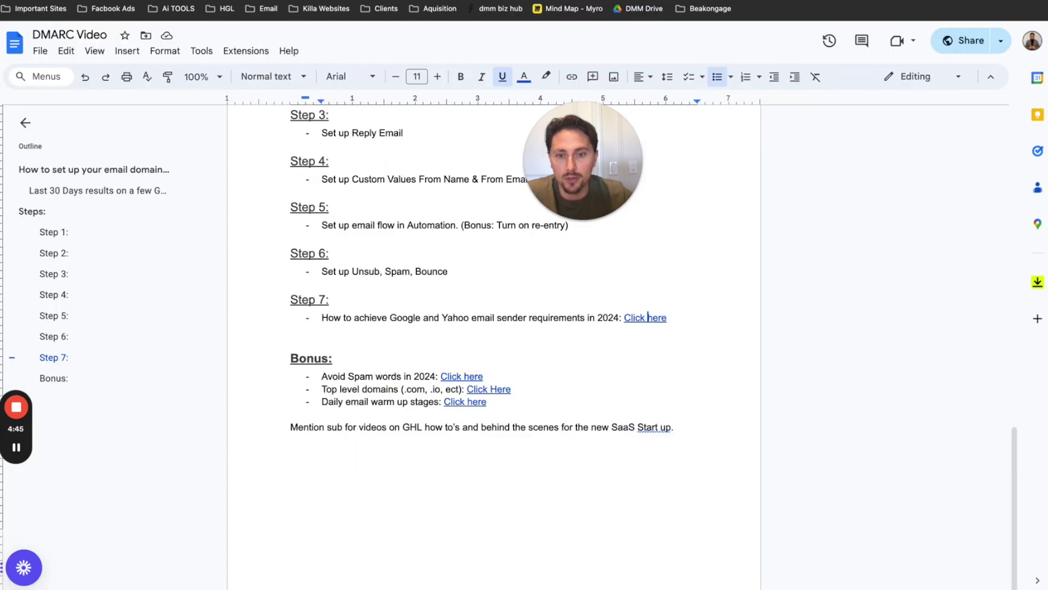
pyautogui.click(360, 401)
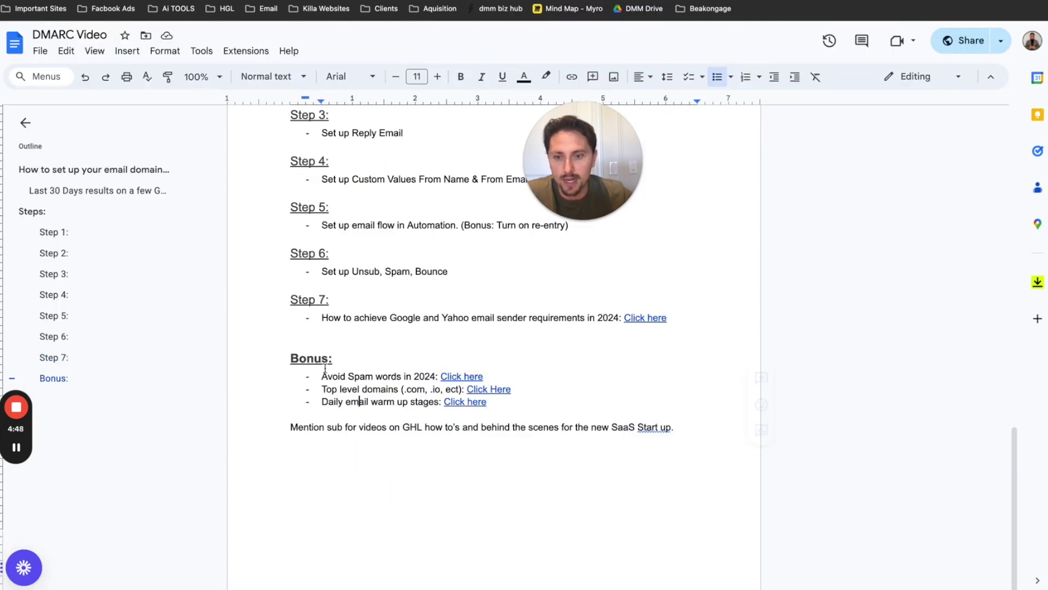
pyautogui.moveTo(322, 404); pyautogui.dragTo(438, 405)
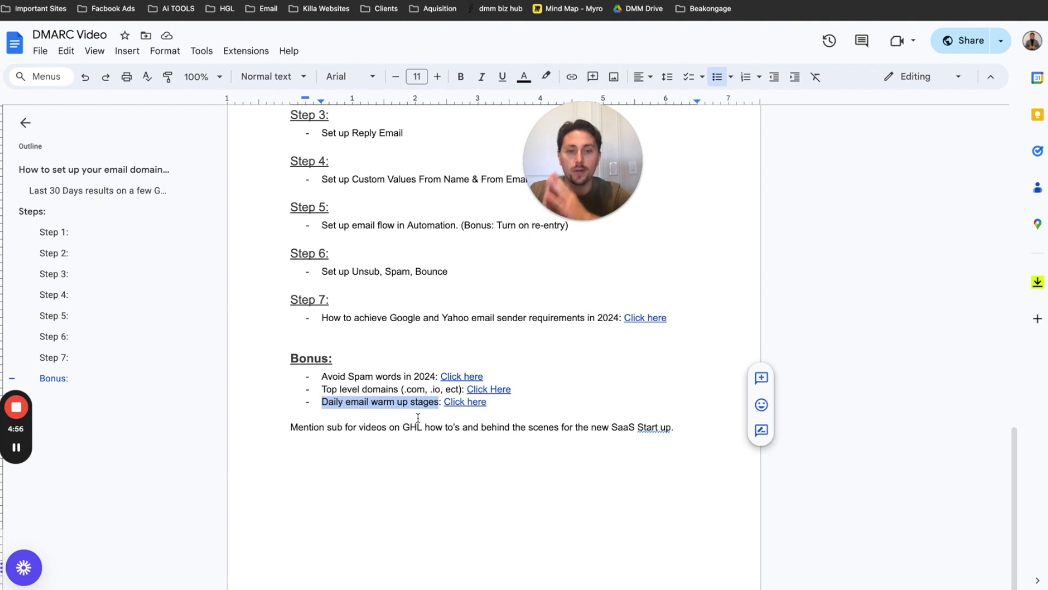
pyautogui.click(418, 416)
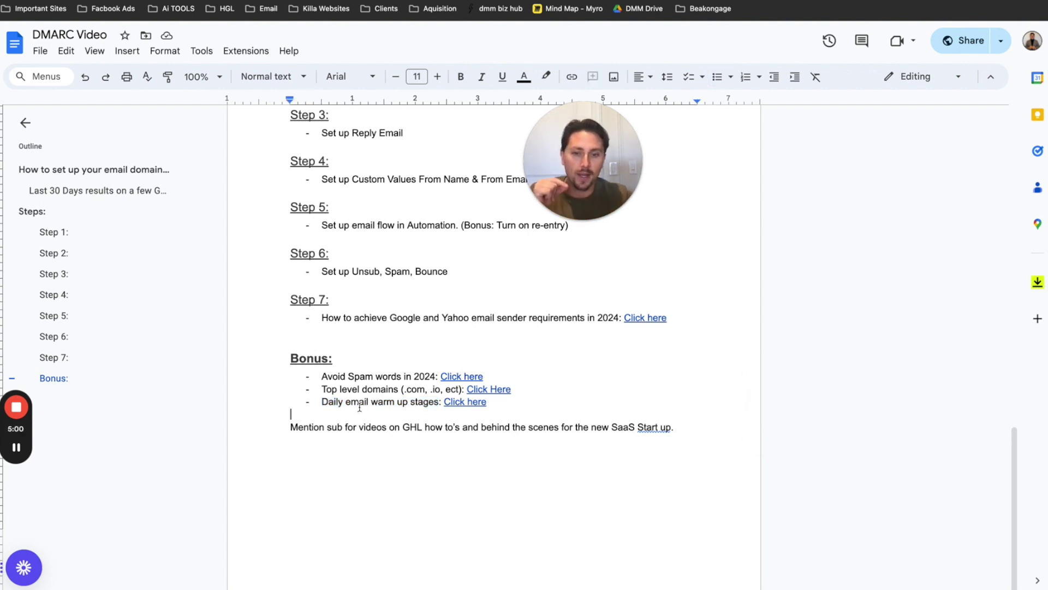
pyautogui.click(465, 402)
pyautogui.click(485, 425)
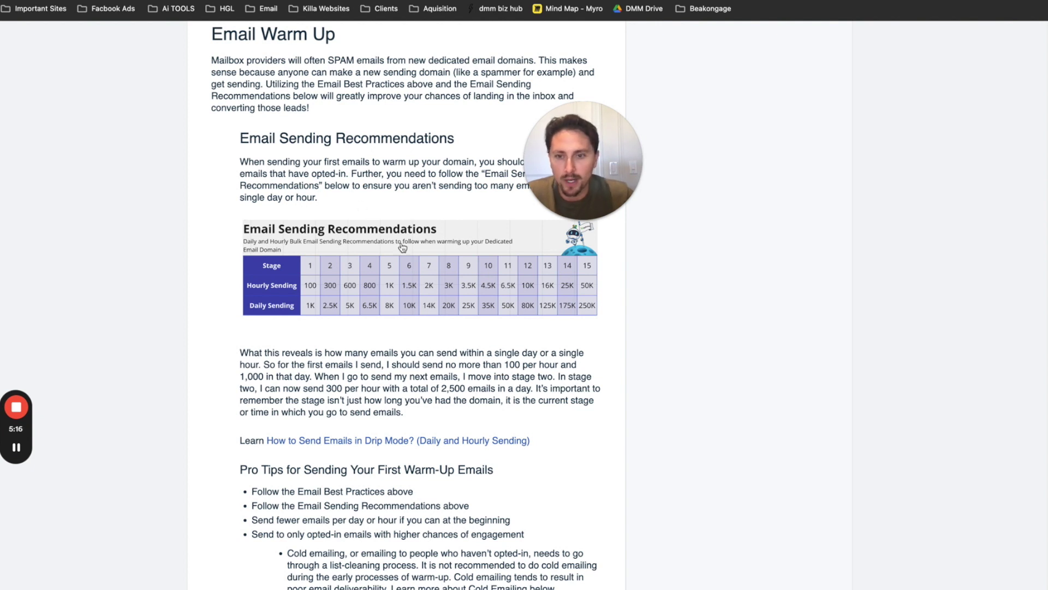
pyautogui.moveTo(209, 42); pyautogui.dragTo(413, 156)
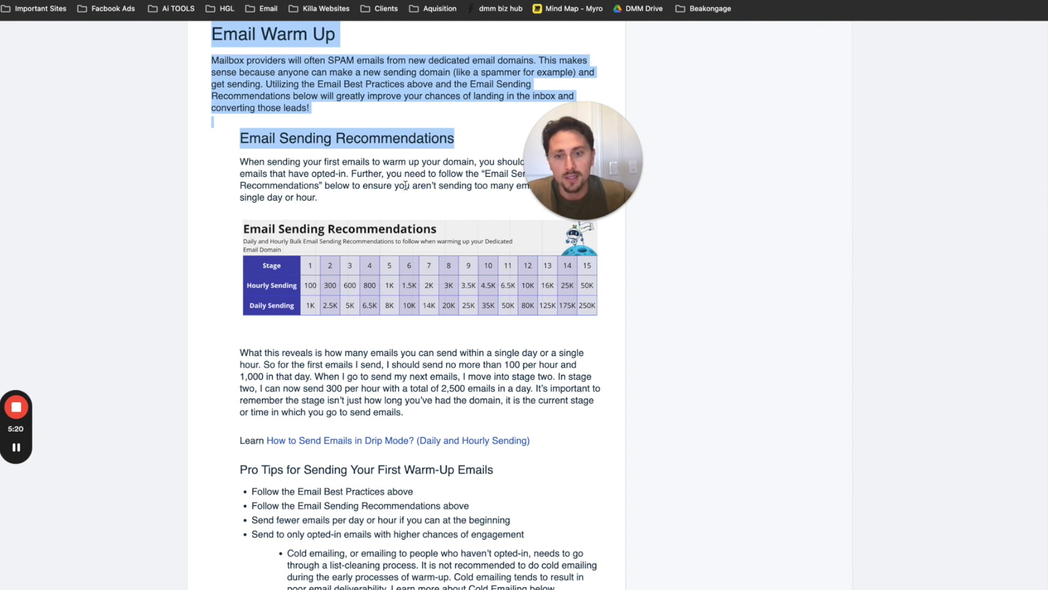
pyautogui.click(416, 179)
pyautogui.scroll(7, 370, 196)
pyautogui.scroll(-8, 338, 260)
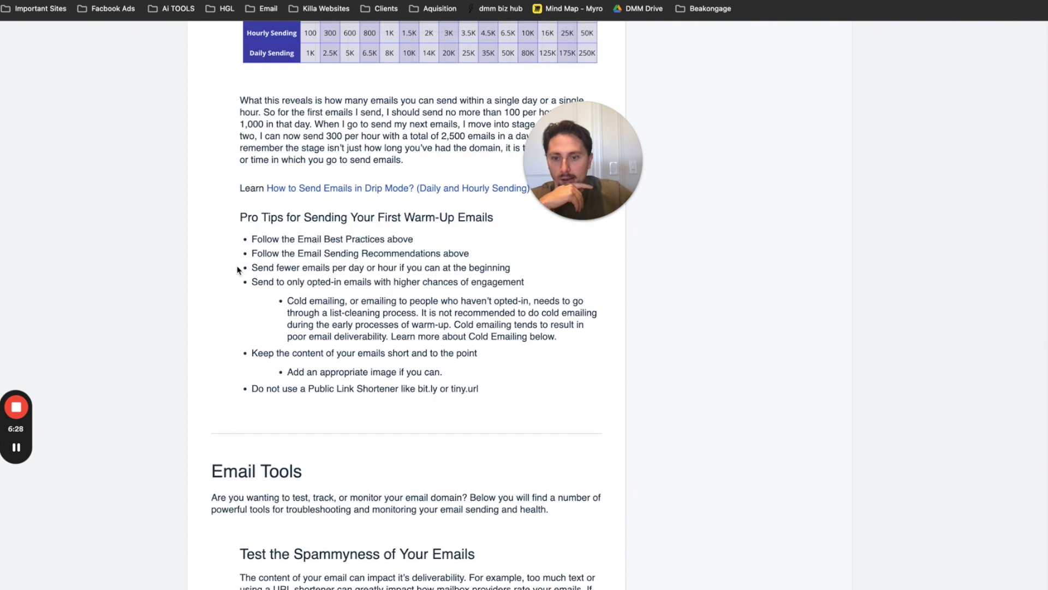
pyautogui.scroll(1, 240, 269)
pyautogui.scroll(10, 240, 270)
pyautogui.scroll(-4, 304, 280)
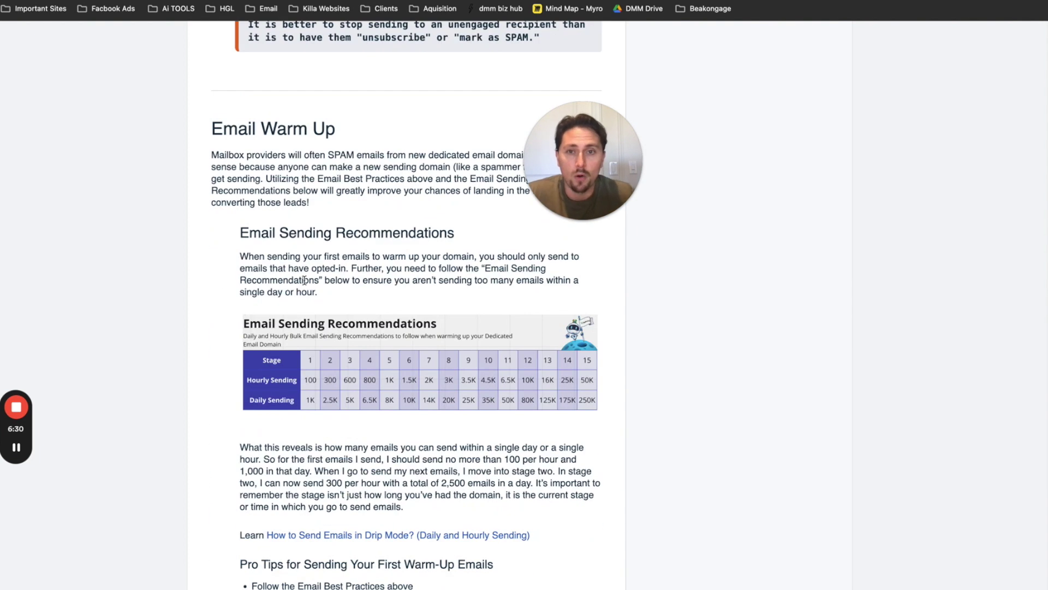